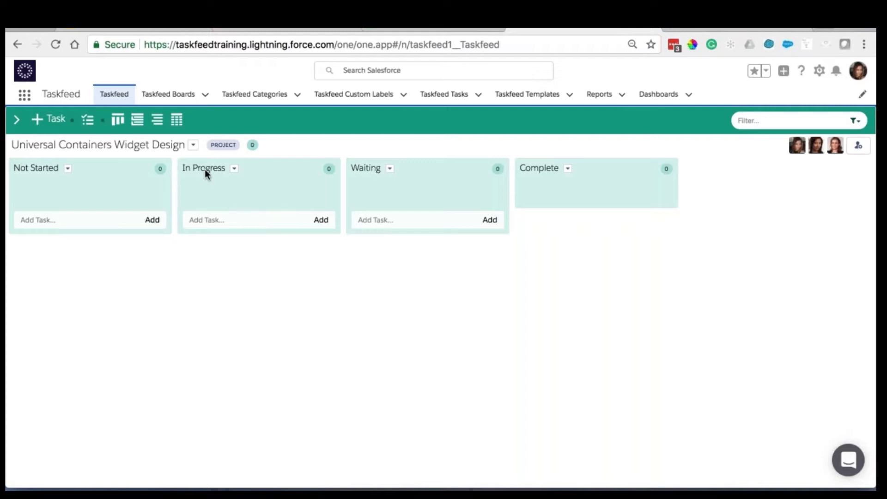
- Rename the Waiting list on the Universal Containers Widget Design board to On Hold
click(391, 170)
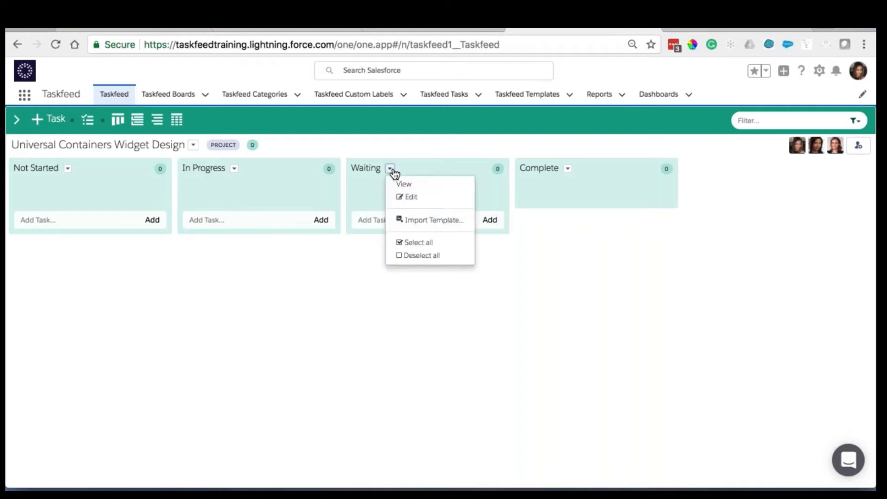
click(409, 197)
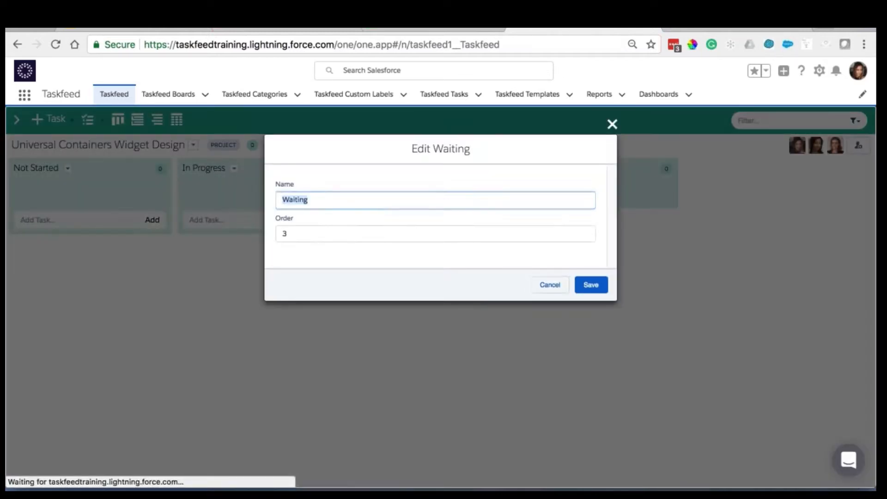
text(On Hold)
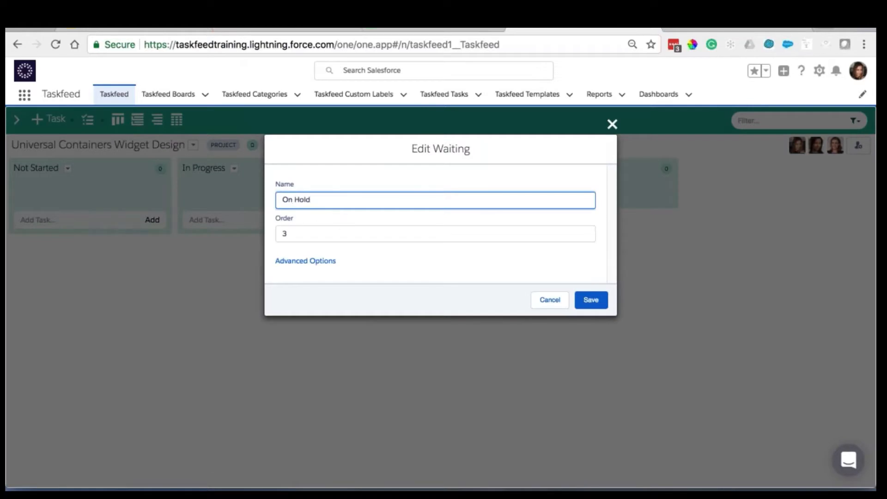
key(Return)
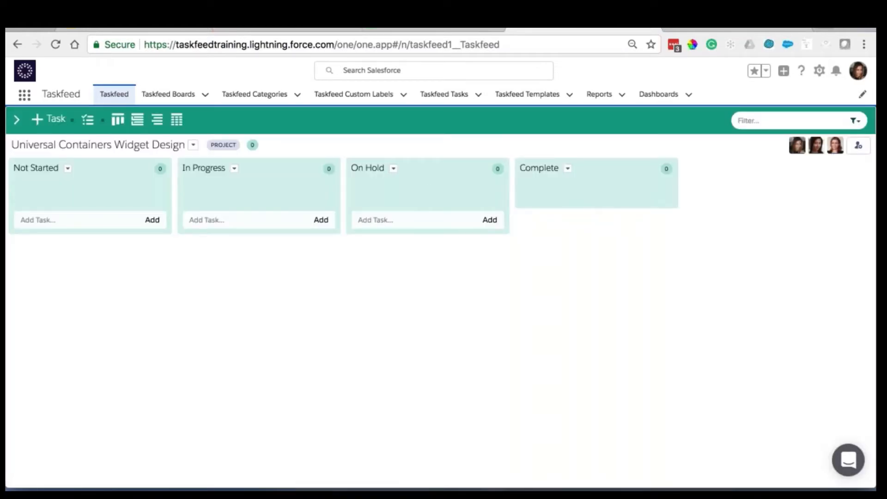
- In the On Hold list's advanced options, set the background color to blue #1943CF and enable Force Ownership
click(393, 168)
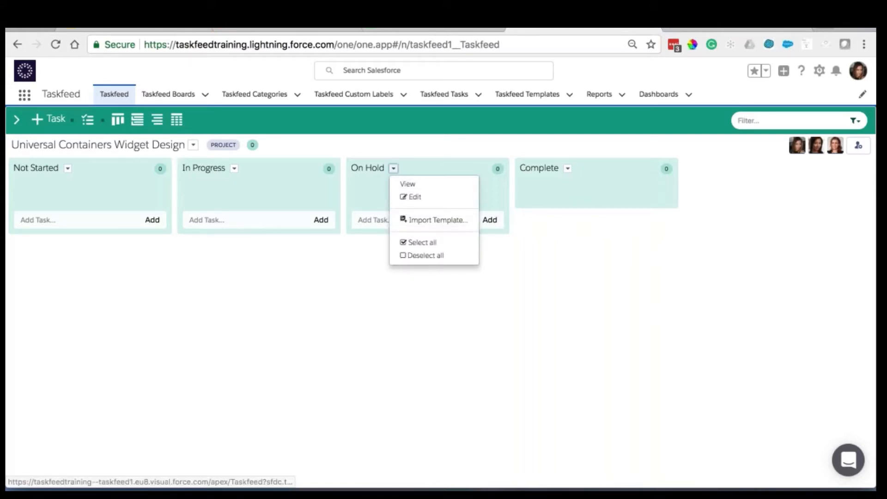
click(411, 197)
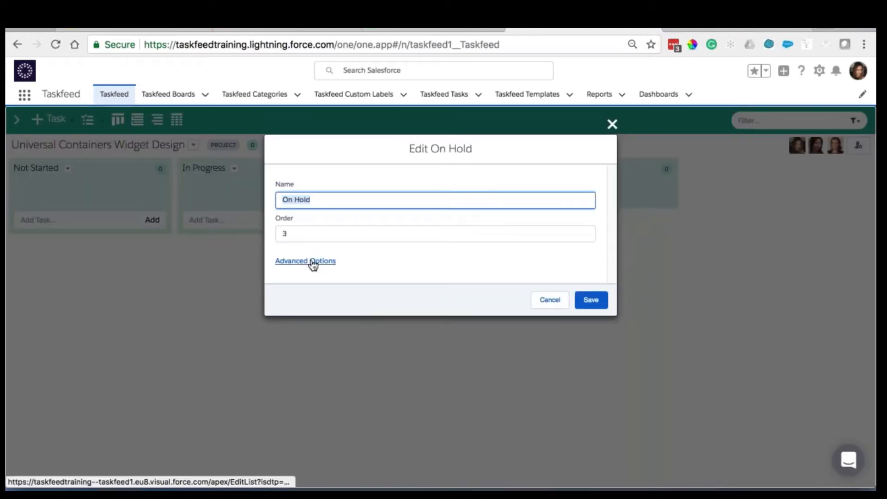
click(313, 262)
key(Tab)
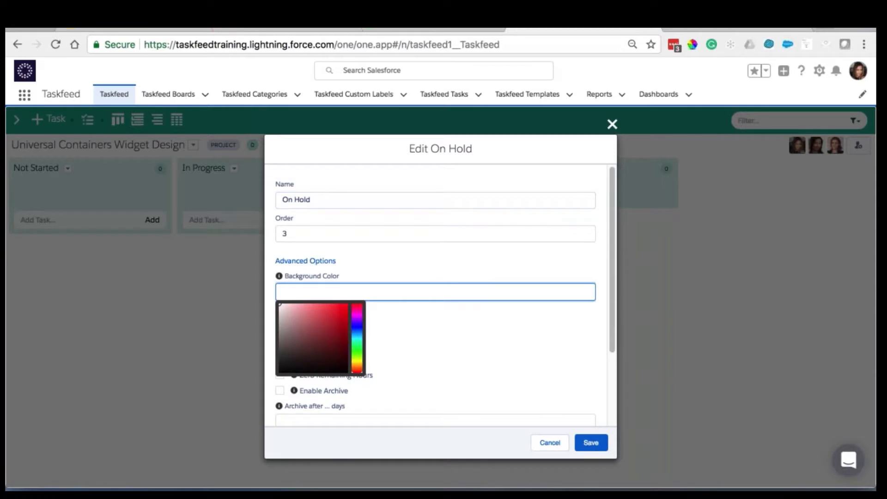
click(357, 329)
click(339, 317)
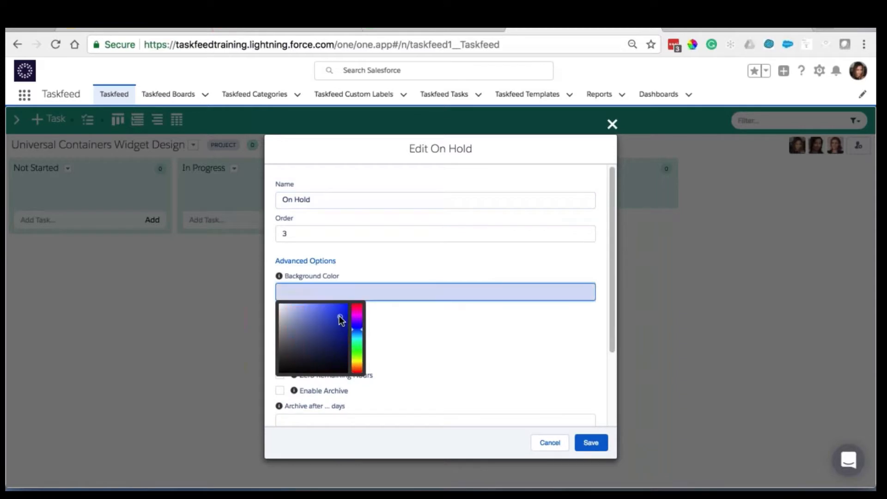
click(443, 356)
scroll(472, 360, down, 1)
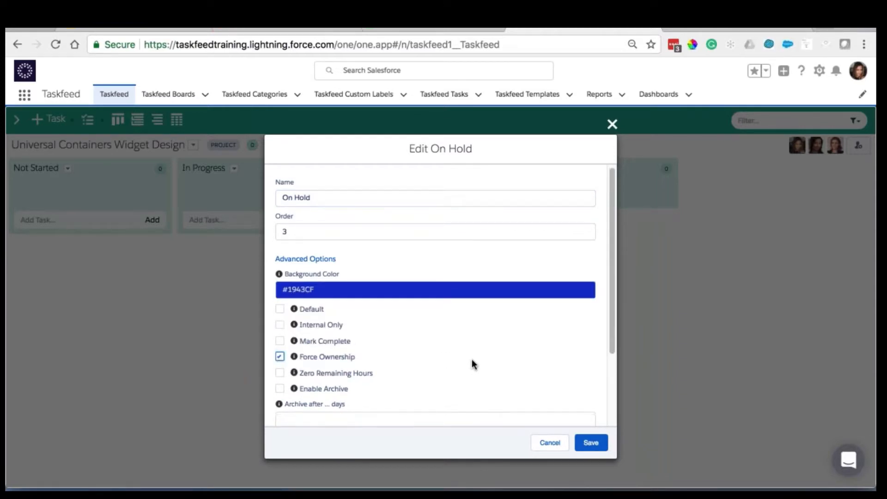
- Enable Hide Tasks from Task Inbox for the On Hold list and save its settings
scroll(472, 360, down, 3)
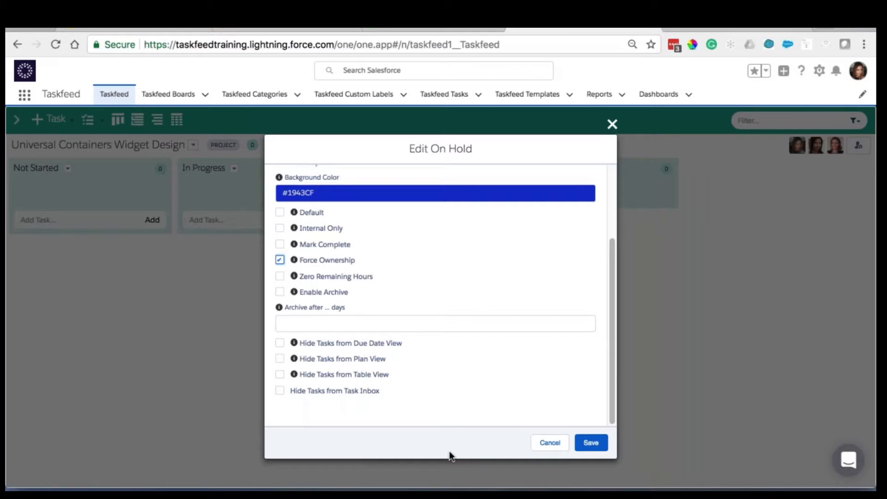
click(280, 391)
click(601, 447)
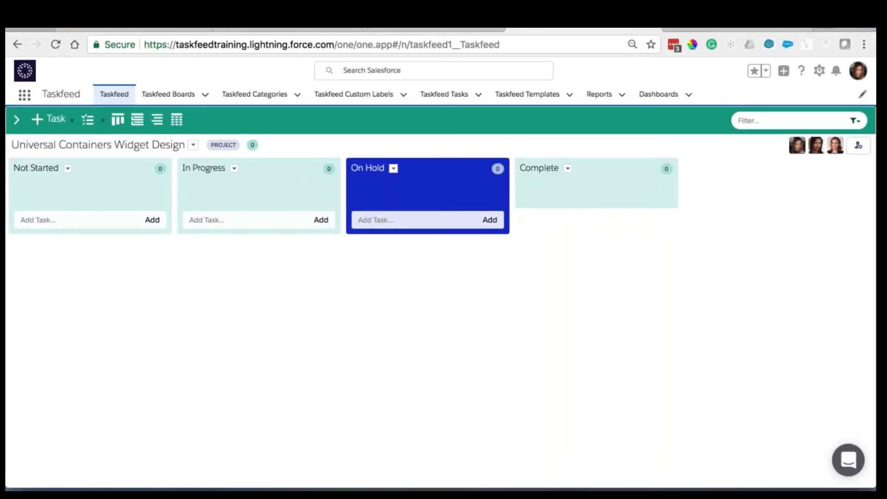
- Open the Acme Widget Design board and look through the tasks in its Not Started list
click(16, 120)
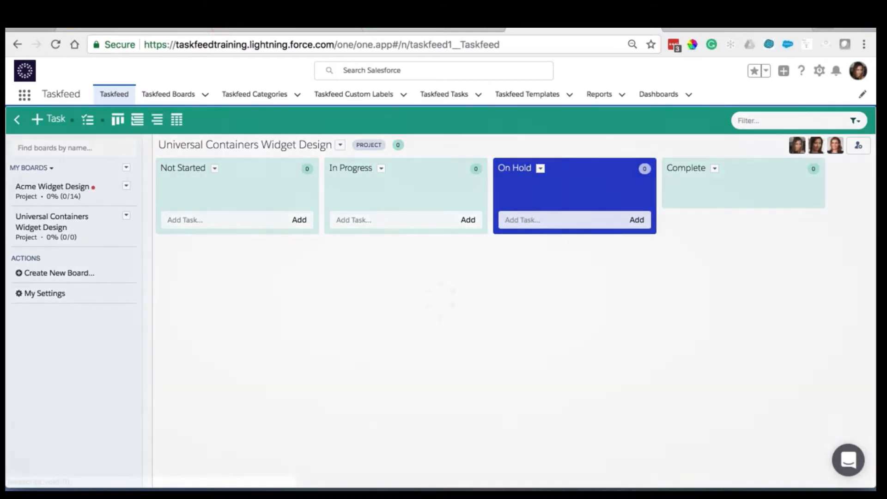
click(52, 186)
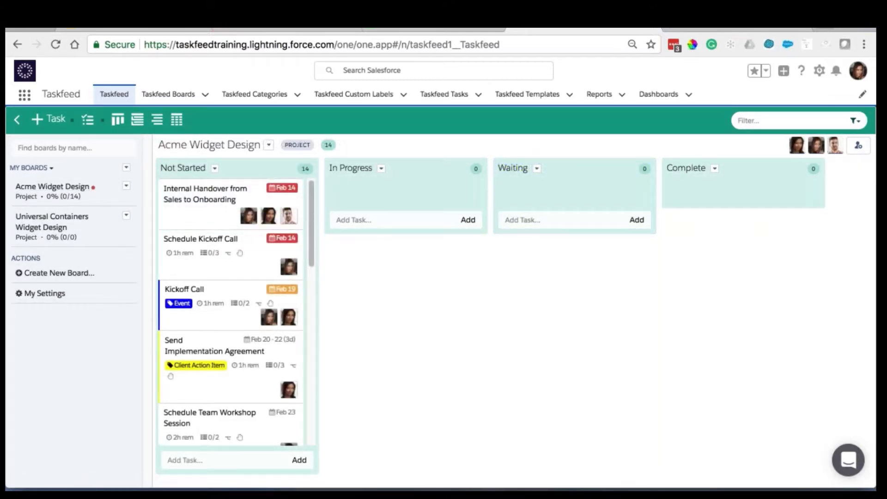
scroll(267, 382, down, 10)
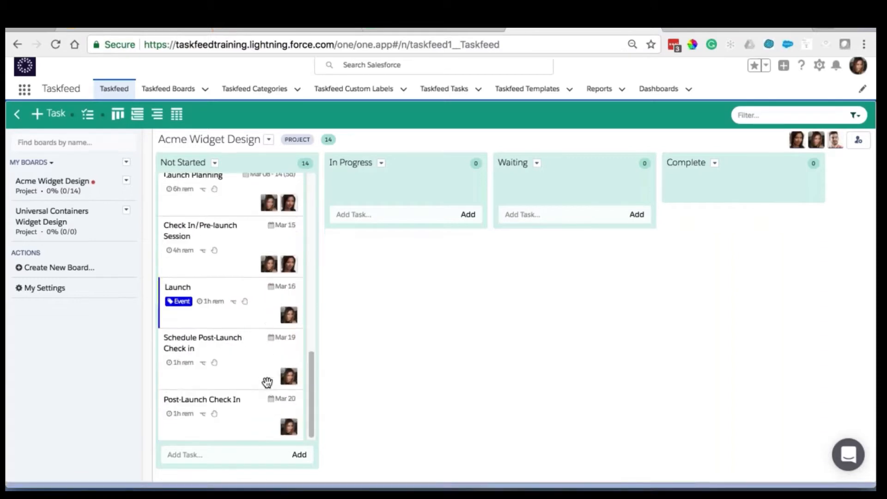
scroll(267, 374, up, 10)
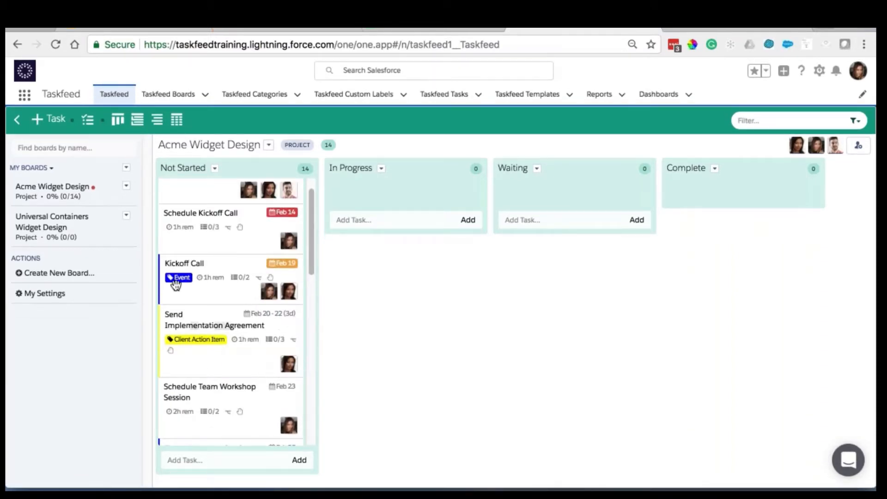
scroll(179, 277, up, 2)
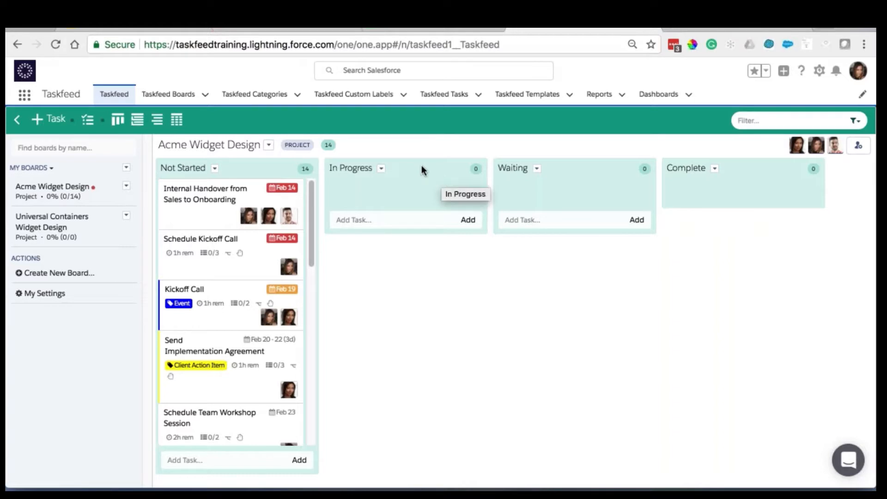
- Switch to the Webinar Taskfeed Templates spreadsheet in Google Sheets and view its task names in the Name column
click(409, 30)
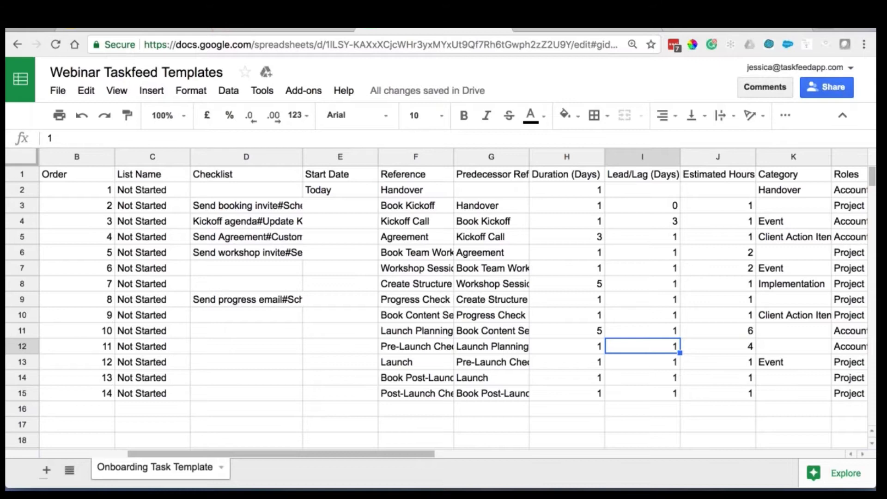
scroll(471, 185, left, 5)
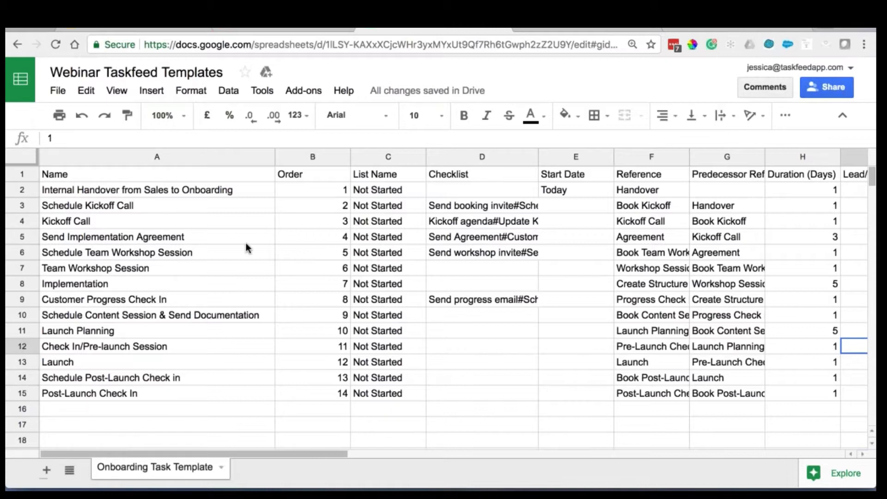
- Switch back to Taskfeed and review the details of the Internal Handover from Sales to Onboarding task down to its checklist
click(577, 29)
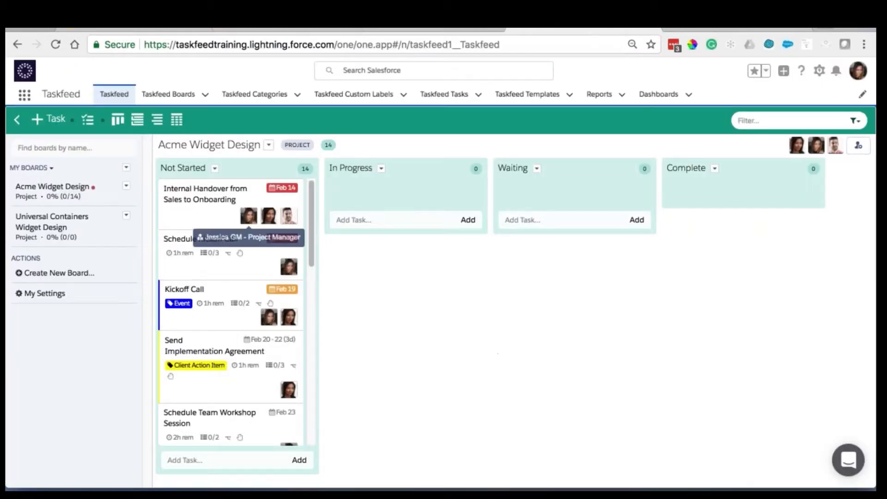
click(205, 198)
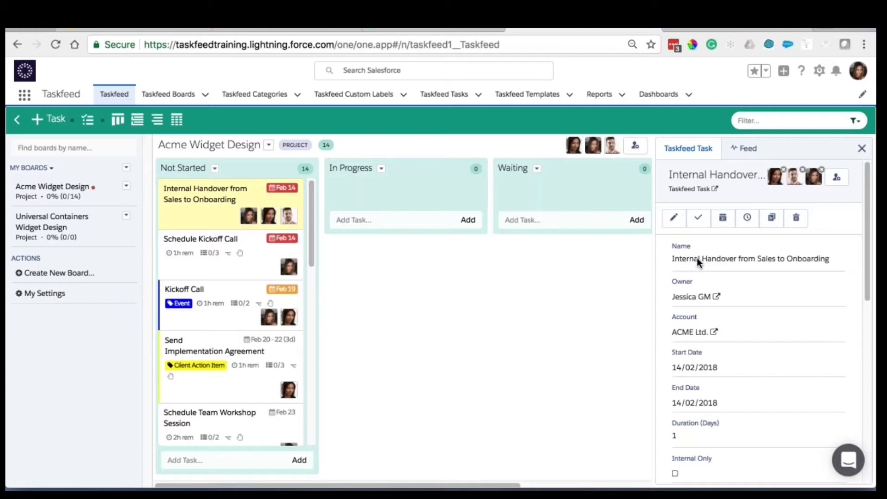
scroll(688, 323, down, 2)
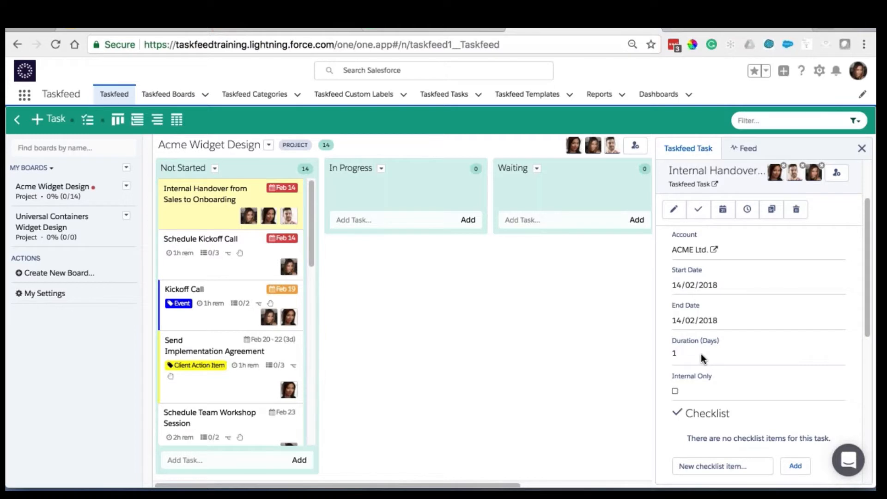
scroll(724, 386, down, 2)
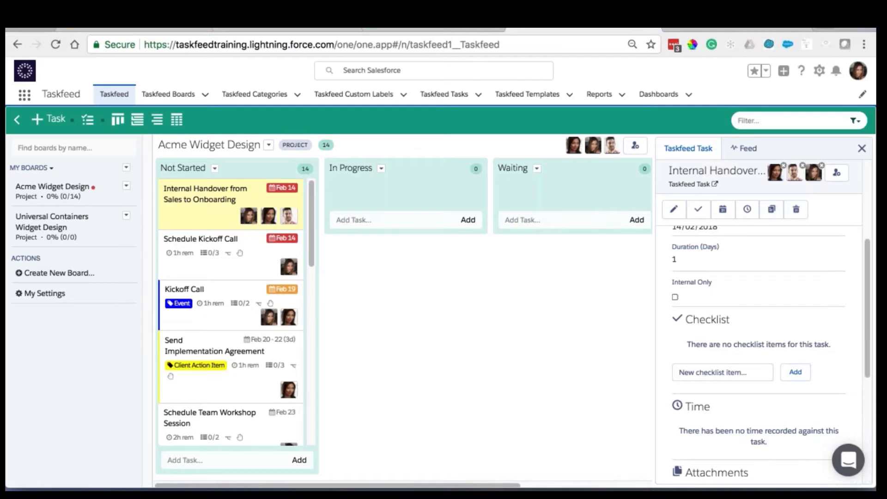
- Switch to the Task Template Cheat Sheet help article and find the download link for the sample Onboarding task template
click(436, 29)
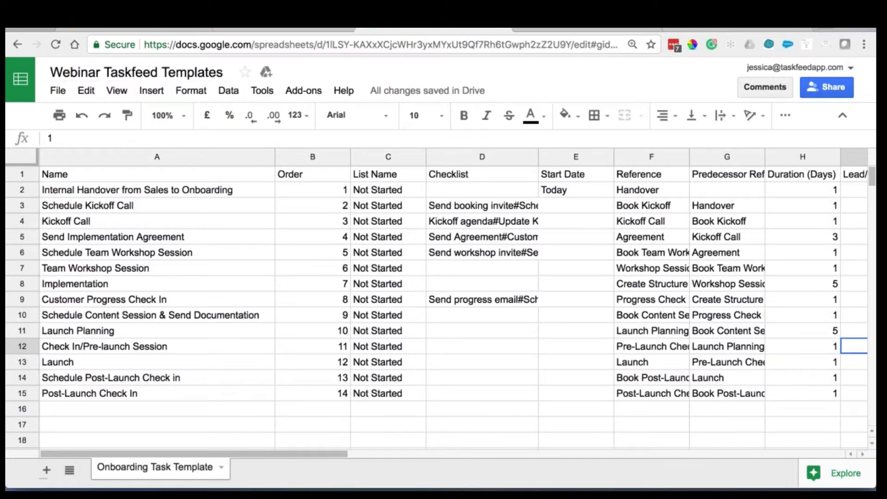
click(282, 29)
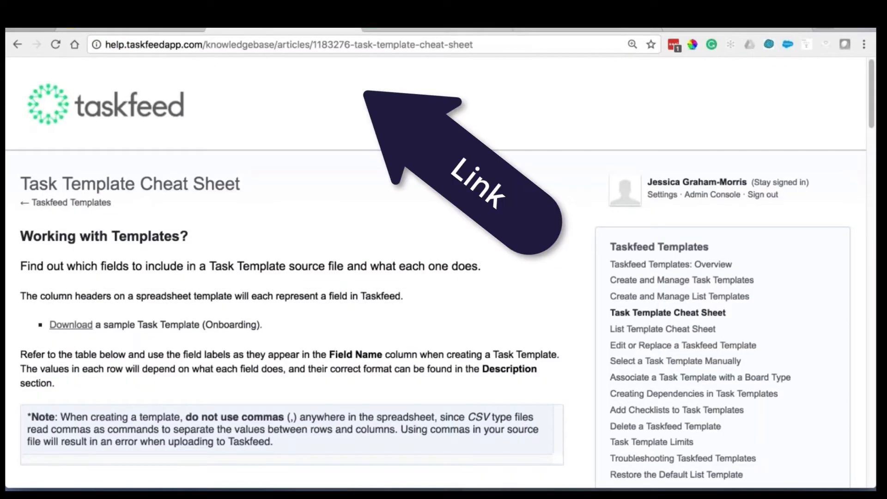
click(75, 329)
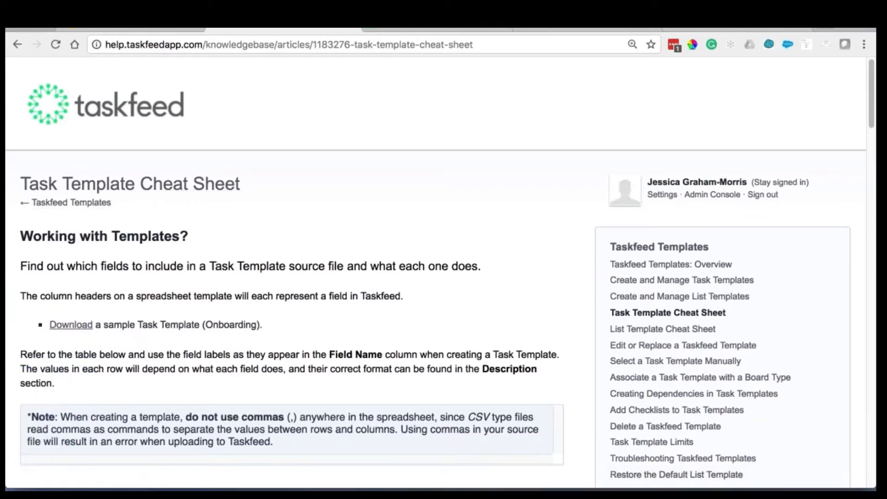
- Switch to the Webinar Taskfeed Templates spreadsheet and examine the column headers in row 1 from Name through Roles
click(447, 29)
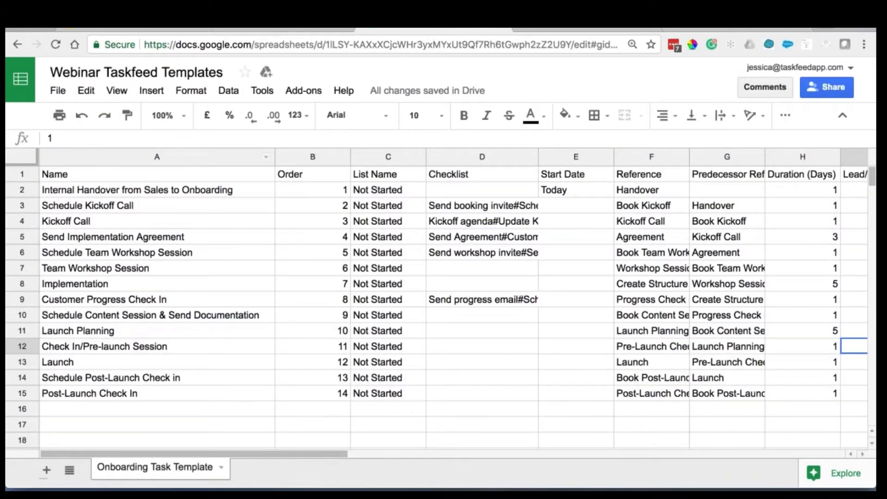
click(119, 175)
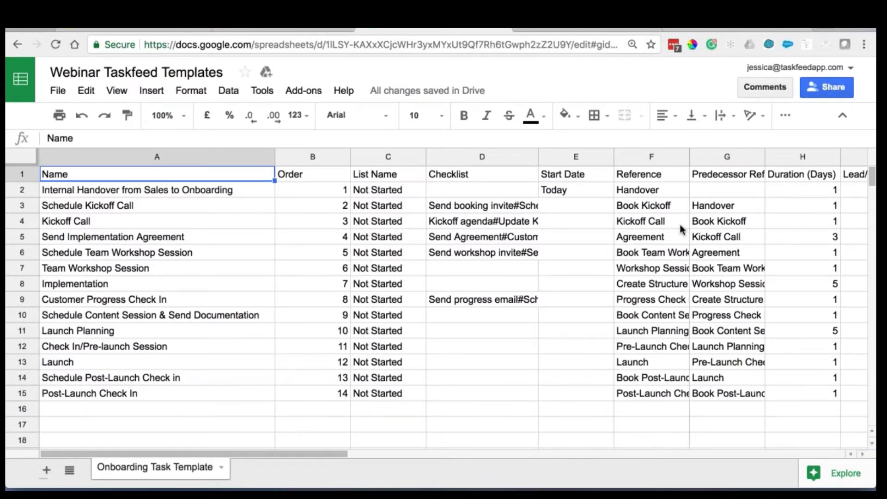
scroll(680, 223, right, 5)
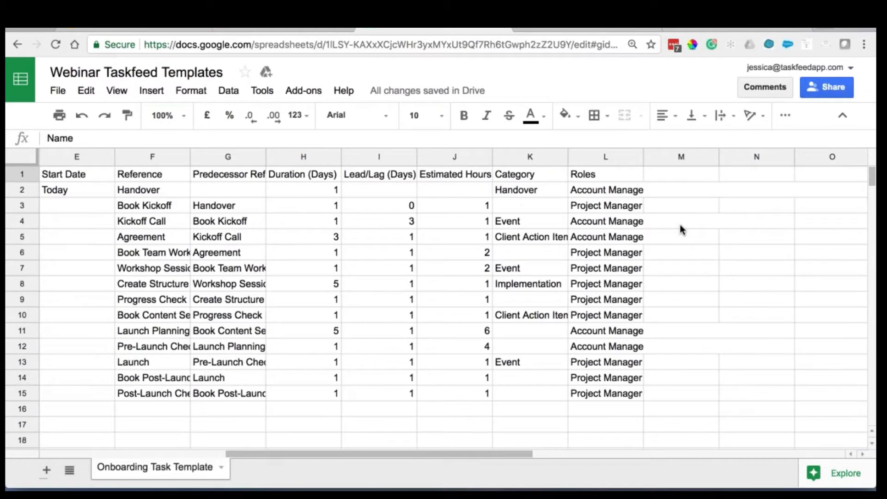
scroll(680, 224, left, 5)
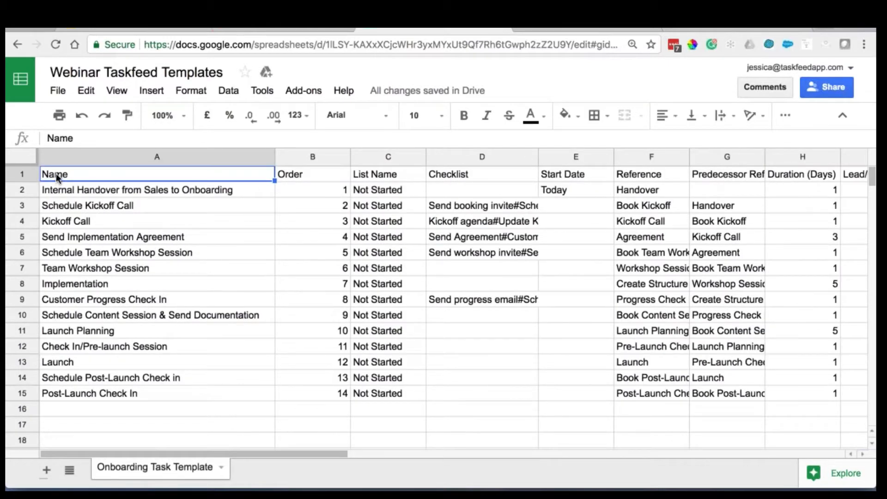
key(shift+space)
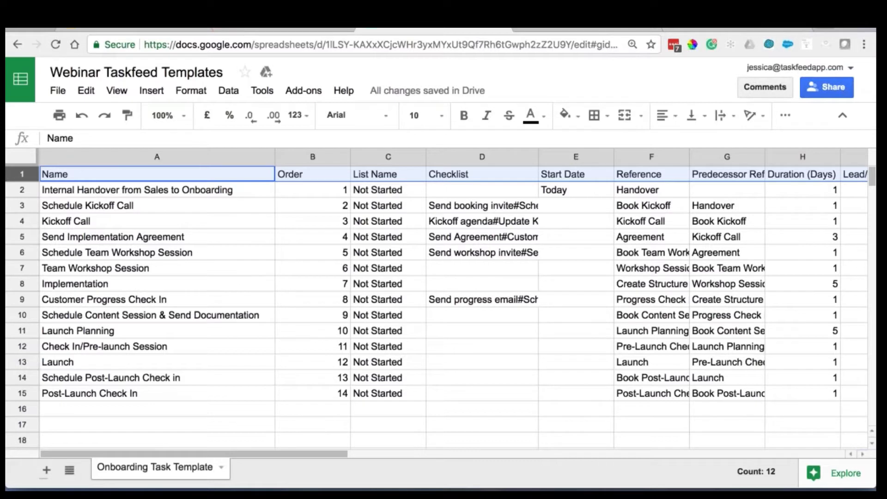
click(251, 257)
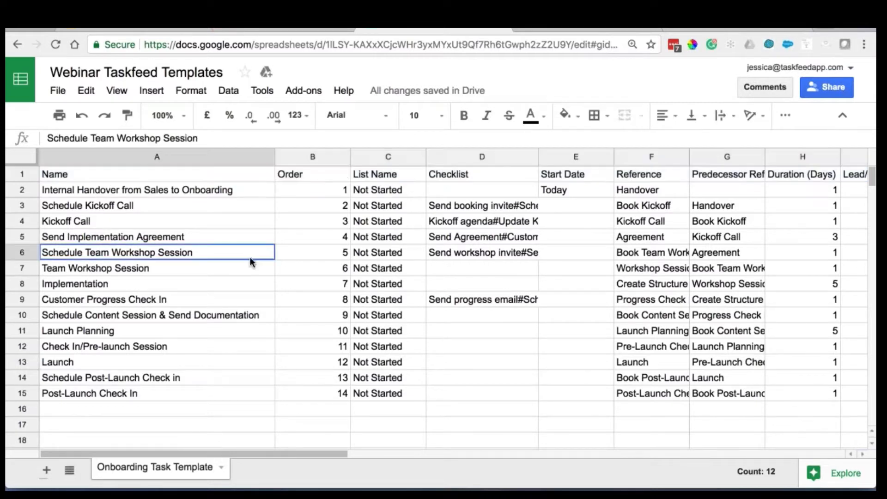
- Switch to Taskfeed and review the field labels of the Internal Handover from Sales to Onboarding task, up to Name
click(97, 174)
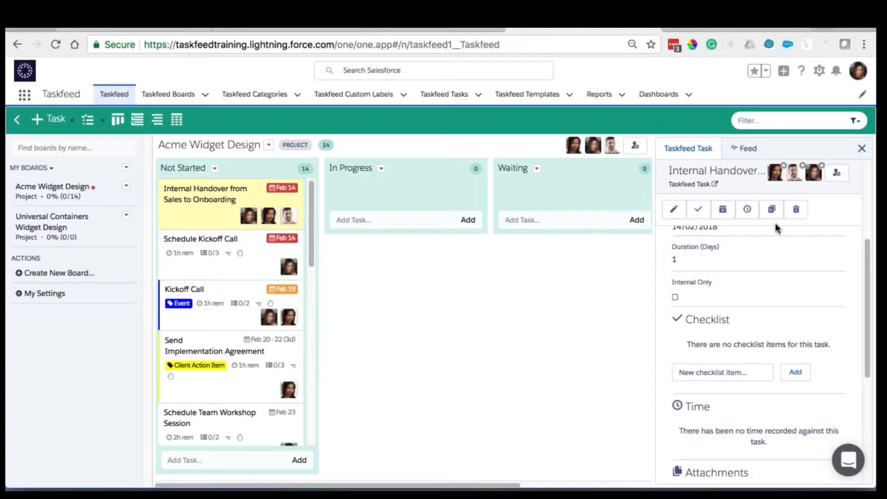
scroll(708, 319, up, 3)
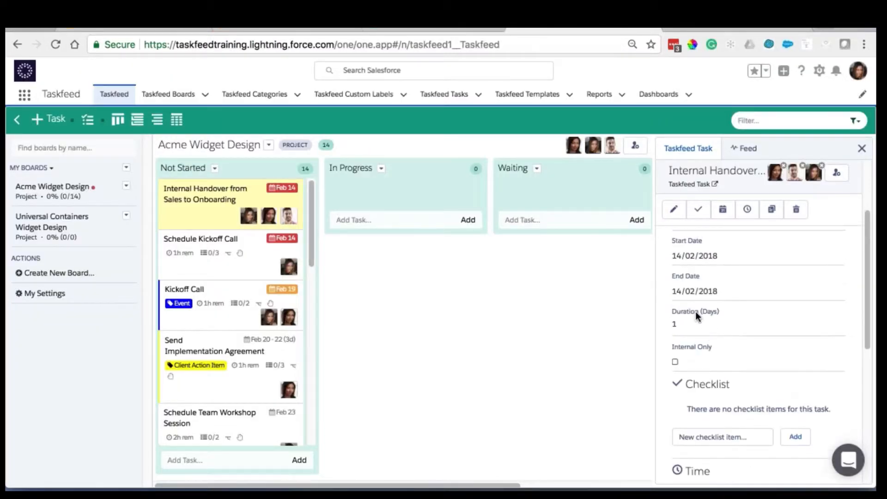
scroll(695, 312, up, 5)
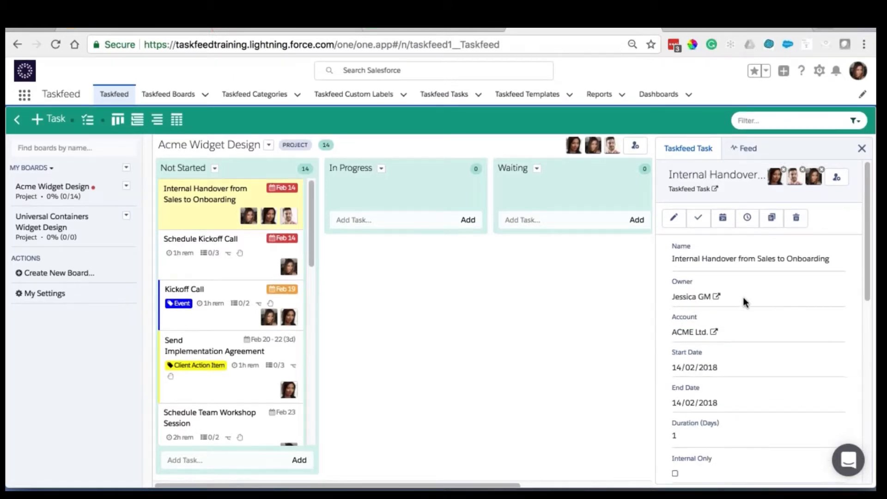
- Return to the Webinar Taskfeed Templates spreadsheet and select the Schedule Team Workshop Session task name in row 6
click(377, 29)
click(202, 252)
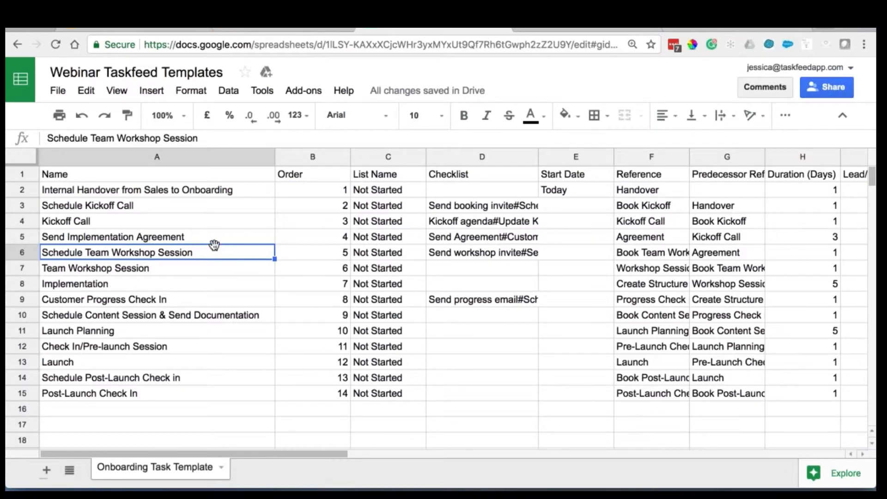
- Select the Internal Handover from Sales to Onboarding task name in row 2 and check the Order column header
click(137, 191)
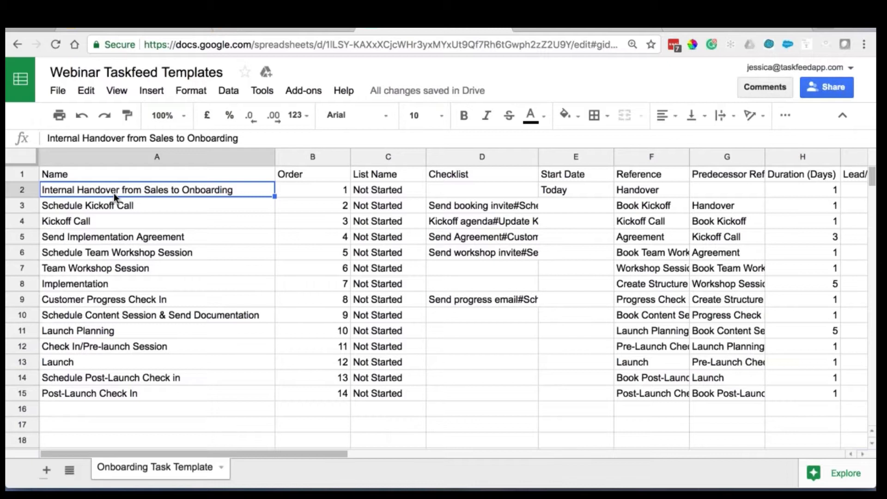
click(318, 174)
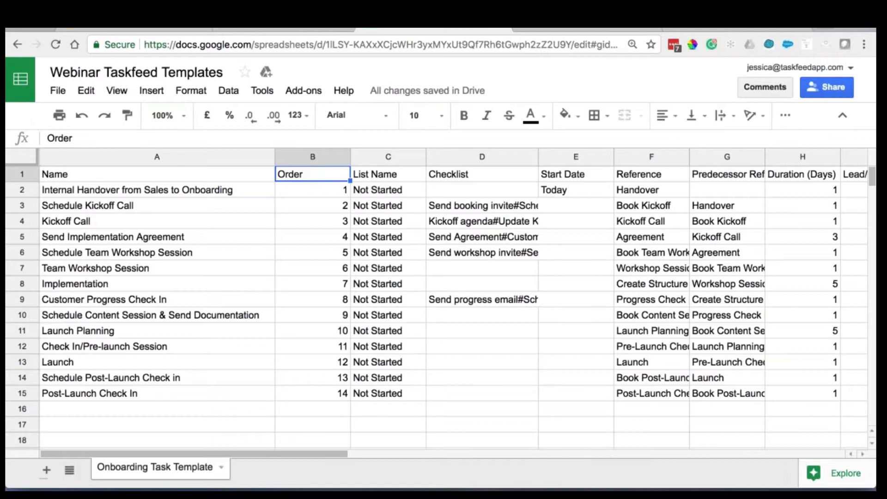
- Switch to Taskfeed, close the Internal Handover task details and collapse the boards sidebar of the Acme Widget Design board
click(586, 30)
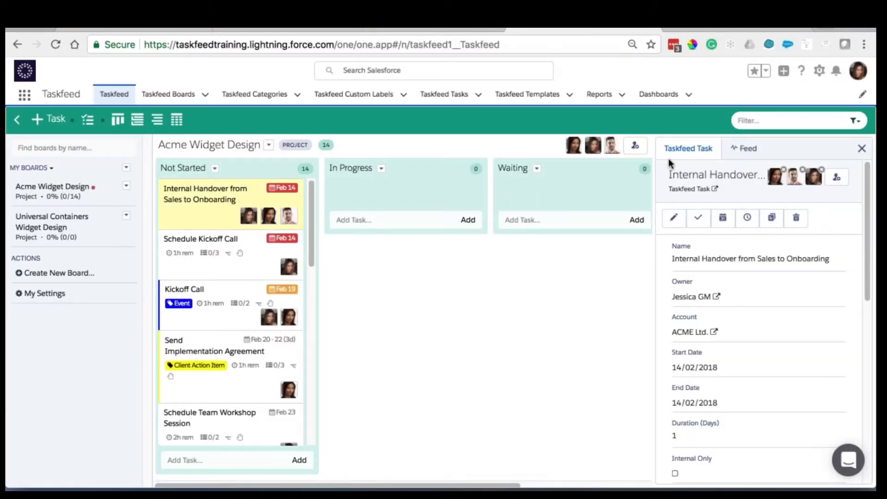
click(862, 148)
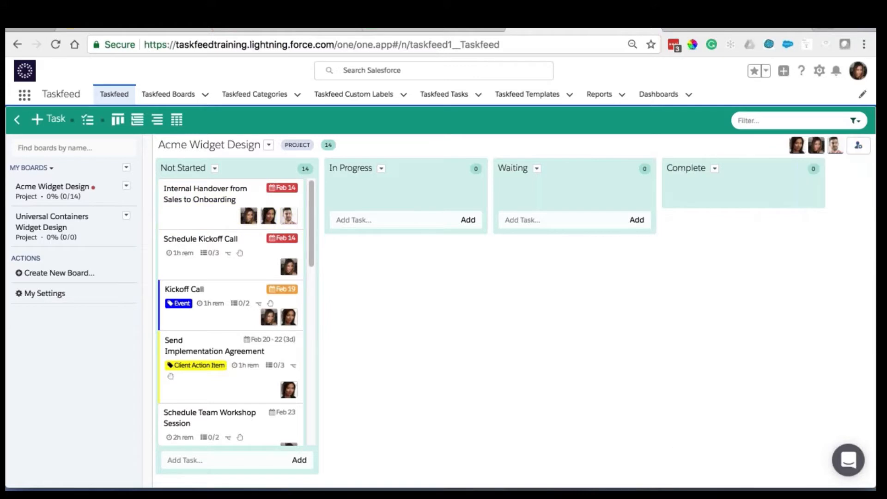
mouse_move(289, 267)
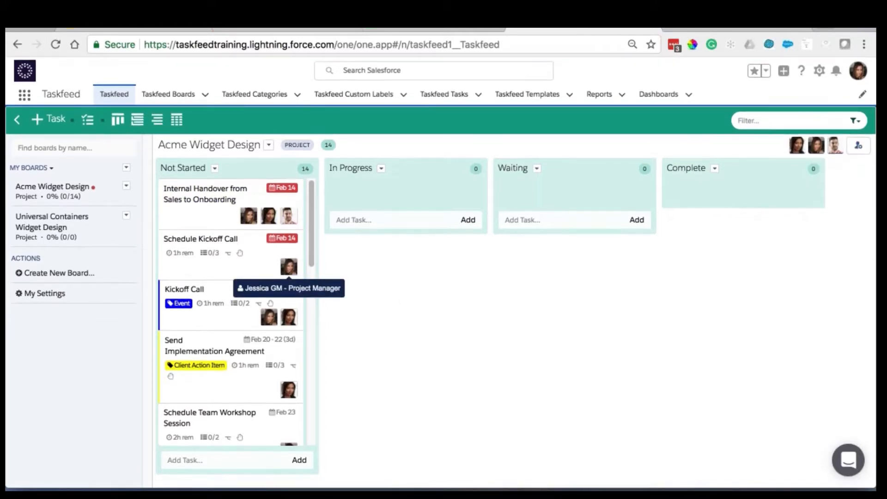
click(17, 120)
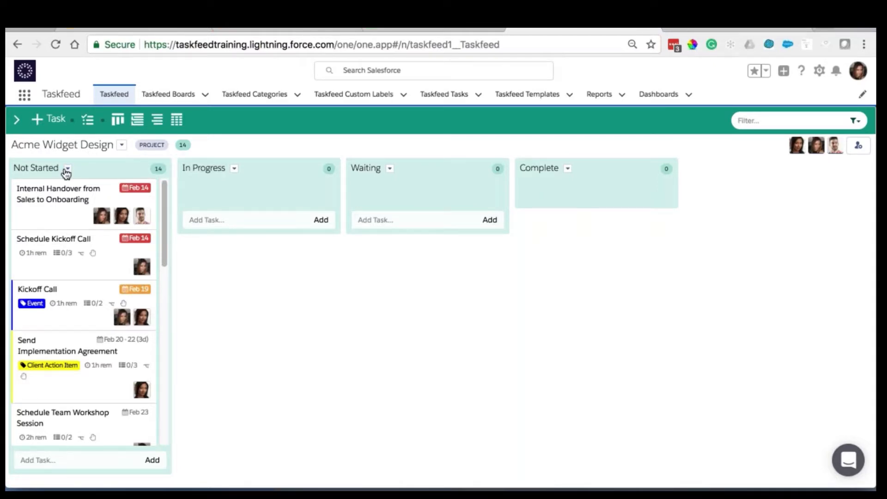
- Return to the Webinar Taskfeed Templates spreadsheet and examine the List Name header and its values in rows 2 and 3
click(409, 30)
click(382, 179)
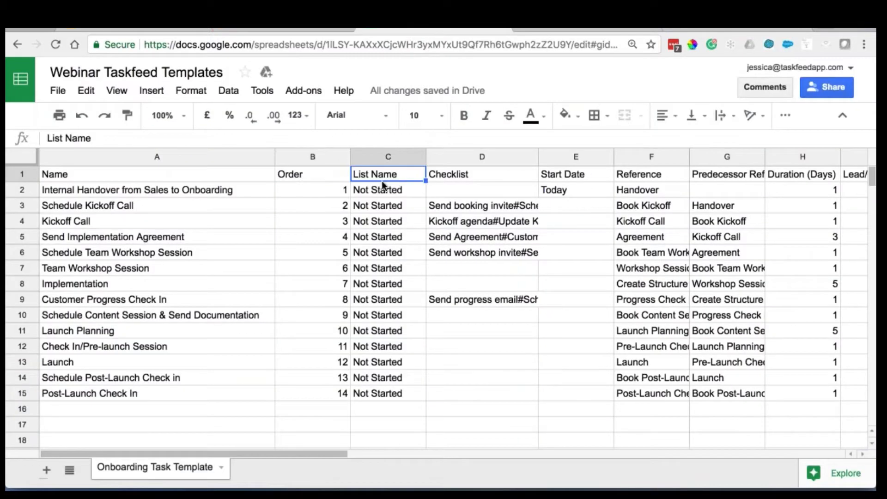
click(378, 206)
click(378, 190)
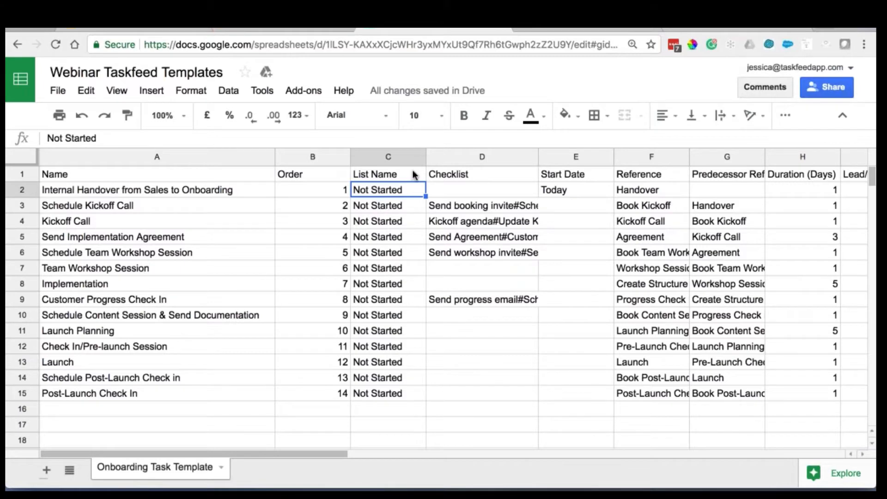
- View the Not Started list's options in Taskfeed, and return to the spreadsheet to check the List Name in row 14
click(530, 29)
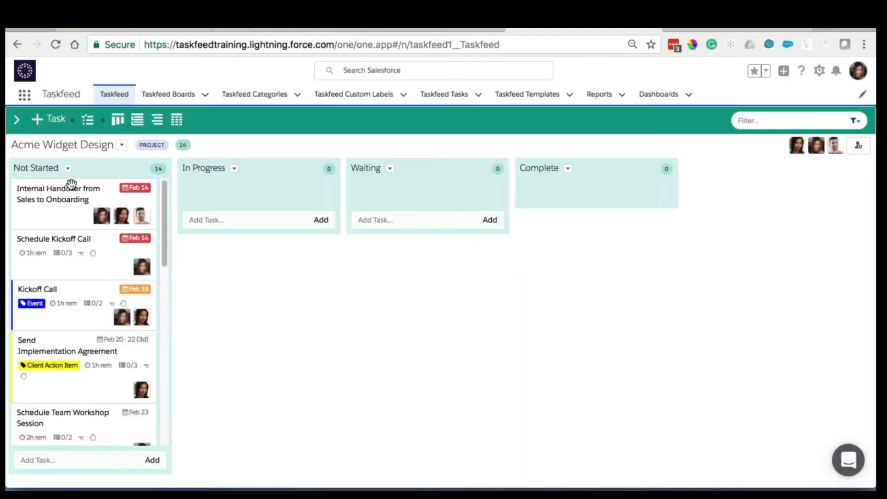
click(68, 169)
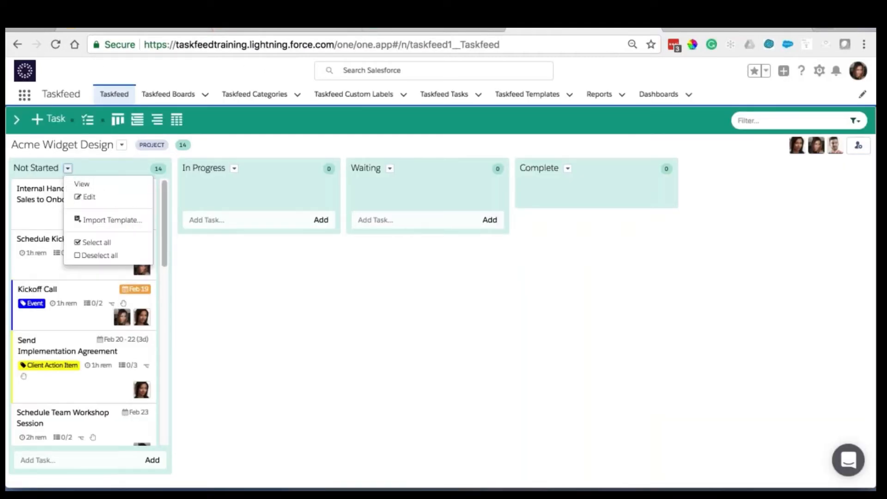
click(415, 29)
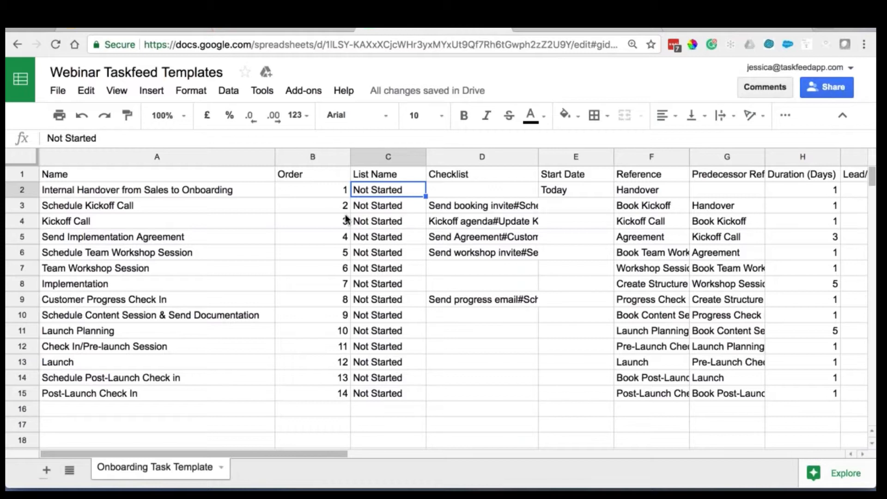
click(385, 378)
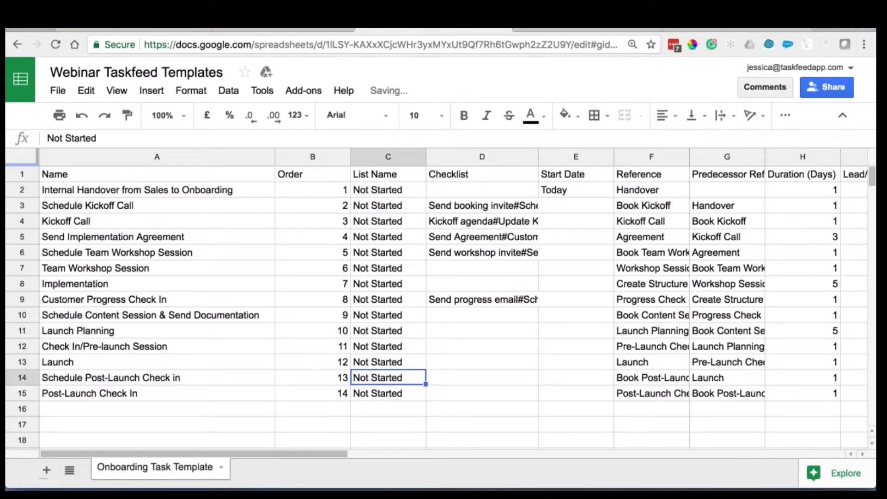
- Examine the Checklist column and the task names in rows 2 to 5 of the template
click(482, 157)
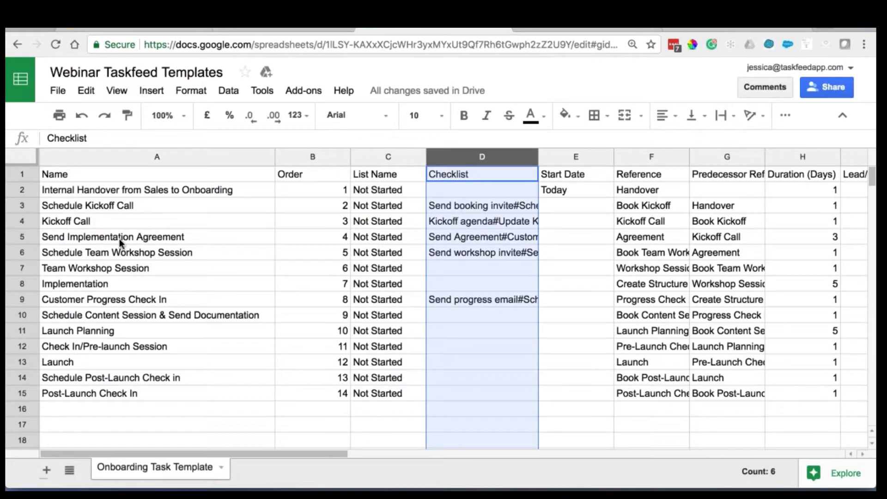
click(166, 191)
click(103, 204)
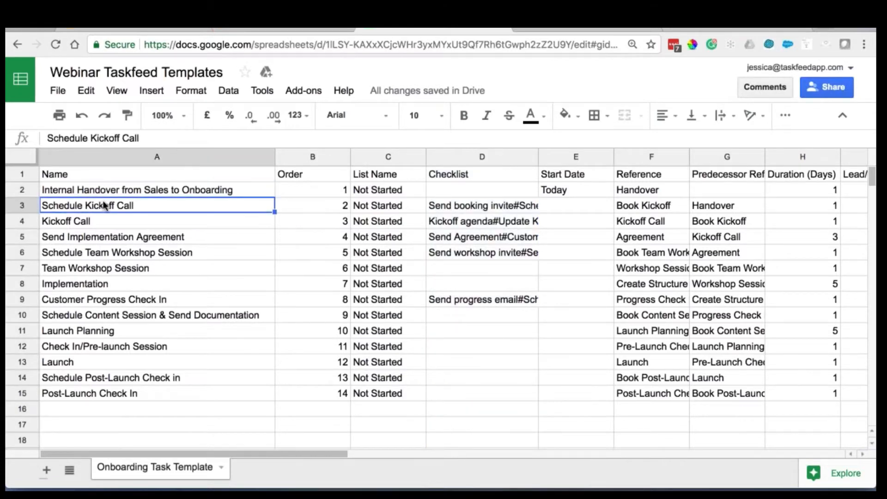
click(106, 235)
click(101, 221)
click(99, 240)
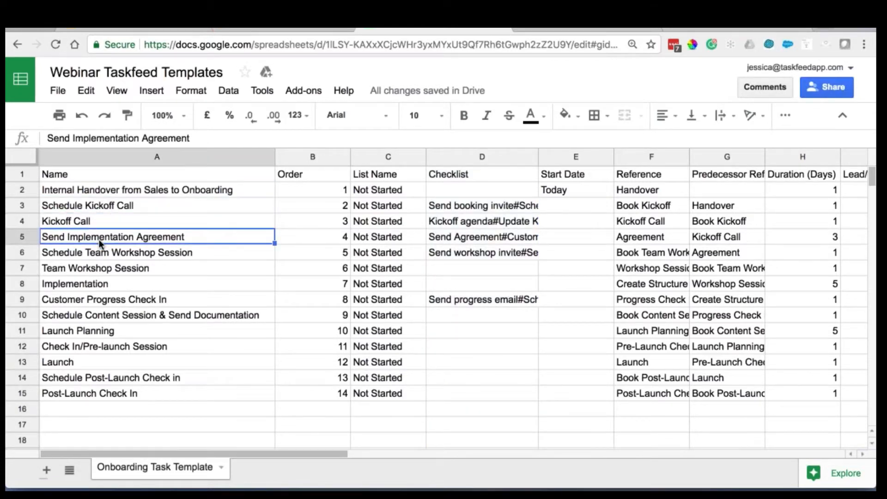
click(167, 189)
- Switch to Taskfeed and open the Schedule Kickoff Call task to review its Checklist section
click(586, 30)
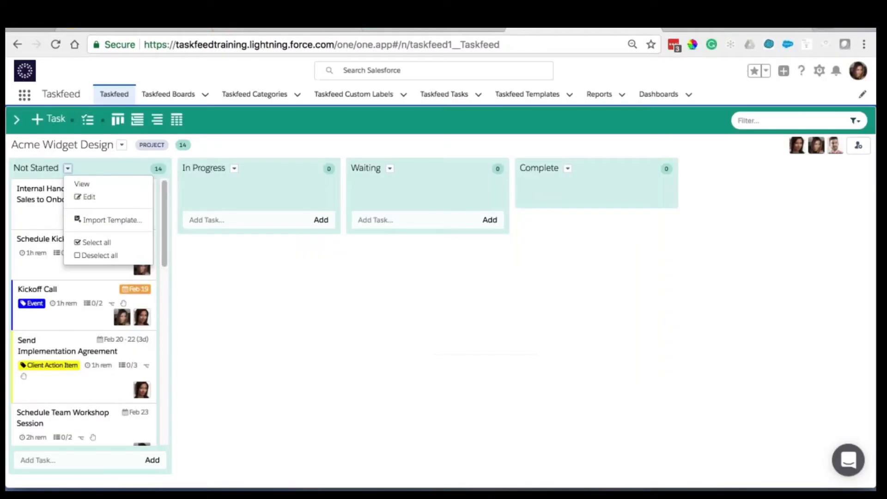
click(52, 205)
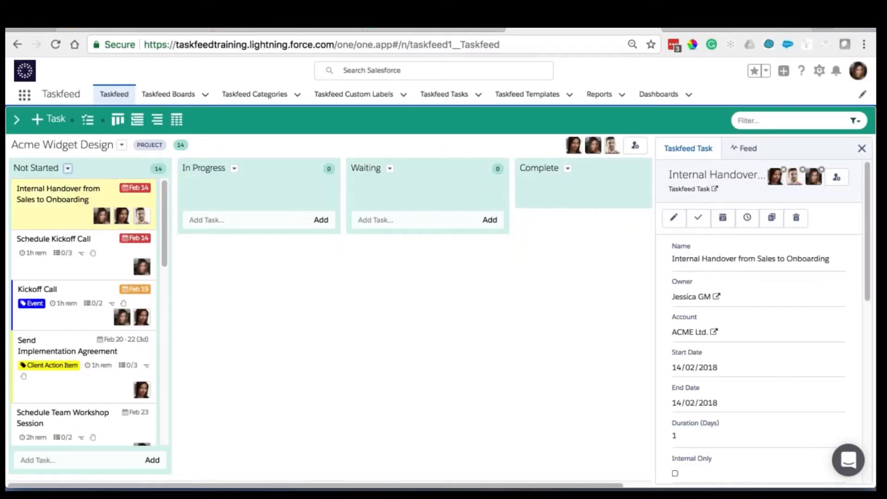
click(96, 270)
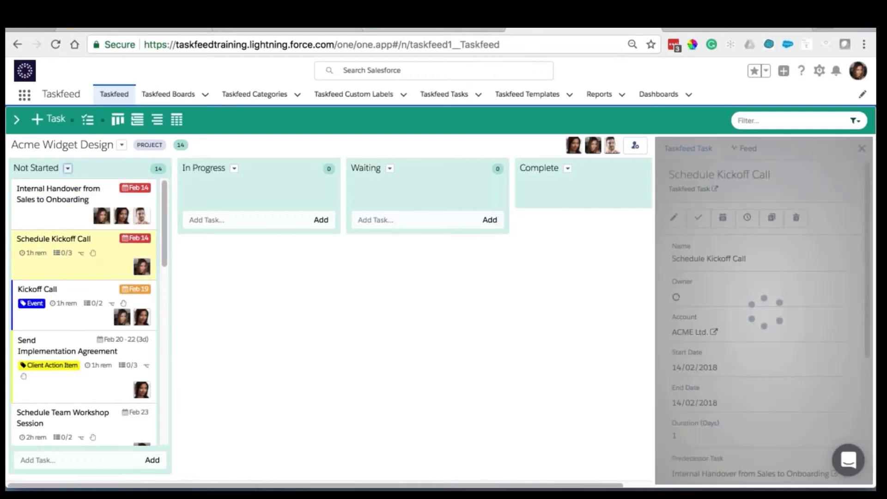
scroll(758, 353, down, 5)
scroll(759, 353, down, 2)
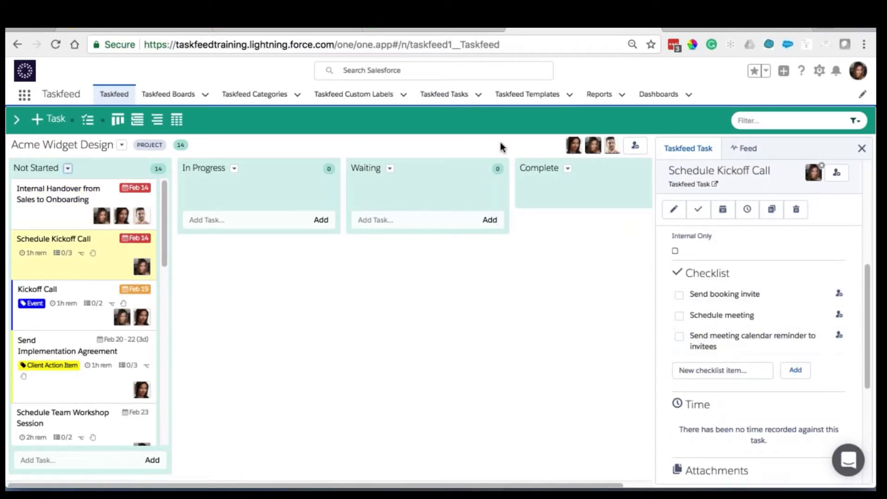
- Return to the template spreadsheet and examine the # separators between the Schedule Kickoff Call checklist items in cell D3
click(433, 29)
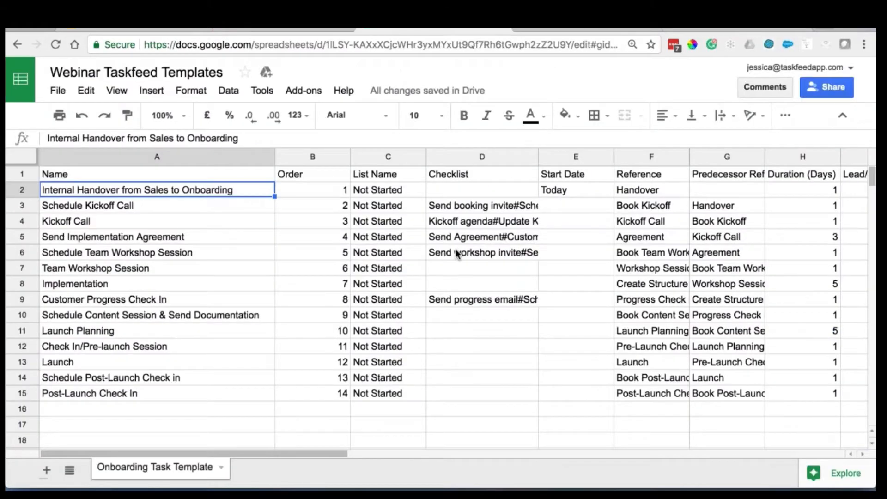
click(485, 204)
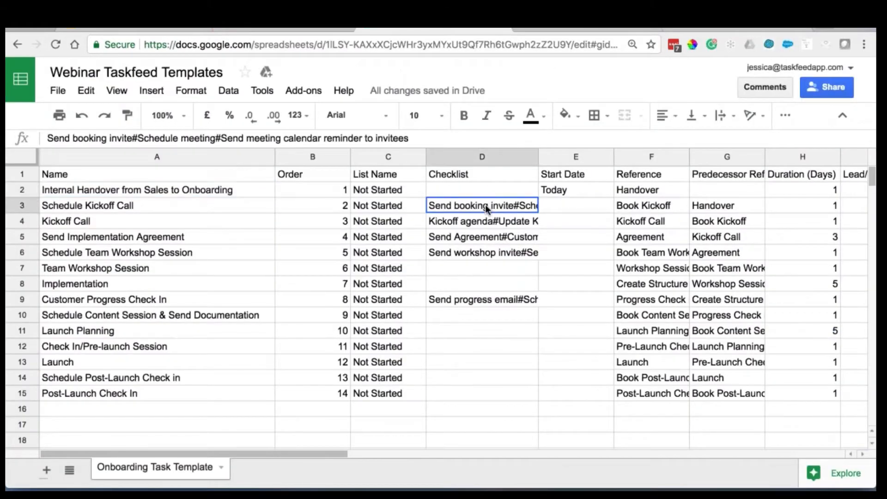
double_click(136, 139)
drag(131, 139, 137, 139)
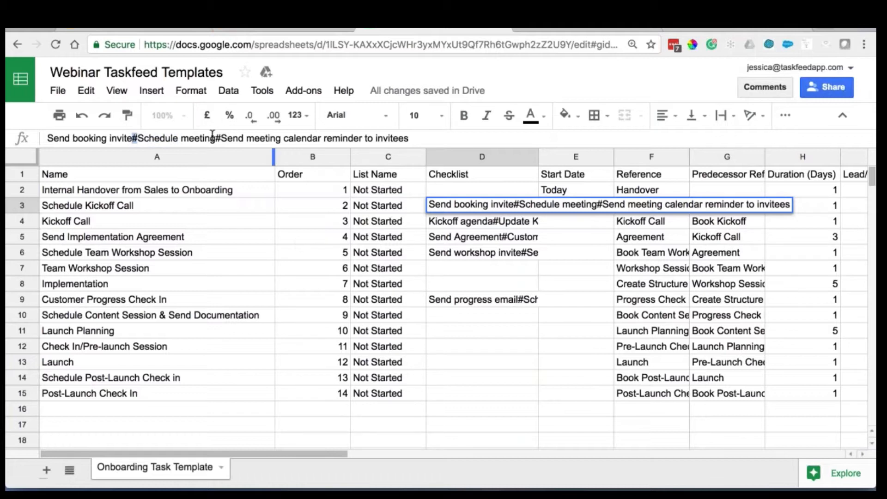
click(209, 139)
key(Return)
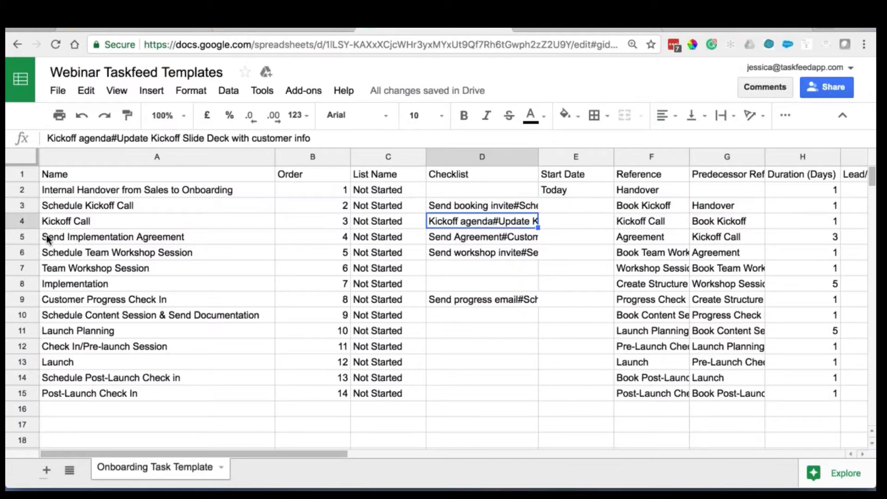
click(452, 205)
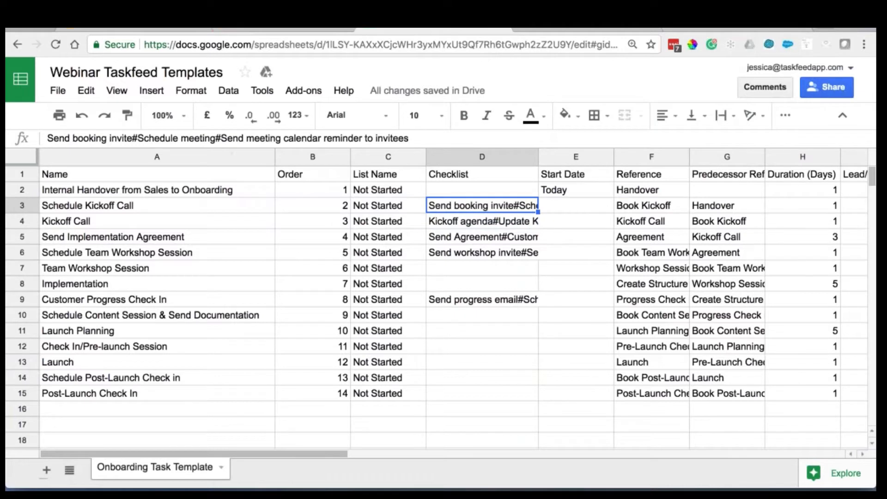
- Compare the Schedule Kickoff Call and Kickoff Call task names, and review the Kickoff Call checklist in cell D4
click(128, 205)
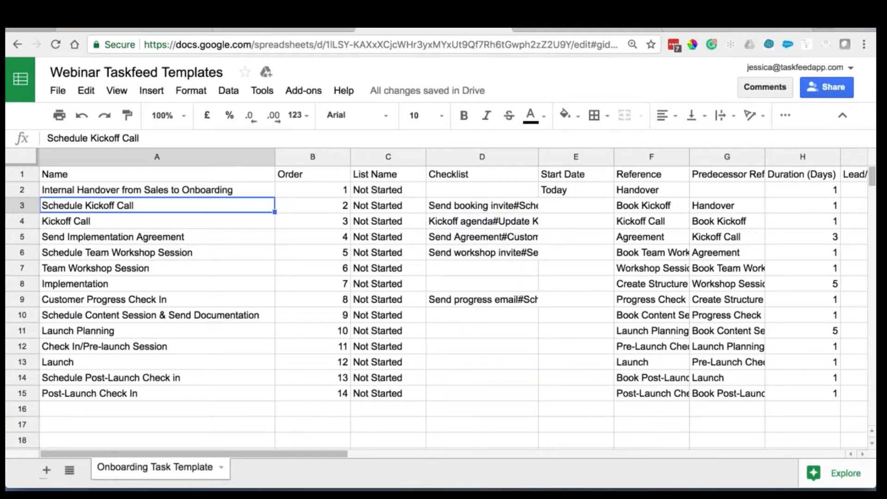
click(129, 220)
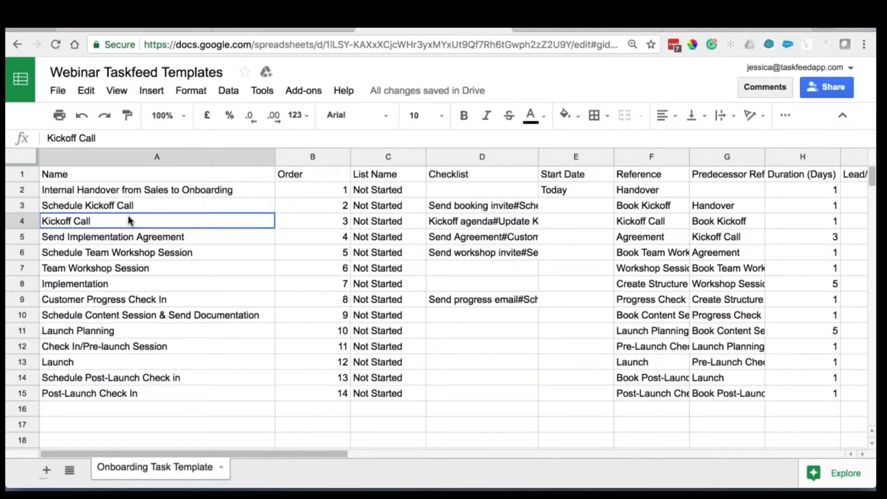
click(438, 221)
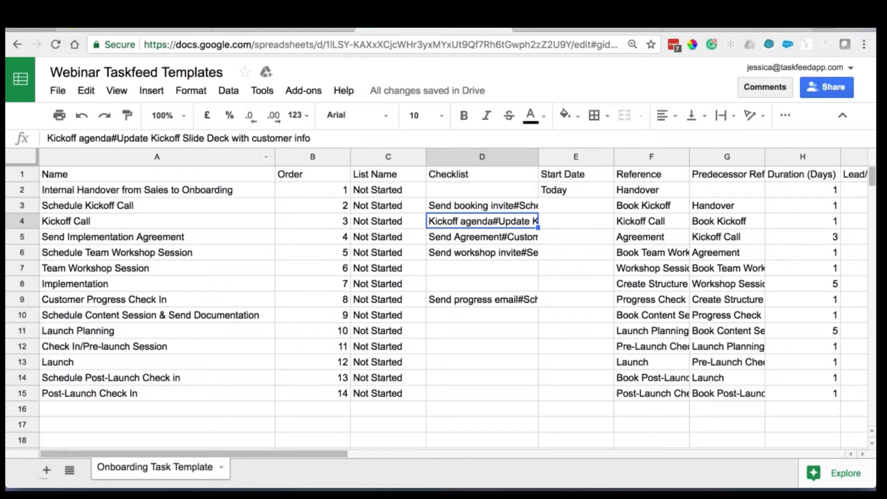
click(60, 221)
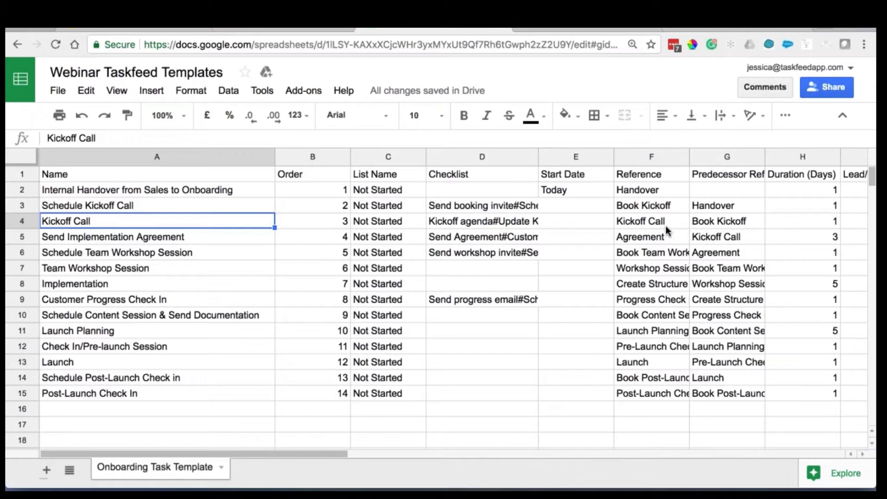
- Check the Start Date and Duration (Days) values of the Internal Handover from Sales to Onboarding task in row 2
click(570, 189)
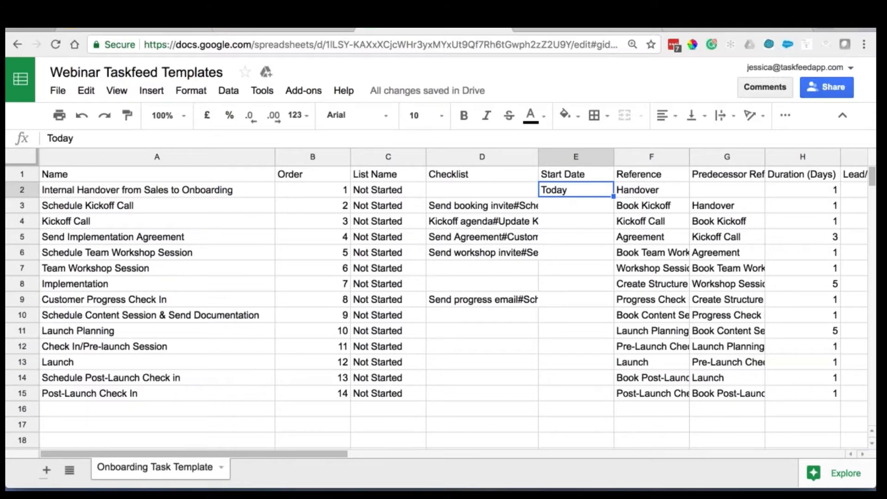
click(811, 193)
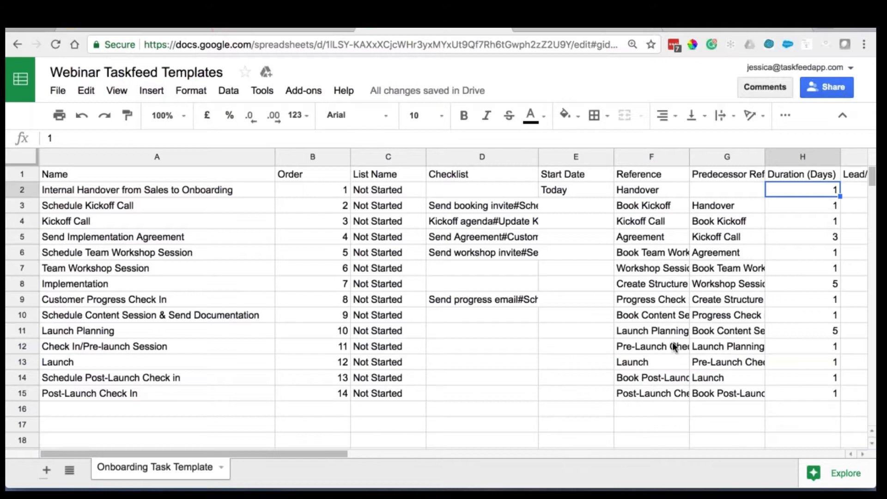
- Compare the Reference value in cell F2 with the Internal Handover from Sales to Onboarding task name in the same row
click(637, 194)
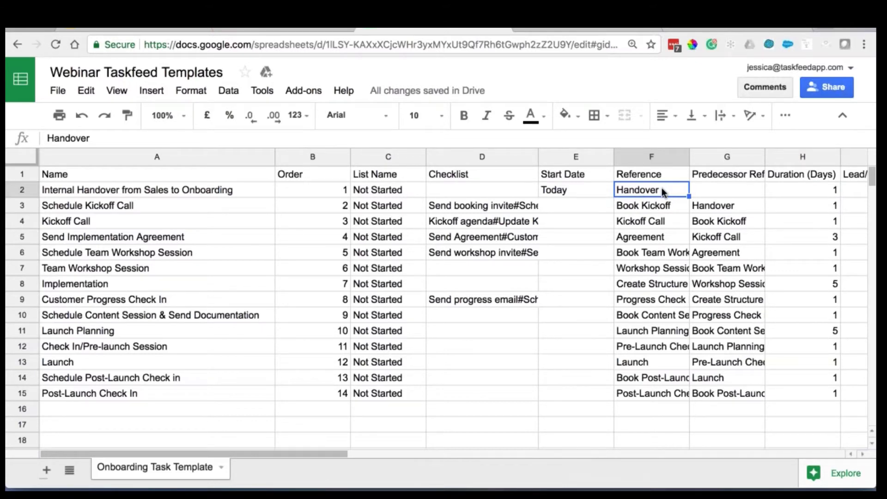
click(204, 190)
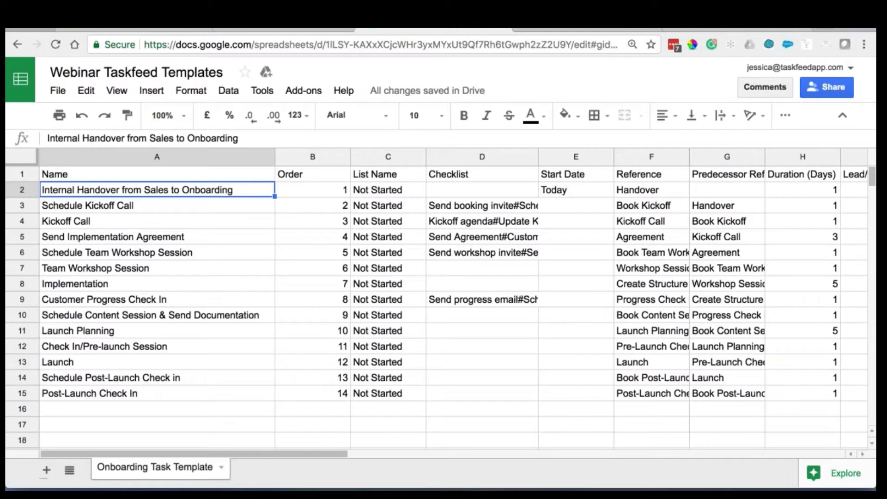
click(656, 190)
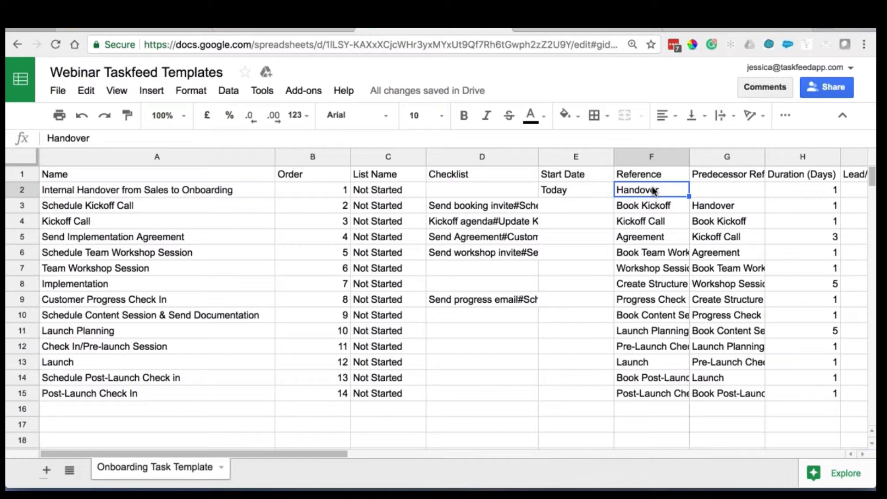
click(134, 194)
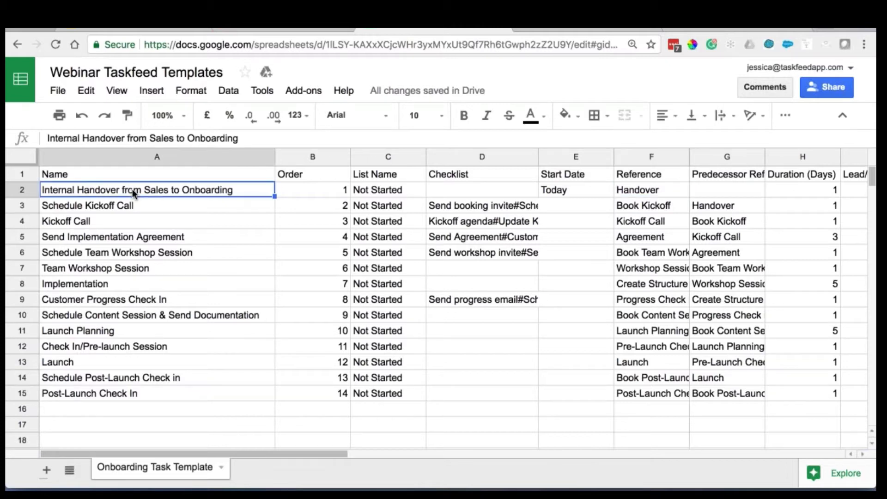
click(654, 192)
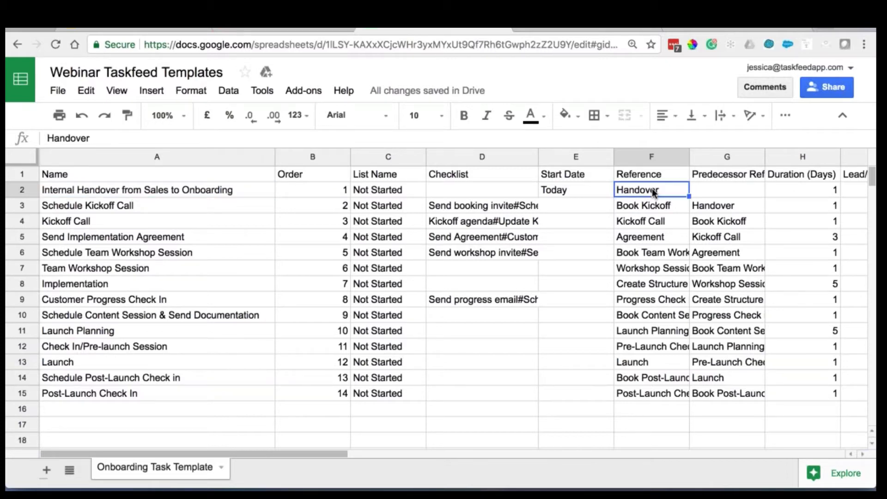
- Compare the Reference values in column F with the task names in rows 3 to 15
click(91, 206)
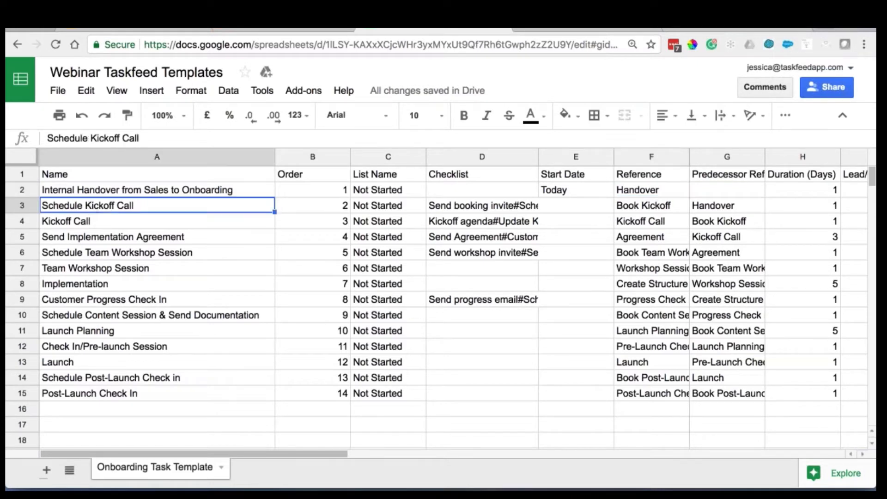
key(Down)
click(649, 207)
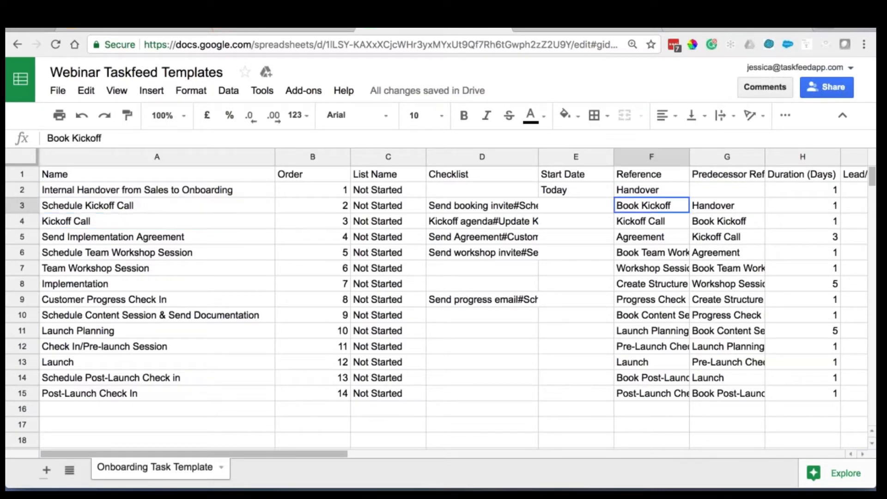
click(659, 240)
click(654, 272)
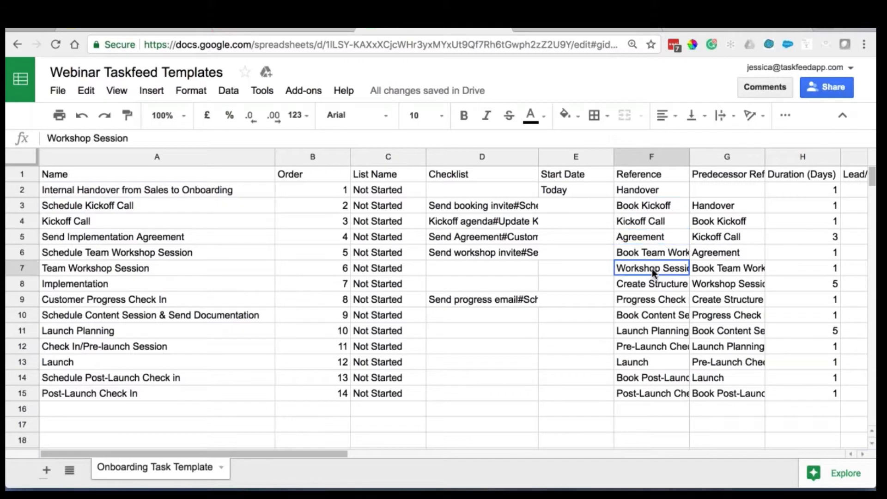
click(654, 291)
click(105, 317)
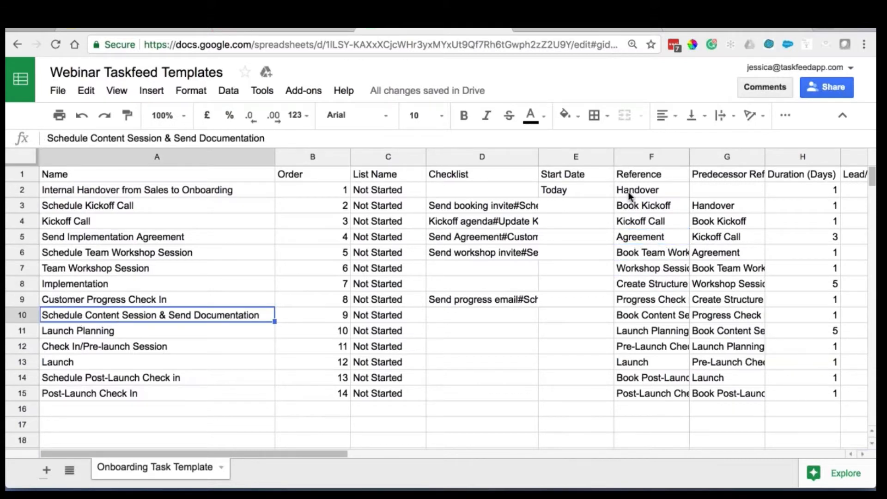
click(657, 398)
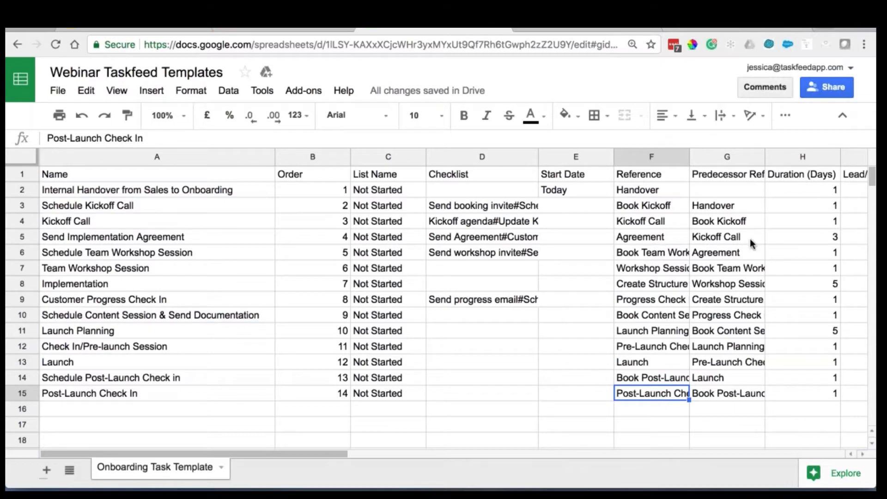
- Check the Predecessor Ref column for the Internal Handover from Sales to Onboarding and Schedule Kickoff Call tasks
click(711, 187)
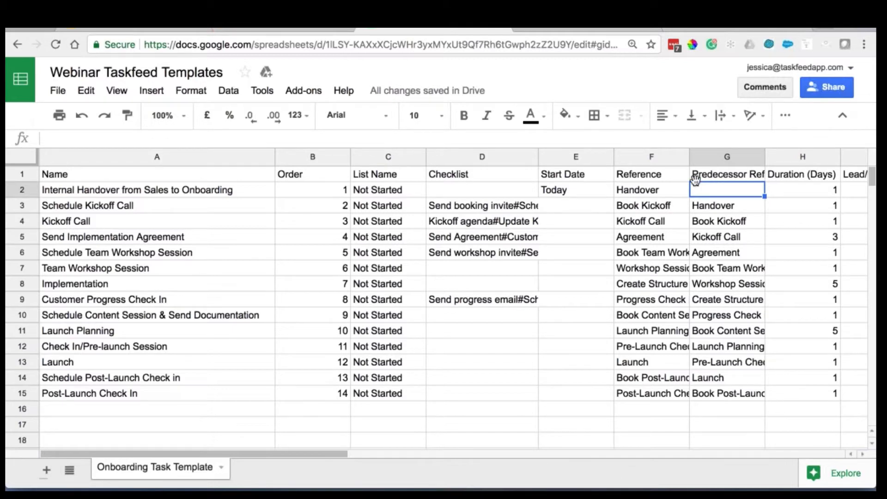
click(111, 187)
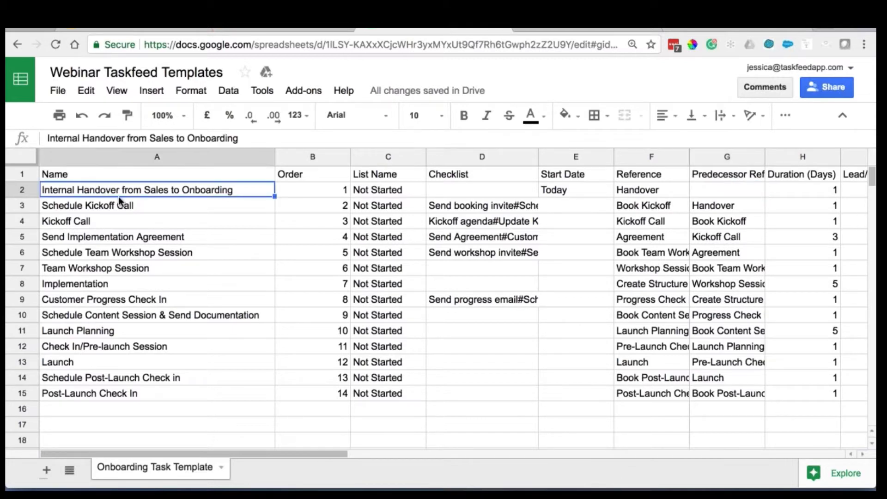
click(97, 206)
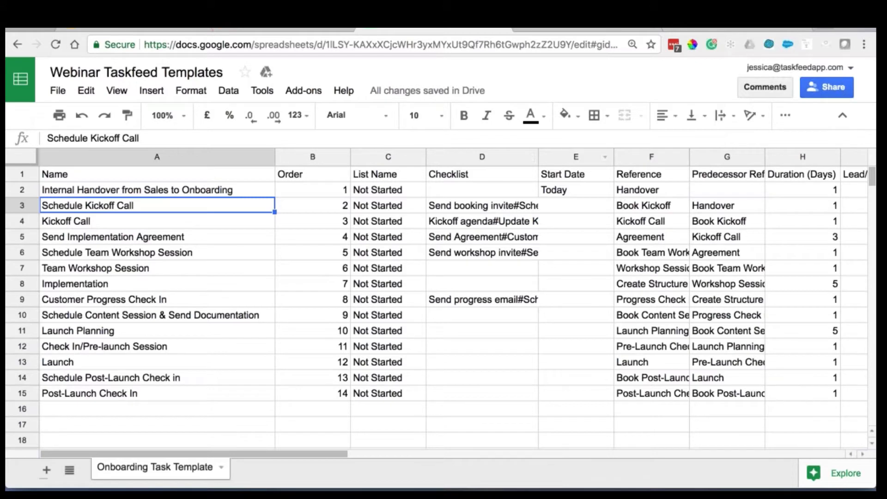
key(ctrl+c)
key(Escape)
- Switch to Taskfeed and inspect the Gantt dependencies and predecessor tasks of Kickoff Call and Schedule Kickoff Call
click(586, 30)
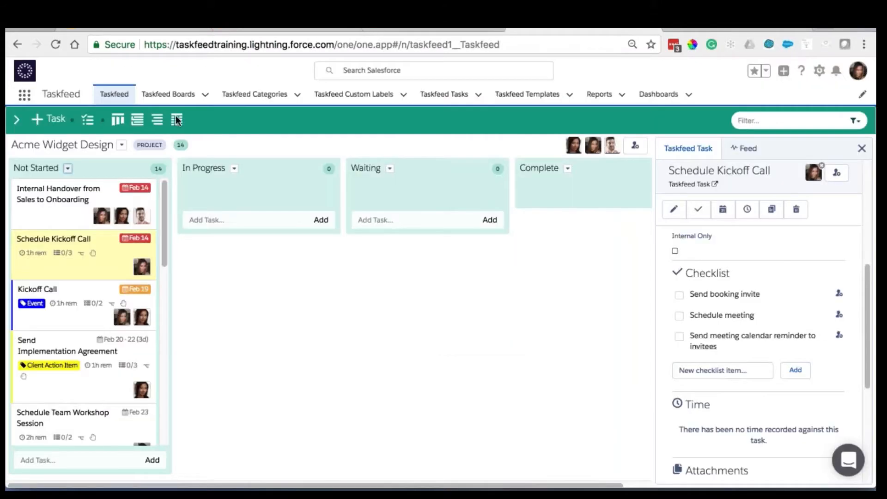
click(157, 123)
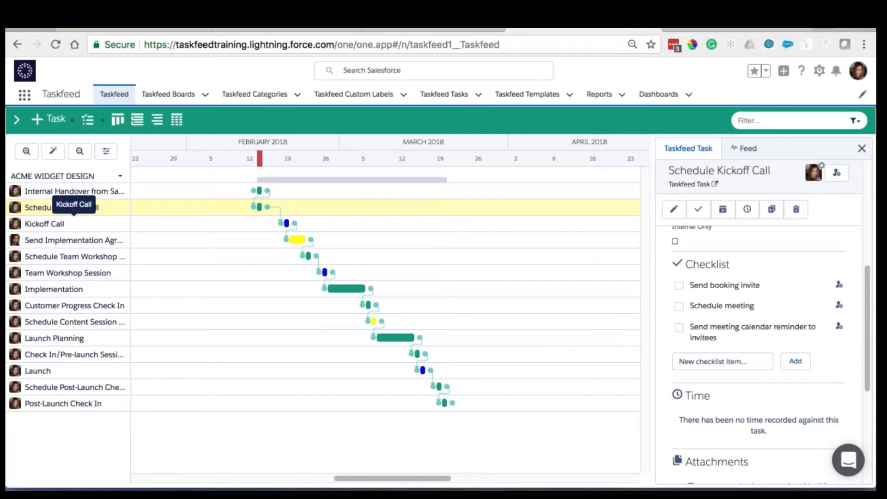
click(56, 224)
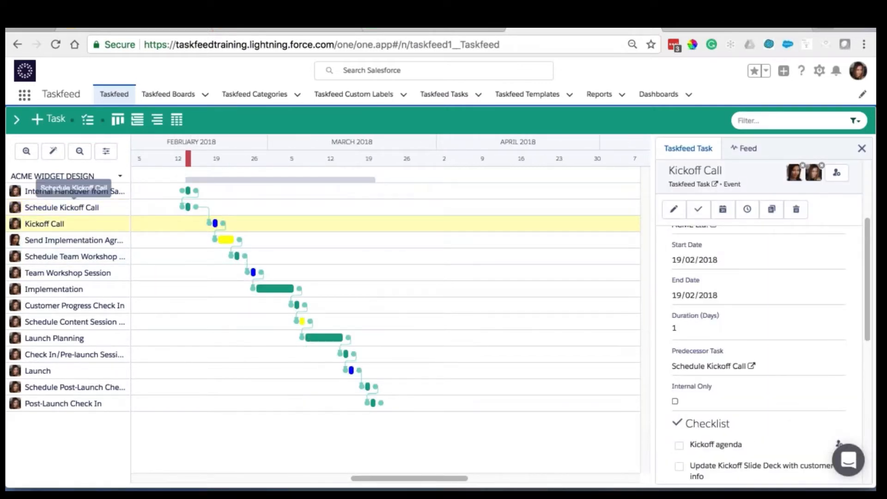
click(74, 207)
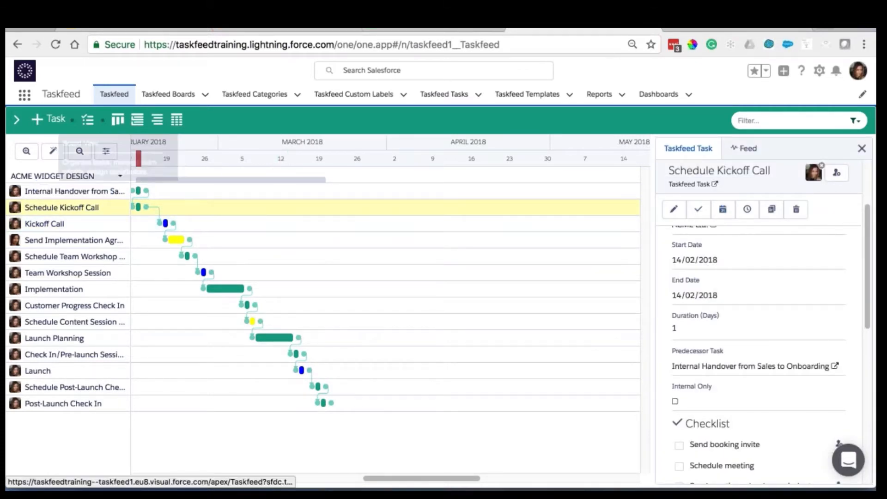
- Return to the board view and mark the Internal Handover from Sales to Onboarding task as complete
click(117, 119)
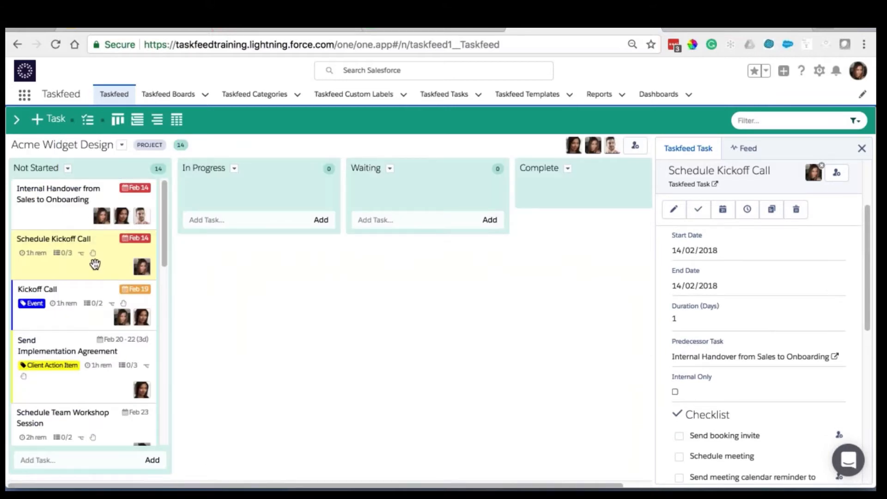
click(73, 209)
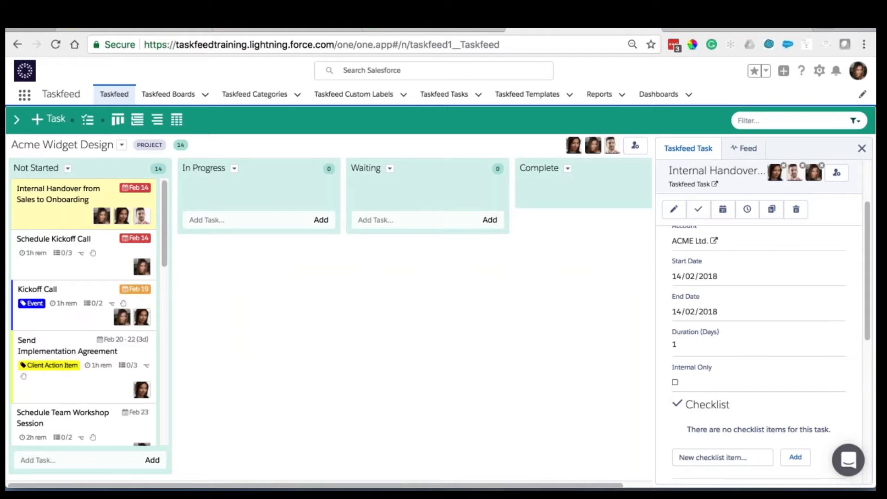
click(697, 210)
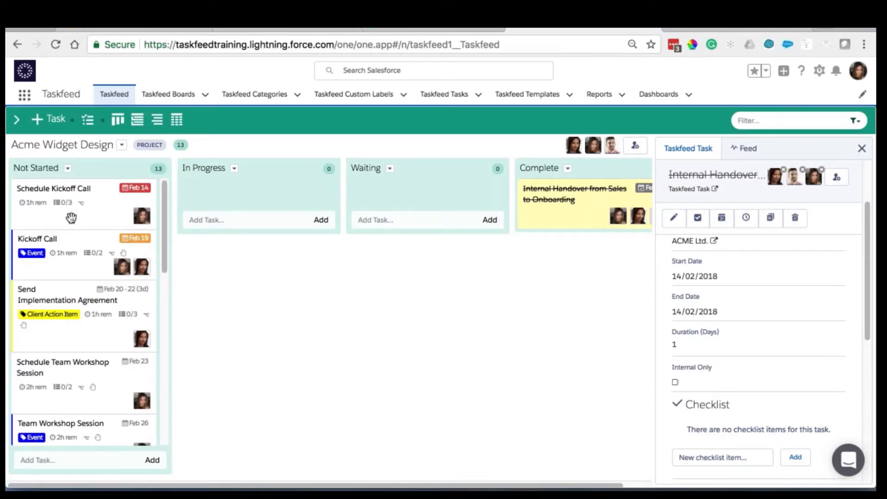
- Move the Schedule Kickoff Call task from Not Started to In Progress and mark it as complete
drag(151, 215, 265, 201)
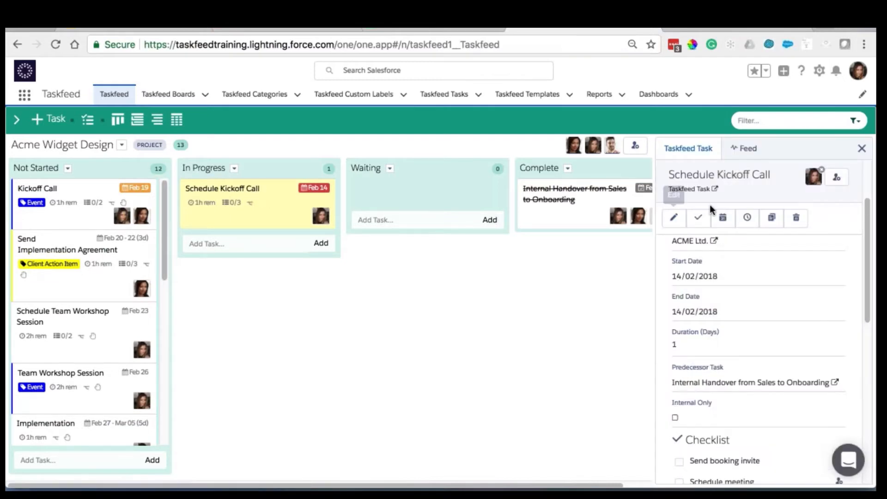
click(698, 217)
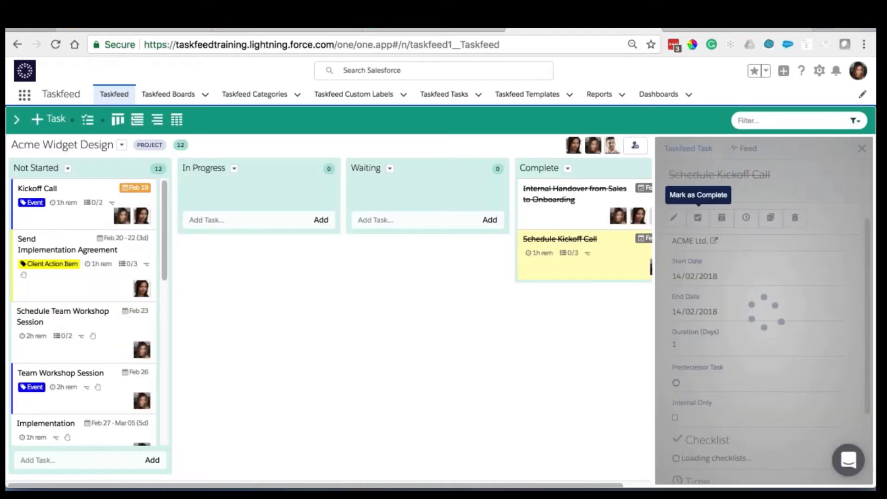
- Go back to the template spreadsheet and review the Duration (Days) and Estimated Hours values
click(436, 30)
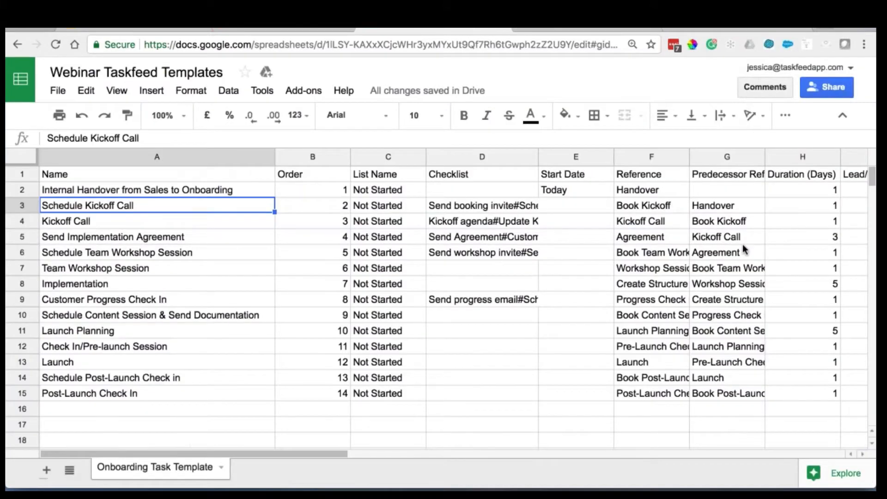
scroll(742, 244, right, 5)
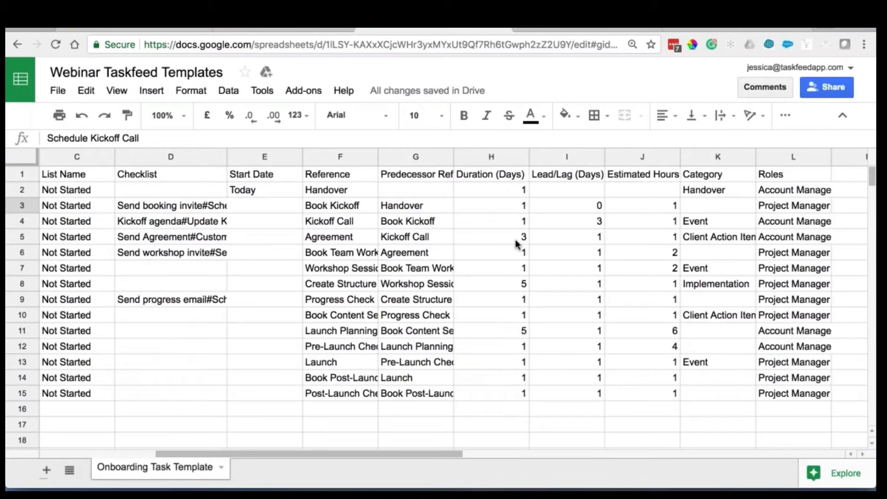
click(508, 191)
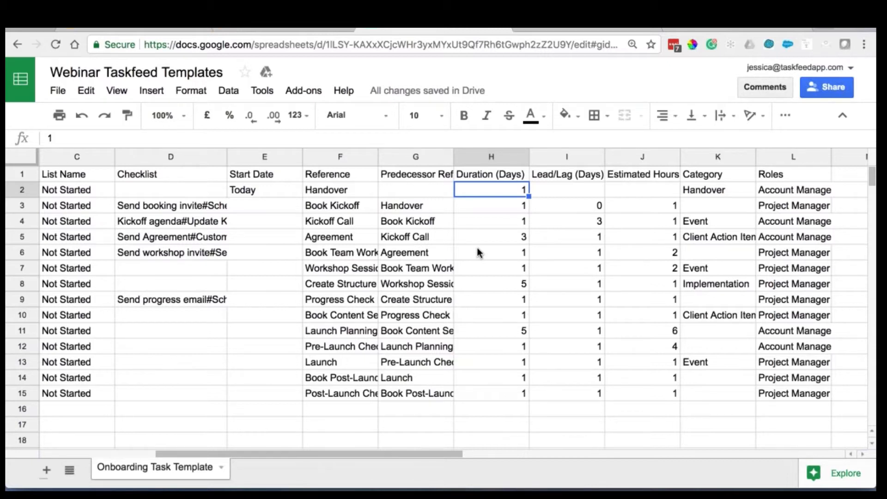
click(643, 206)
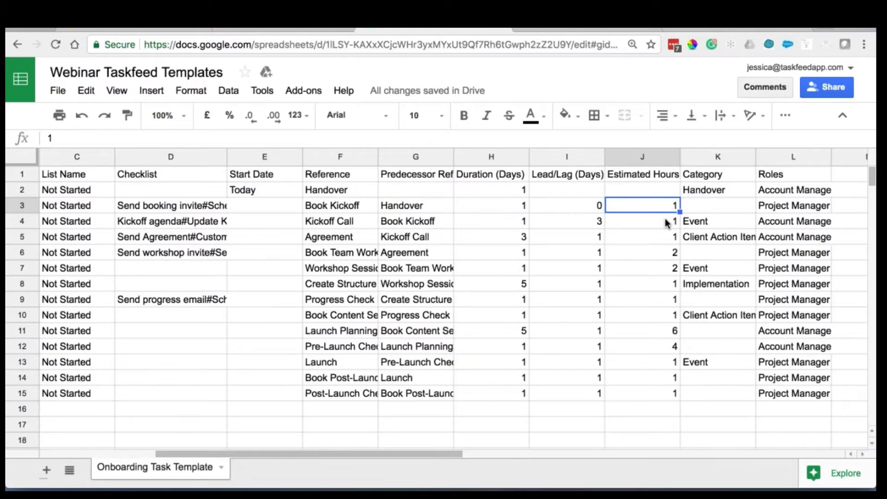
scroll(664, 218, left, 2)
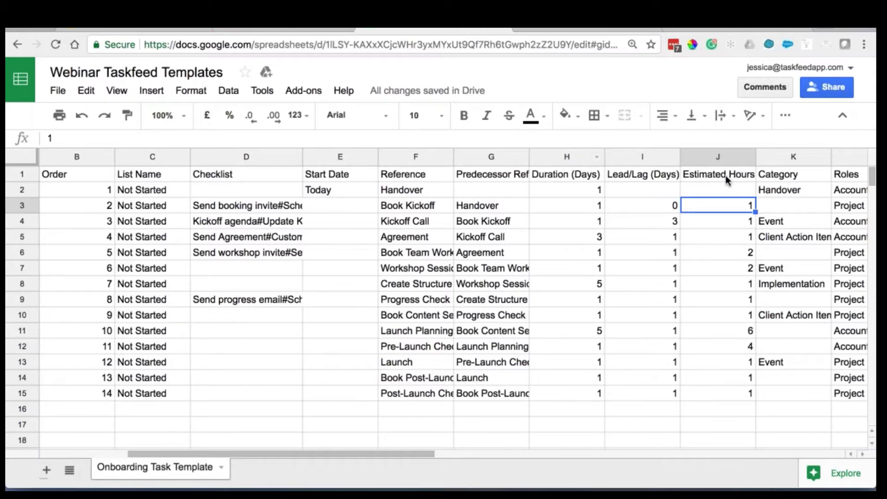
- Check the Lead/Lag (Days) column and view the Lag Time slide in the dependencies presentation
click(632, 190)
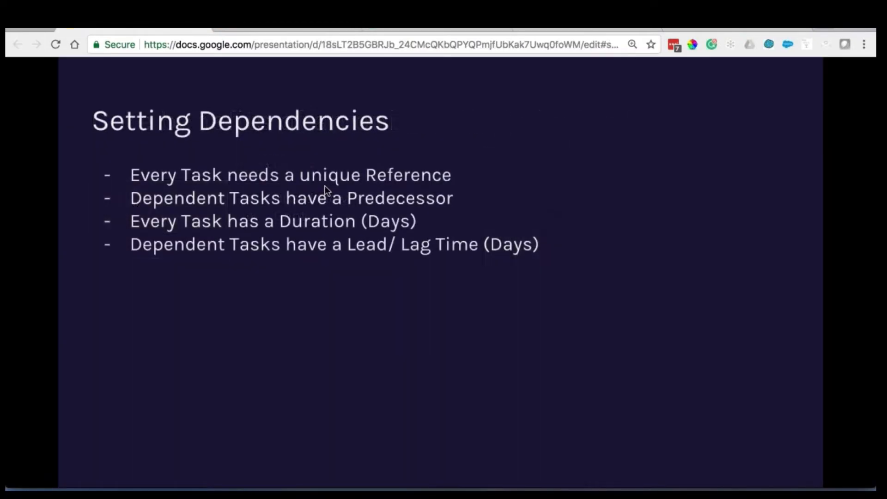
key(Right)
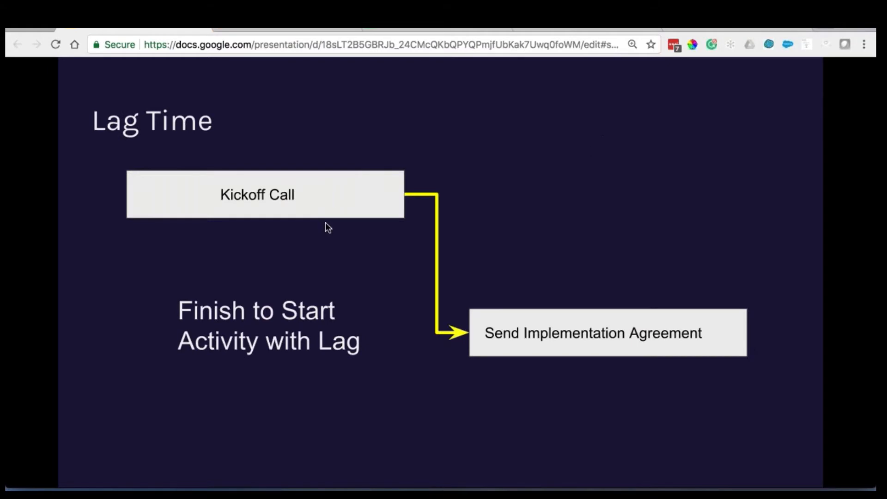
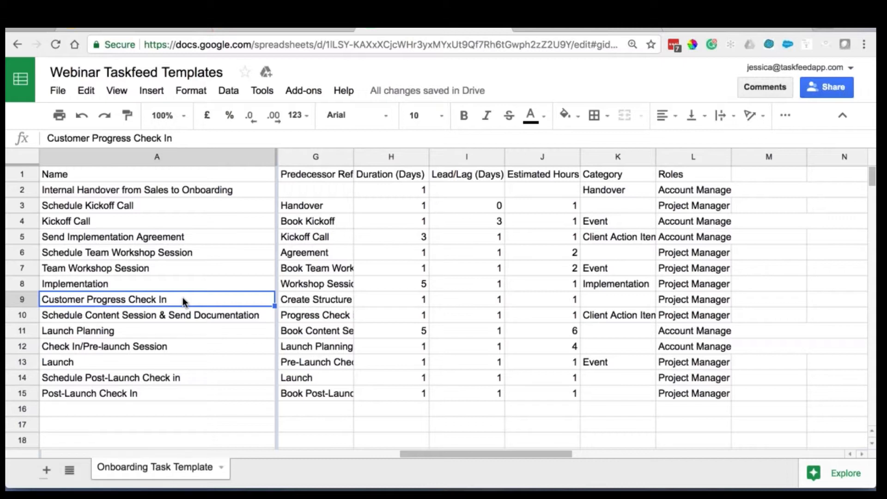
- Set the Lead/Lag (Days) value of the Customer Progress Check In task in row 9 to -2
click(474, 302)
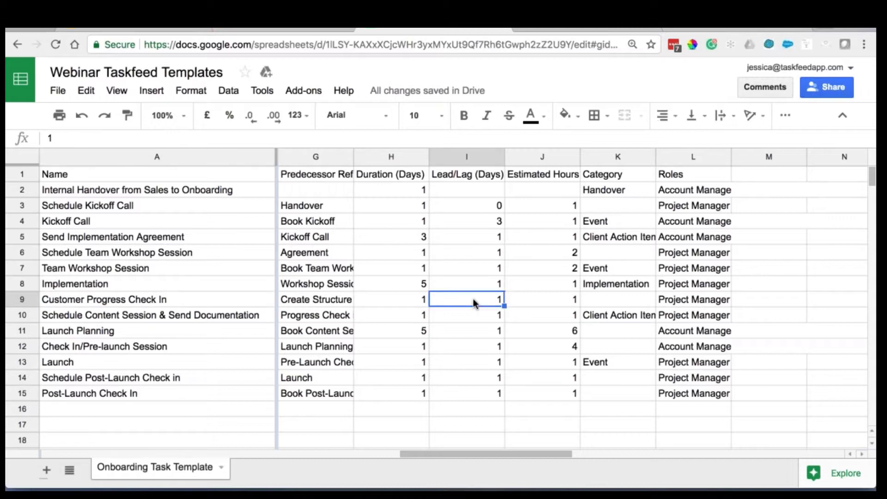
key(Left)
key(Up)
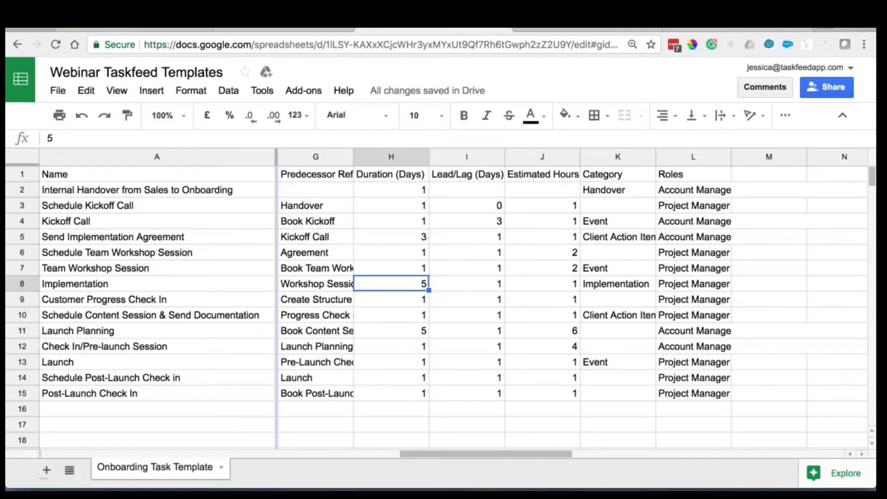
click(493, 303)
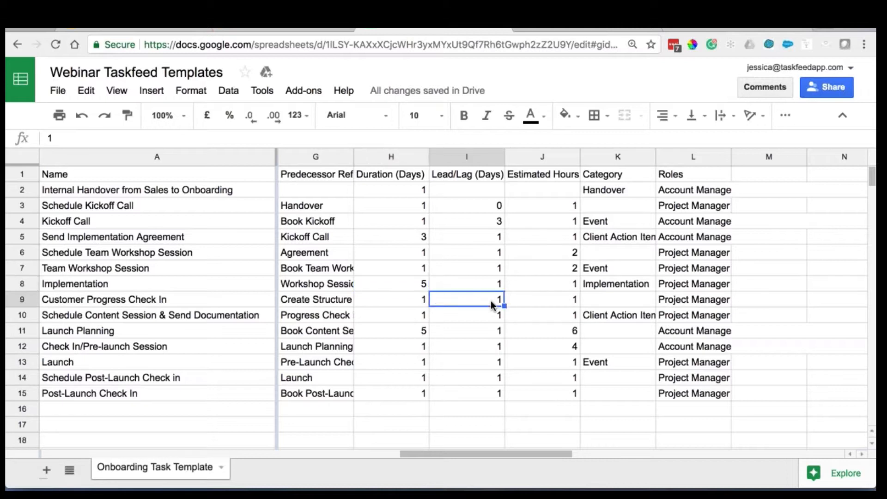
text(-)
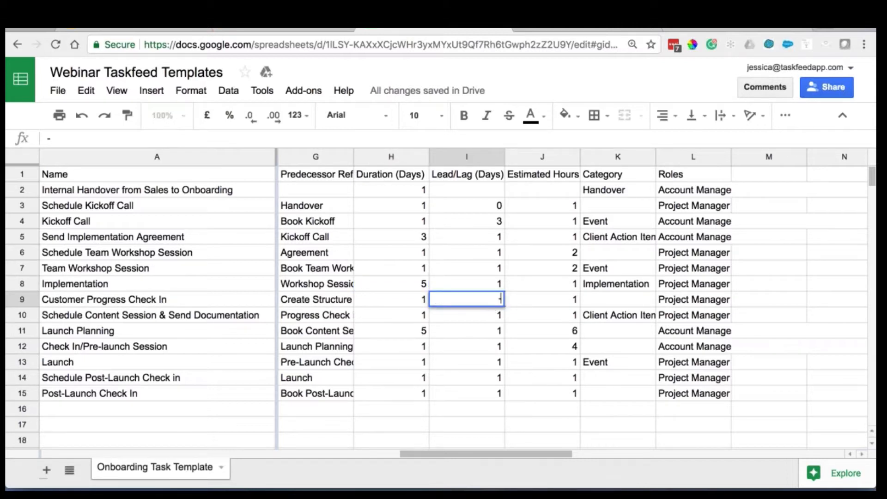
text(2)
key(Return)
click(478, 304)
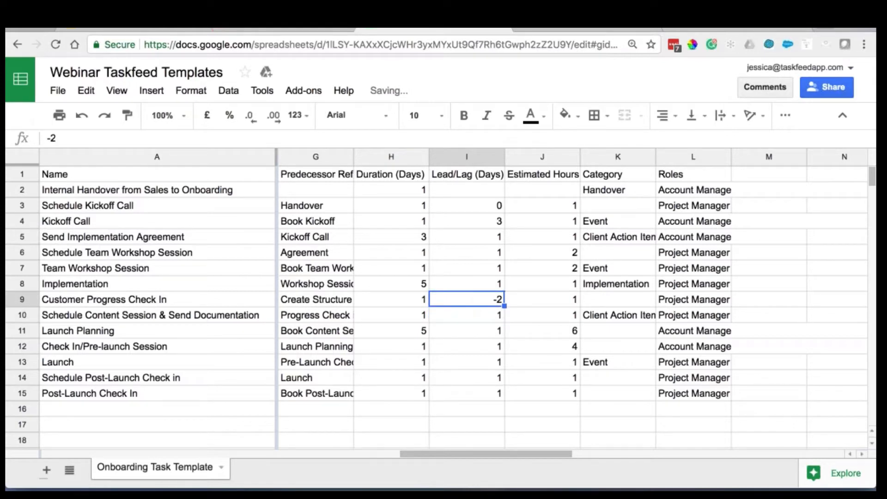
- Compare the Implementation task's Duration (Days) with the Lead/Lag (Days) value of Customer Progress Check In
click(407, 286)
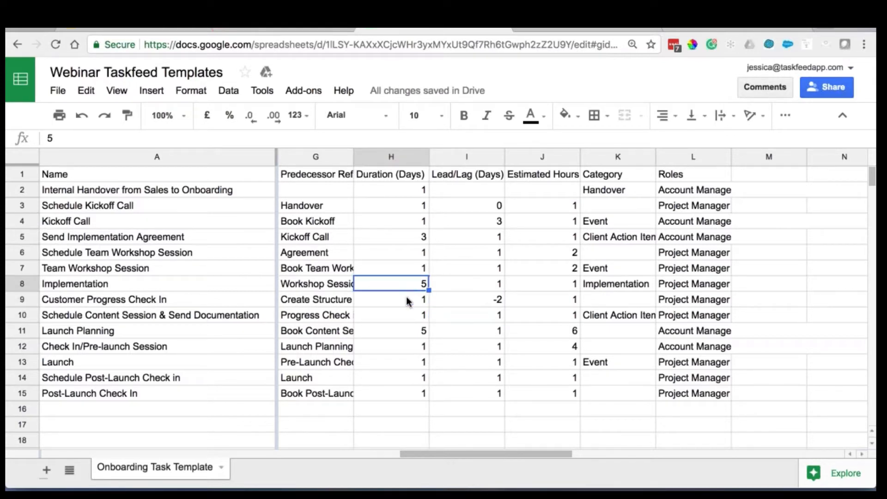
click(129, 301)
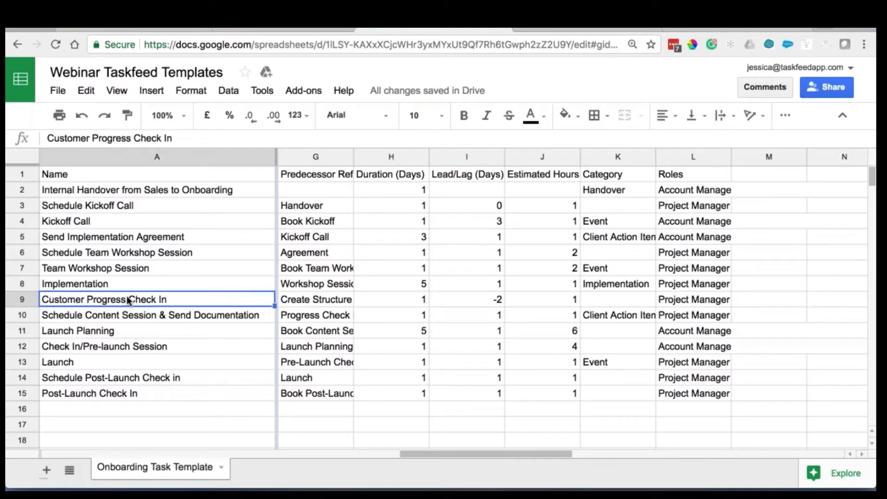
click(487, 301)
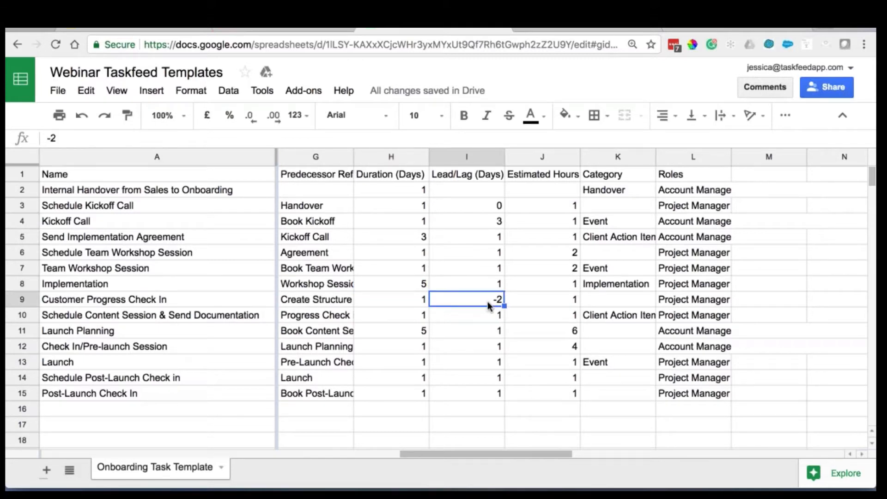
click(404, 284)
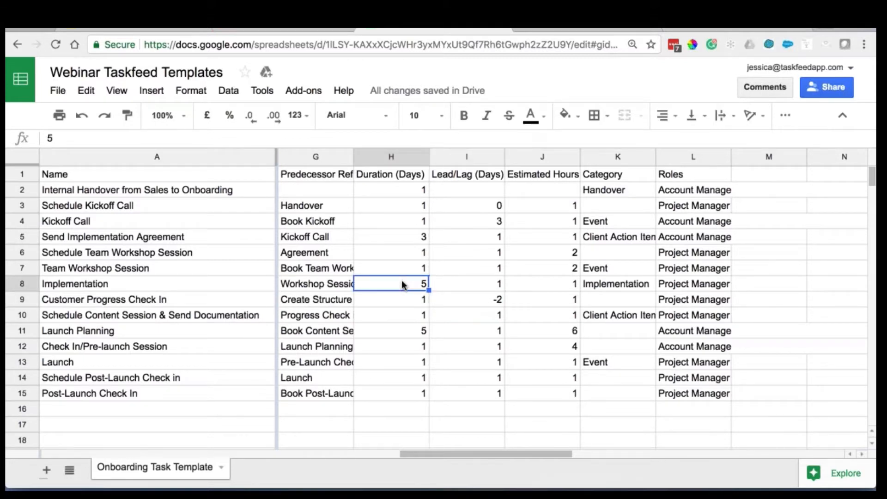
click(493, 303)
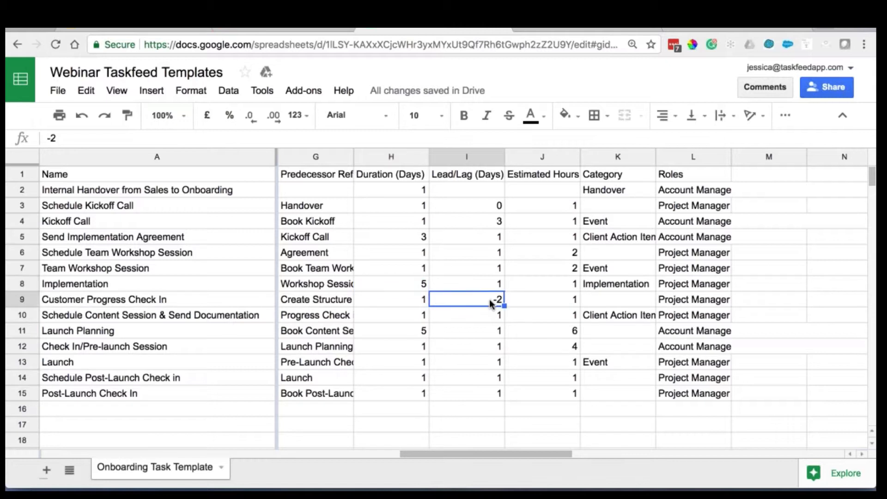
- Trace the Customer Progress Check In task's predecessor to the Implementation task's reference and compare its duration with the lead time
key(Up)
key(Left)
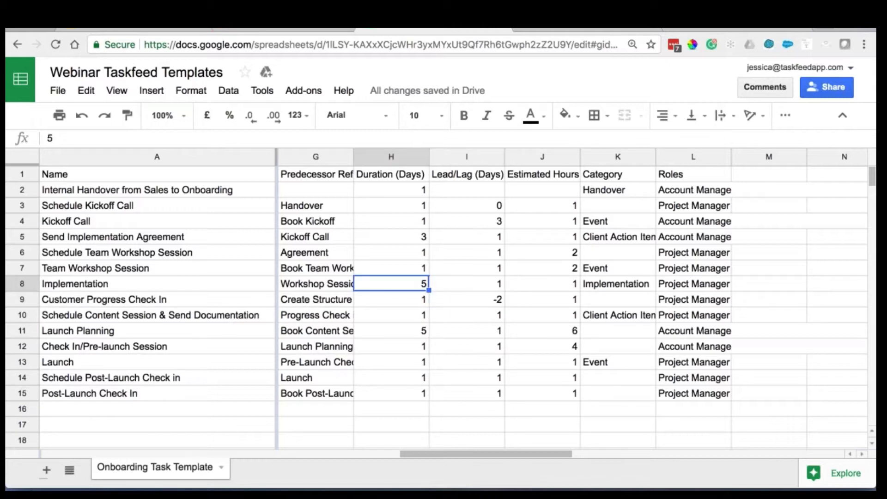
click(497, 302)
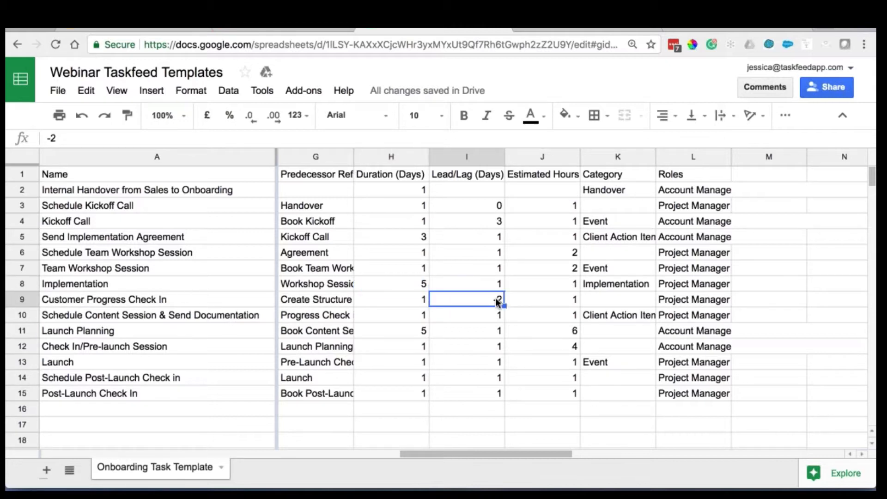
scroll(498, 302, left, 2)
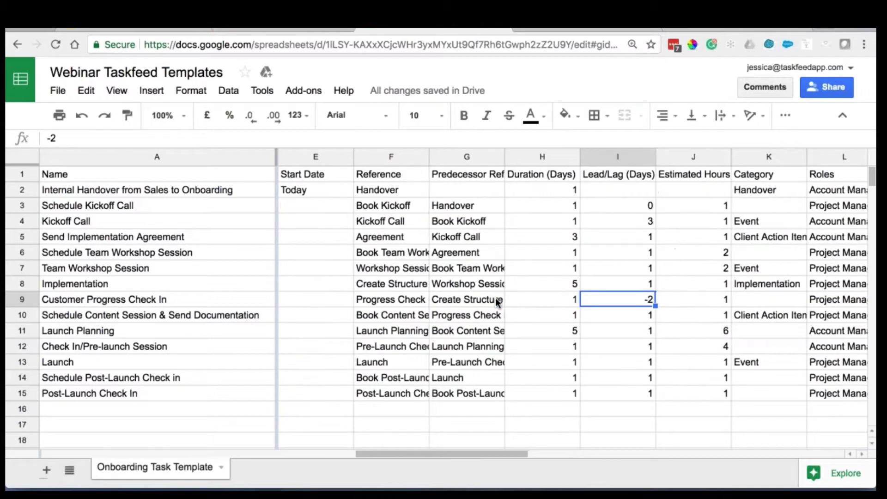
click(456, 298)
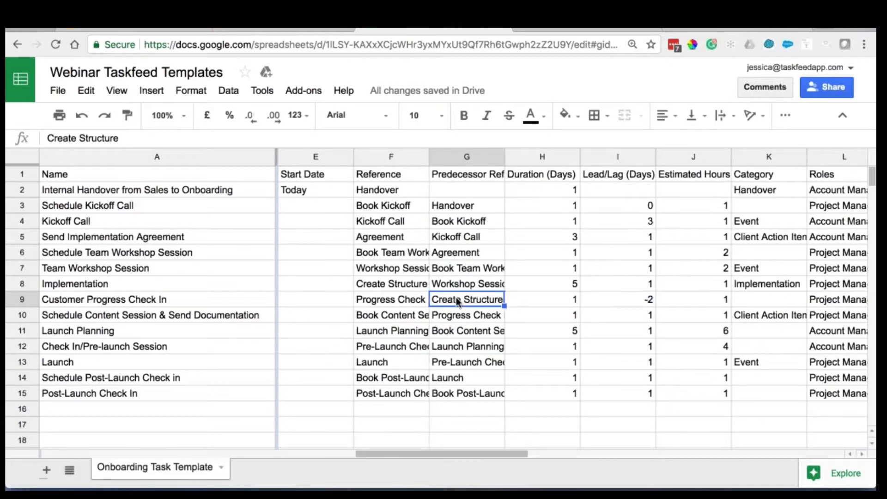
click(378, 285)
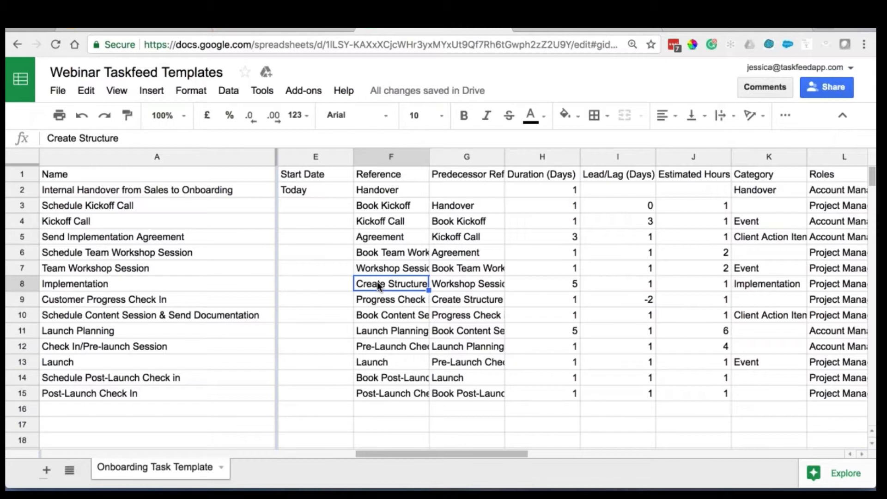
click(649, 303)
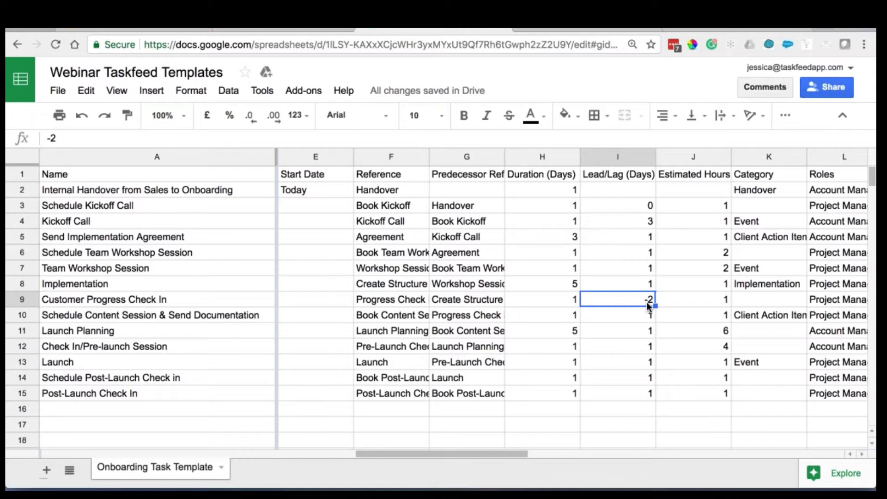
- Set the Implementation task's Estimated Hours to 10 in row 8
click(549, 285)
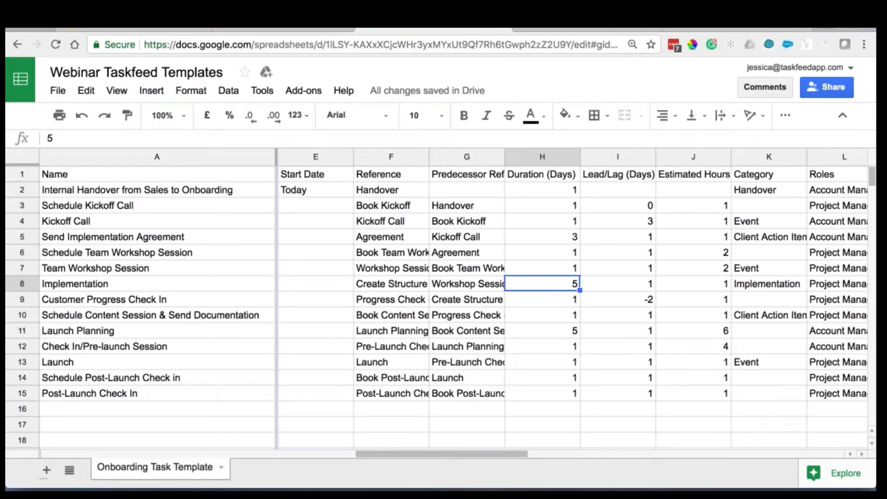
click(723, 285)
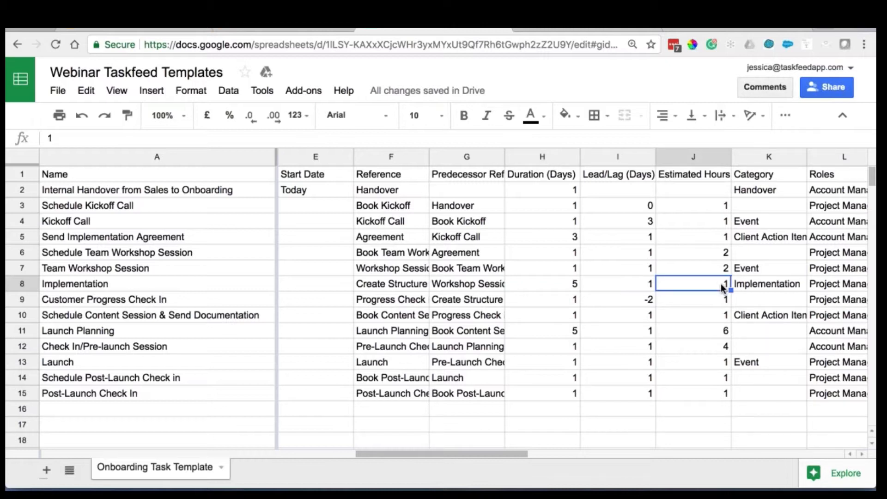
double_click(723, 286)
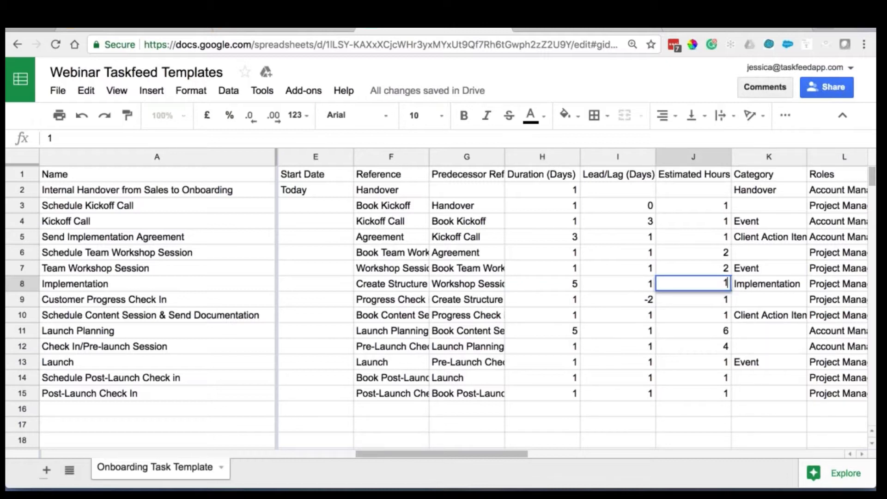
text(0)
click(698, 381)
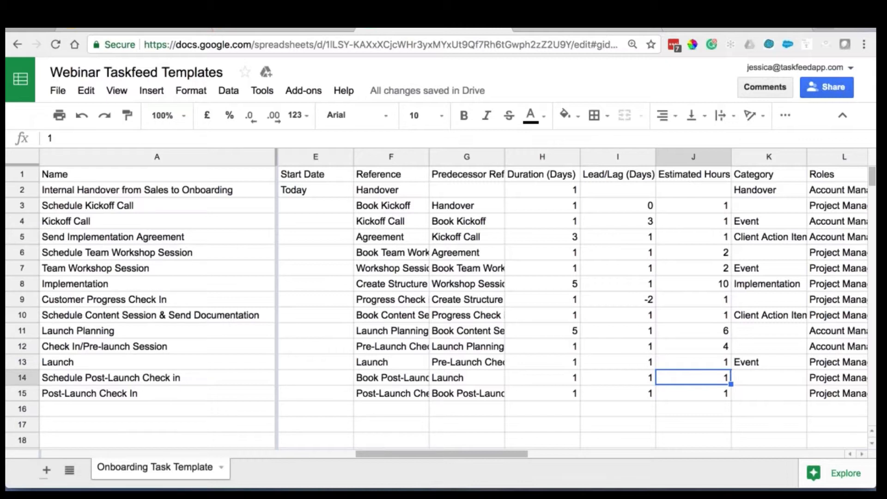
click(761, 287)
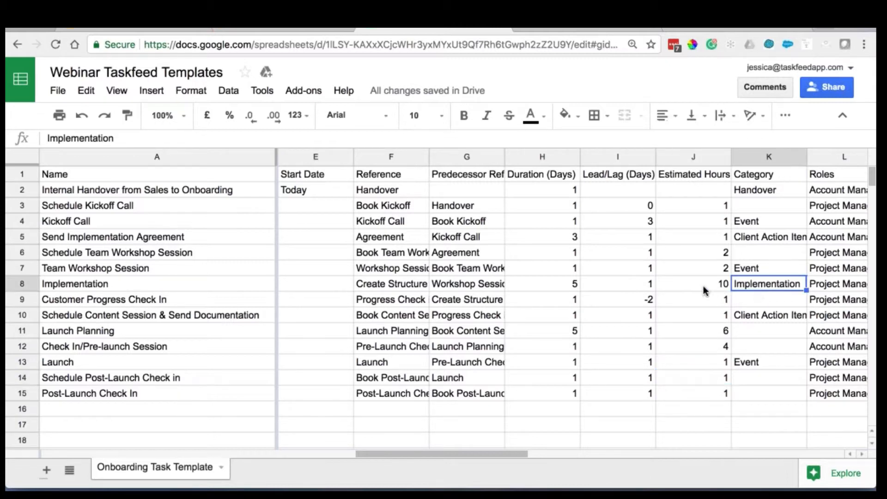
click(703, 287)
- Widen the Roles column until its longest list of roles is fully readable
scroll(703, 285, right, 1)
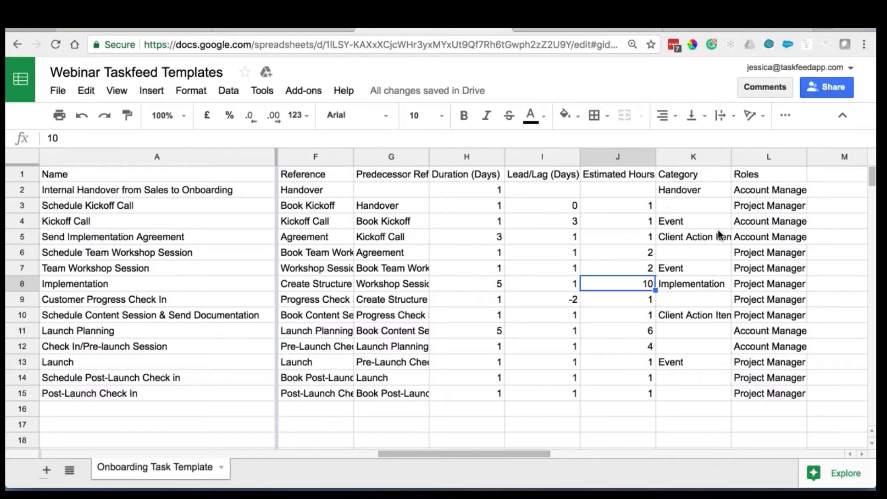
drag(806, 156, 874, 156)
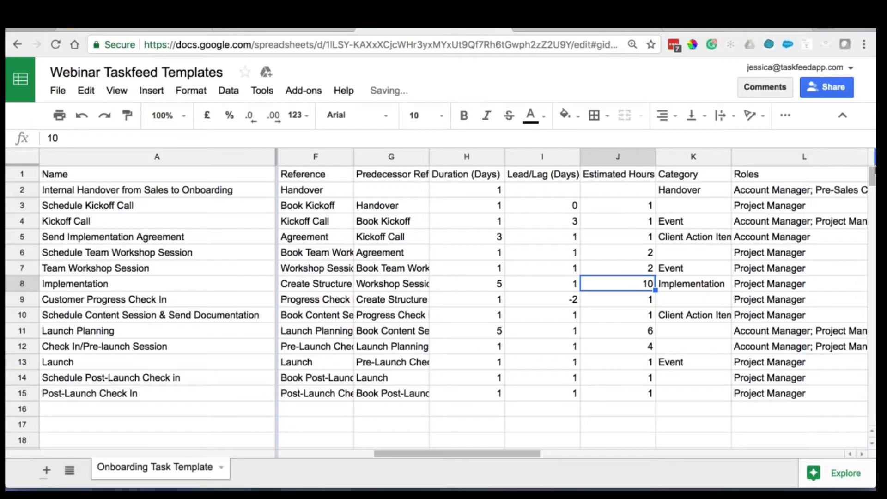
scroll(743, 238, right, 5)
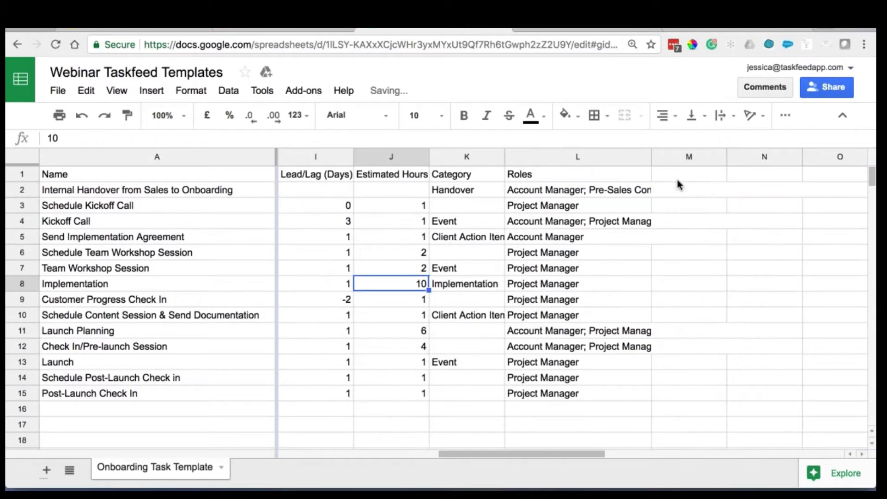
drag(650, 156, 801, 156)
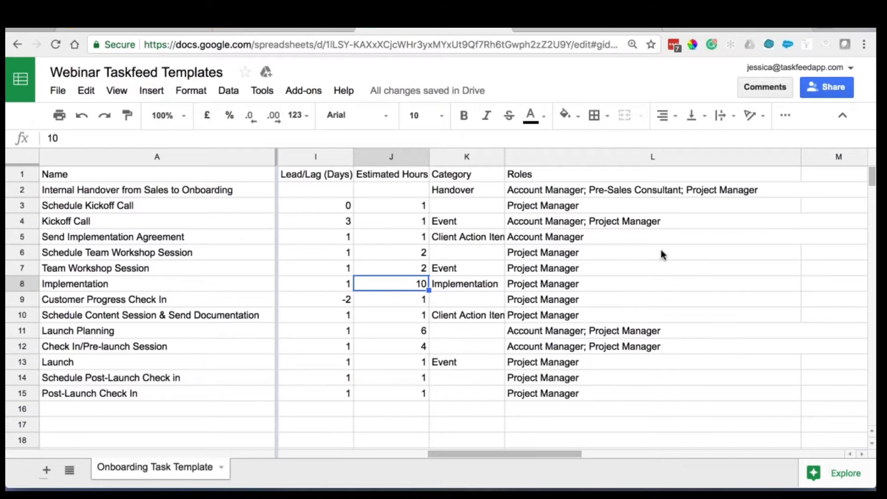
- Switch to the Taskfeed board in Salesforce, close the Schedule Kickoff Call task details and open Salesforce Setup
click(574, 29)
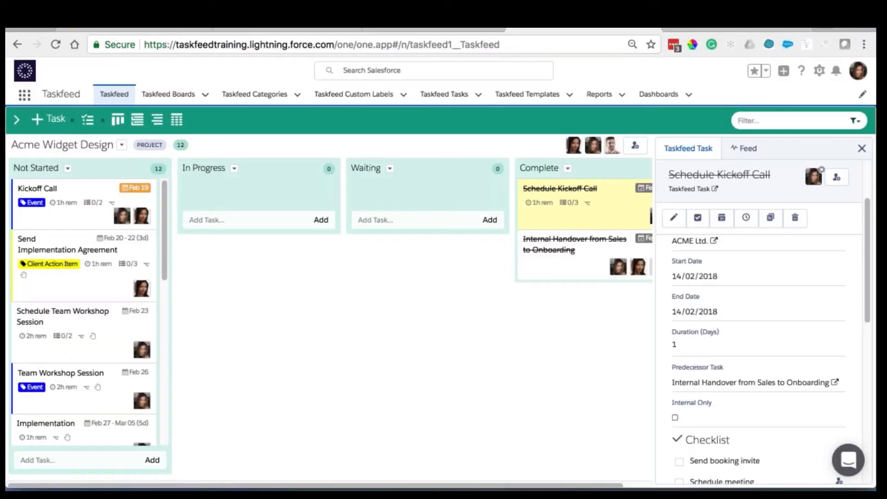
click(862, 149)
click(819, 71)
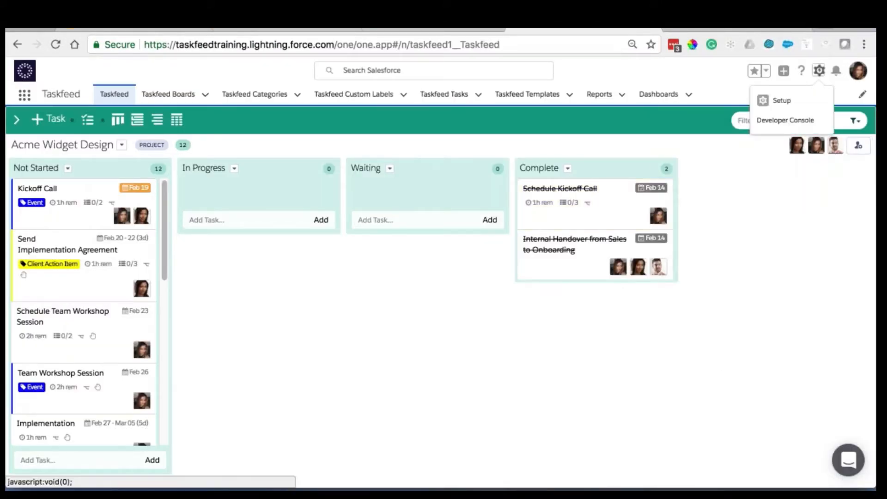
click(782, 101)
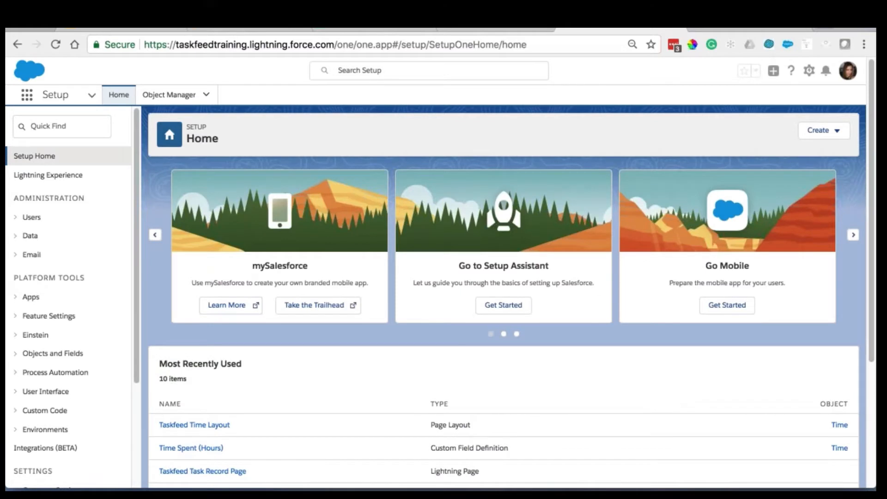
- Find Picklist Value Sets in Setup and open the Team Role global value set
click(62, 126)
text(p)
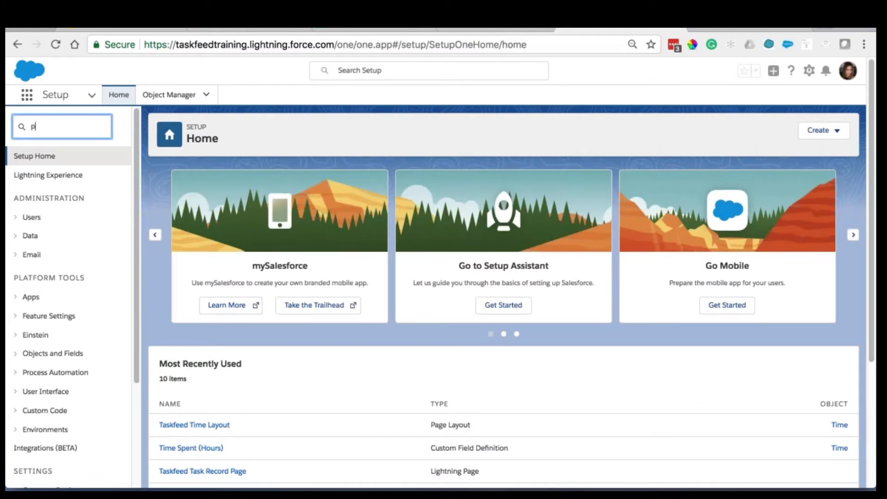
text(ickl)
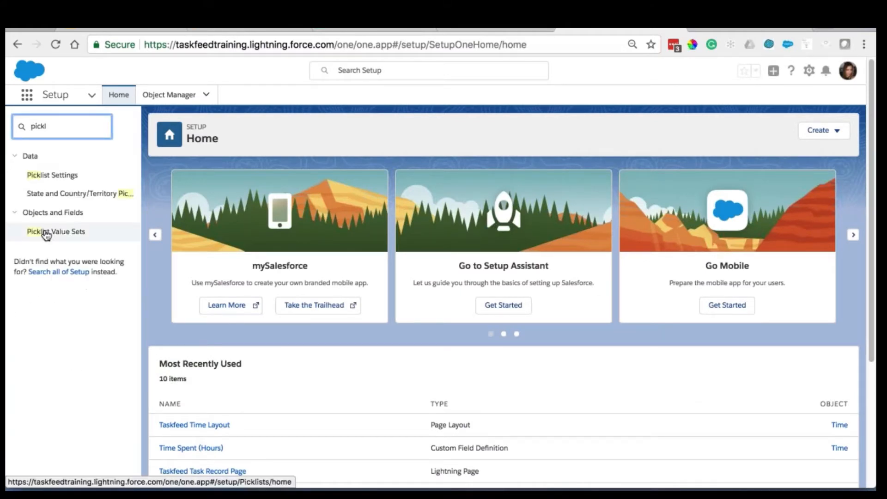
click(46, 233)
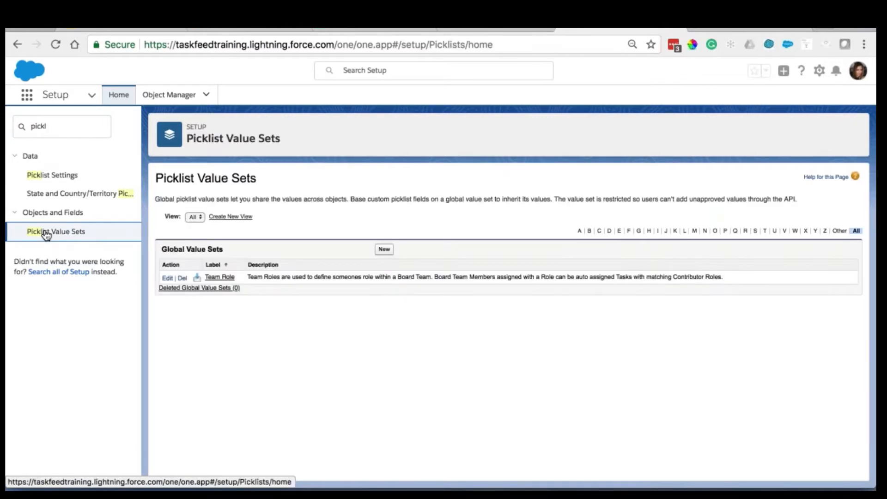
click(220, 277)
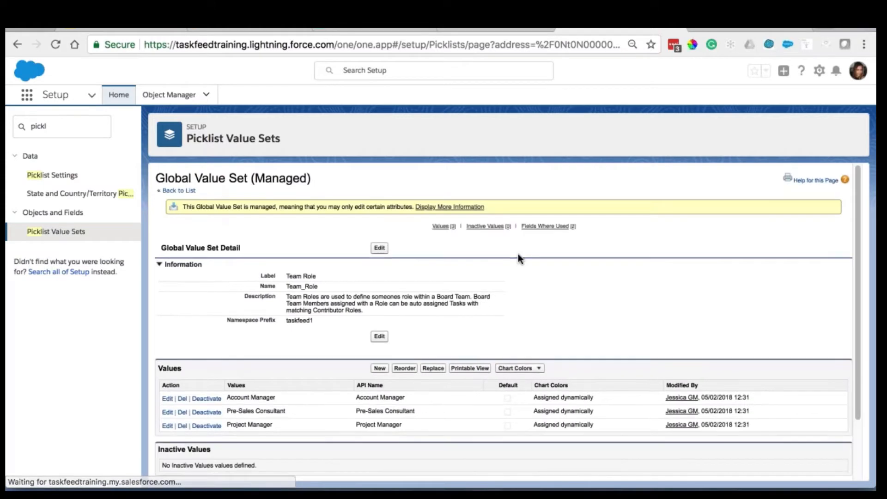
- Enter Onboarding Manager, Implementation Manager and Training Specialist on separate lines as new Team Role picklist values
scroll(518, 254, down, 3)
click(380, 293)
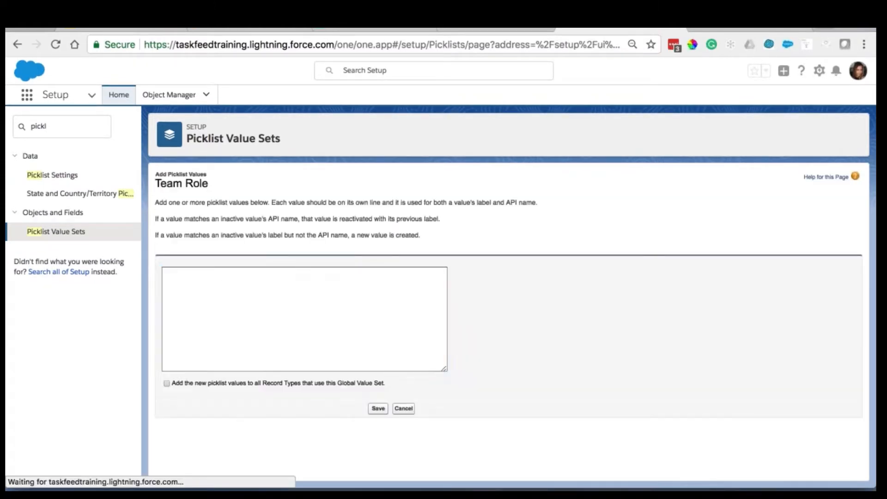
text(Onboar)
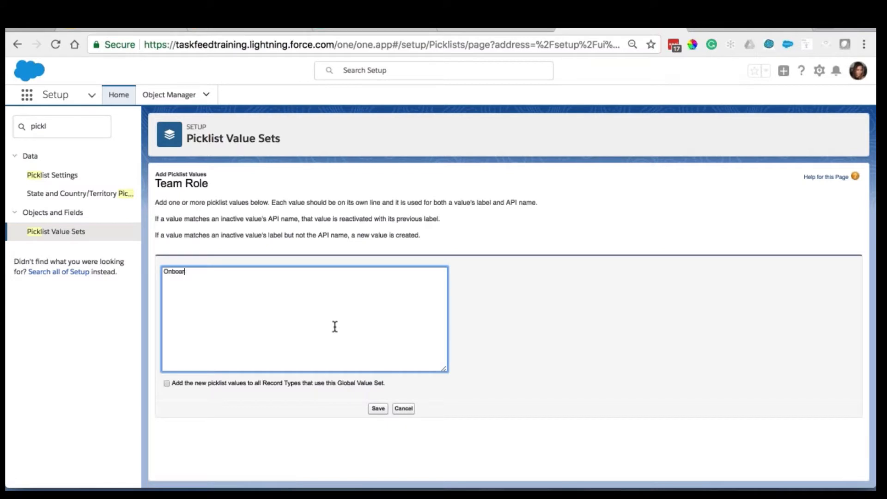
text(ding Manager)
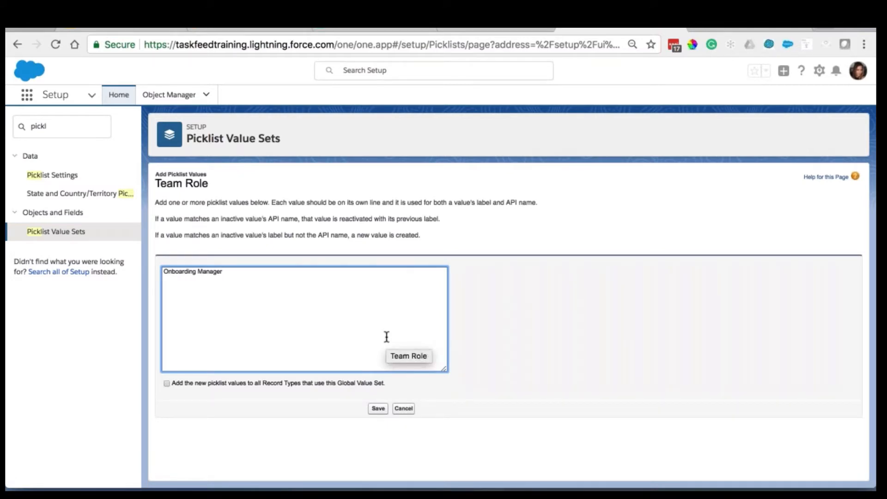
key(Return)
text(Imp)
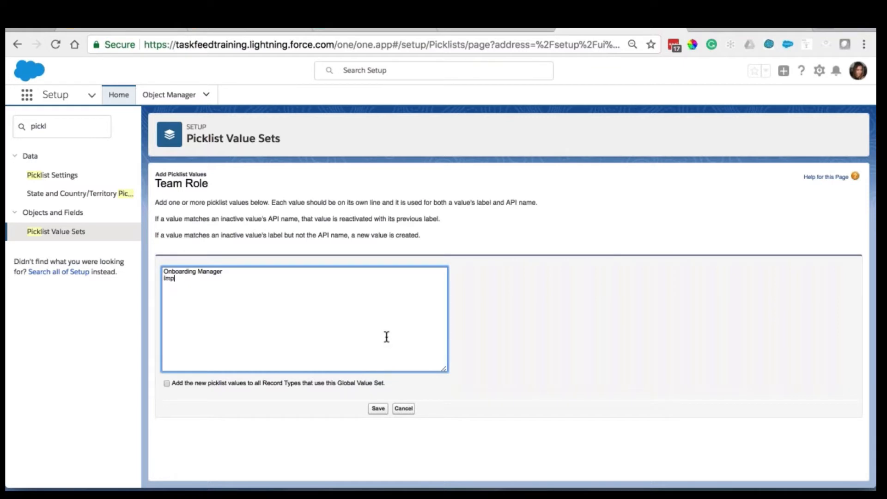
text(lementation Manager )
text(Training)
text( S)
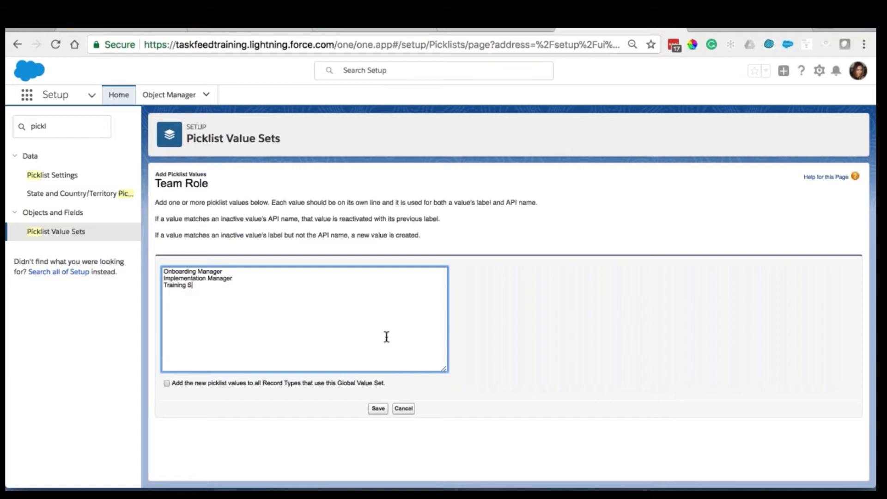
text(pecialist)
- Apply the new picklist values to all record types using the Team Role set, save them and review the values list
click(167, 384)
click(379, 410)
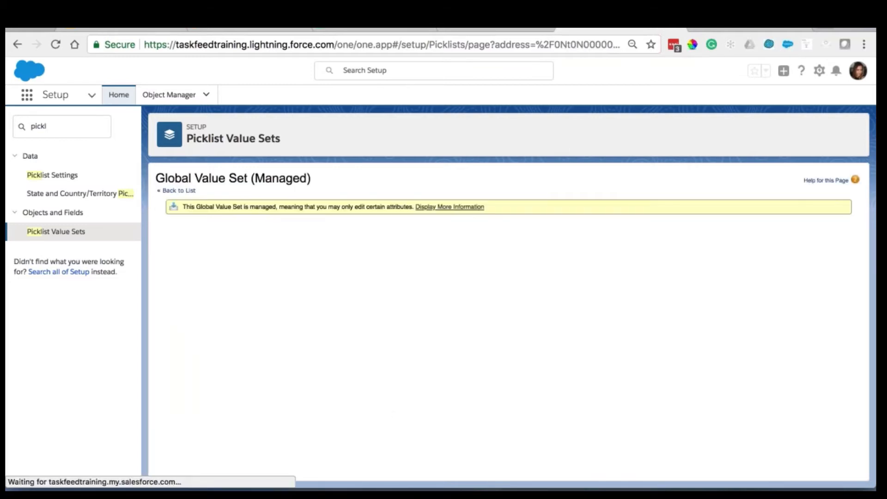
scroll(435, 376, down, 3)
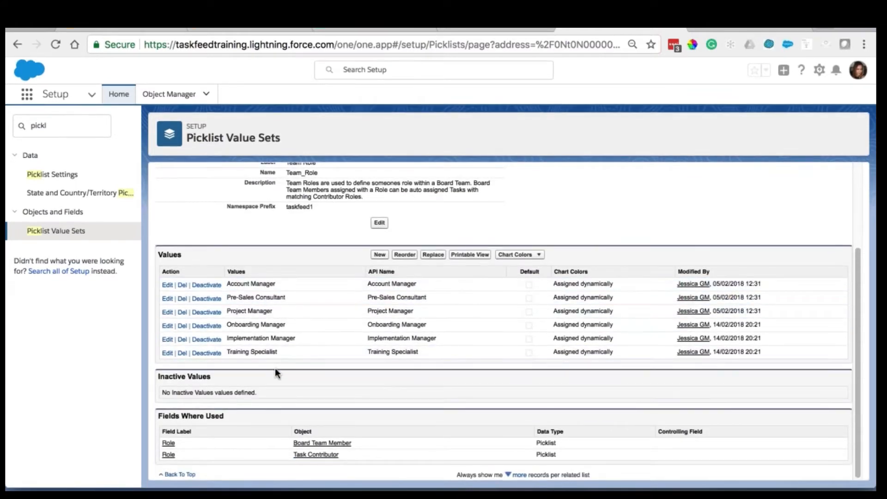
scroll(295, 268, up, 3)
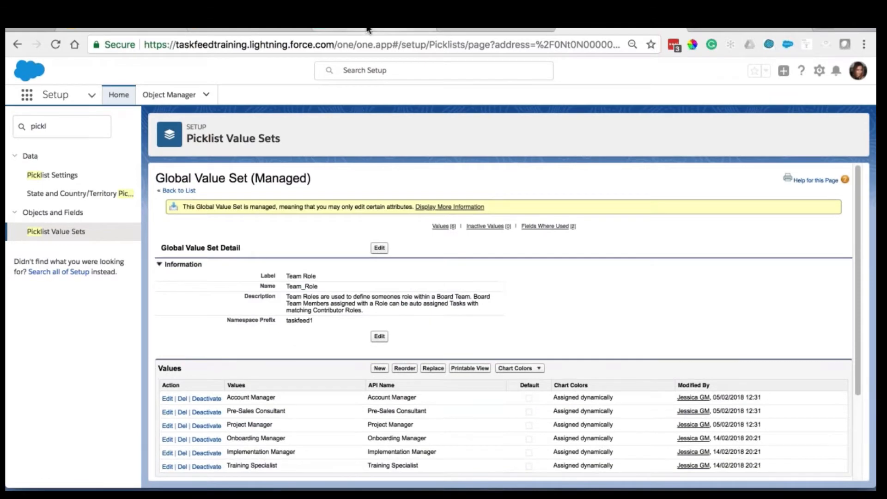
- Switch to the Webinar Taskfeed Templates sheet and add Implementation Manager after Project Manager in the Implementation task's roles
click(368, 29)
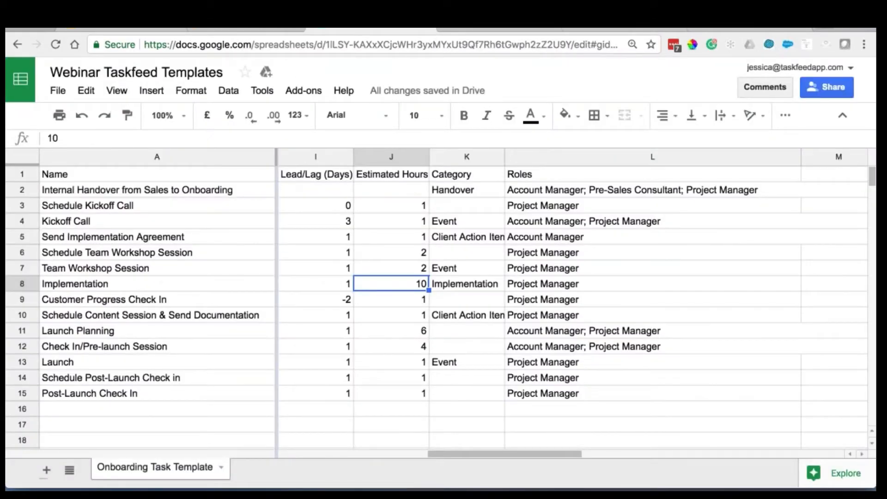
click(559, 284)
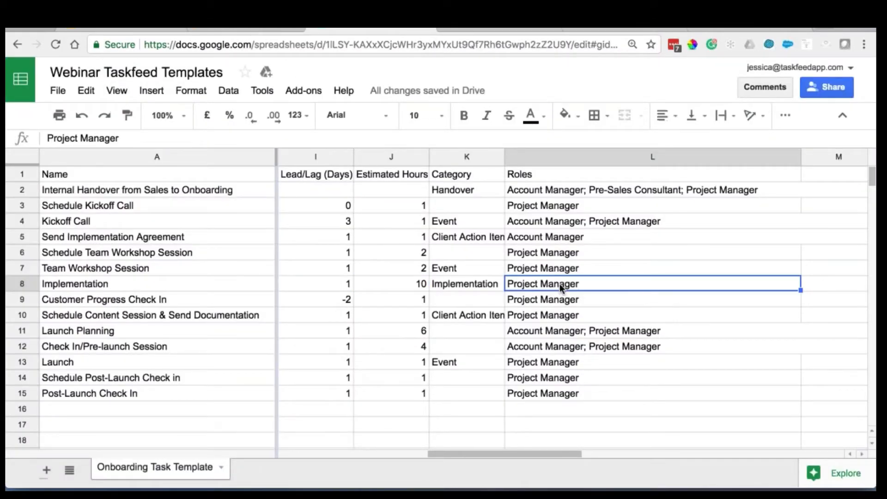
double_click(587, 285)
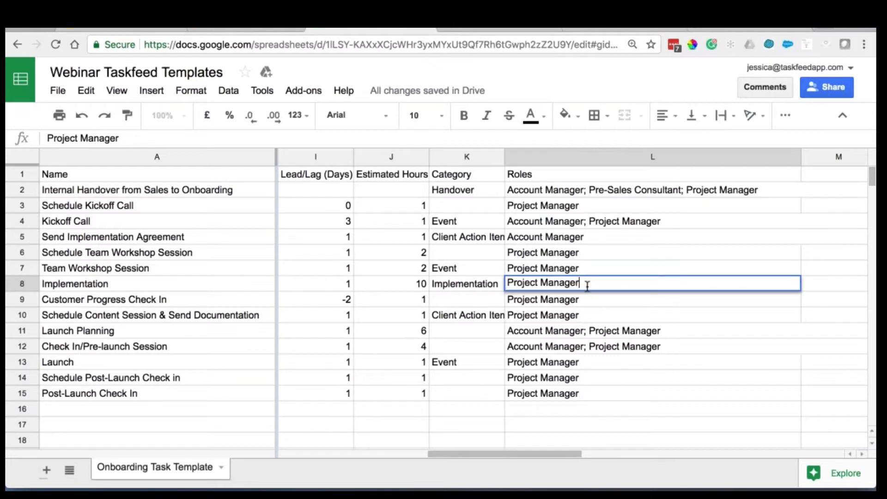
text(; Implement)
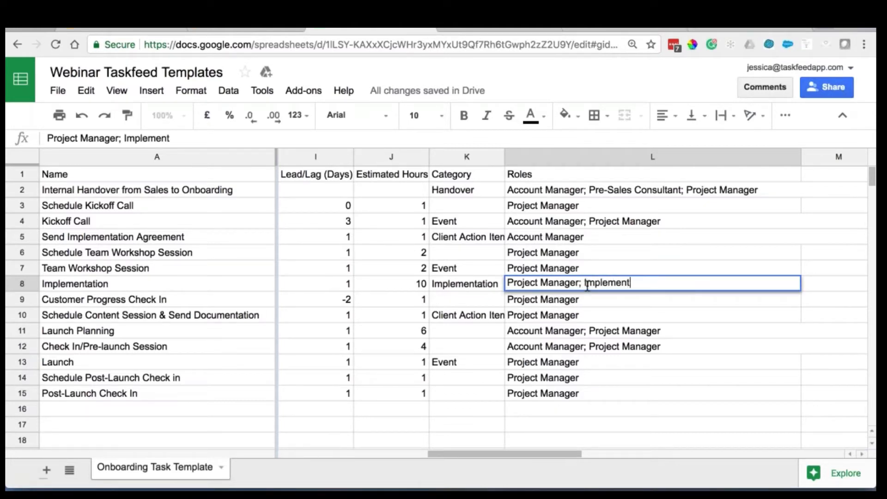
text(ation Manager)
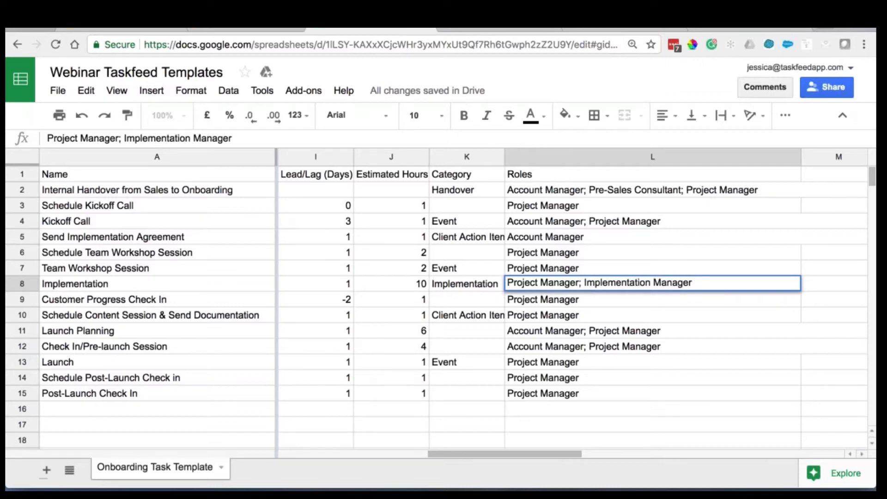
click(584, 331)
click(574, 284)
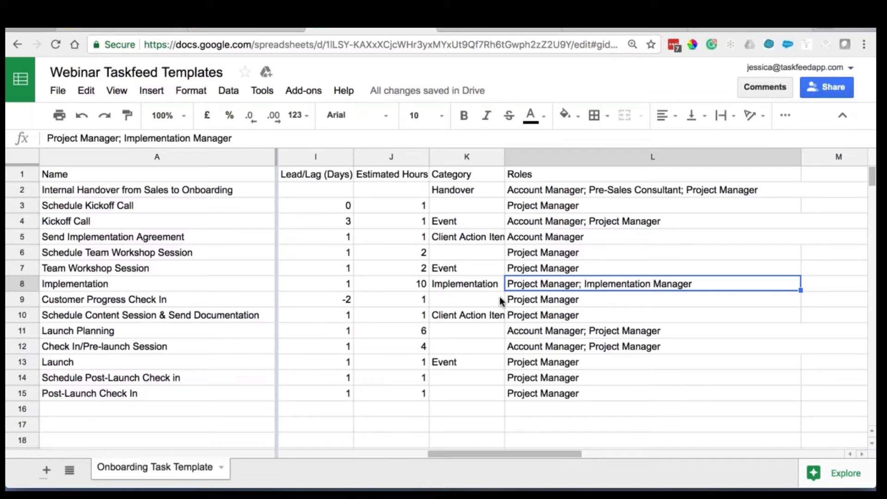
- Widen the Category column so its full values fit and review the template's task columns
scroll(337, 237, left, 5)
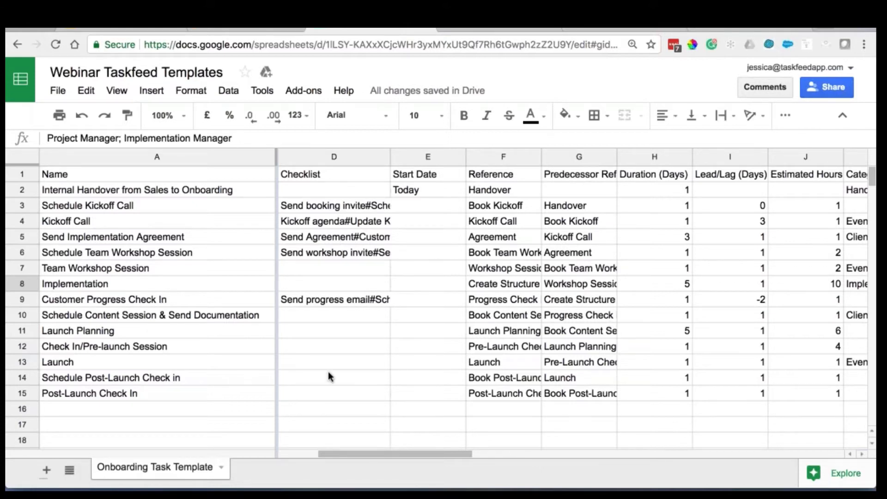
scroll(329, 373, right, 3)
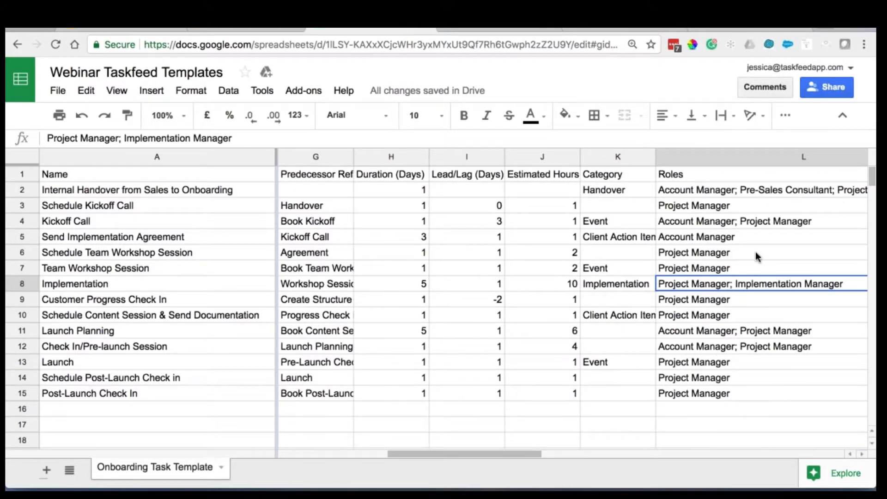
scroll(756, 252, right, 1)
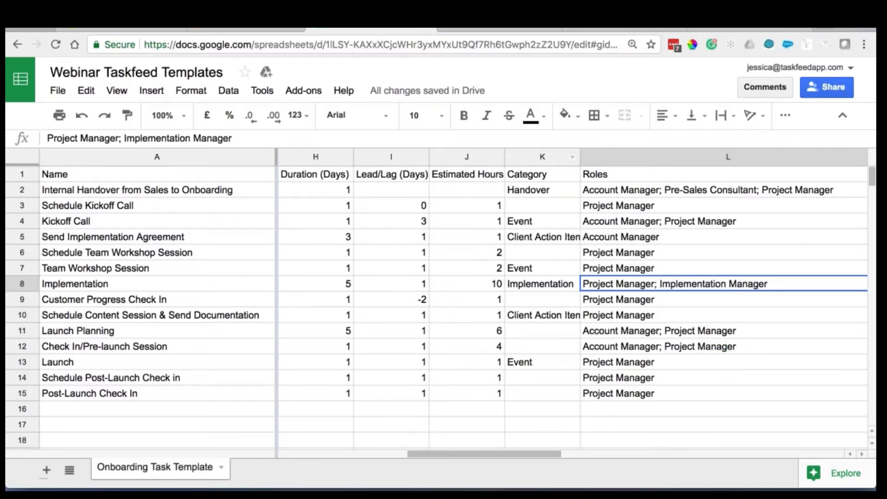
drag(580, 157, 680, 156)
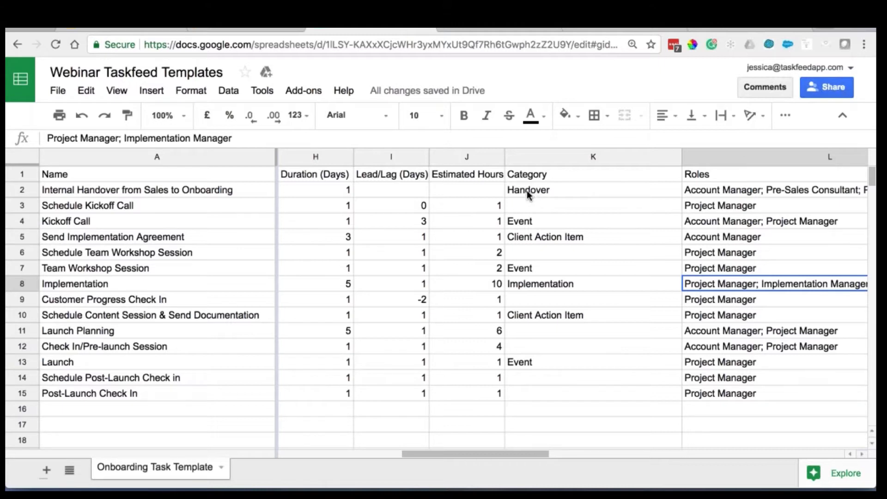
scroll(348, 240, left, 2)
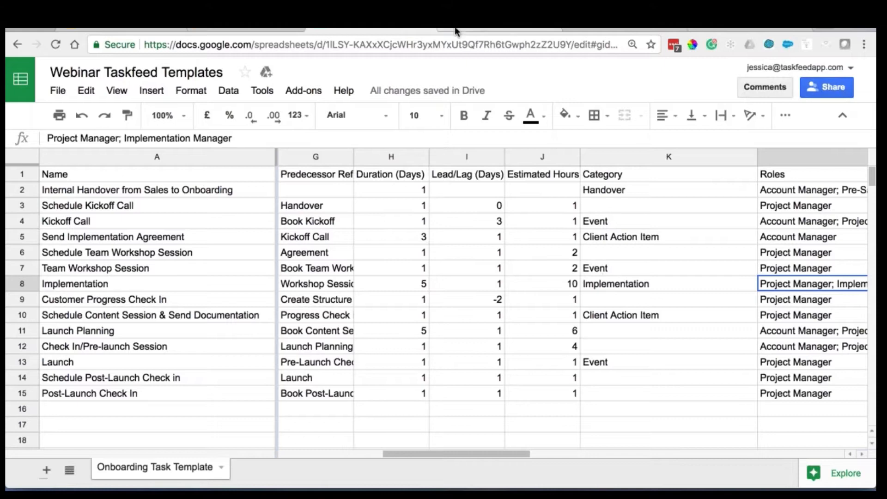
- Switch to Taskfeed, list all Taskfeed categories and compare them with the Implementation task's category in the template sheet
click(457, 30)
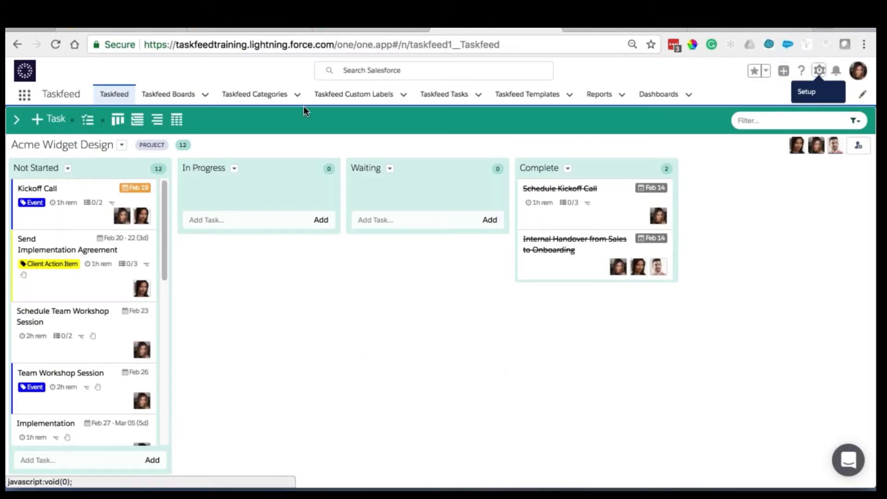
click(277, 95)
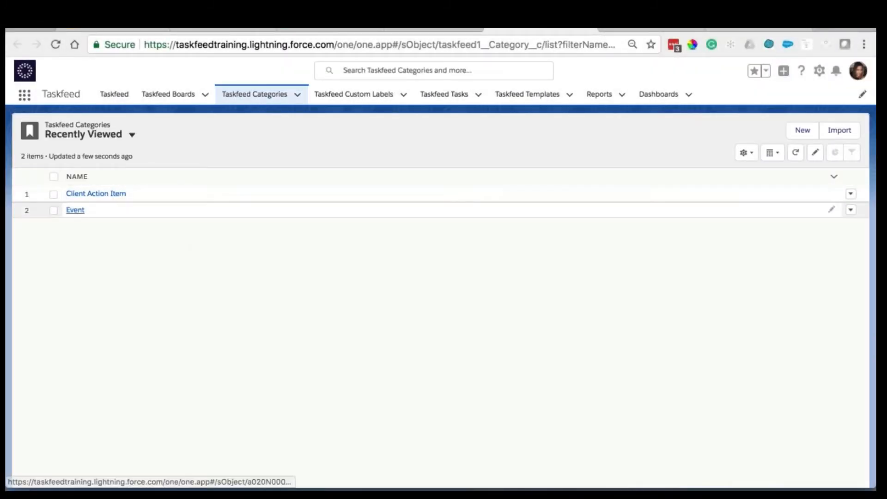
click(93, 134)
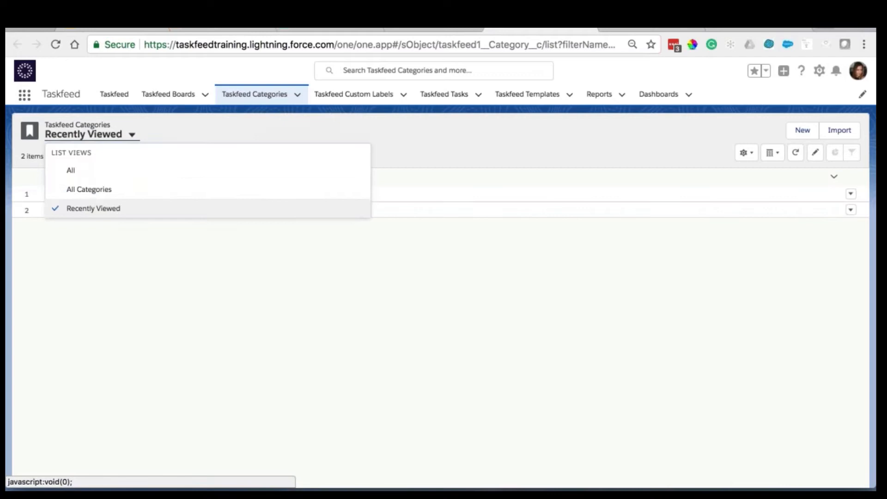
click(63, 170)
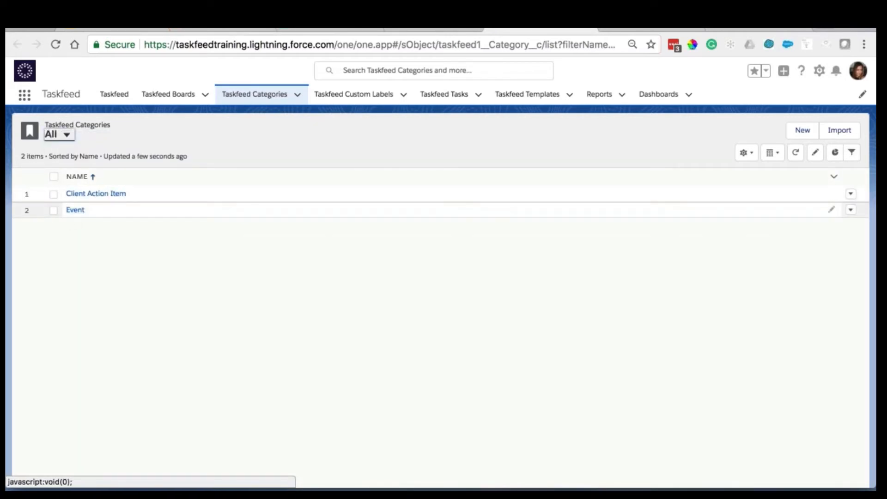
click(309, 29)
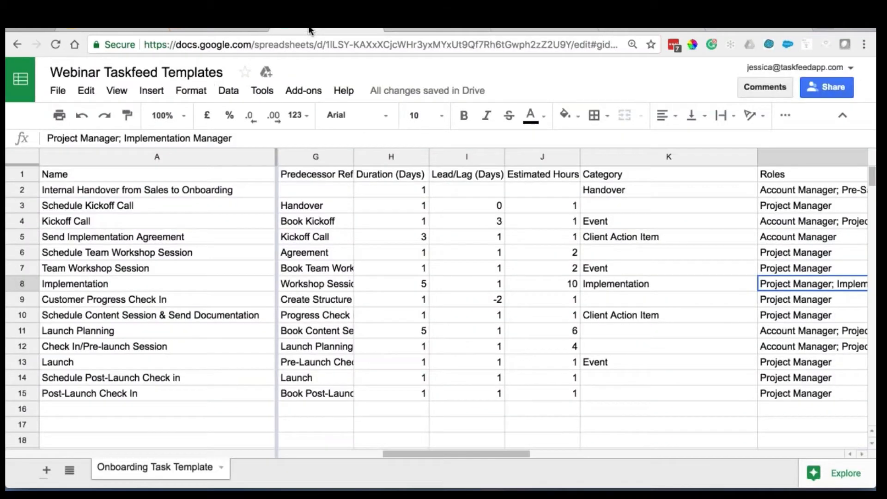
click(619, 285)
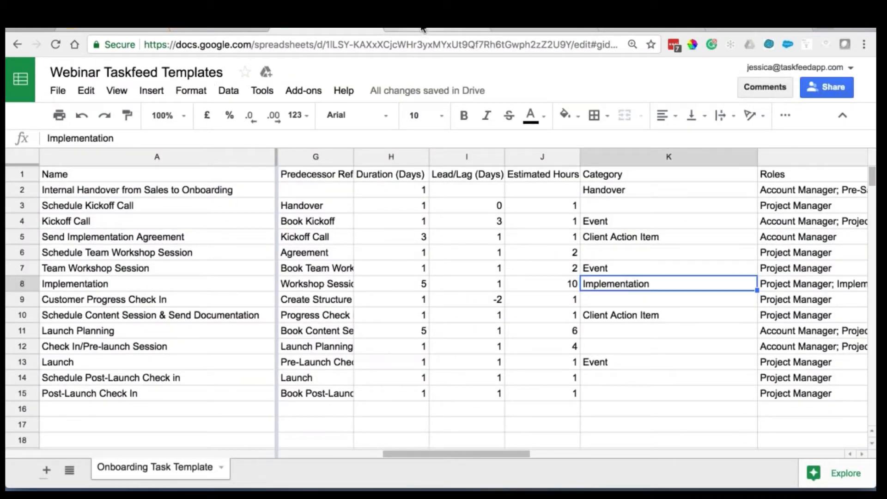
click(437, 28)
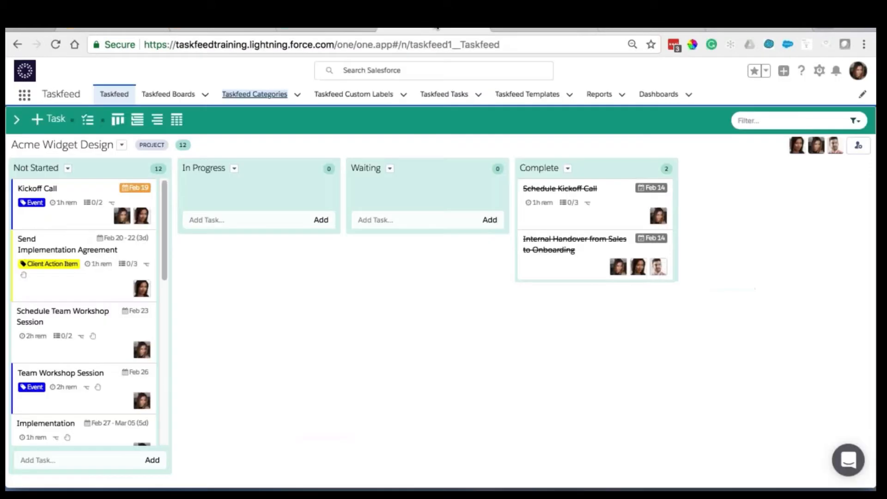
click(507, 28)
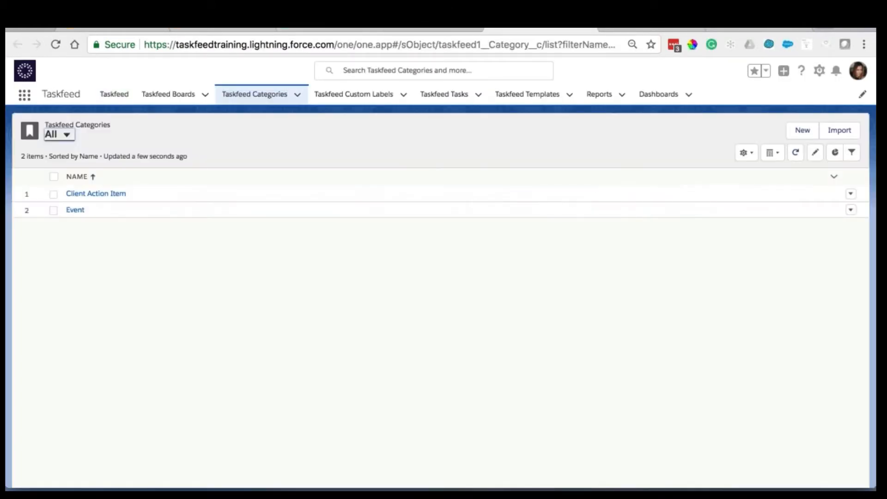
- Start a new Taskfeed category named Implementation with green as its color and check the color field's help
click(802, 131)
text(Implementation)
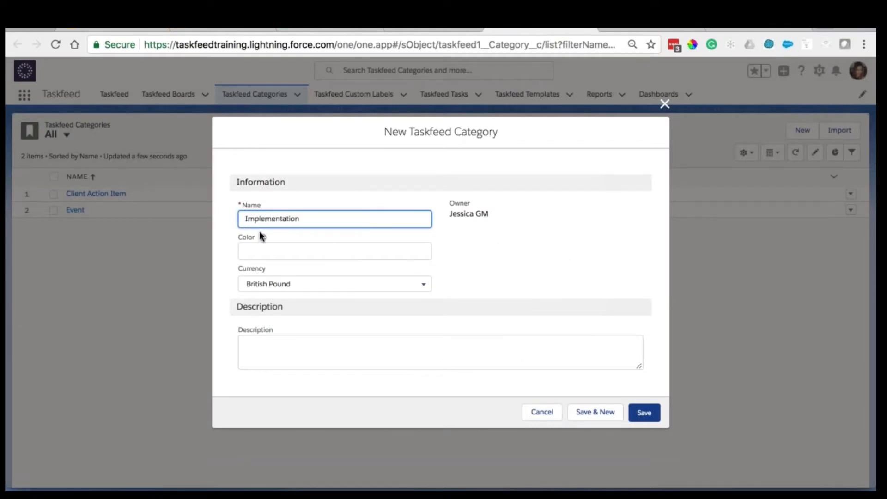
click(308, 254)
text(gre)
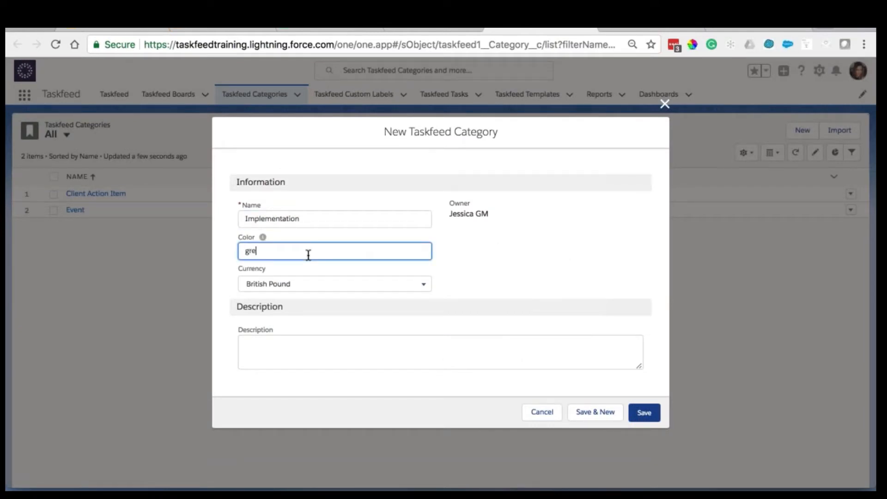
text(en)
mouse_move(262, 237)
- Open color-hex.com in a new browser tab, choose the green #46ac66 swatch and copy its hex code
key(super+t)
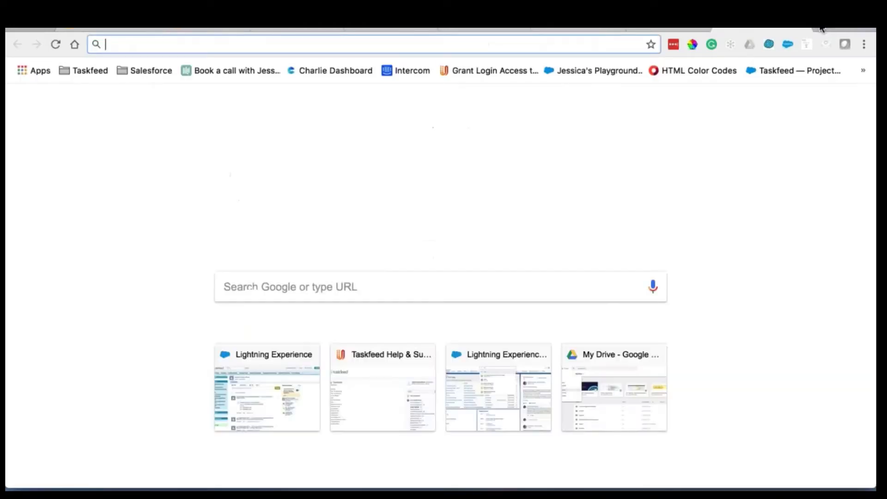
text(color-hex.com)
key(Return)
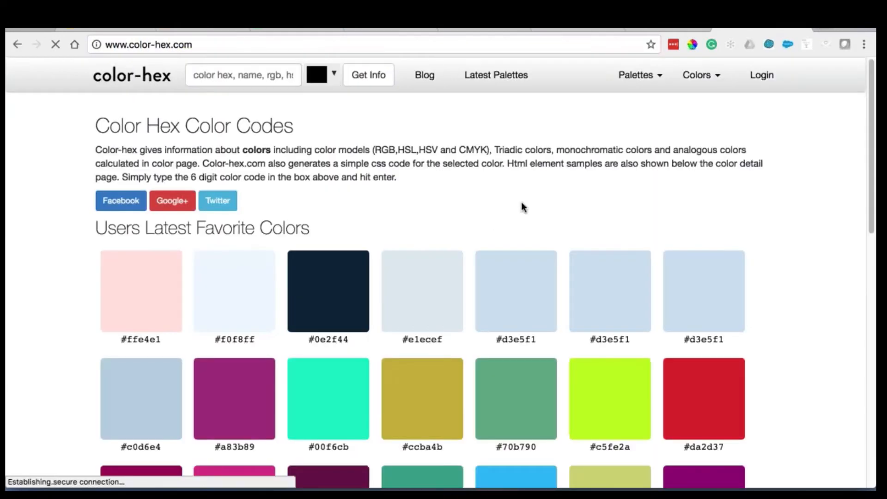
scroll(433, 422, down, 2)
scroll(433, 422, down, 10)
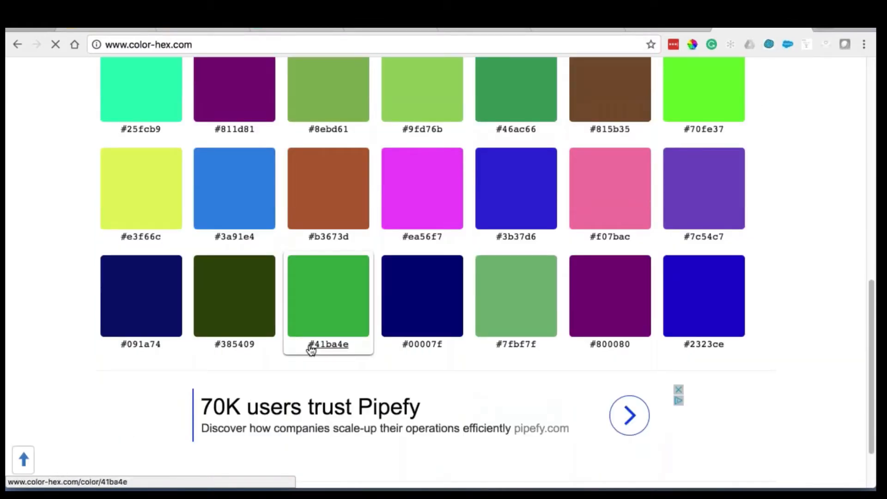
scroll(516, 259, up, 3)
click(516, 217)
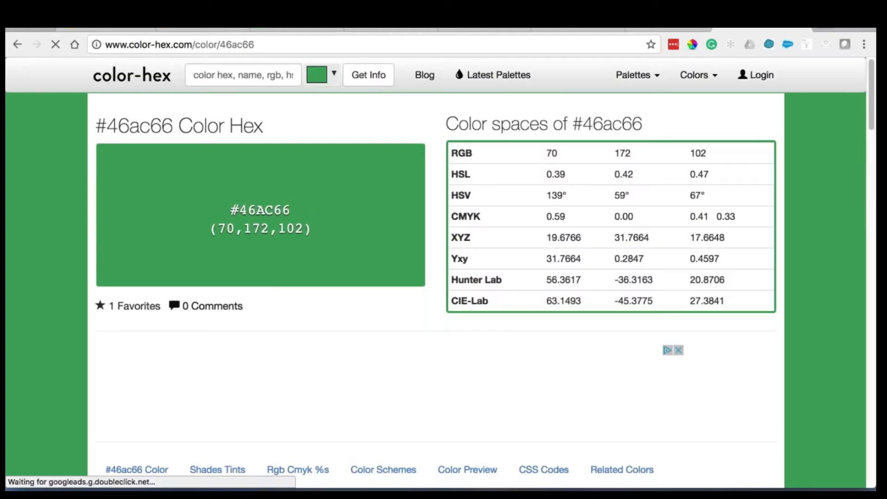
drag(230, 210, 298, 210)
key(ctrl+c)
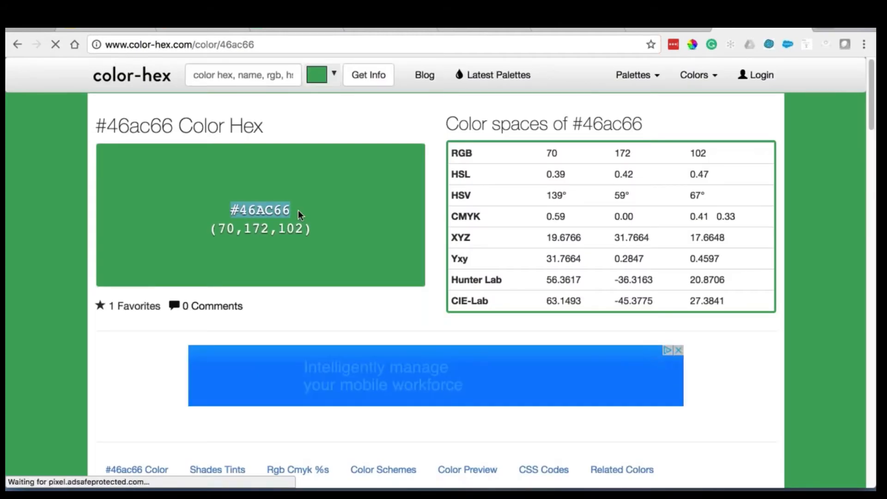
- Replace the Implementation category's color with #46AC66, enter the description "Used for Implementation Items" and save it
click(479, 30)
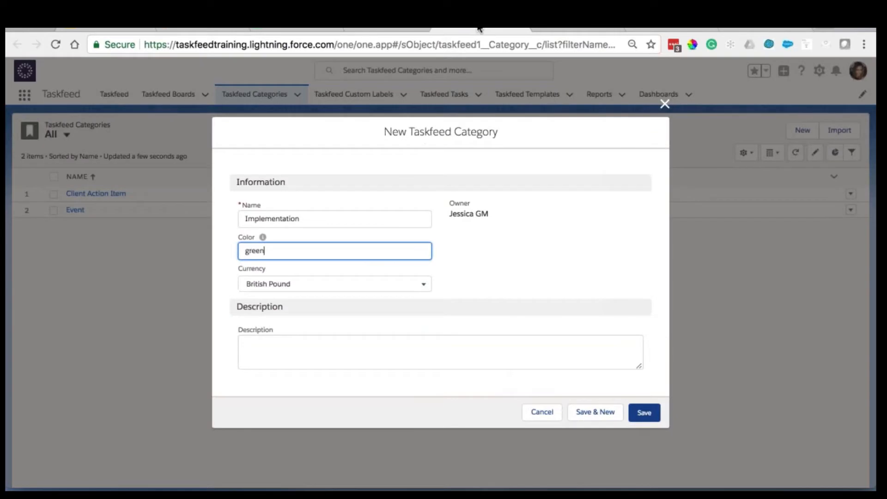
double_click(286, 253)
key(ctrl+v)
click(370, 346)
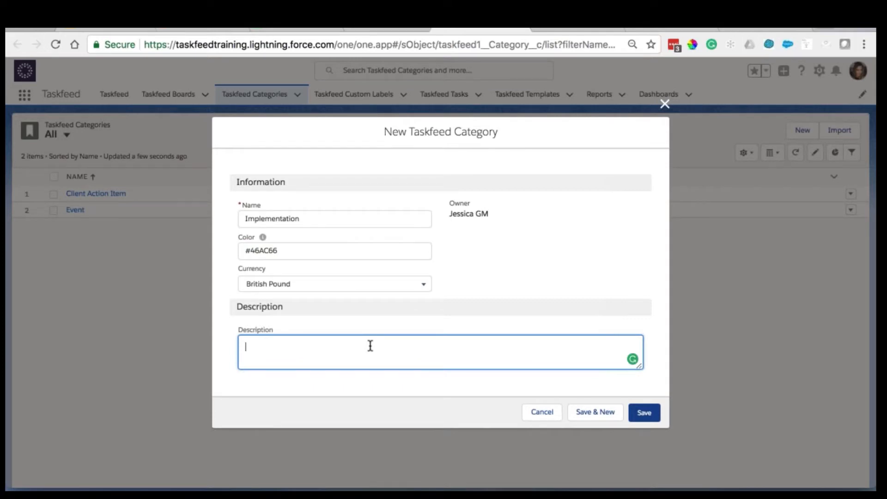
text(Used for Implementati)
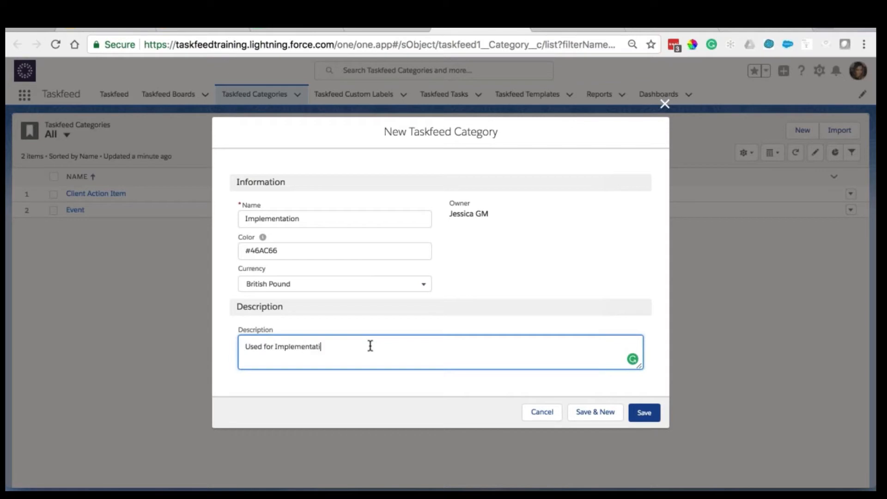
text(on Items)
click(645, 416)
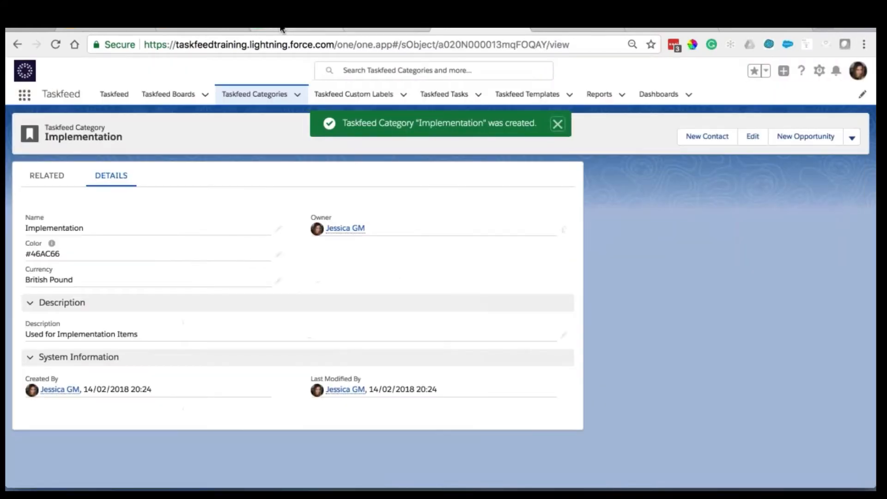
- Check the template sheet's Category column, return to the Taskfeed categories and start a new category named Handover
click(280, 29)
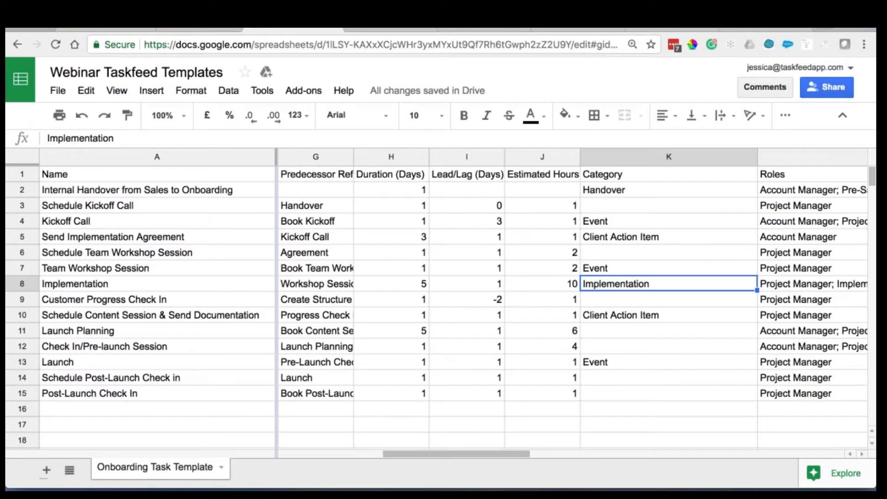
click(400, 29)
click(500, 30)
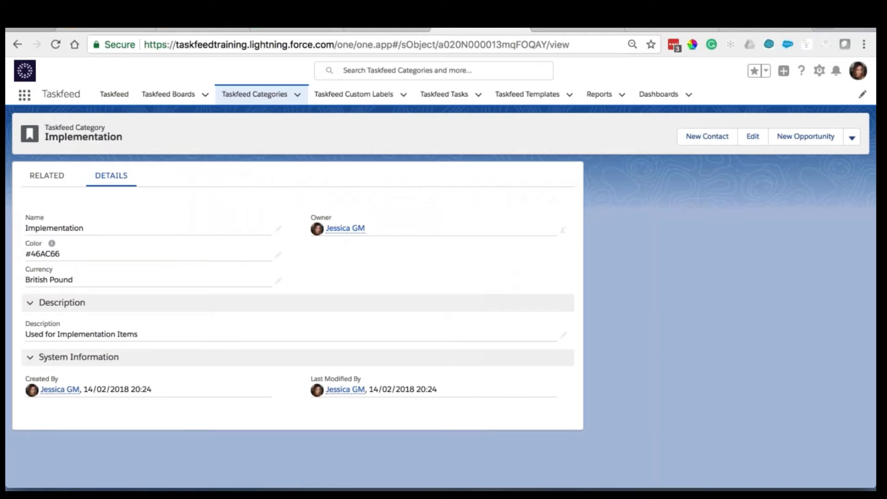
click(269, 96)
click(804, 132)
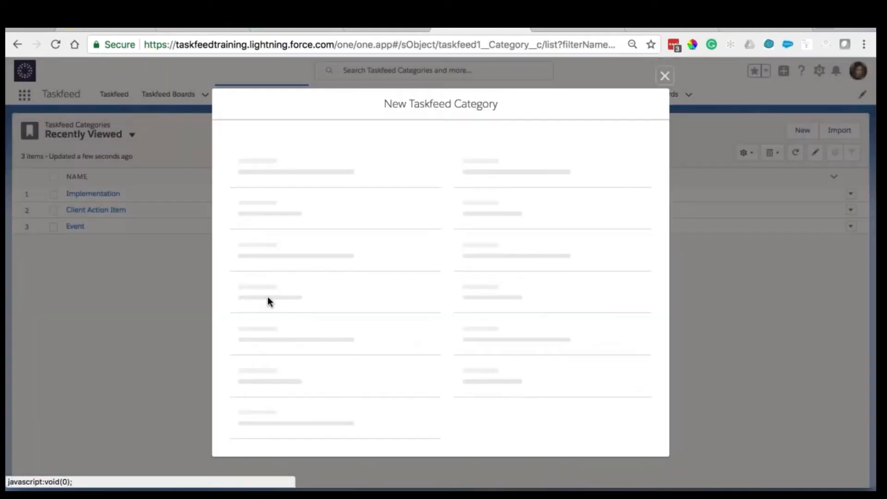
text(Handover)
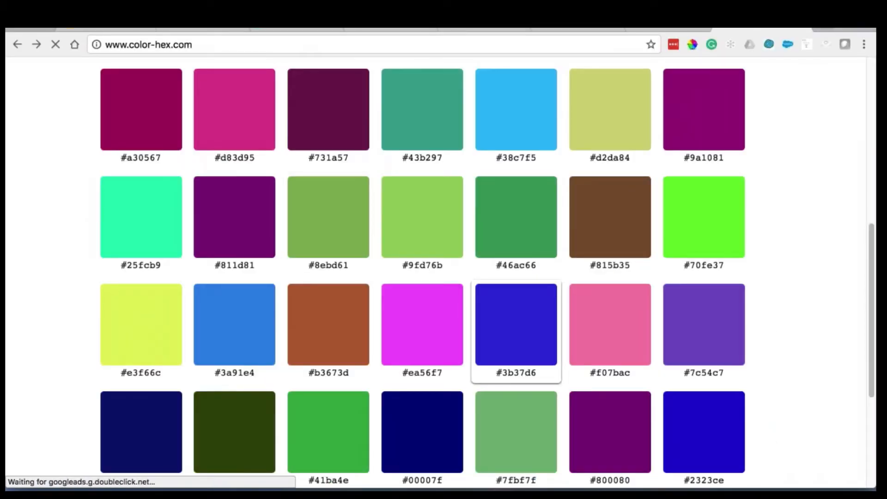
- Set the Handover category's color to #731A57 copied from color-hex.com, enter the description "Handover from one department to another" and save it
click(313, 158)
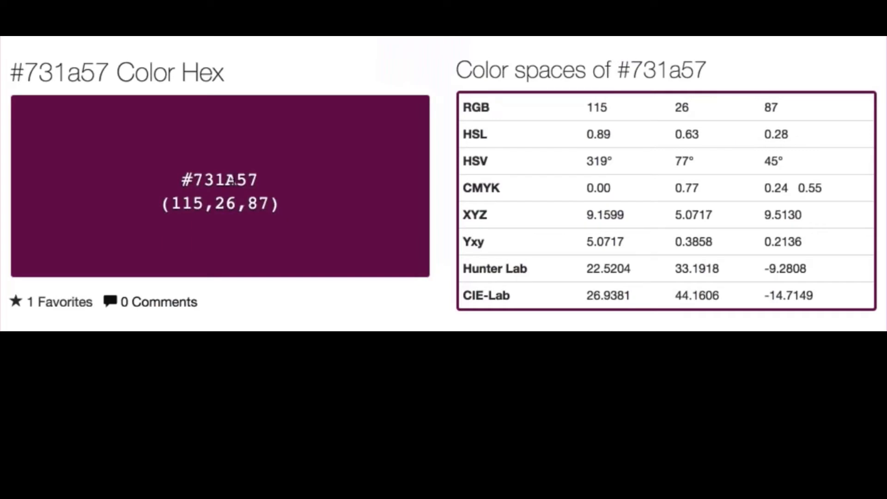
double_click(234, 181)
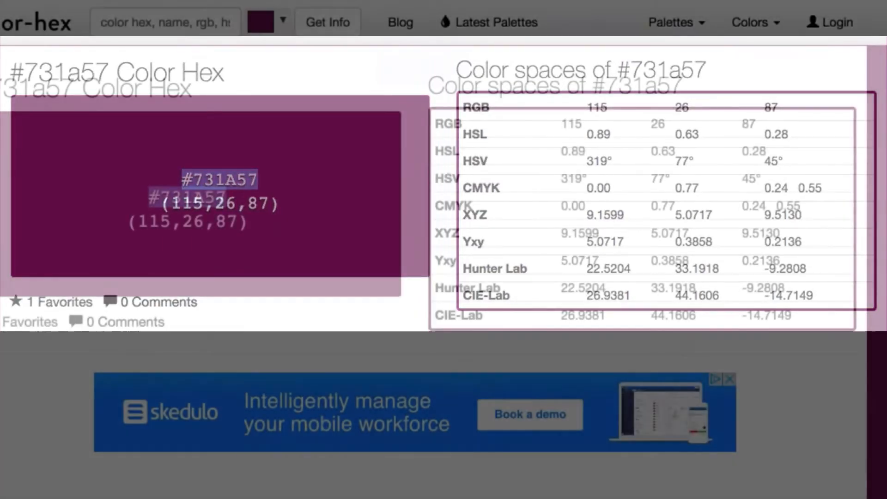
click(530, 370)
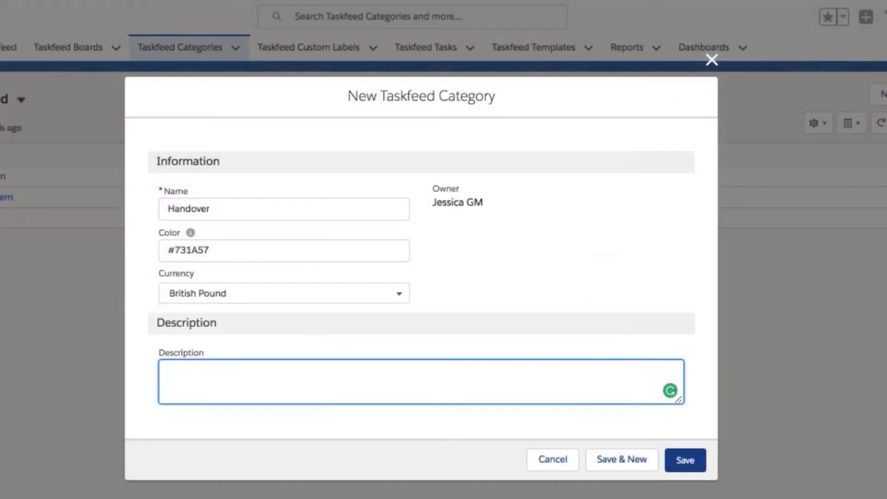
text(Handover f)
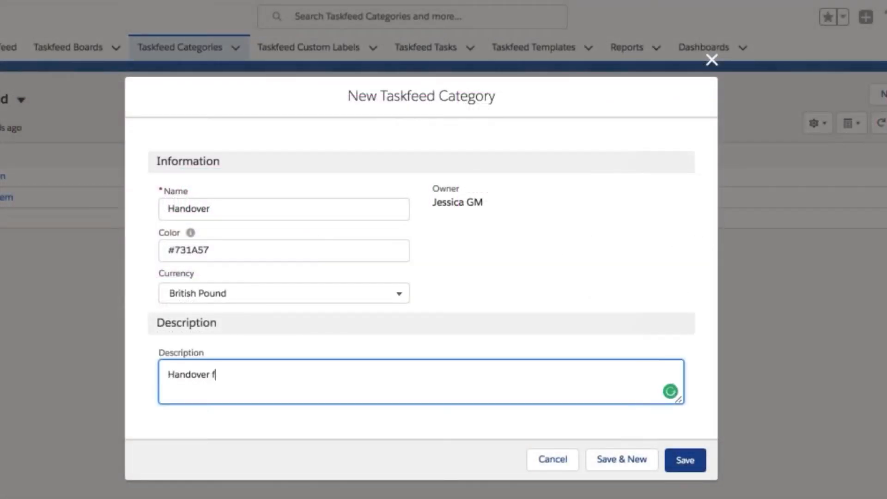
text(rom one department to another)
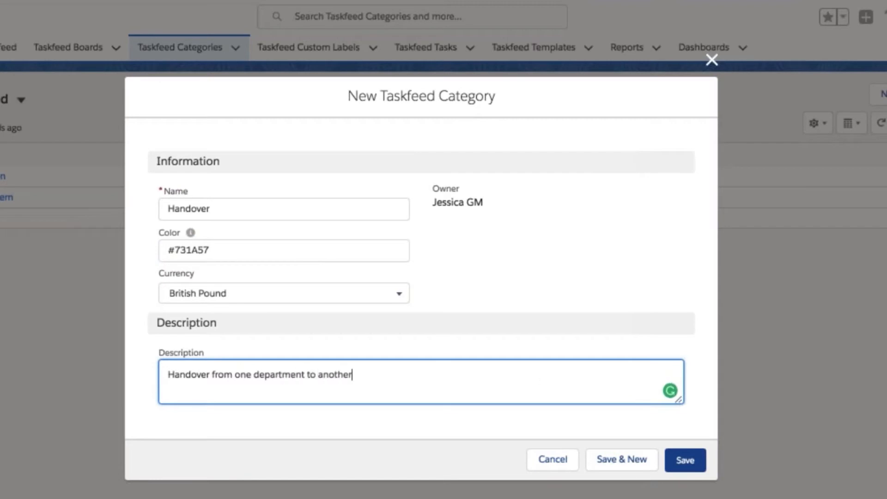
click(675, 462)
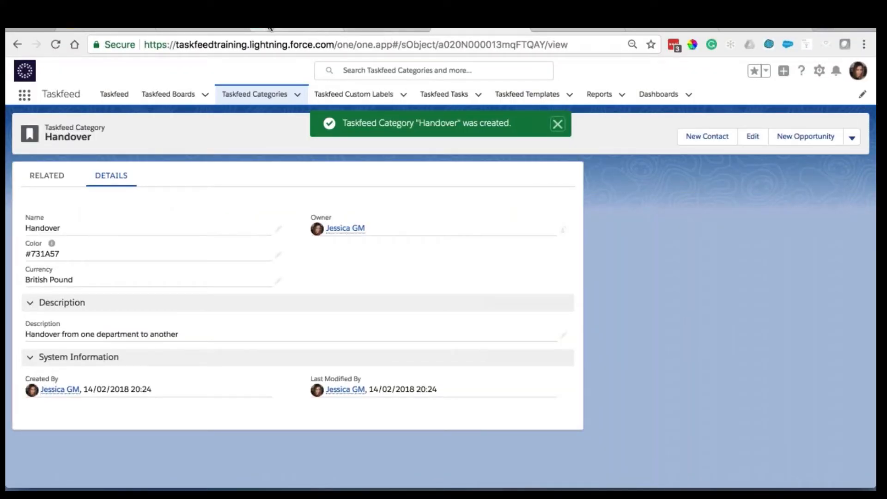
- Review the Taskfeed category list, then examine how categories appear on the Acme Widget Design board, Gantt chart and table
click(239, 95)
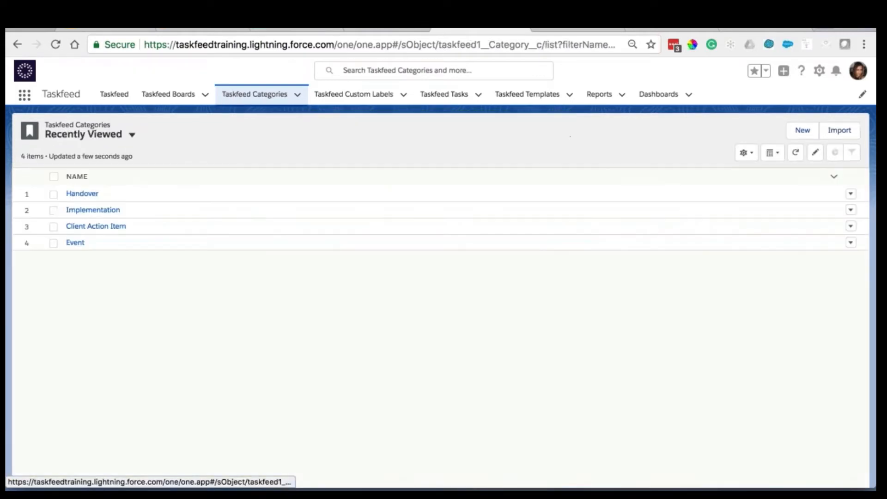
click(109, 97)
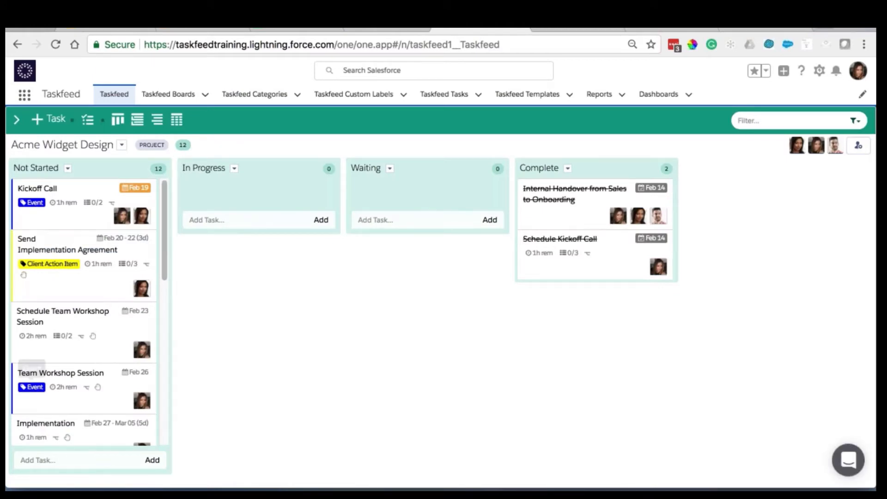
click(157, 120)
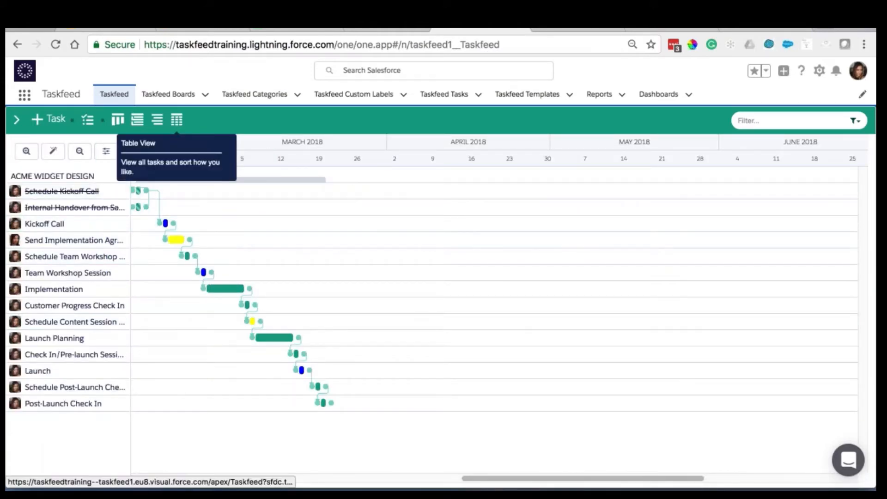
click(176, 119)
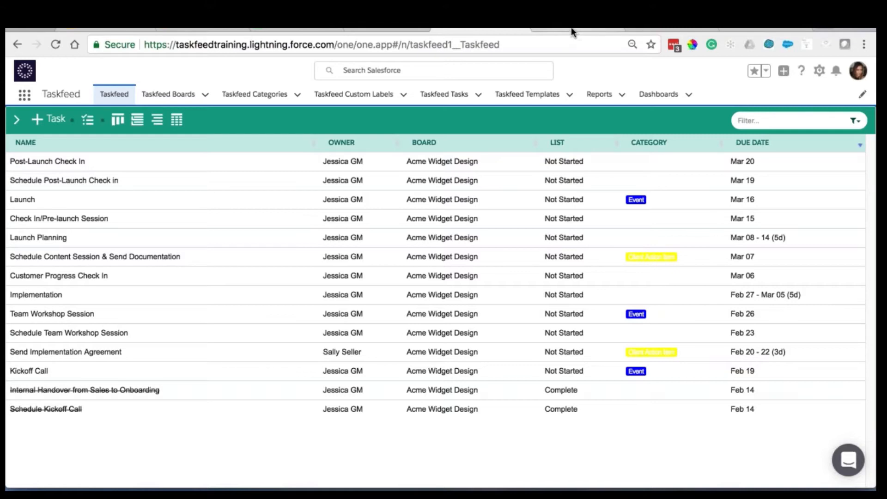
- Switch to the Webinar Taskfeed Templates sheet and insert one column between Category and Roles
click(278, 30)
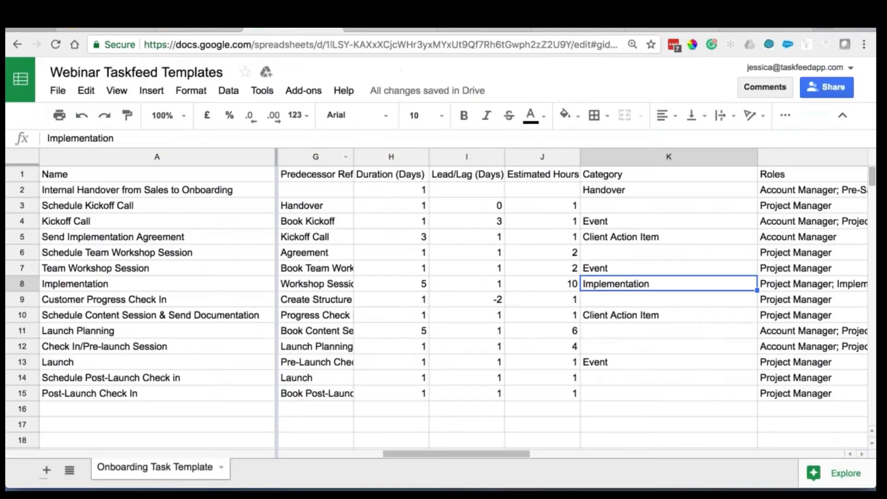
click(467, 284)
scroll(466, 283, left, 3)
scroll(467, 284, right, 3)
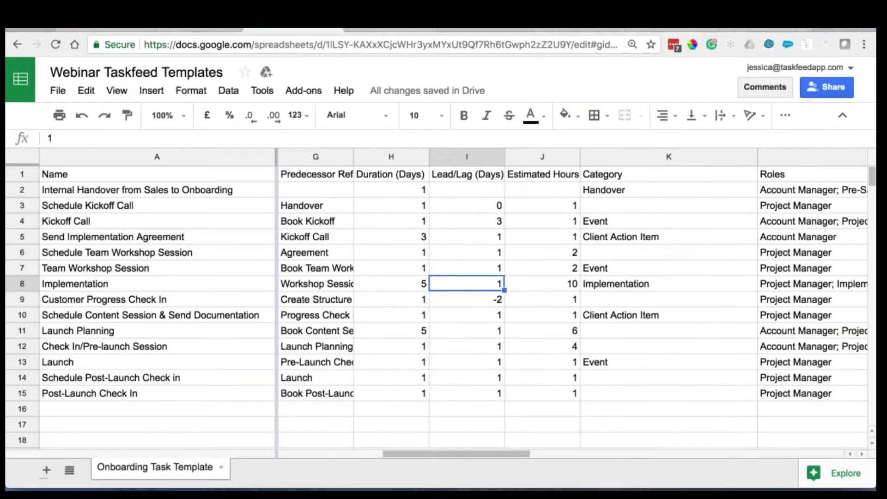
scroll(573, 284, right, 2)
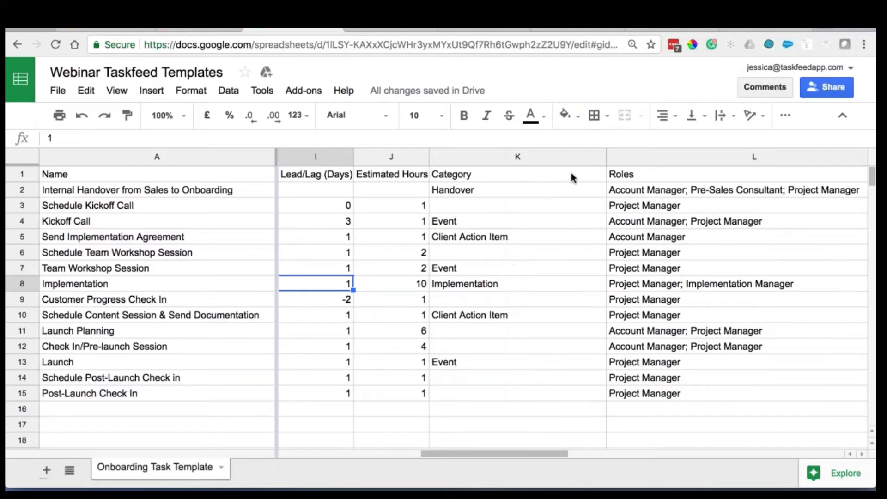
click(483, 157)
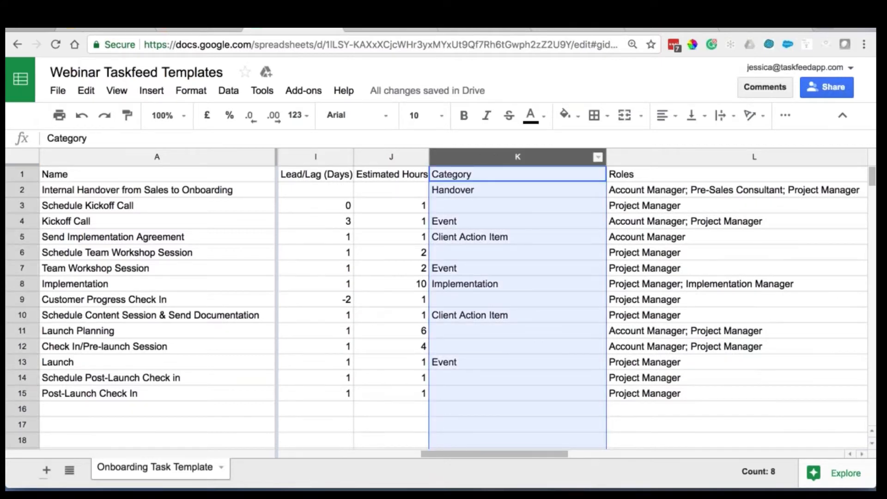
right_click(494, 161)
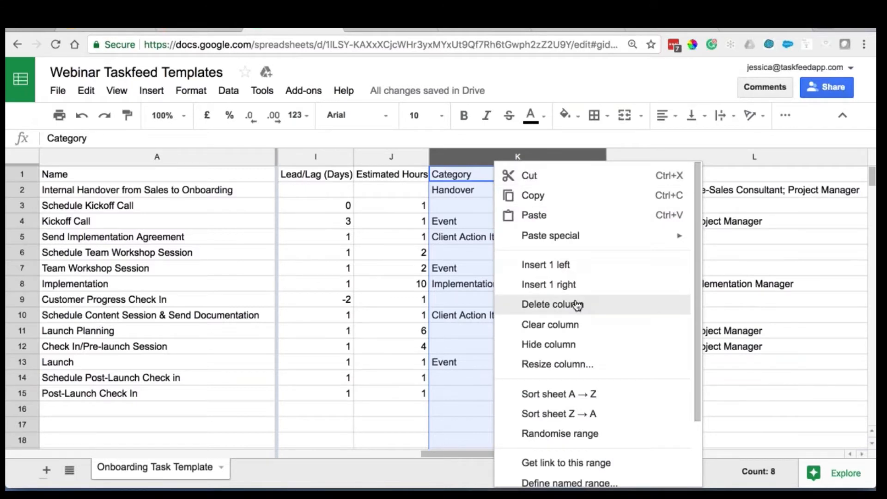
scroll(576, 342, down, 1)
scroll(576, 343, up, 1)
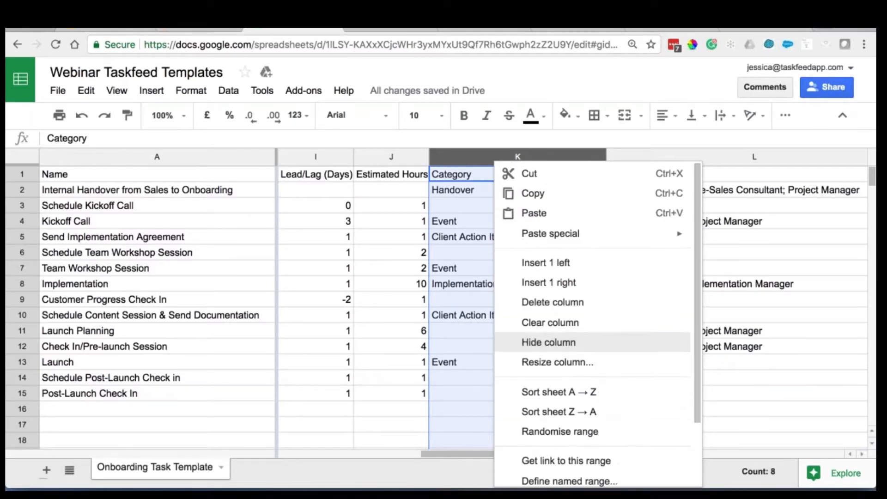
click(565, 284)
- Enter "Internal Only" as the header of the new column L
click(675, 176)
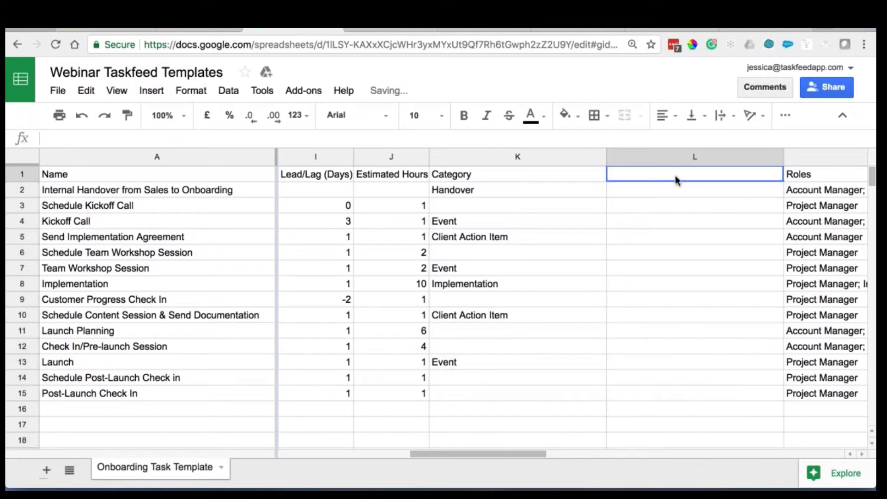
text(Int)
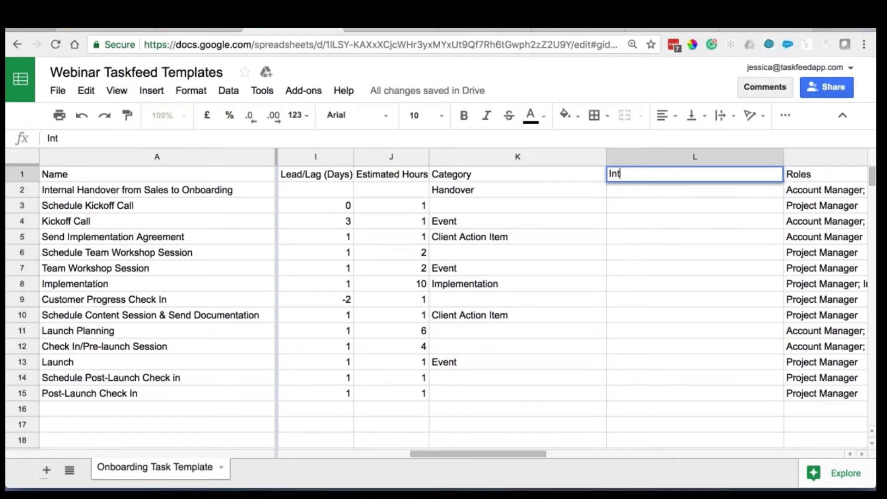
text(ernal Only)
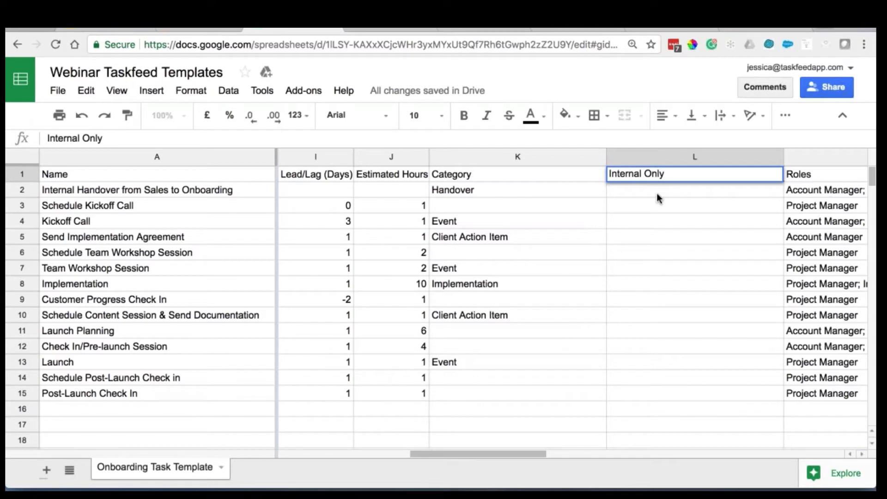
key(Return)
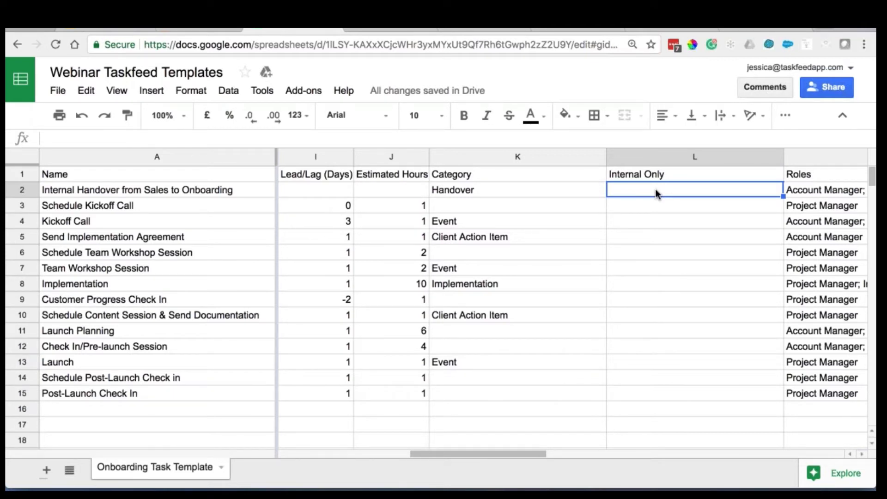
- Set Internal Only to True for the task Internal Handover from Sales to Onboarding
scroll(245, 351, left, 2)
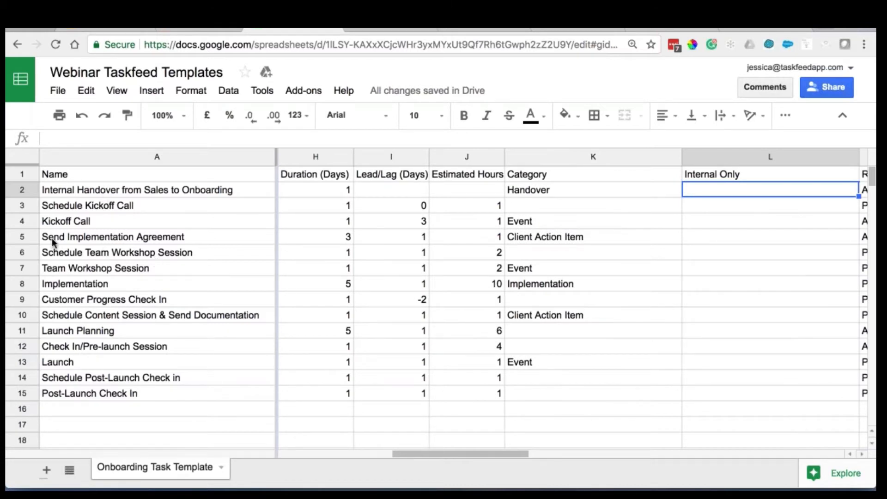
click(104, 193)
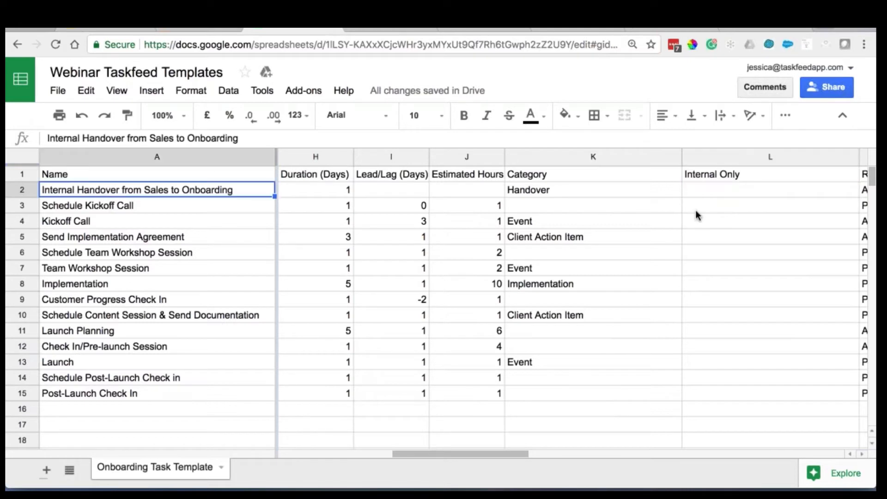
click(711, 190)
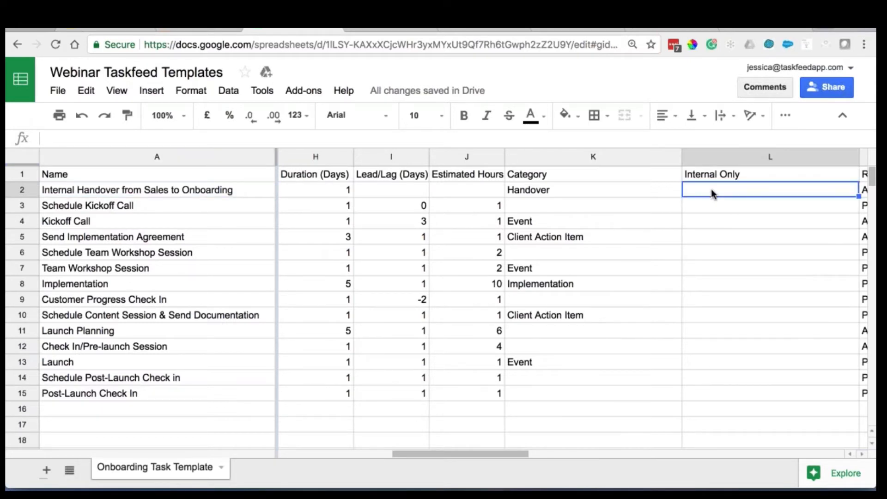
text(True)
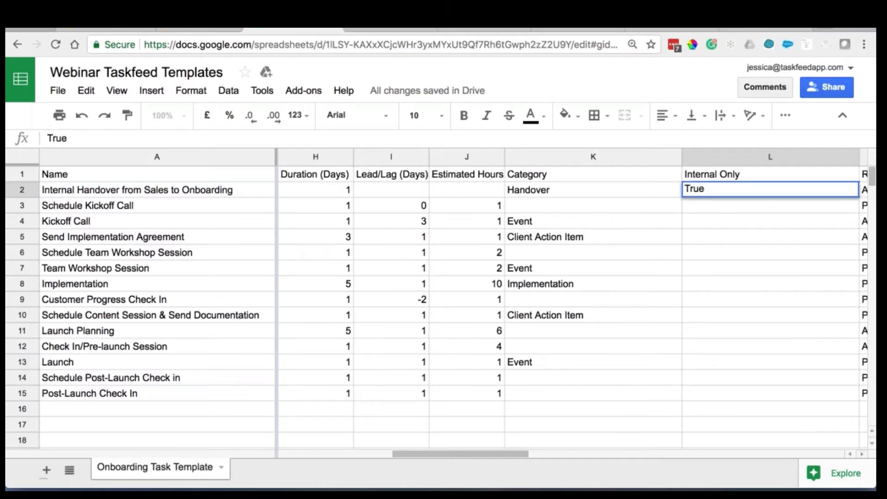
- Set Internal Only to False for Schedule Kickoff Call and fill the value down through Post-Launch Check In in row 15
click(705, 205)
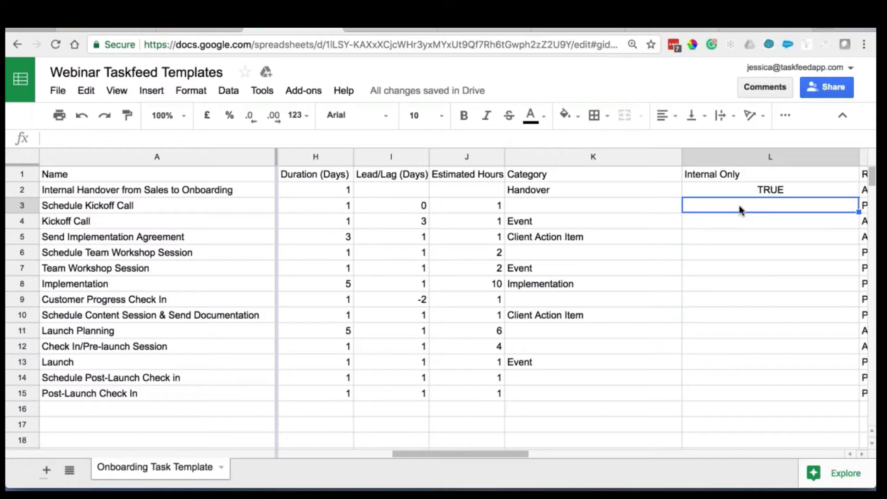
text(False)
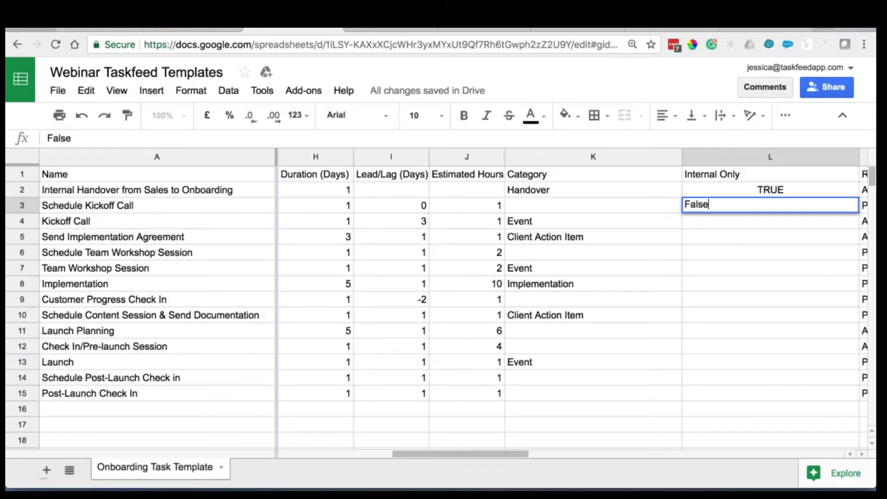
key(Return)
click(774, 206)
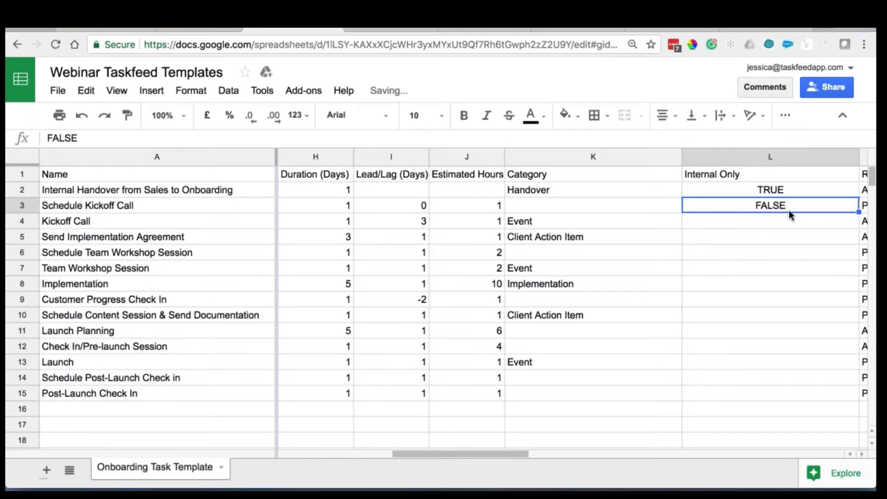
drag(859, 212, 841, 395)
click(714, 418)
scroll(716, 418, right, 2)
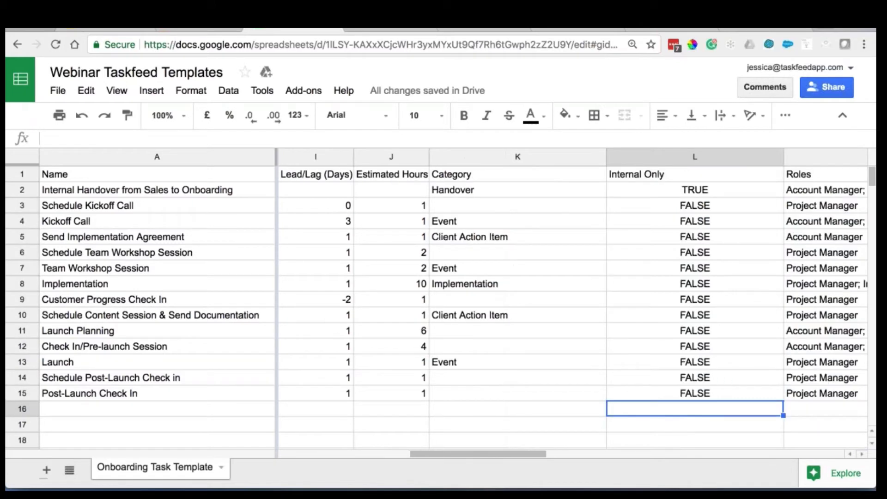
- Remove the column freeze from the Onboarding Task Template sheet so that no columns are frozen
scroll(222, 249, left, 8)
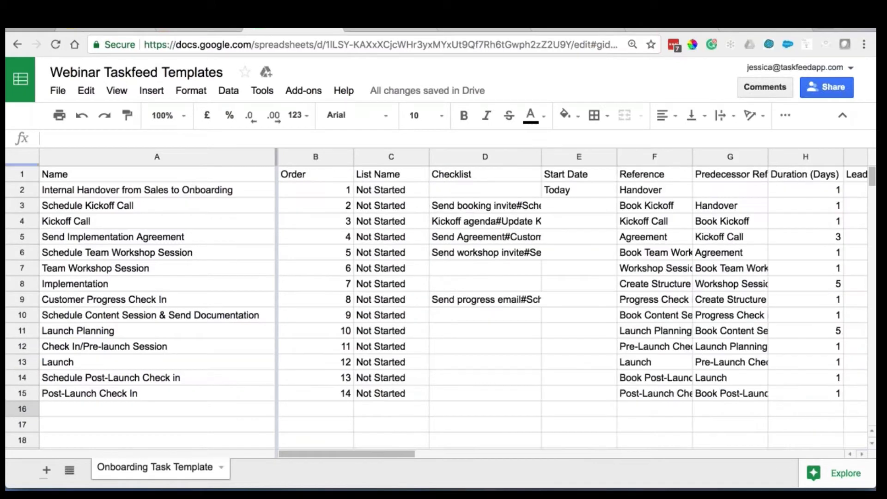
click(231, 157)
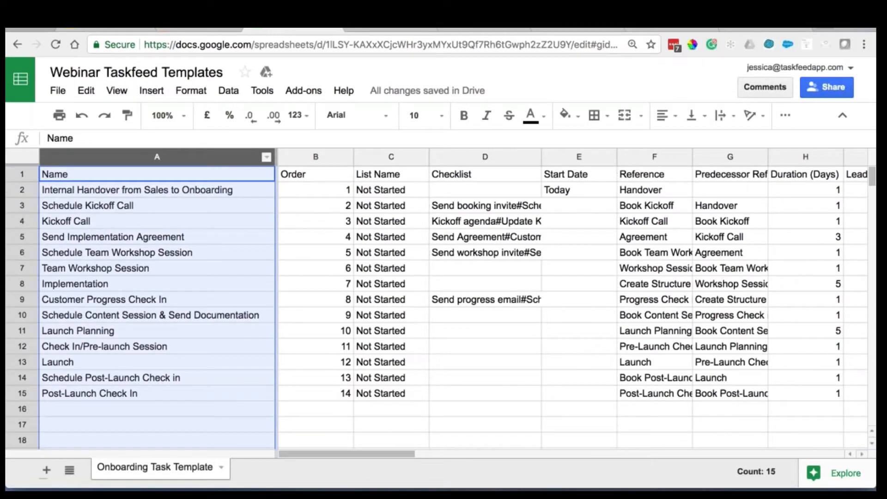
click(113, 94)
mouse_move(201, 119)
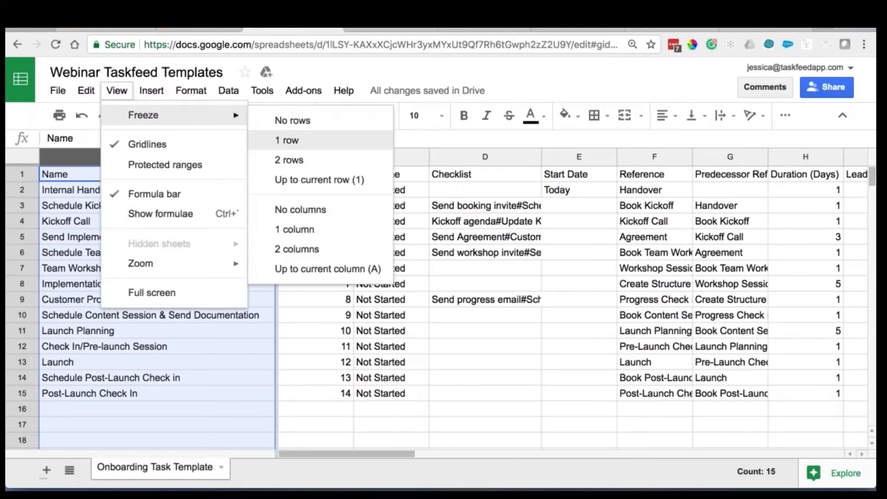
click(300, 209)
click(482, 300)
scroll(483, 299, right, 8)
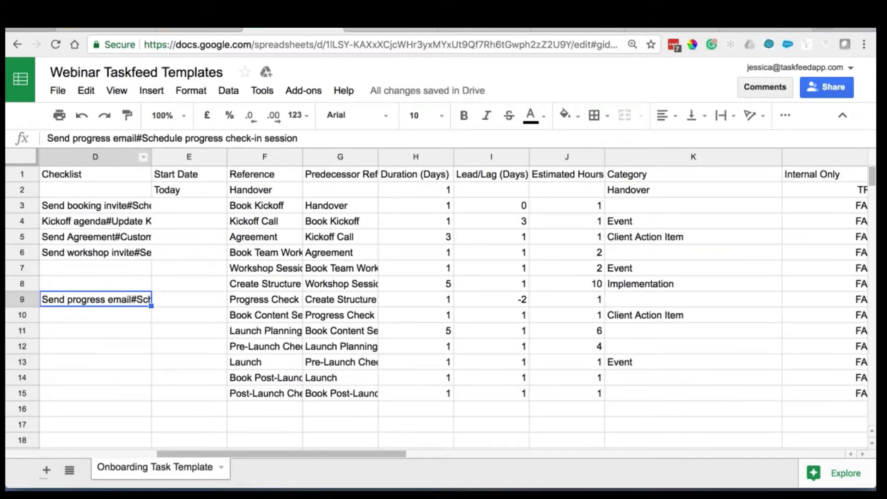
- Download the current Onboarding Task Template sheet as a comma-separated values (.csv) file
click(58, 91)
mouse_move(148, 323)
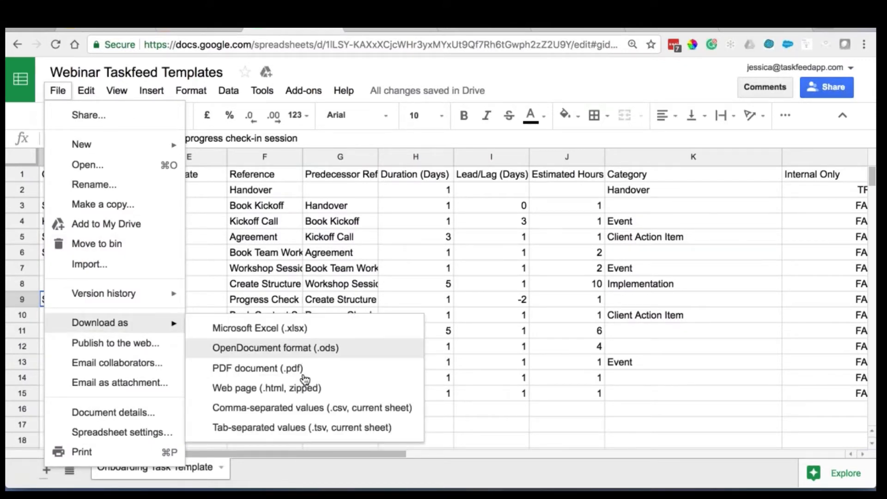
click(295, 411)
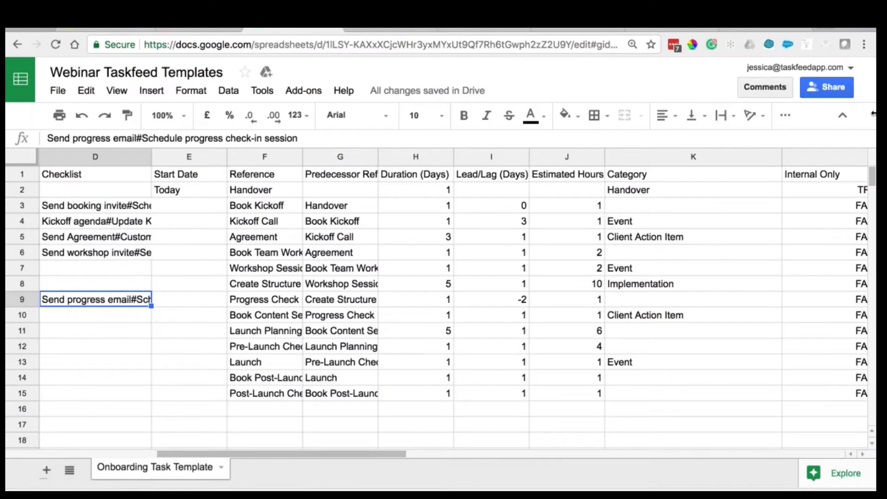
- Reveal the desktop beside the browser and open the Customer Onboarding CSV file (3) in Excel
drag(876, 114, 768, 112)
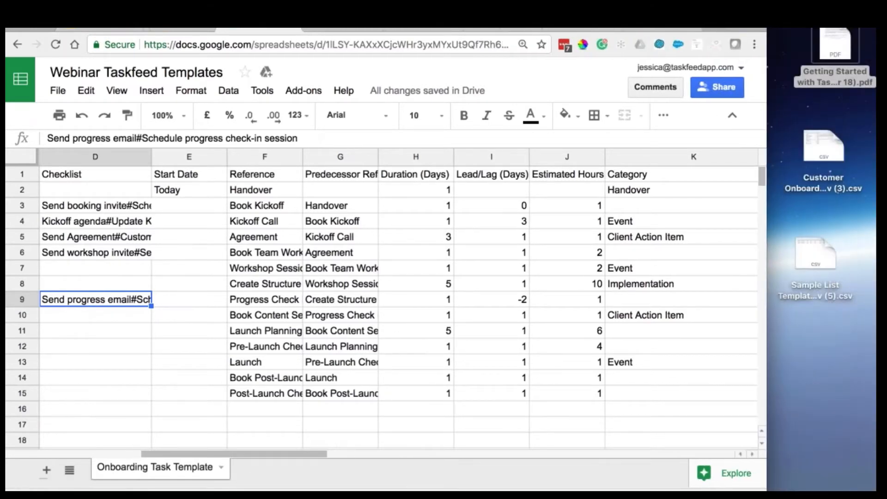
click(820, 161)
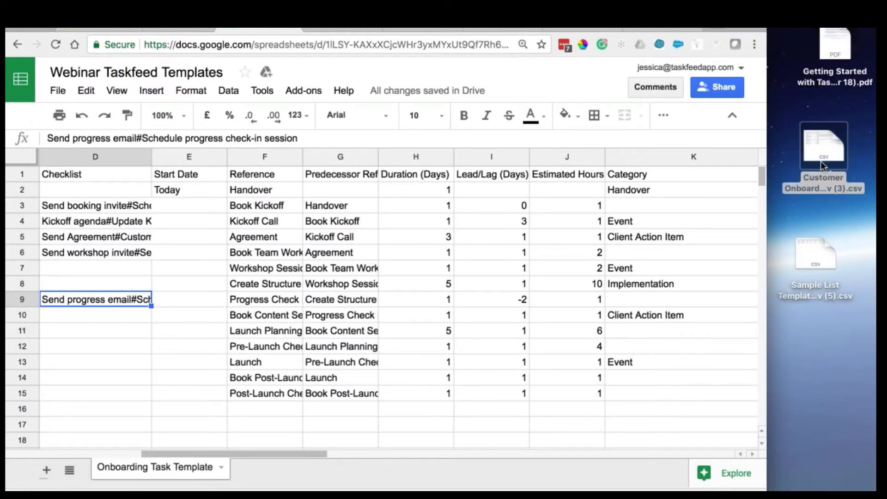
double_click(821, 161)
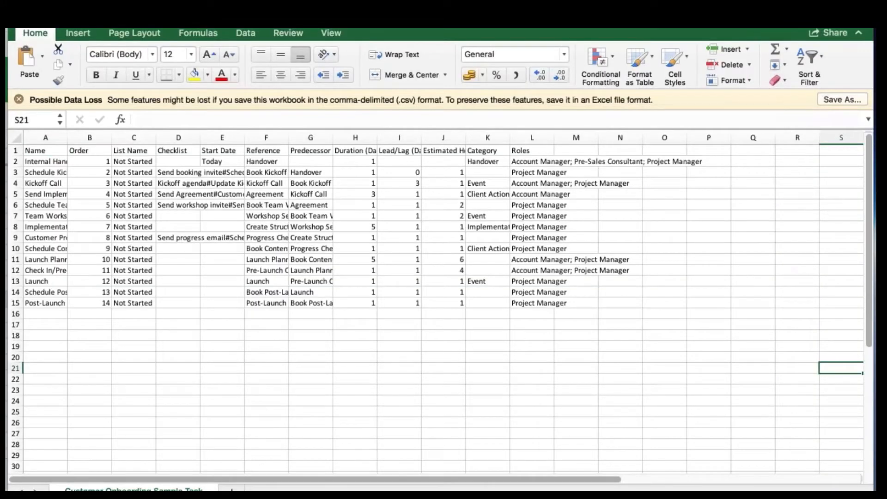
- Save a copy of the Customer Onboarding sample task file to the Desktop in CSV UTF-8 (Comma delimited) format
click(88, 5)
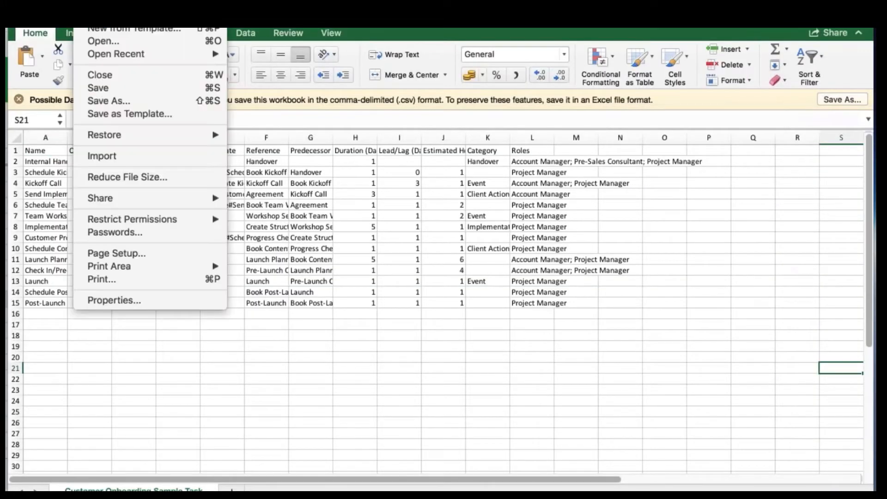
click(115, 100)
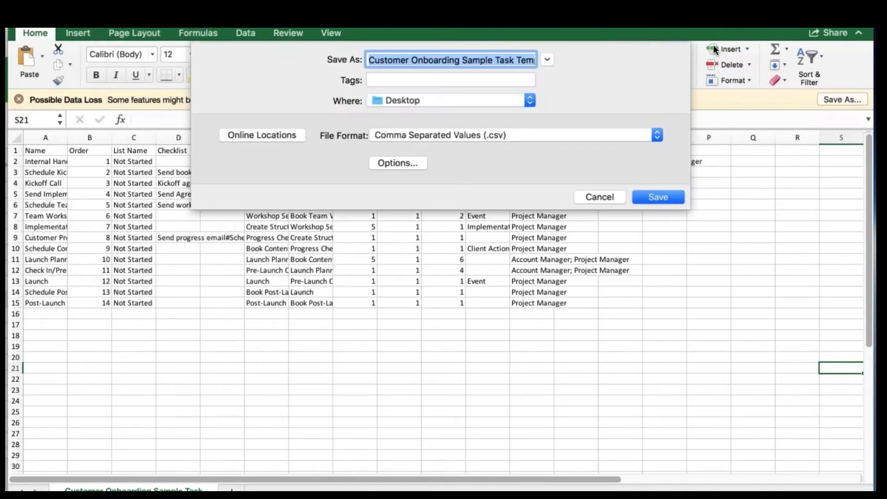
click(451, 135)
scroll(452, 135, up, 4)
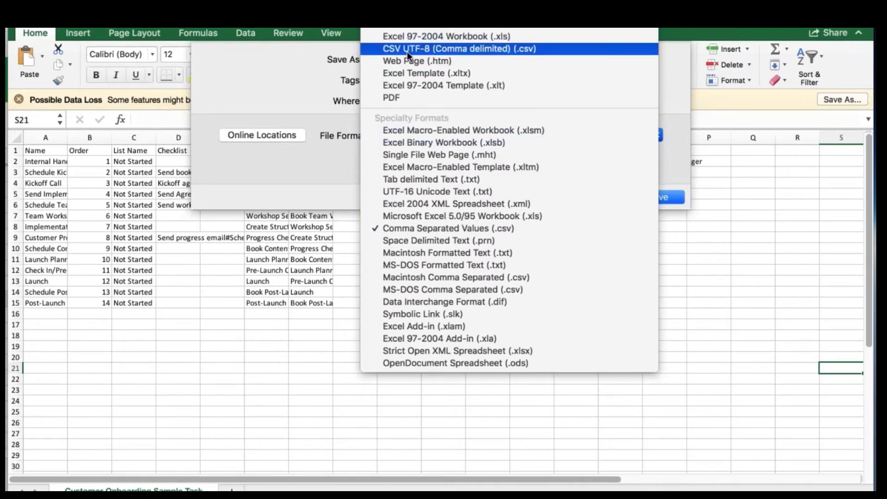
click(493, 44)
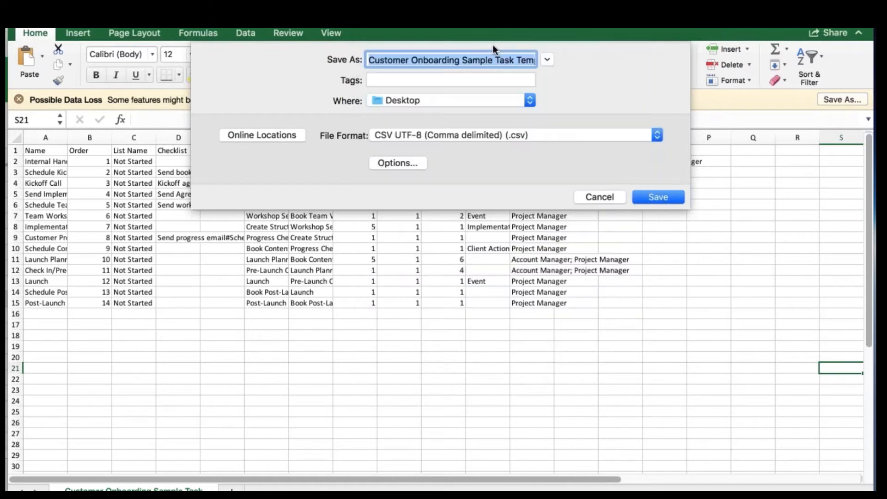
click(668, 197)
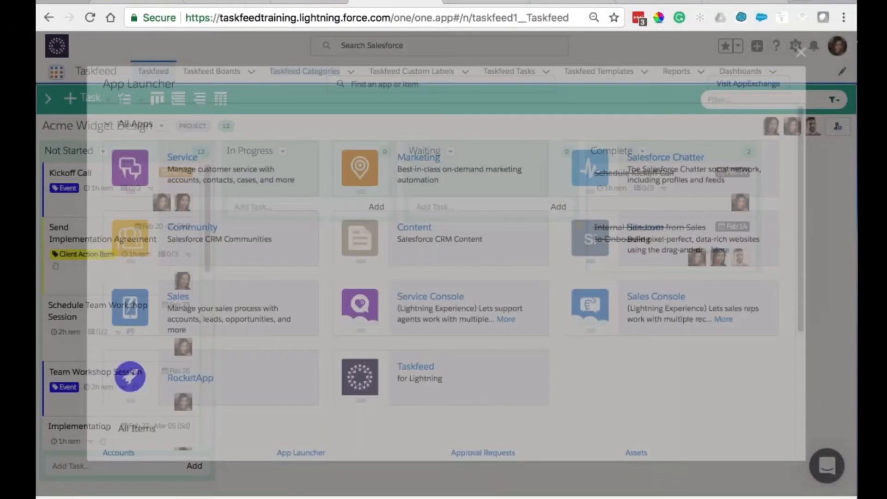
- In Salesforce, start a new Taskfeed template named "Quick Implementation" with the template format Task
scroll(444, 277, down, 5)
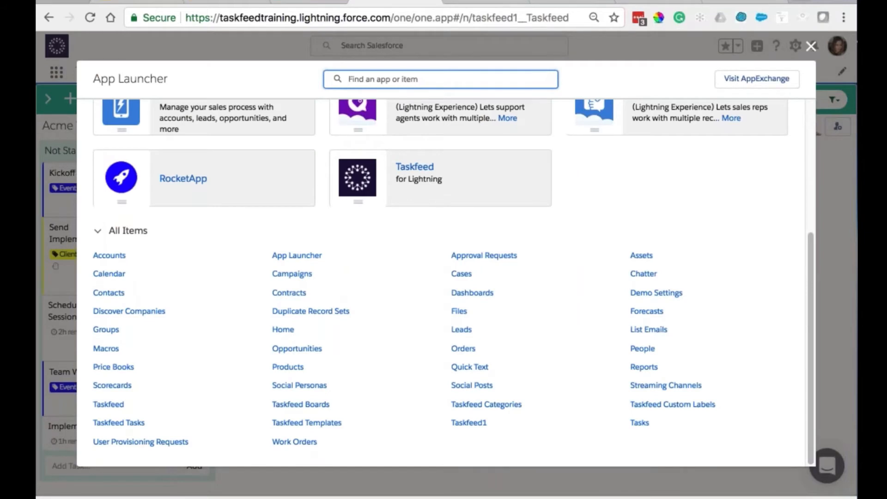
click(294, 423)
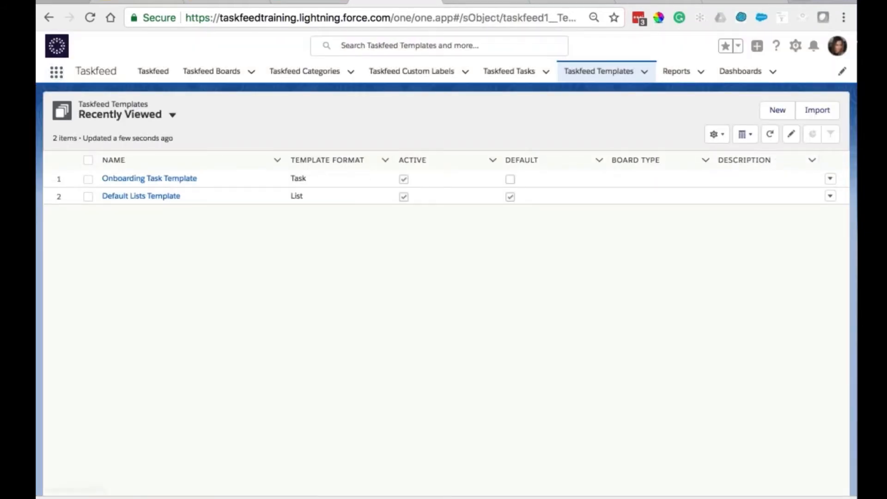
click(778, 110)
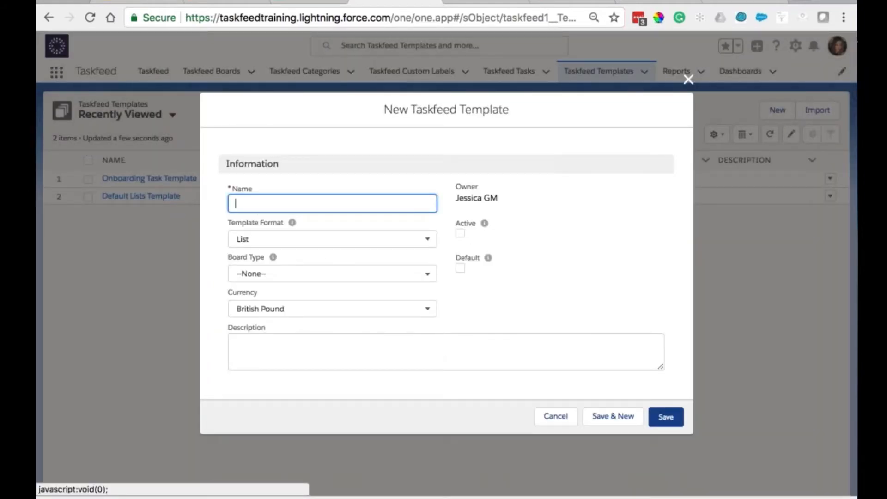
text(Quick Implementation)
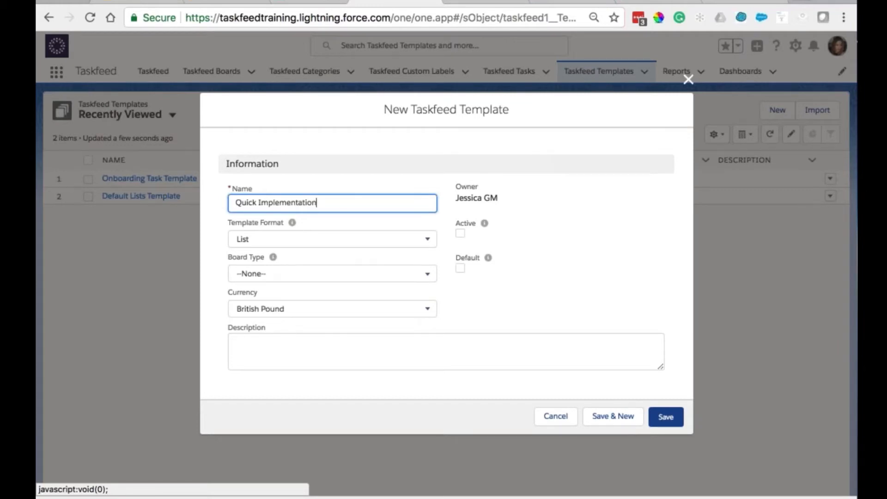
click(332, 238)
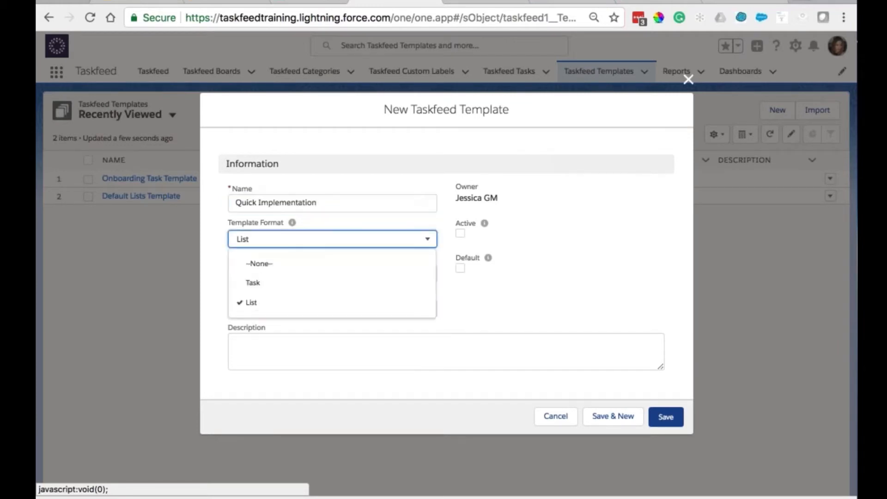
click(287, 285)
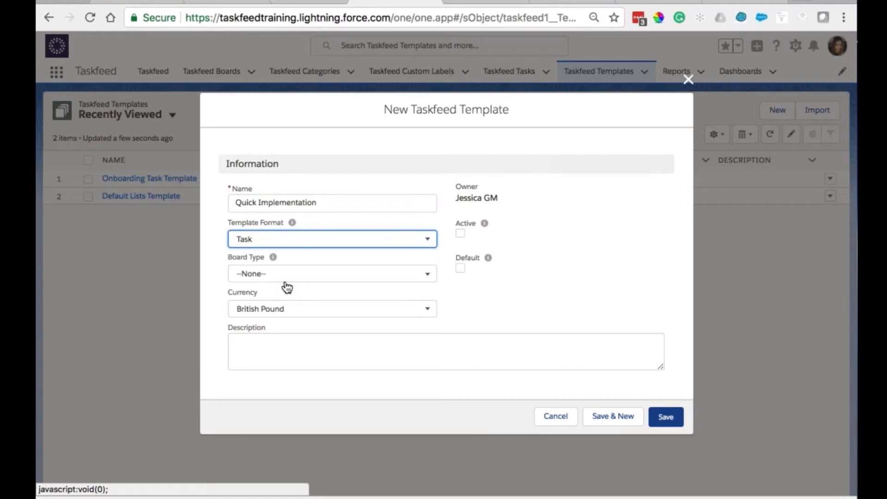
click(285, 281)
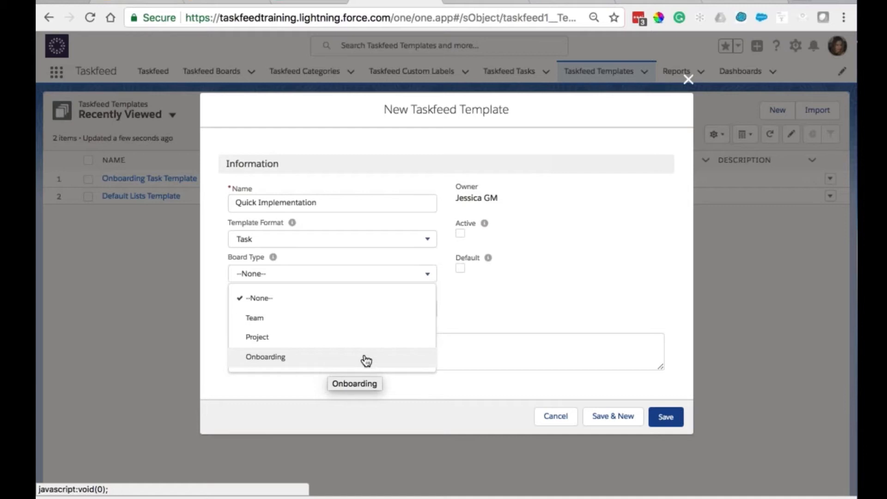
click(332, 361)
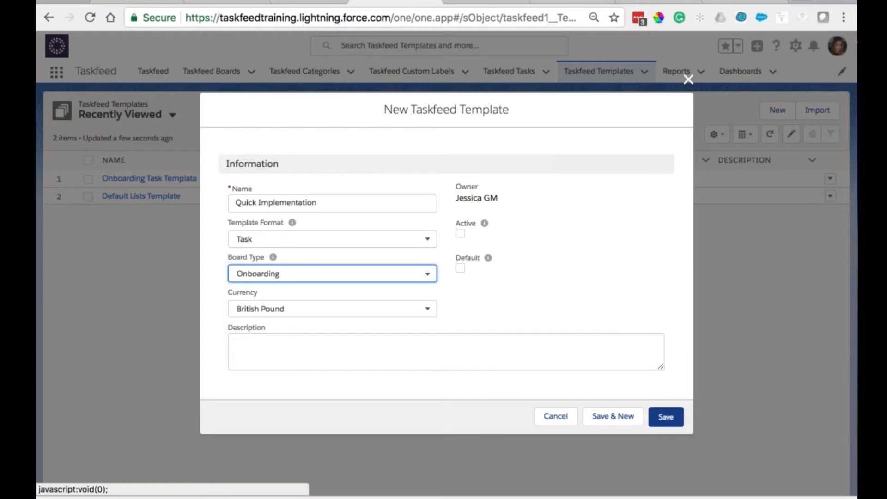
click(294, 282)
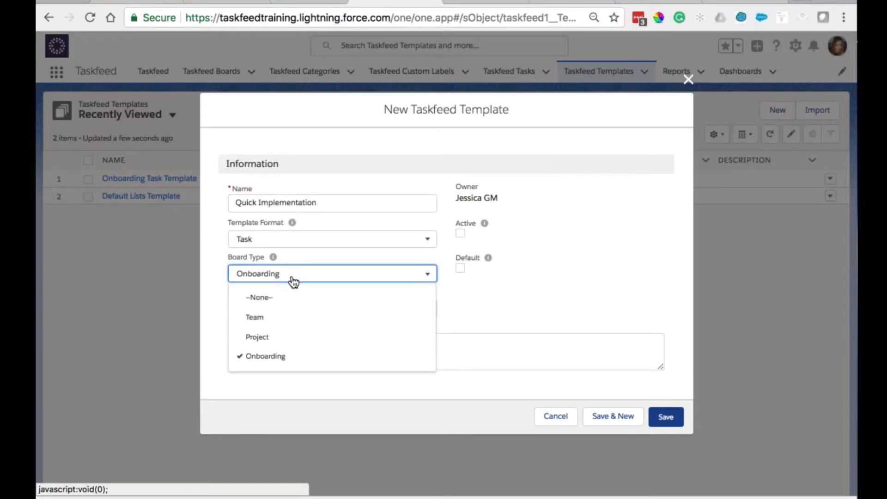
click(286, 300)
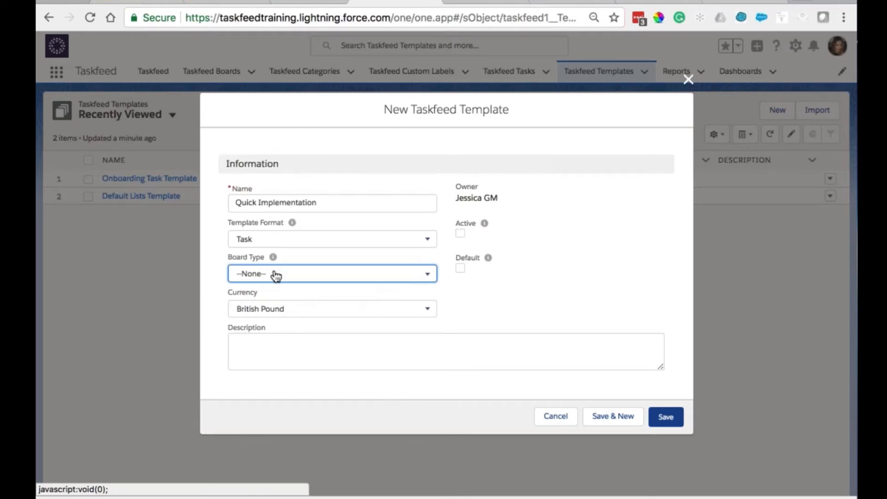
- Mark the new template as Active and enter the description "Used for quick start implementation"
click(461, 234)
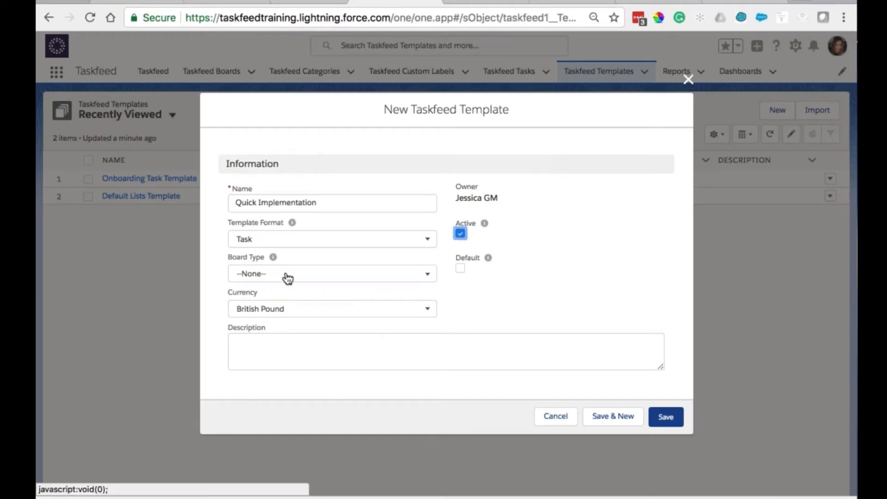
click(289, 366)
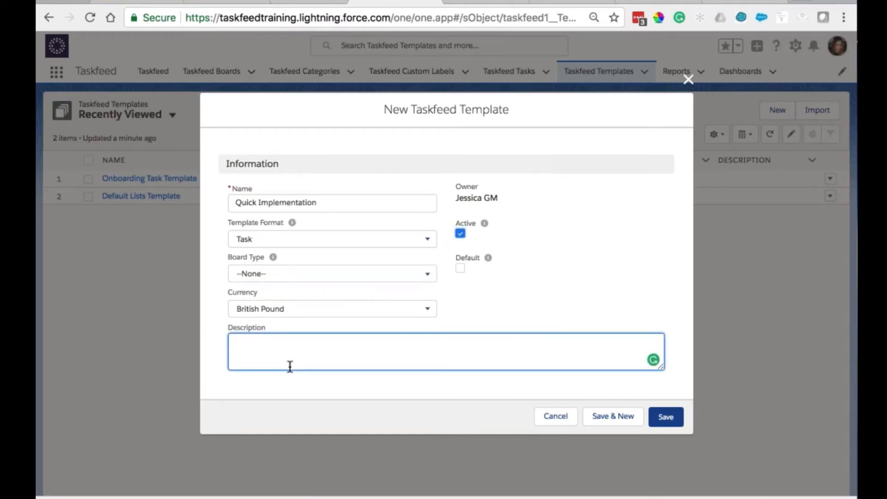
text(Used for quick start imo)
key(BackSpace)
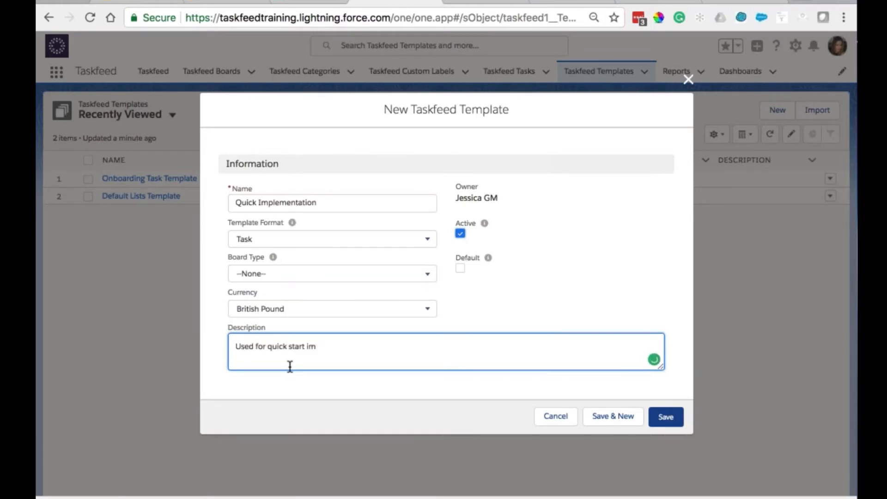
text(plementation)
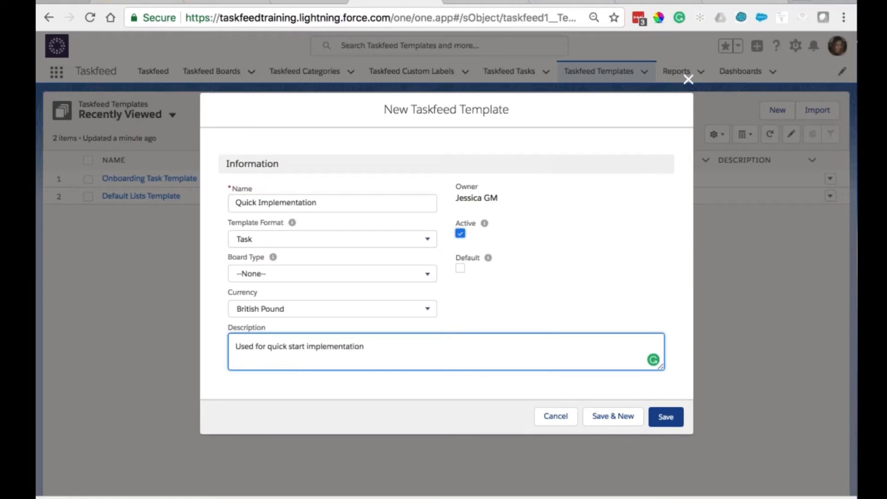
- Set the template's board type to Onboarding and save the new template
click(297, 275)
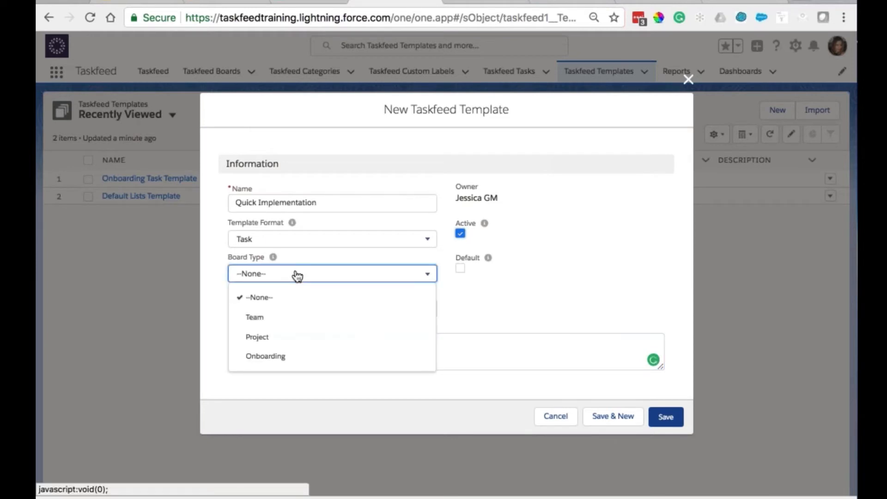
click(304, 358)
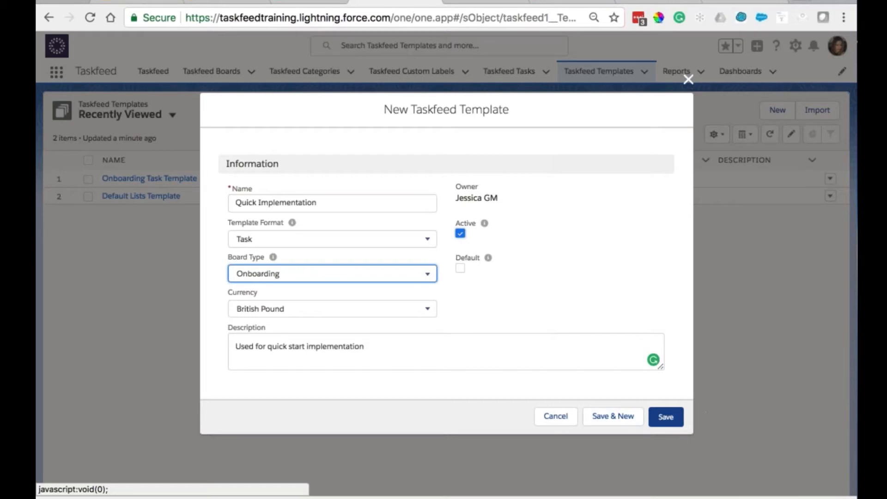
click(675, 419)
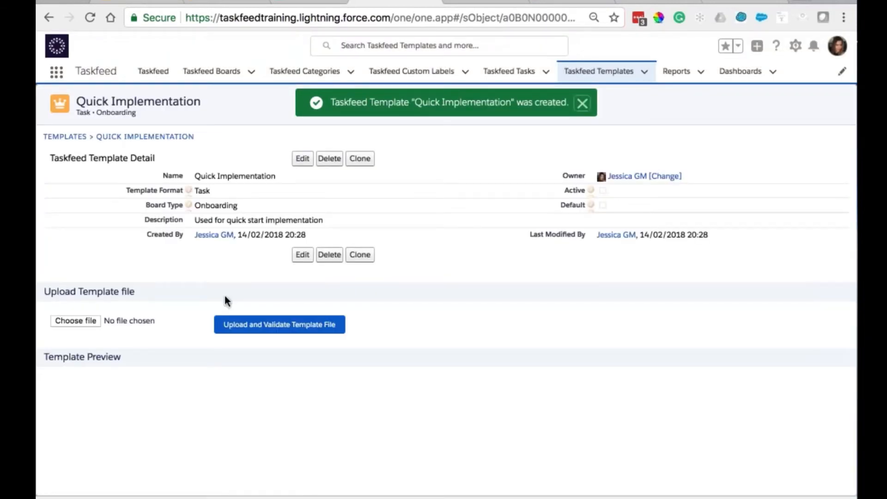
- Upload and validate "Webinar Taskfeed Templates - Onboarding Task Template (1).csv" from Downloads as the Quick Implementation template file
click(72, 321)
click(400, 84)
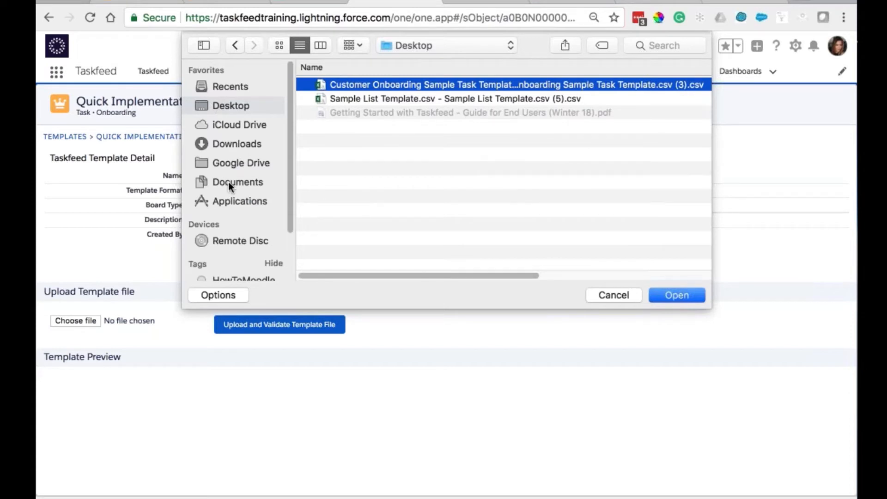
click(237, 143)
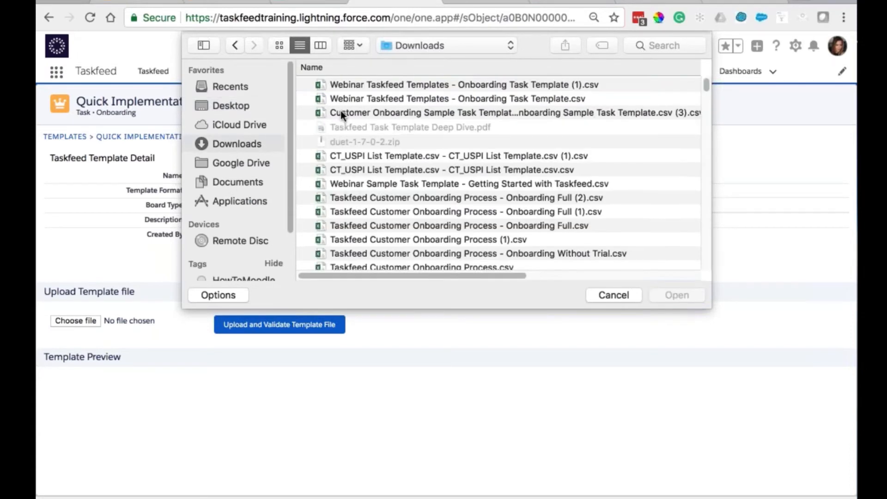
click(396, 84)
click(684, 294)
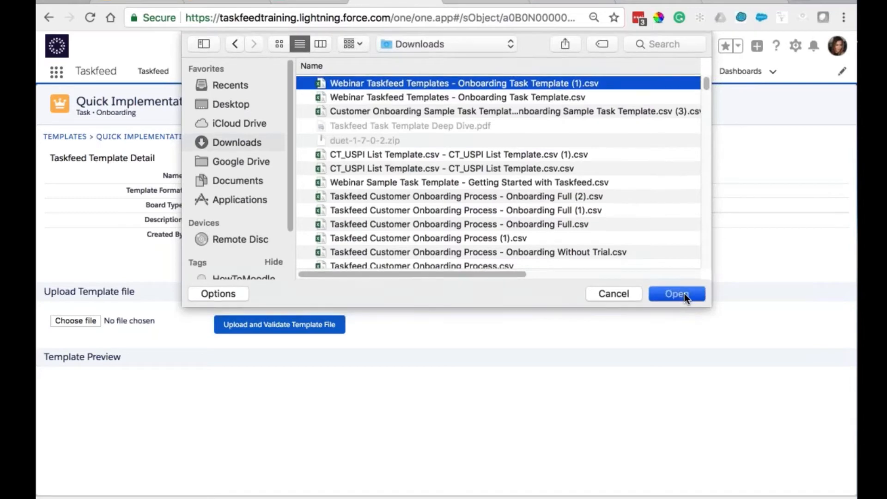
click(275, 325)
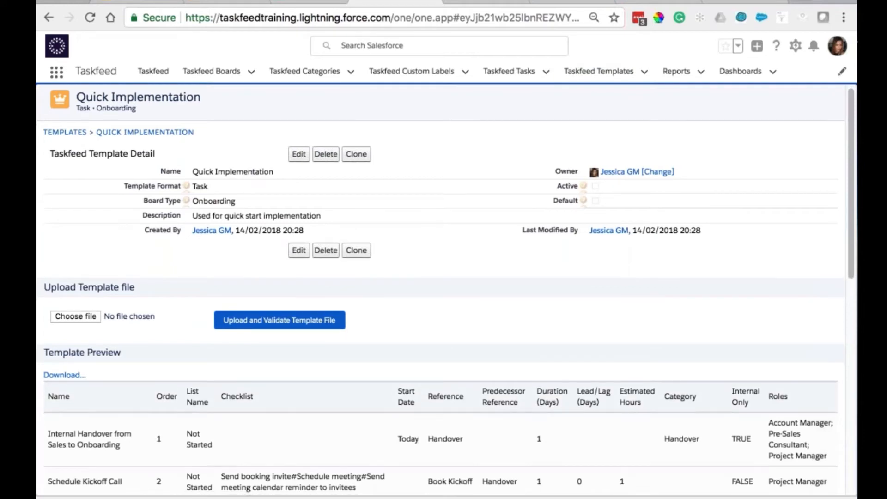
- Review the Quick Implementation template preview, checking the tasks' checklists, references, durations, lead/lag, hours, categories, internal-only flags and roles
scroll(443, 291, down, 7)
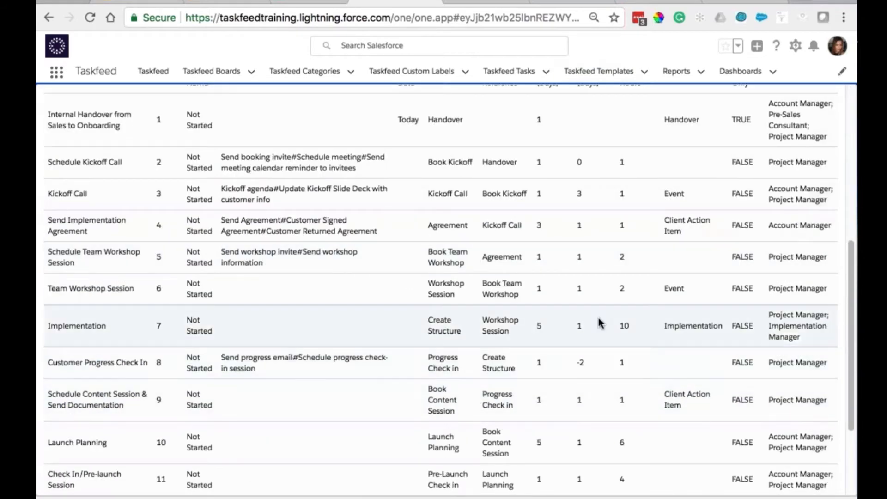
scroll(619, 431, right, 1)
scroll(619, 437, down, 2)
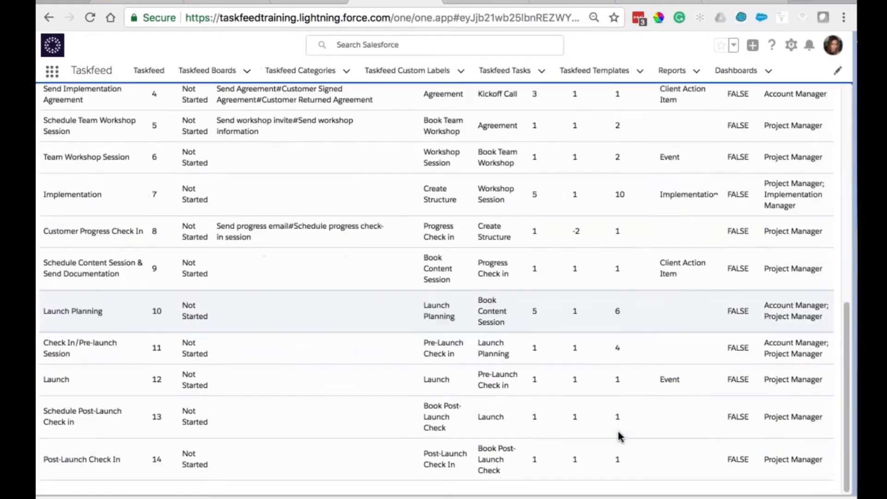
scroll(619, 437, up, 10)
scroll(619, 437, left, 1)
scroll(619, 437, down, 5)
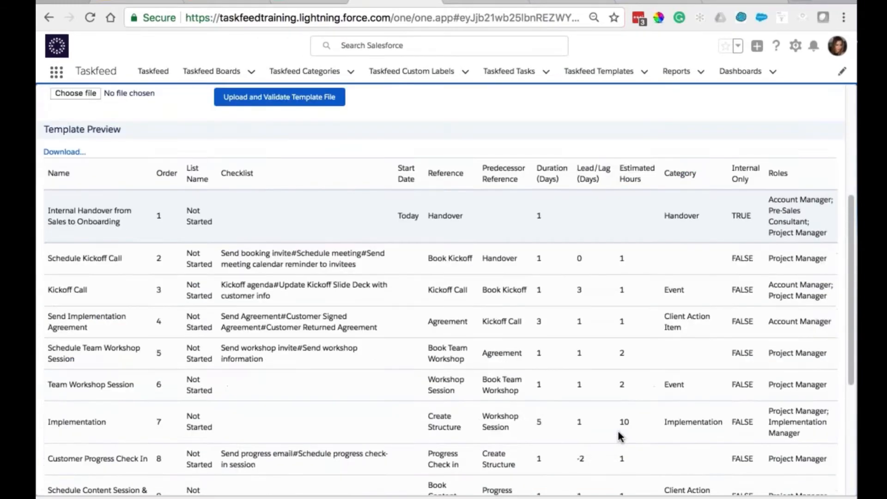
scroll(619, 436, down, 4)
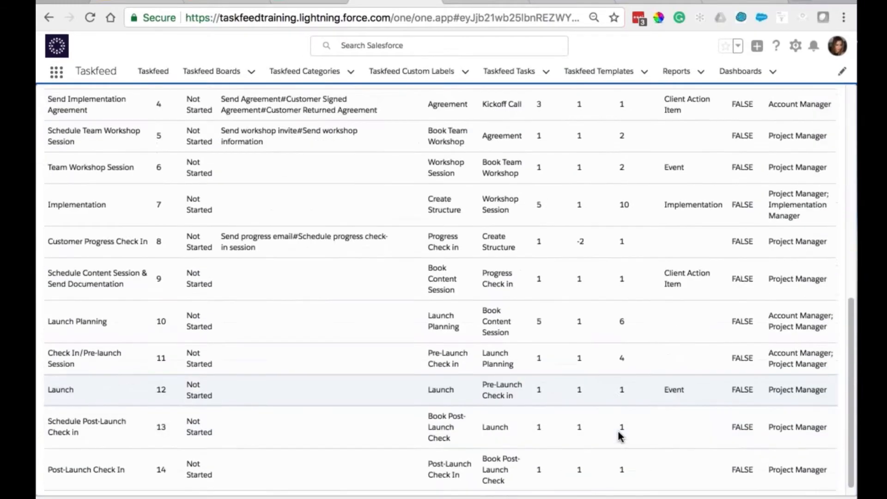
scroll(618, 435, up, 1)
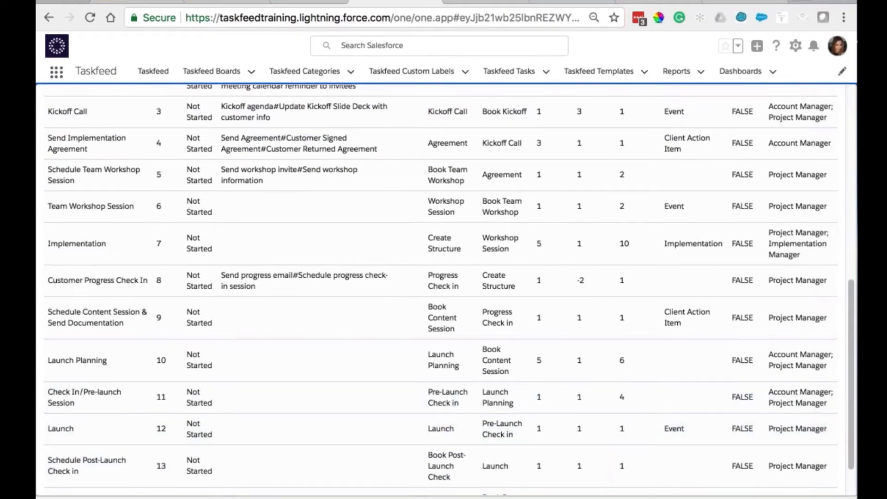
- In the Google Sheets source of the onboarding template, search the sheet for commas and close the search
click(308, 2)
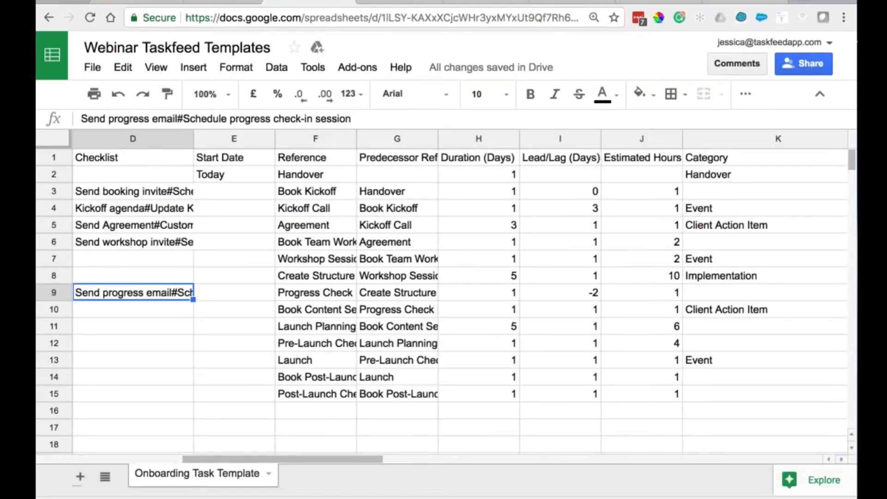
key(ctrl+f)
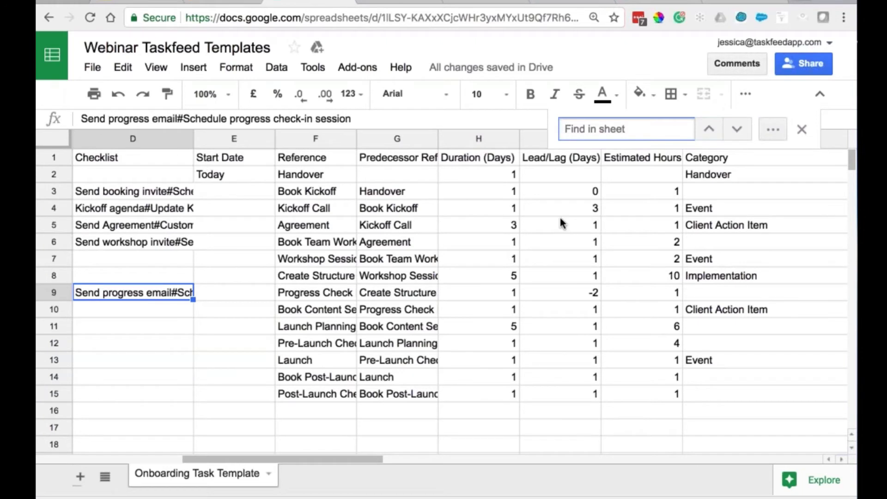
text(,)
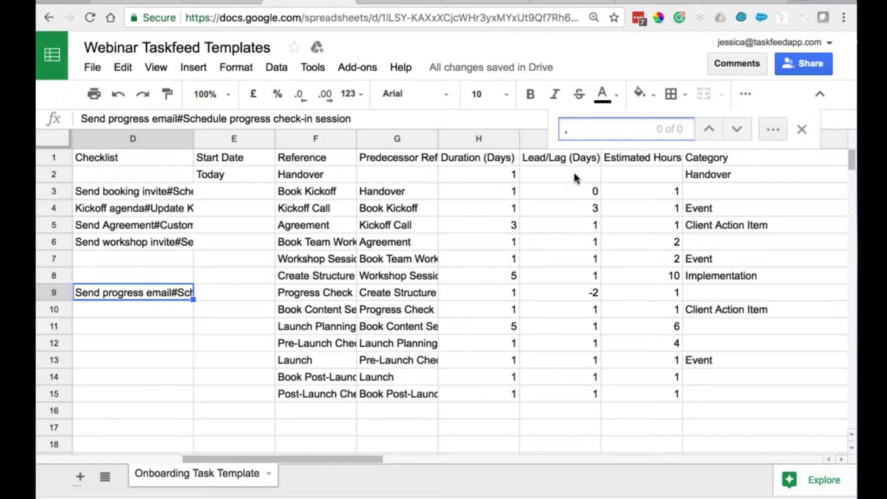
click(802, 130)
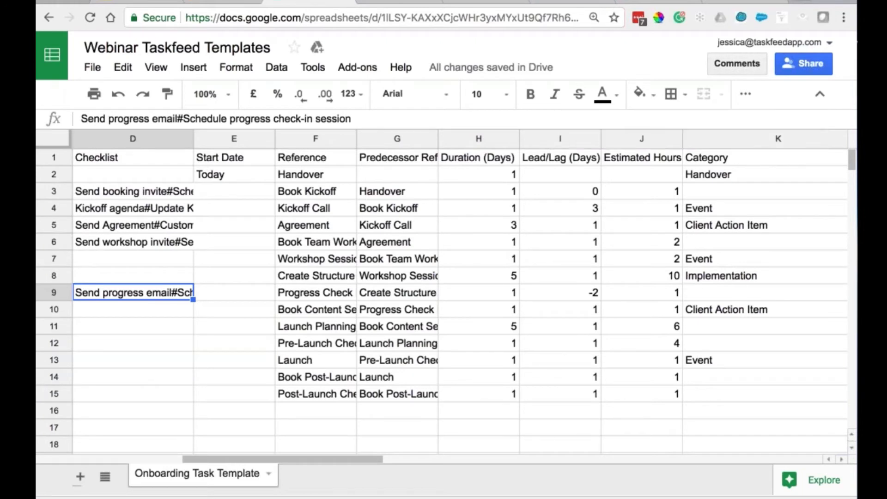
- Back in Salesforce, set the Quick Implementation template to Active and save the change
click(375, 3)
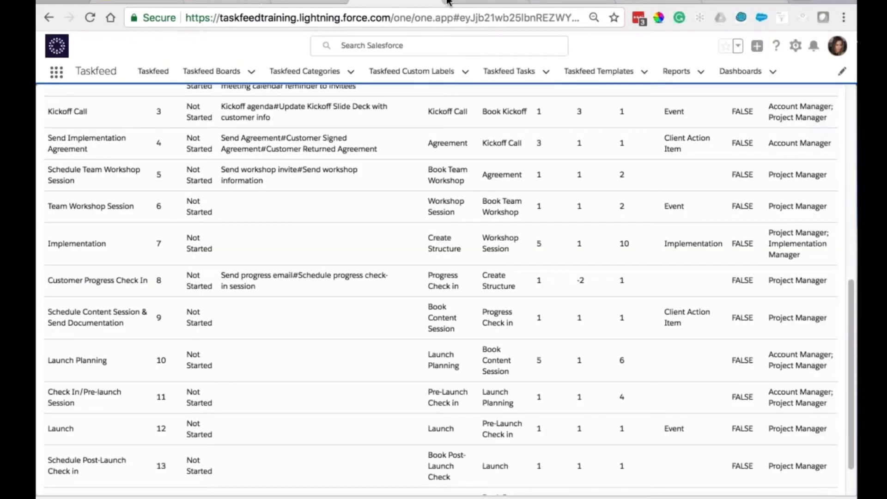
scroll(509, 430, up, 9)
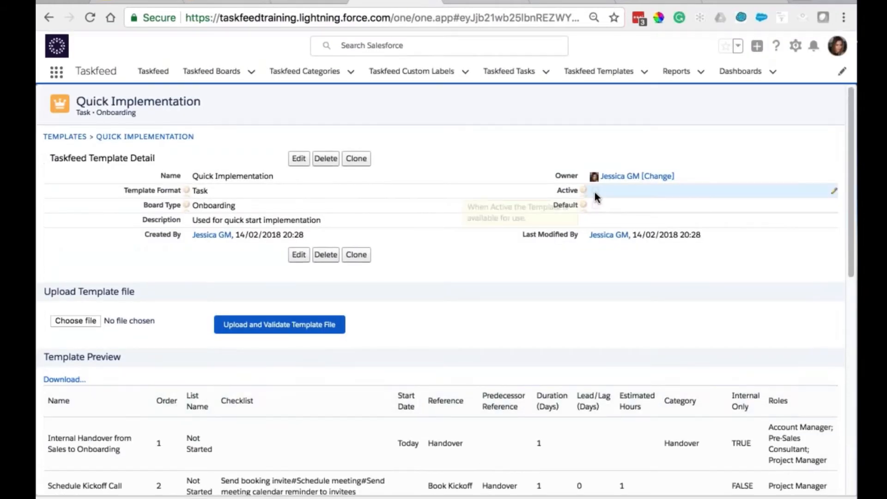
double_click(595, 192)
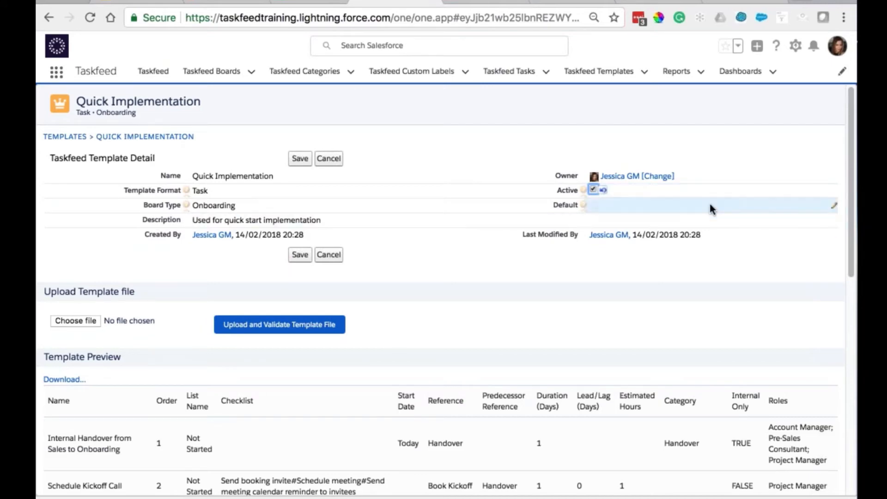
scroll(379, 421, down, 5)
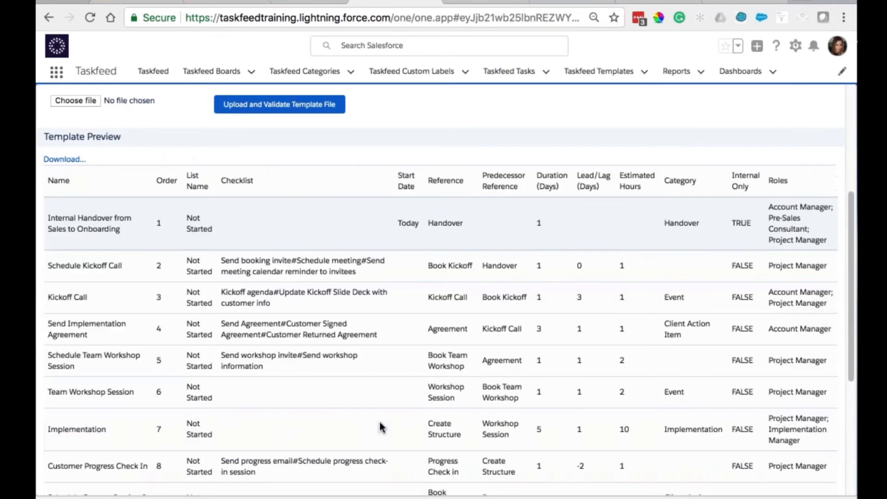
scroll(379, 420, up, 3)
scroll(379, 420, up, 1)
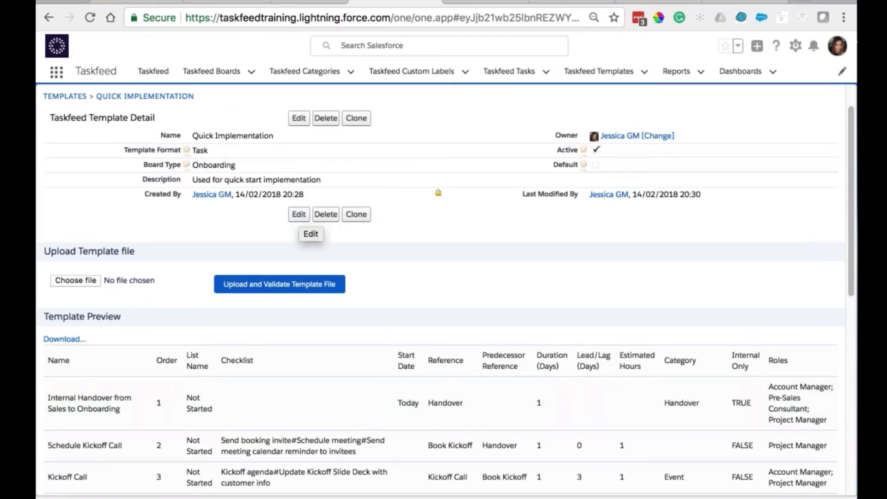
- Start a new Taskfeed board named "Acme Quick Start" with the type Onboarding
click(152, 74)
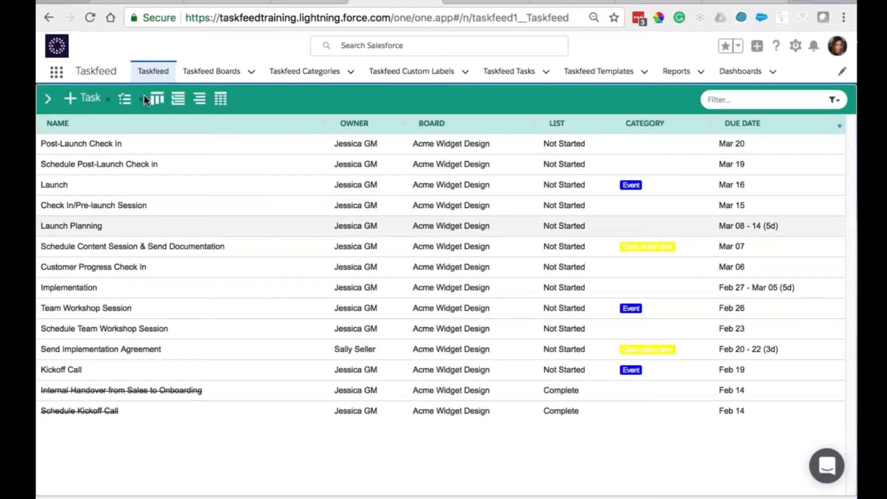
click(48, 101)
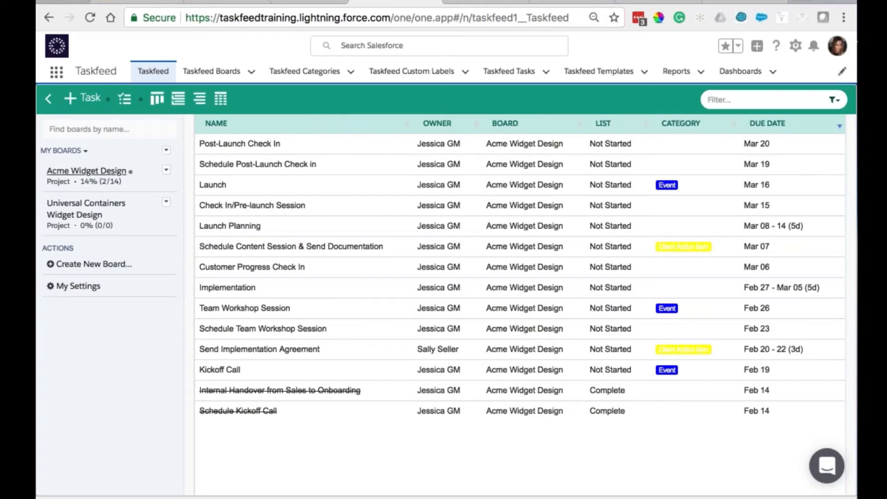
click(83, 265)
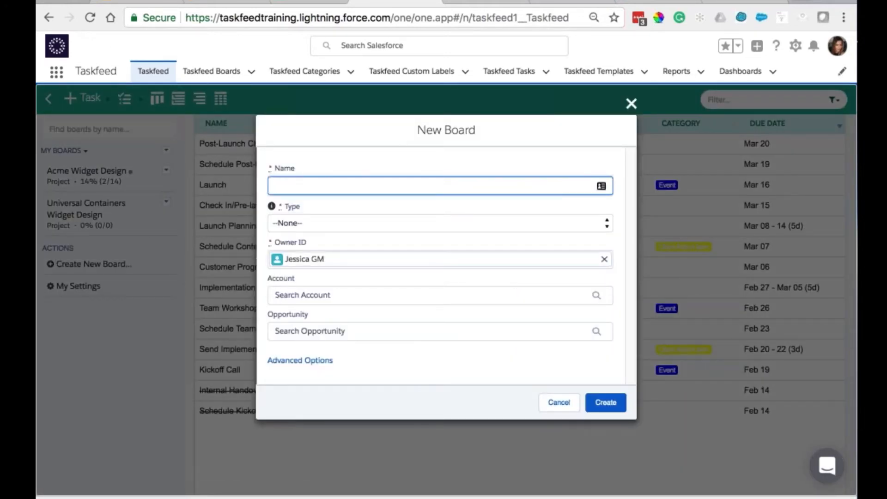
text(Acme Quick Start)
click(276, 222)
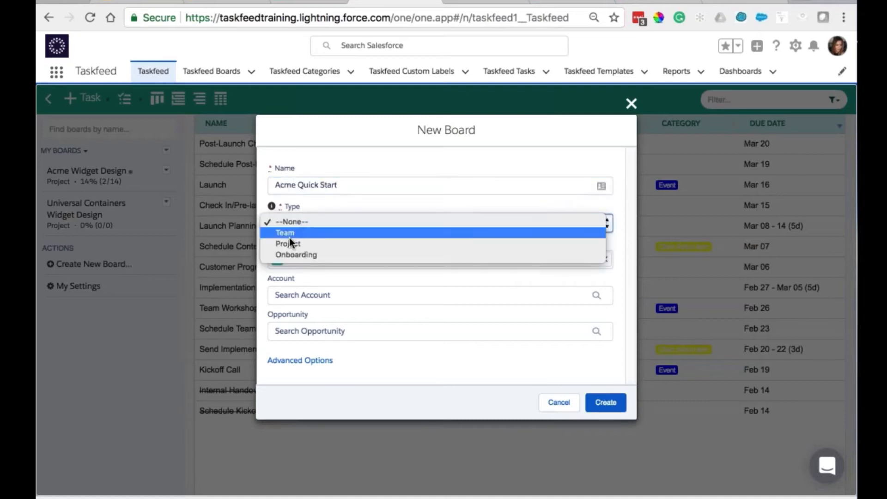
click(296, 253)
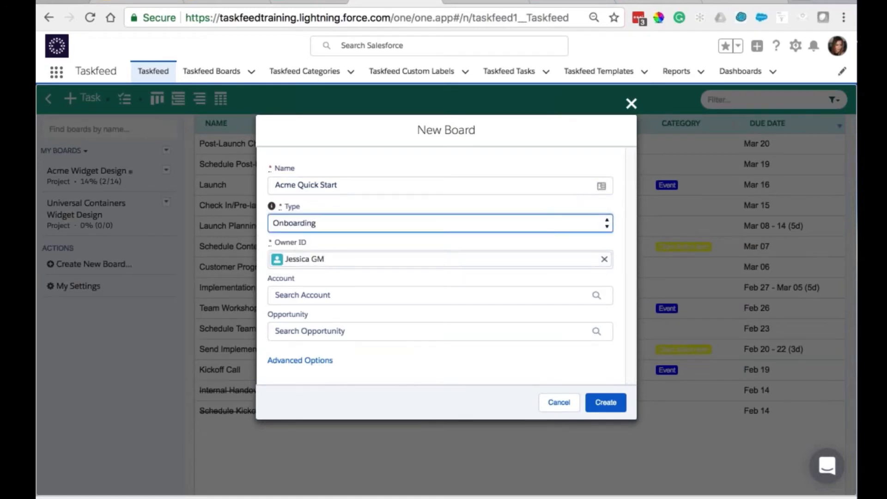
- Link the new board to the account ACME Ltd. and create it
key(Tab)
text(Acme)
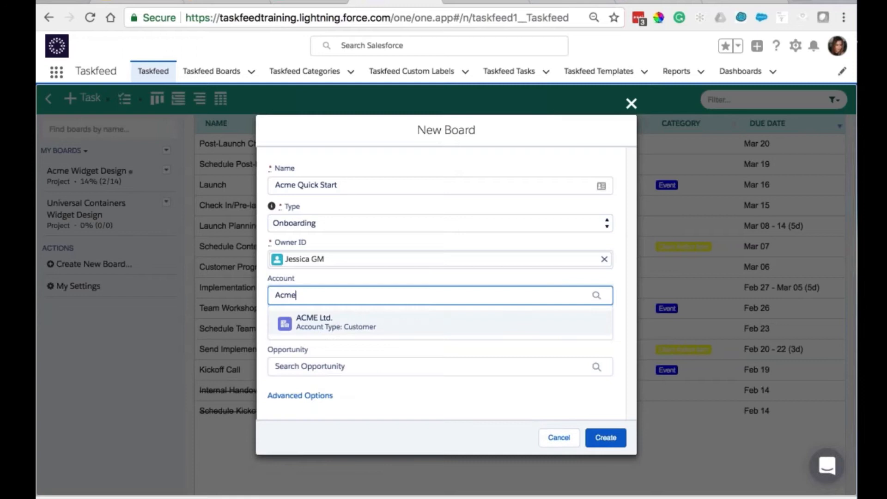
click(372, 319)
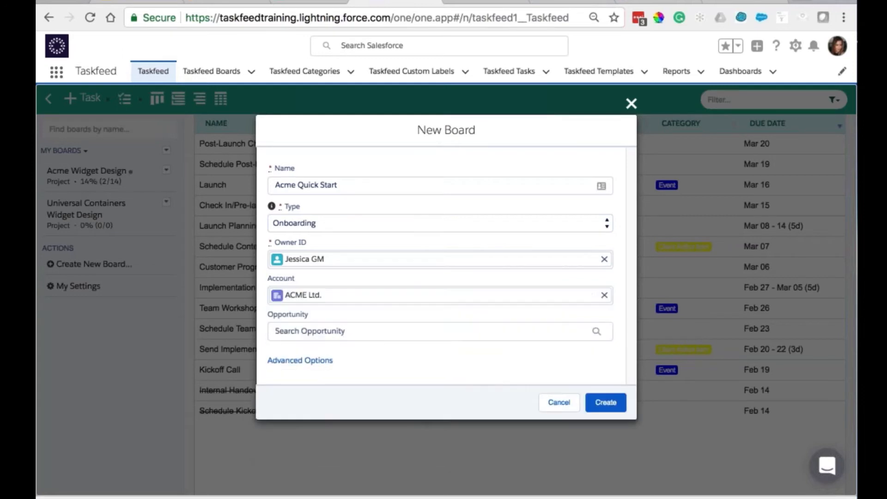
click(605, 402)
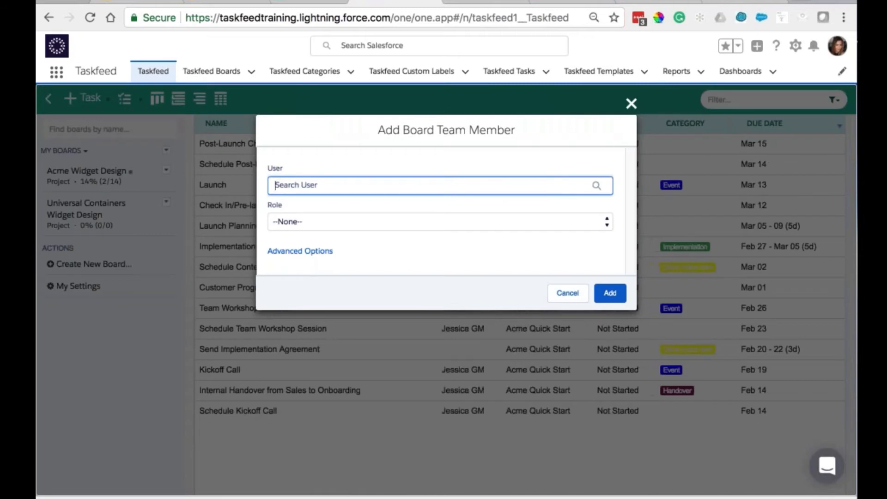
- Add the seller user to the board team as Onboarding Manager and show the Acme Quick Start tasks in status columns
text(Sall)
click(307, 212)
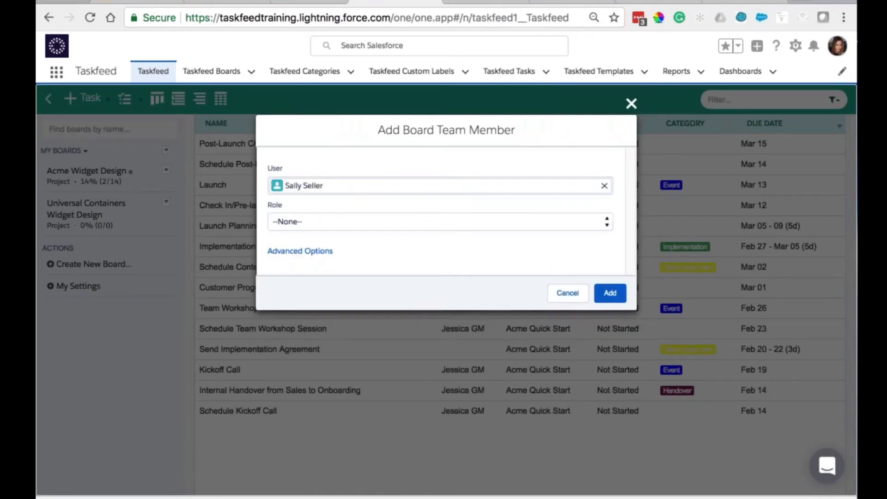
click(304, 221)
click(304, 262)
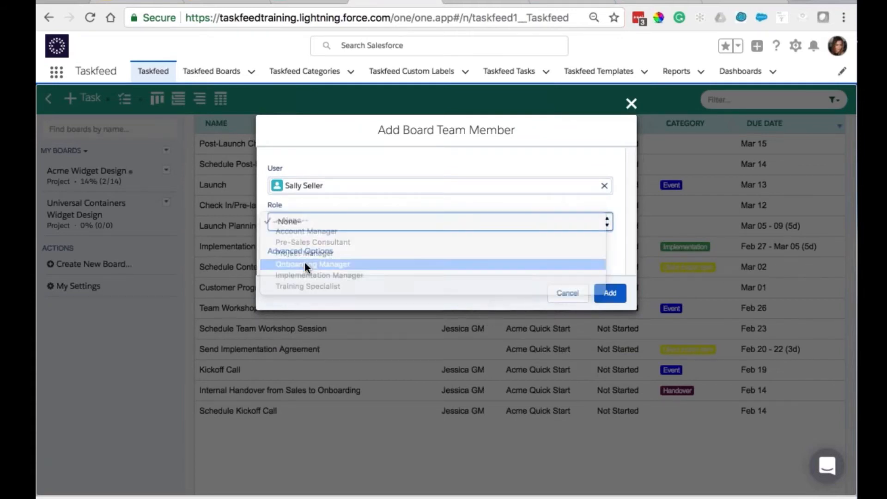
click(610, 293)
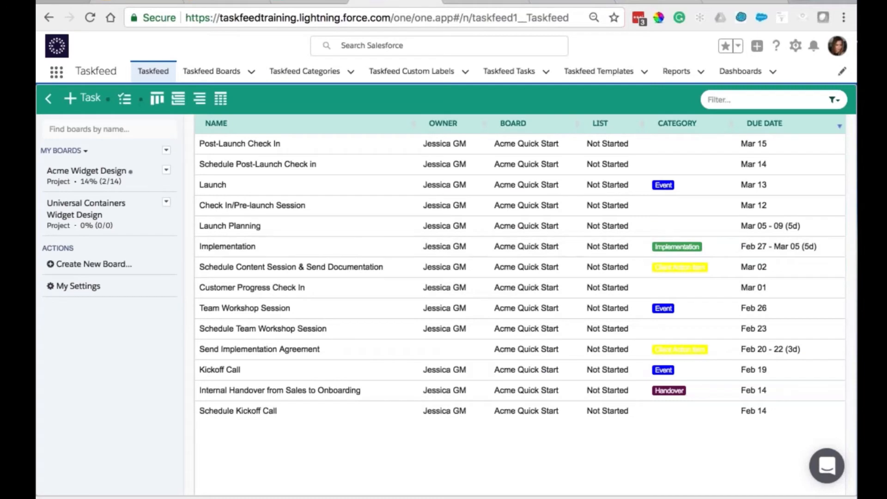
click(157, 98)
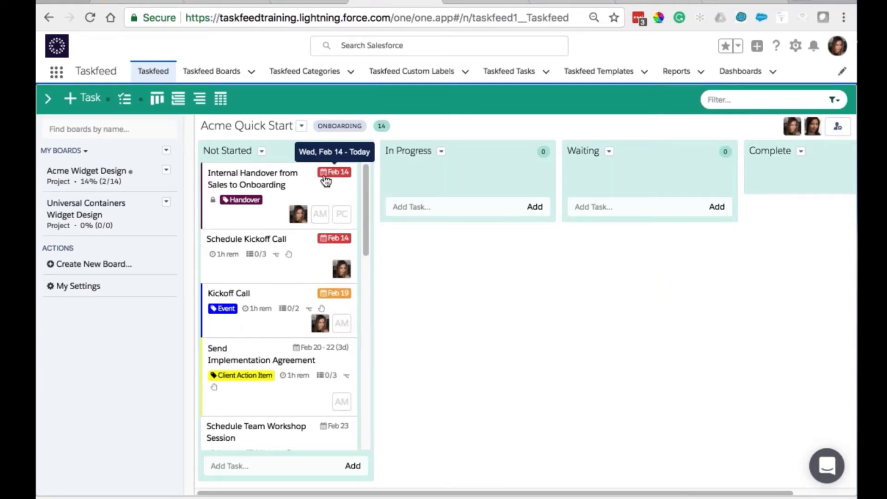
- In the Google Sheets onboarding template, set the Start Date of Internal Handover from Sales to Onboarding to "Today -1"
click(302, 2)
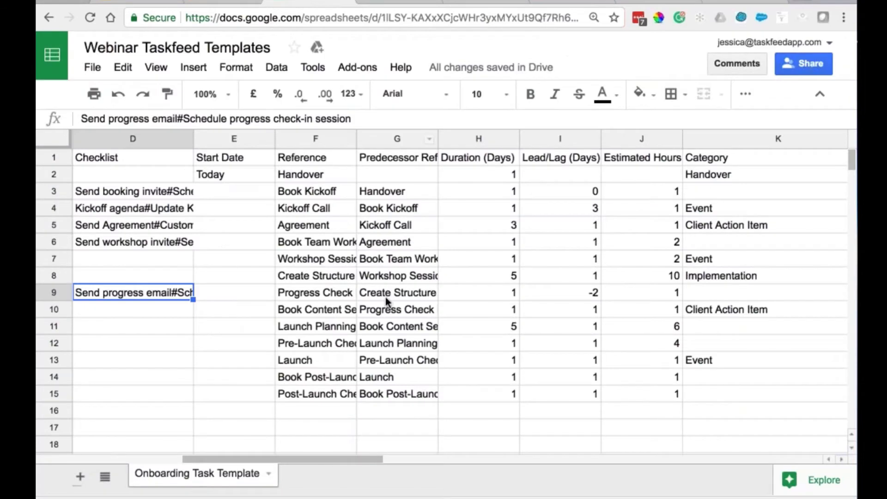
scroll(385, 297, left, 8)
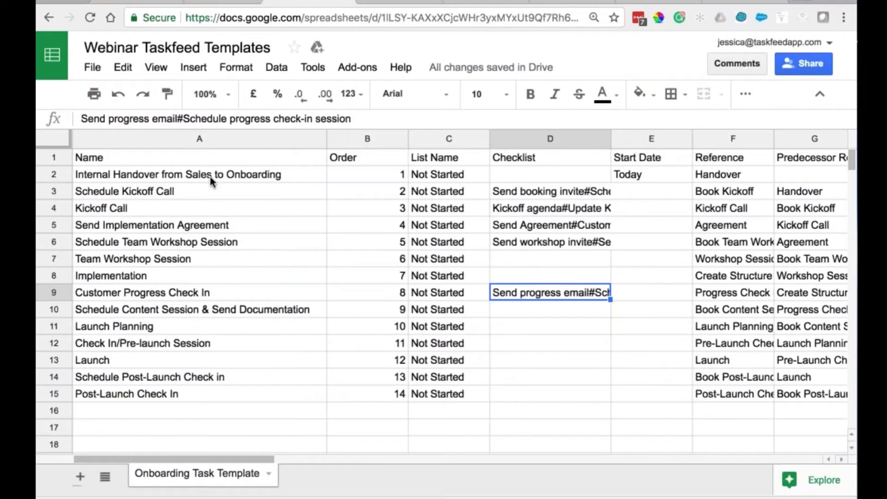
click(204, 174)
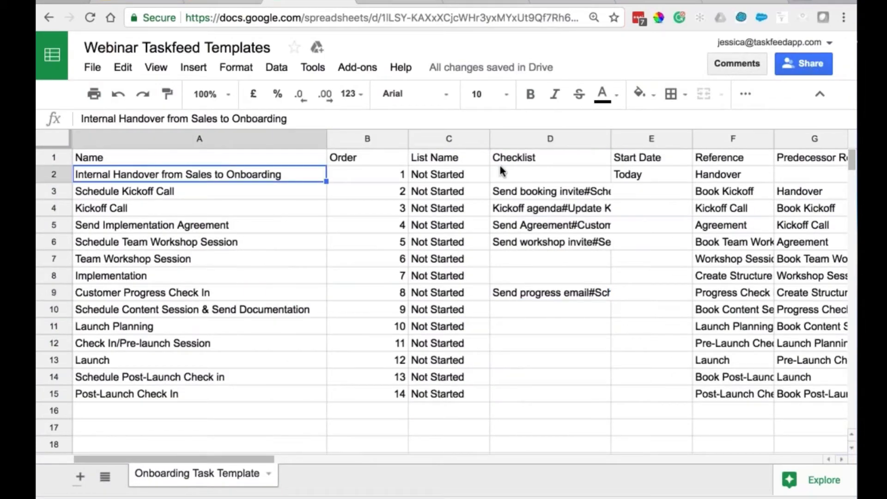
click(633, 177)
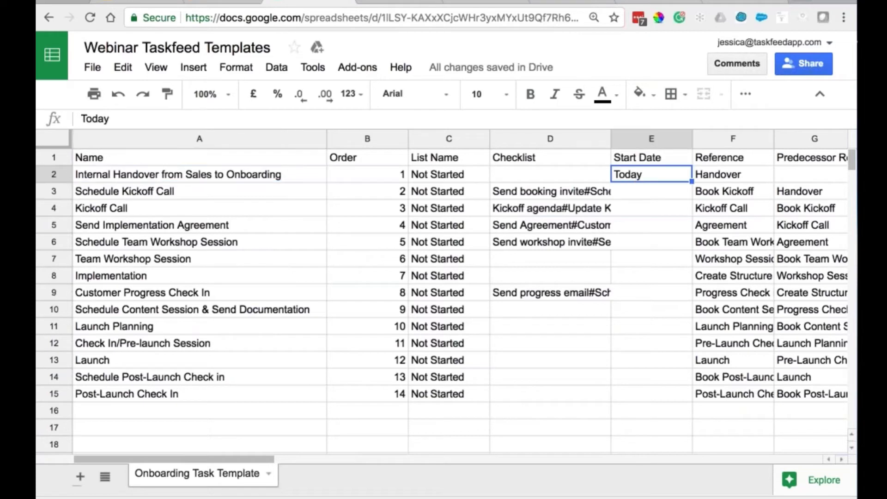
key(Return)
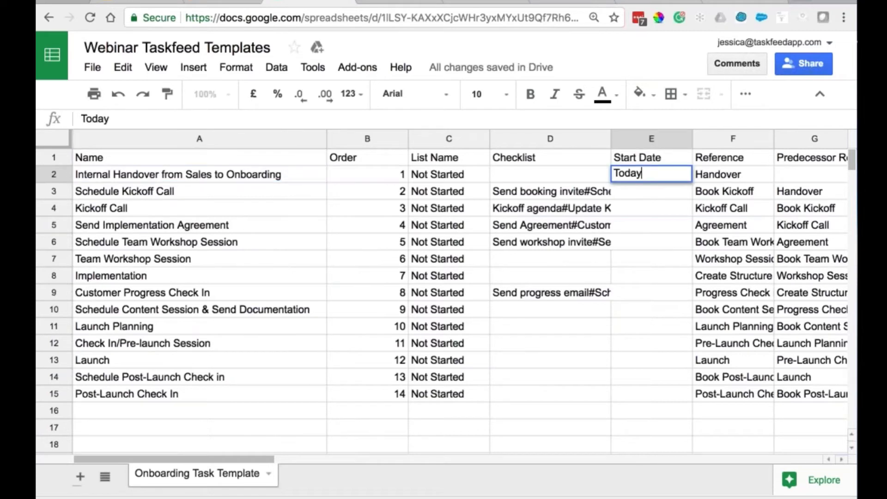
text(-1)
click(653, 208)
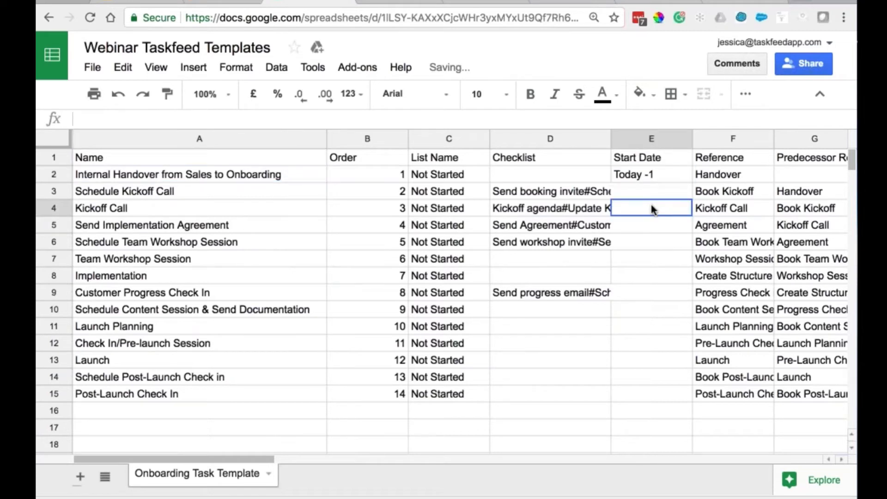
key(Up)
key(Up)
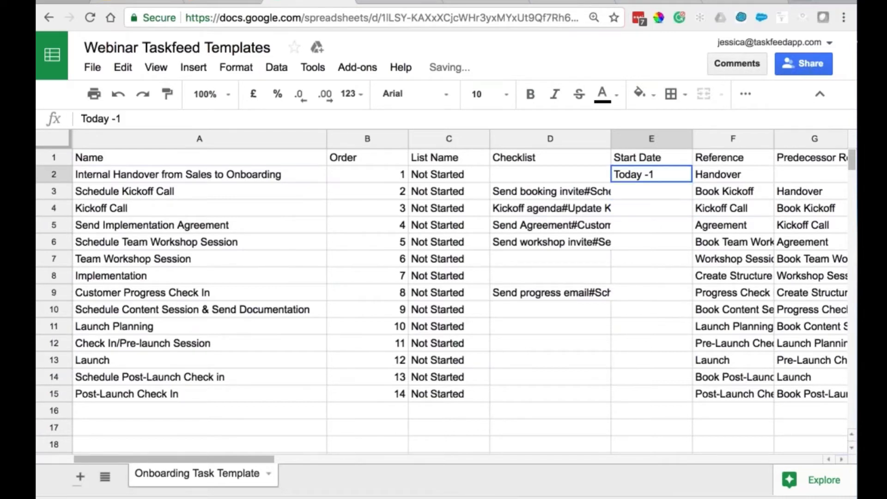
- Change the start date of the Internal Handover from Sales to Onboarding task to "Today +1"
double_click(644, 178)
key(shift+Left)
key(shift+Left)
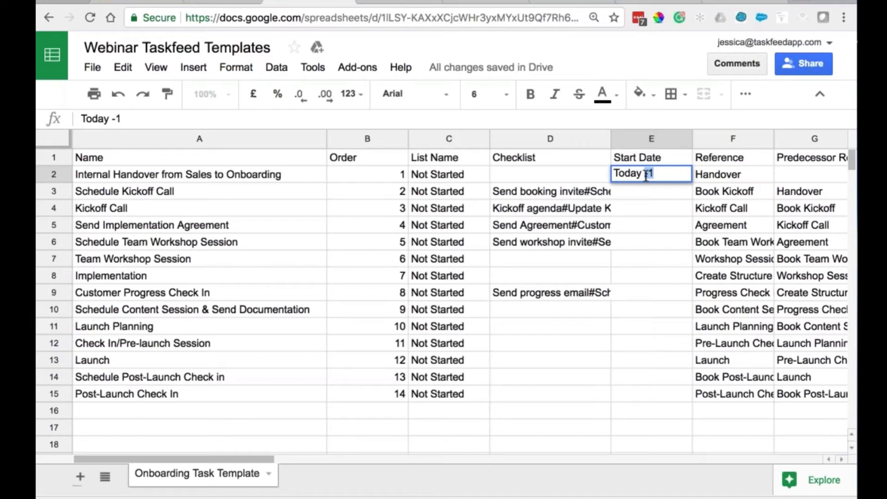
text(+1)
key(Return)
key(Down)
key(Up)
key(Up)
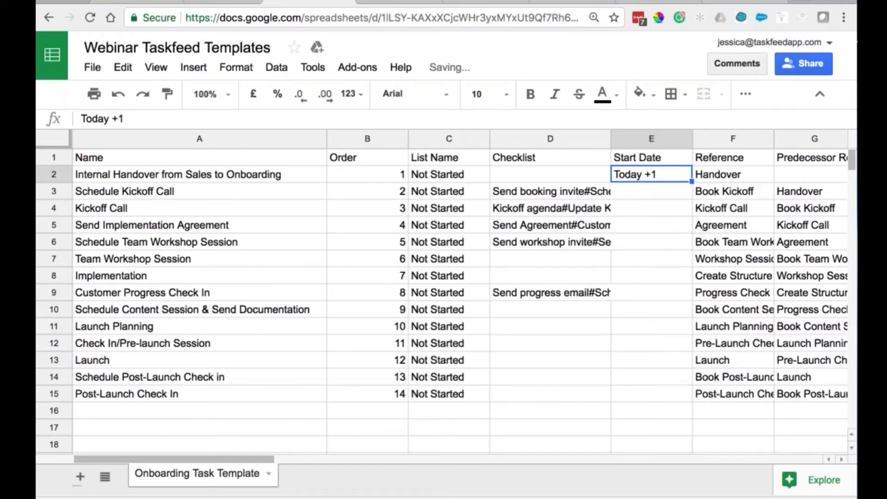
click(642, 186)
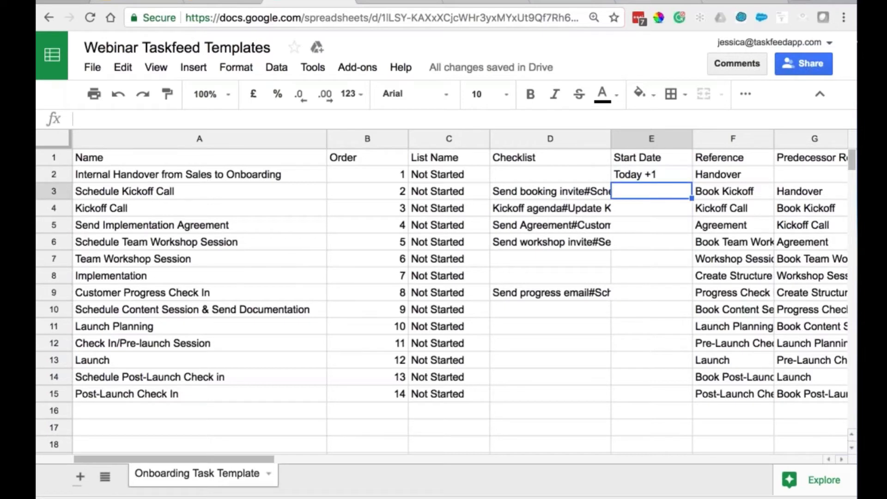
key(Up)
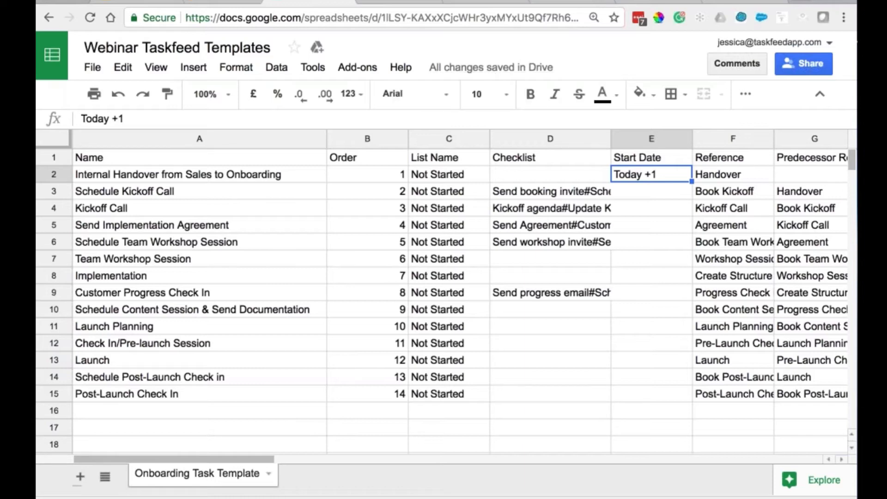
- Switch to Salesforce, find Opportunities in the App Launcher and view the details of the Universal Containers-200 Widgets opportunity
key(ctrl+Tab)
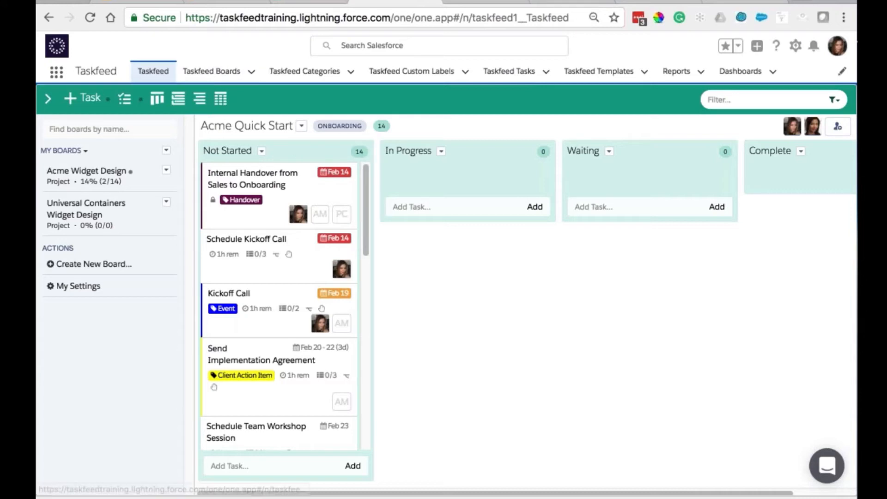
click(56, 71)
scroll(443, 277, down, 5)
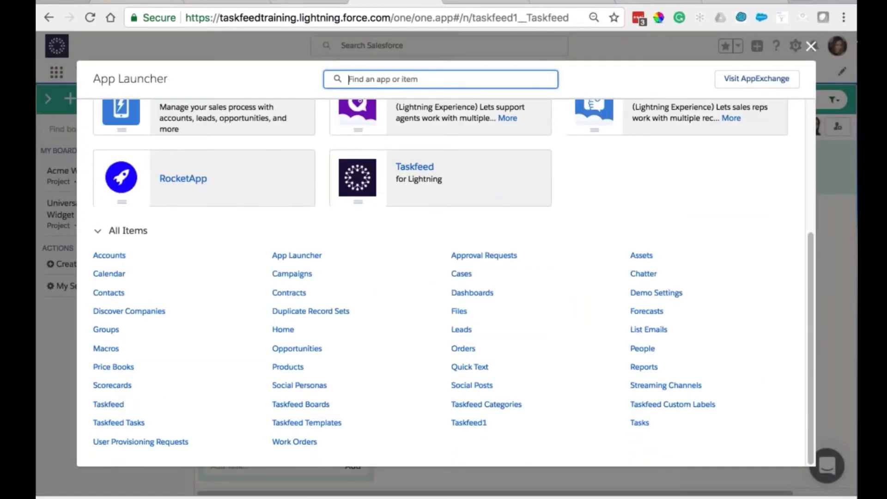
text(Oppo)
click(121, 180)
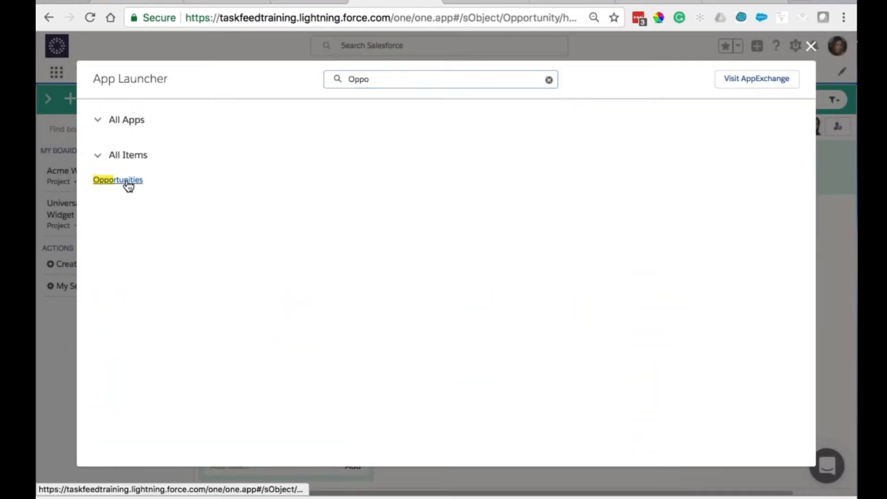
click(113, 179)
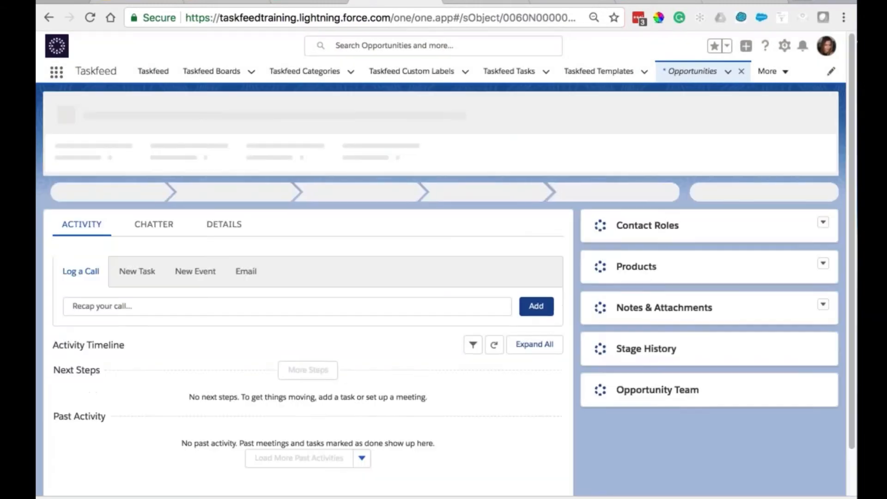
click(221, 249)
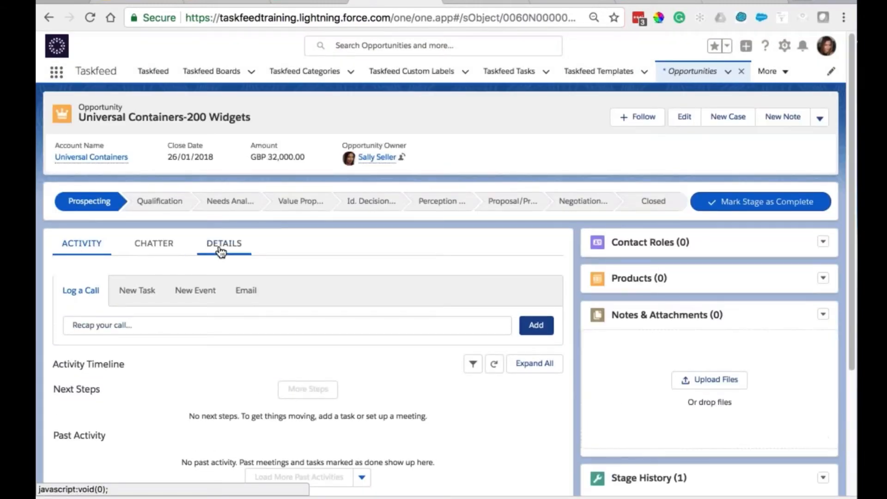
scroll(277, 217, down, 3)
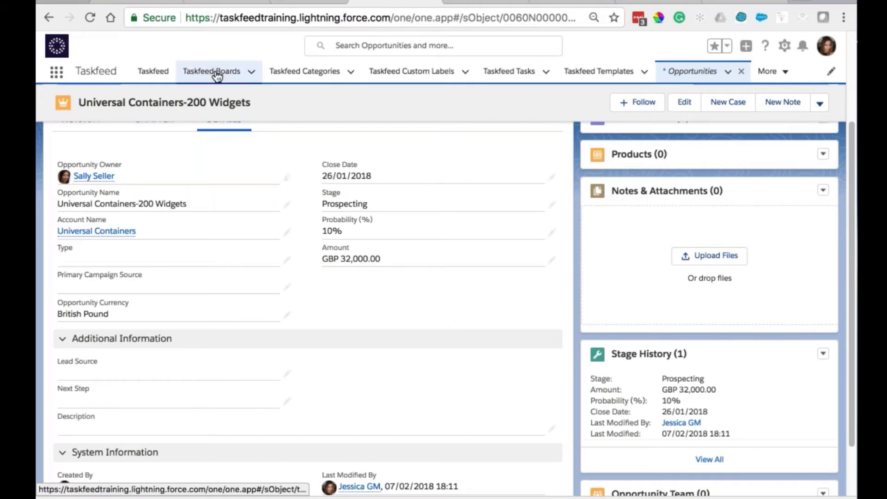
- Switch back to the Google Sheets template and review the Internal Handover row's columns and start date
click(310, 2)
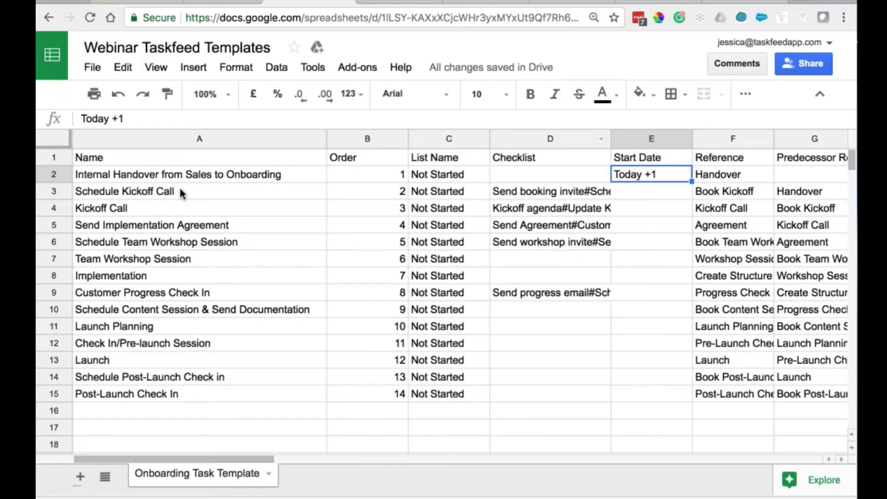
click(212, 175)
scroll(596, 243, right, 5)
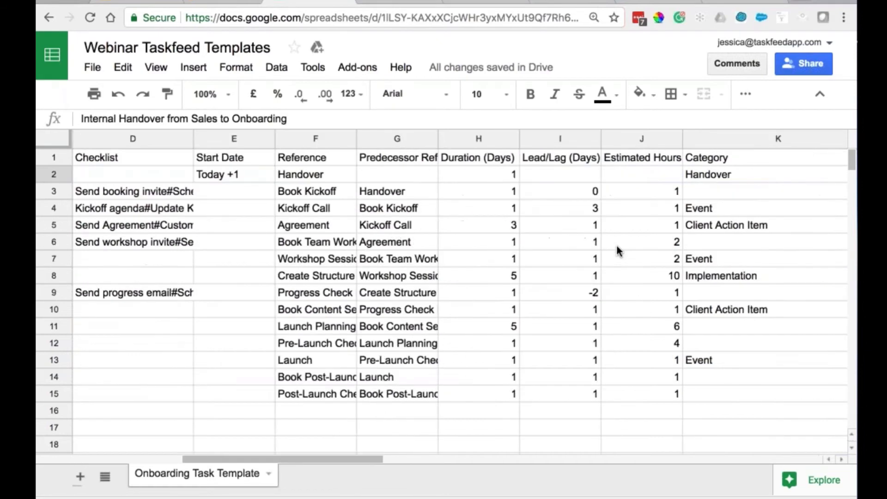
scroll(617, 243, left, 5)
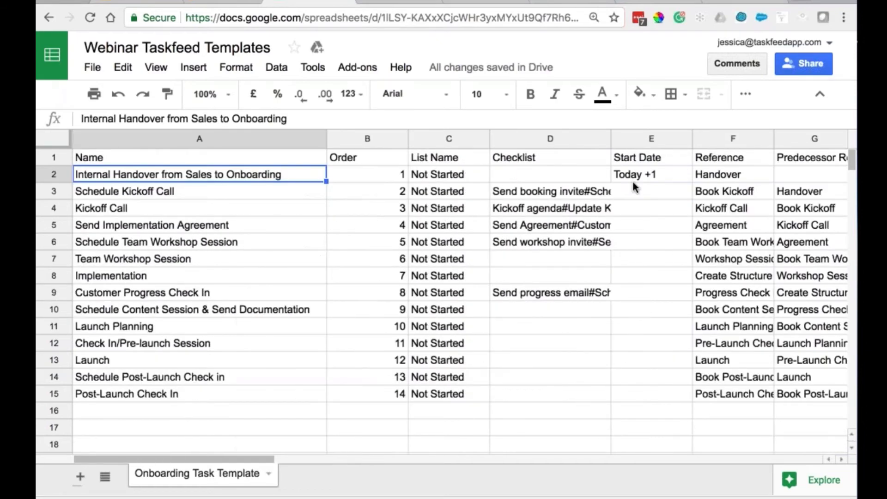
click(647, 178)
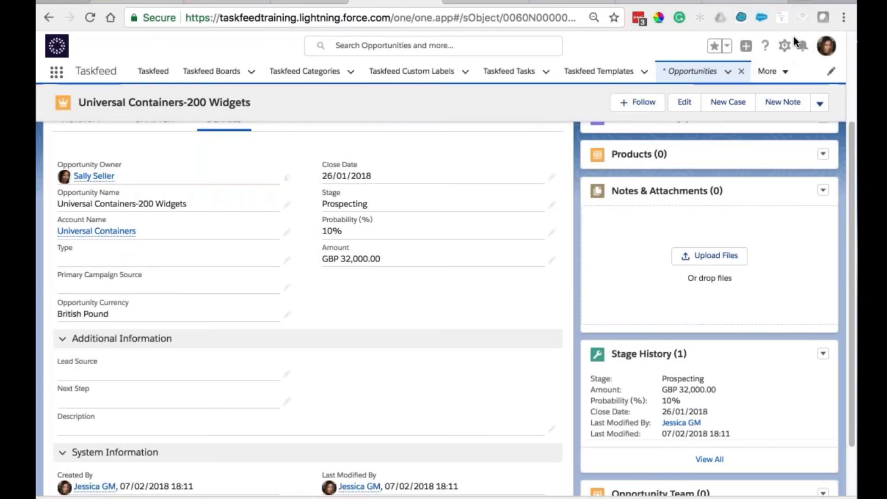
- Switch to Salesforce Setup and open the fields and relationships of the Taskfeed Board object
click(784, 46)
click(735, 77)
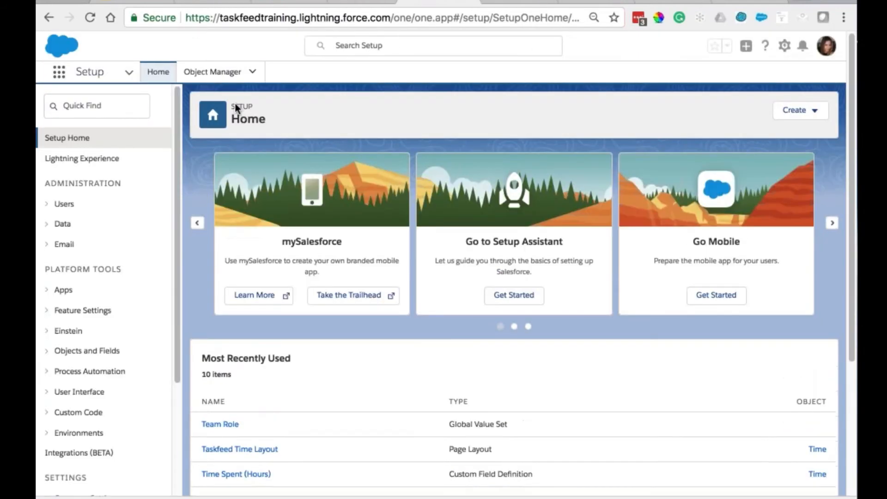
click(211, 73)
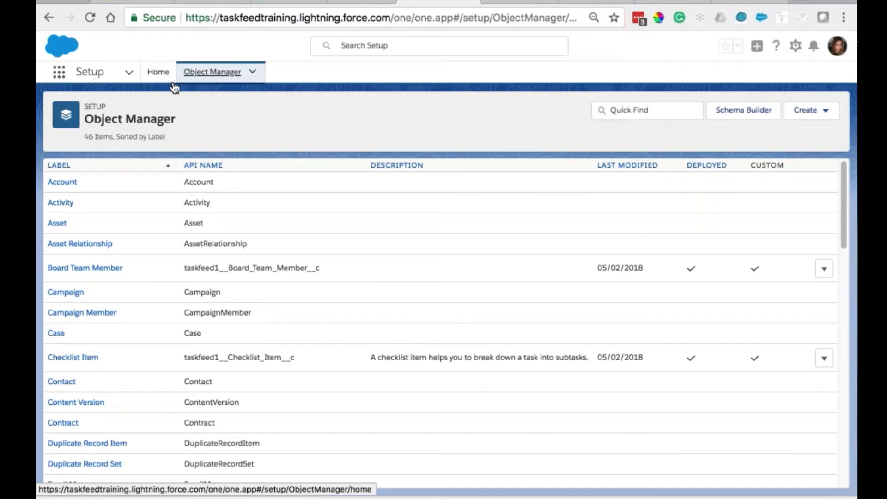
scroll(443, 288, down, 15)
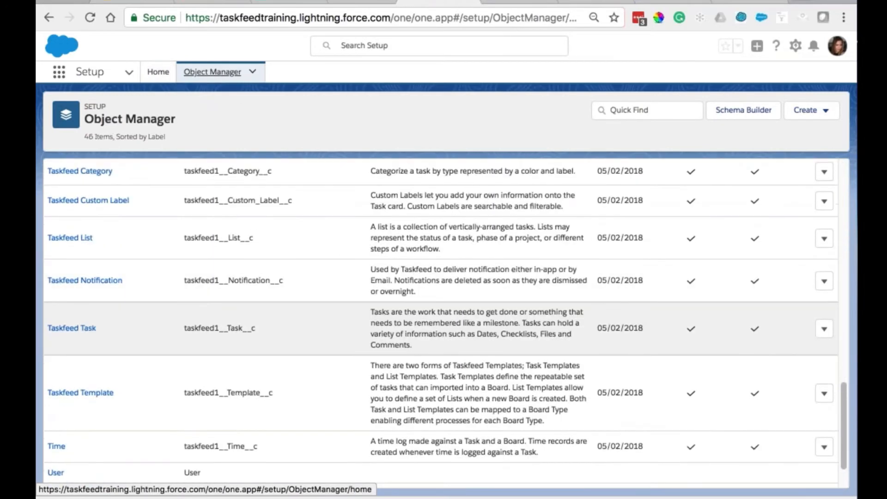
scroll(89, 224, up, 3)
click(89, 224)
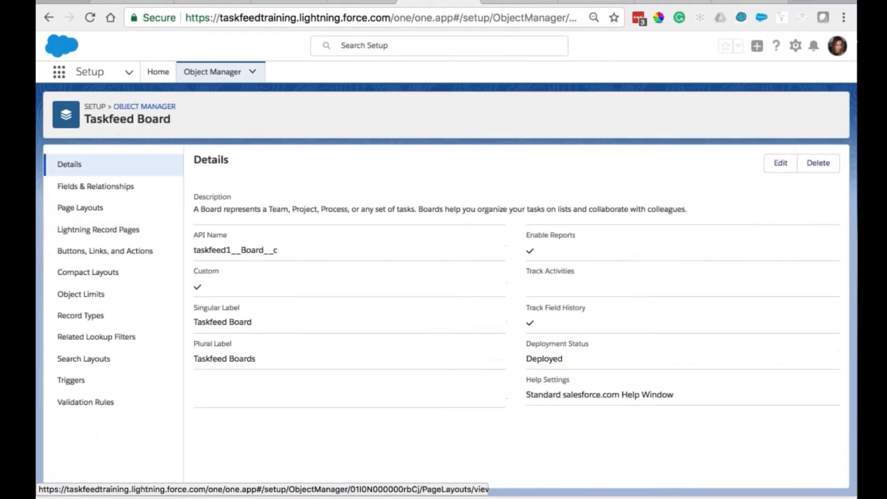
click(130, 185)
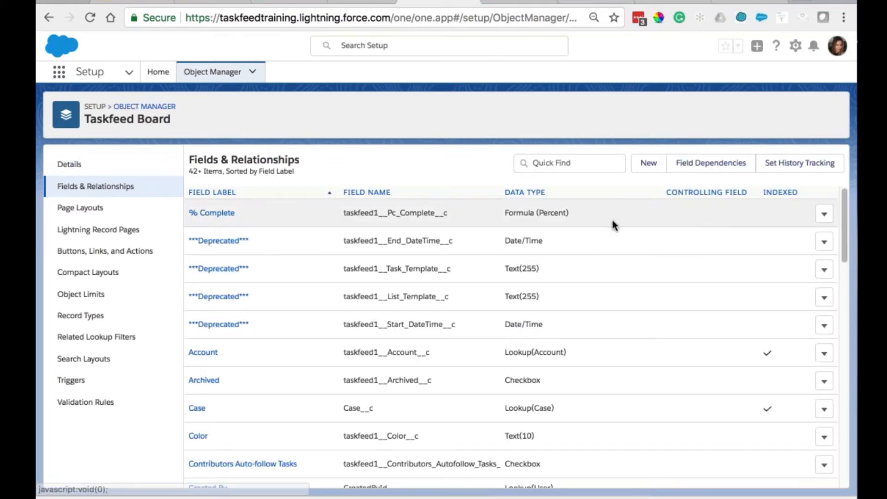
- Start a new custom field on Taskfeed Board with Formula as its data type
click(648, 163)
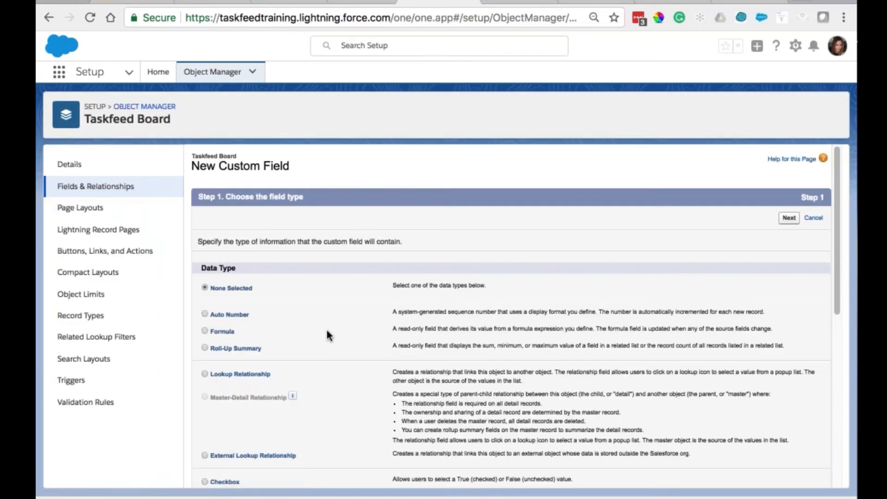
scroll(324, 342, down, 2)
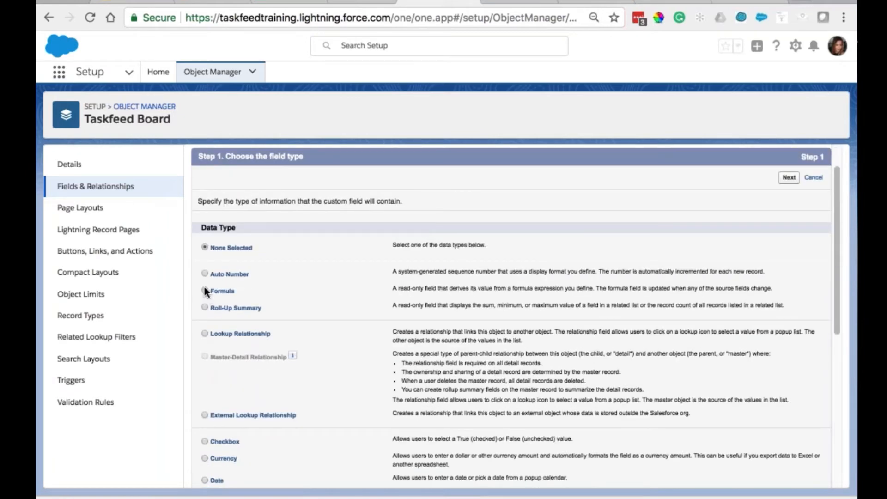
scroll(346, 275, down, 10)
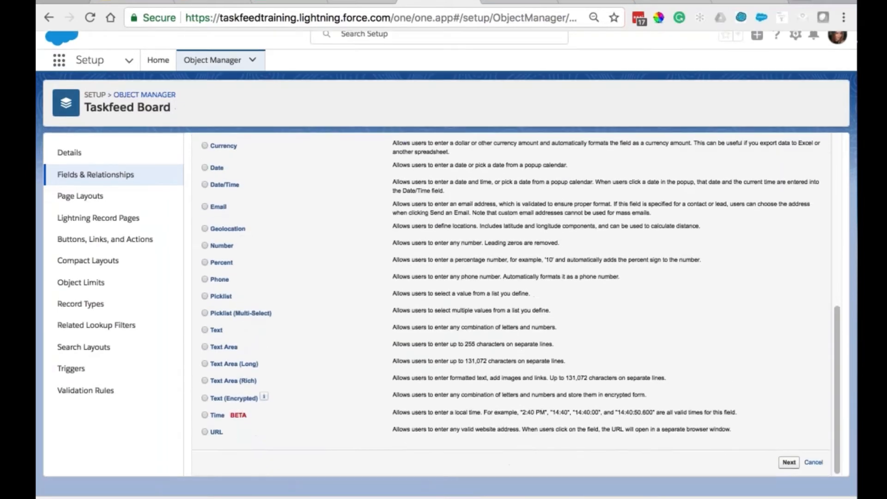
click(789, 474)
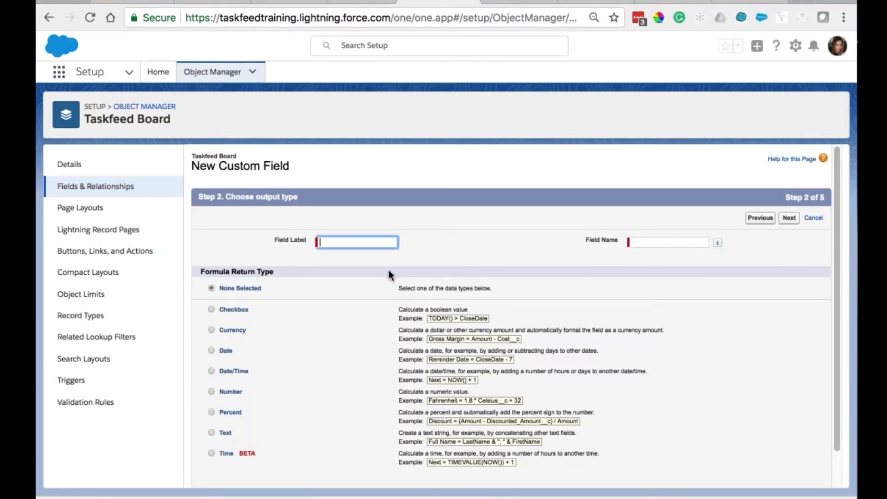
- Label the formula field "Opportunity Close Date" and set its return type to Date
text(Opportunity Close Date)
key(Tab)
scroll(388, 269, down, 1)
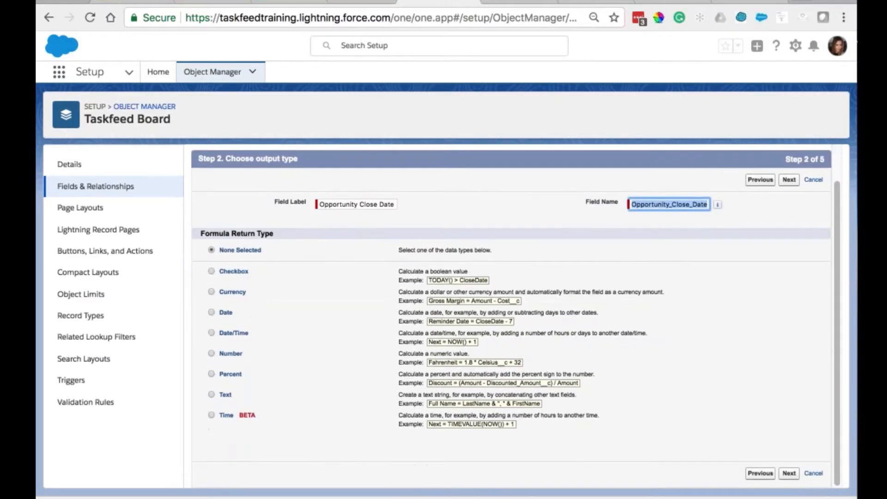
click(212, 312)
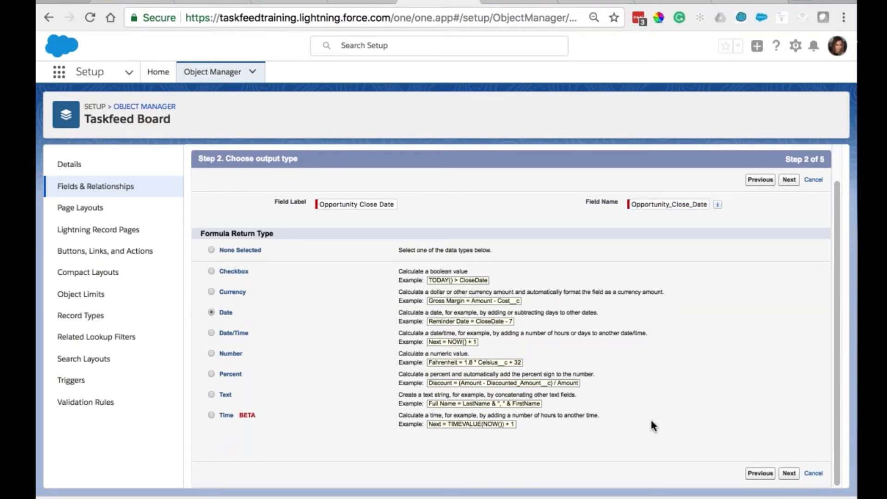
click(790, 474)
- Insert the related Opportunity's Close Date field into the advanced formula
click(271, 285)
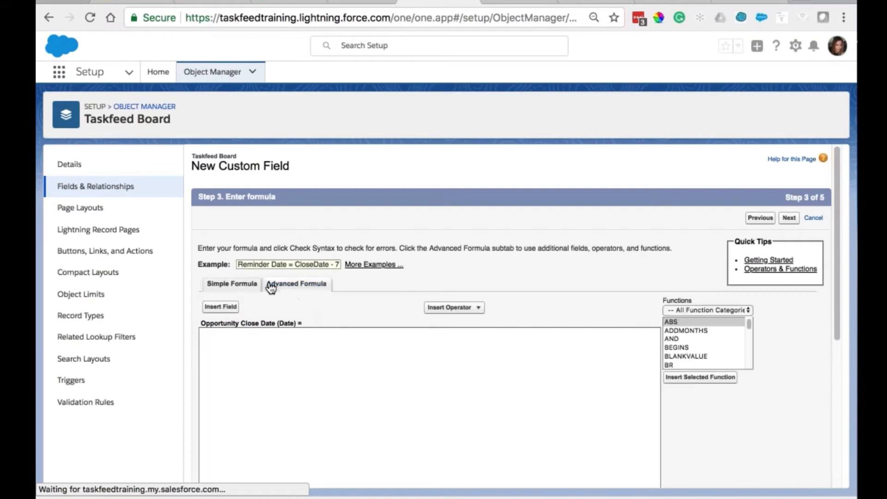
click(221, 306)
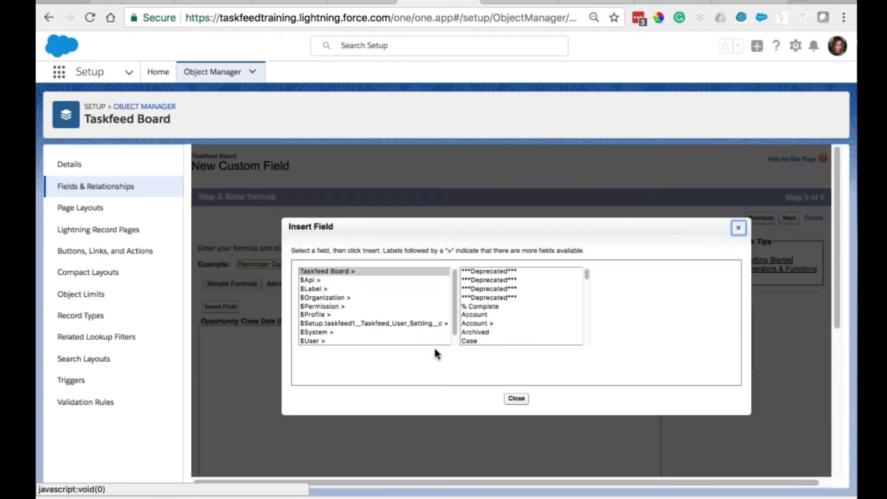
scroll(487, 285, down, 3)
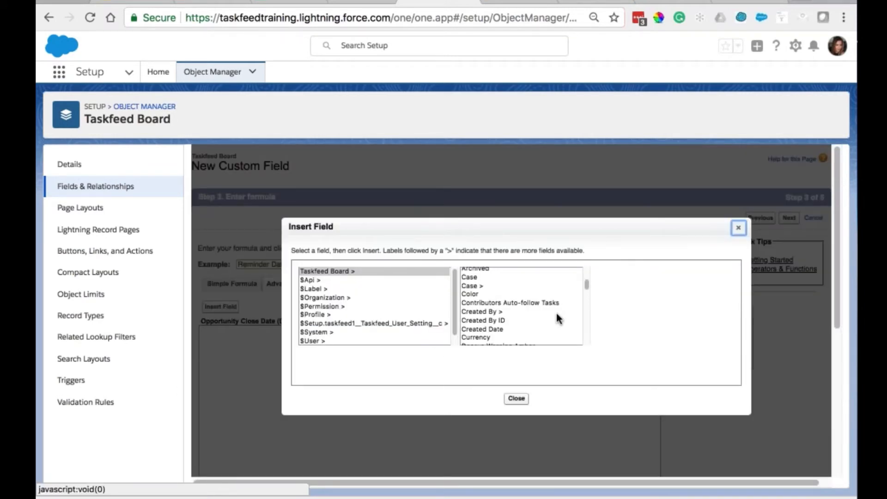
scroll(557, 315, down, 15)
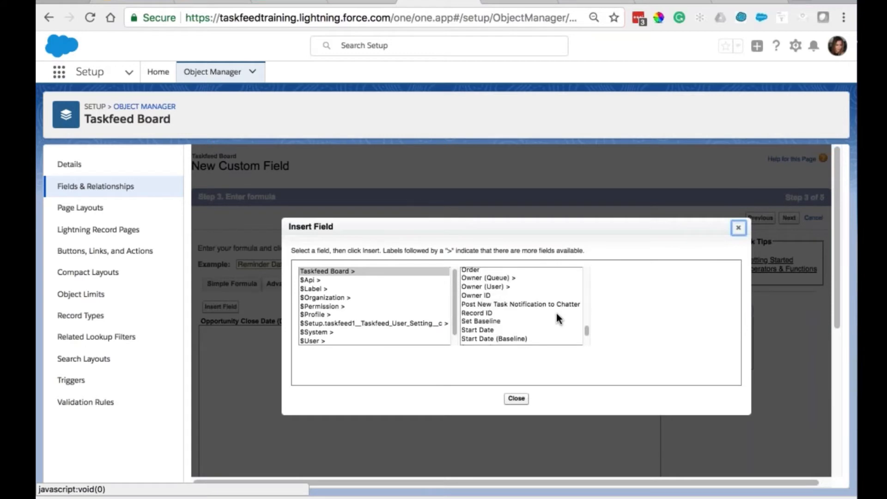
scroll(556, 311, up, 5)
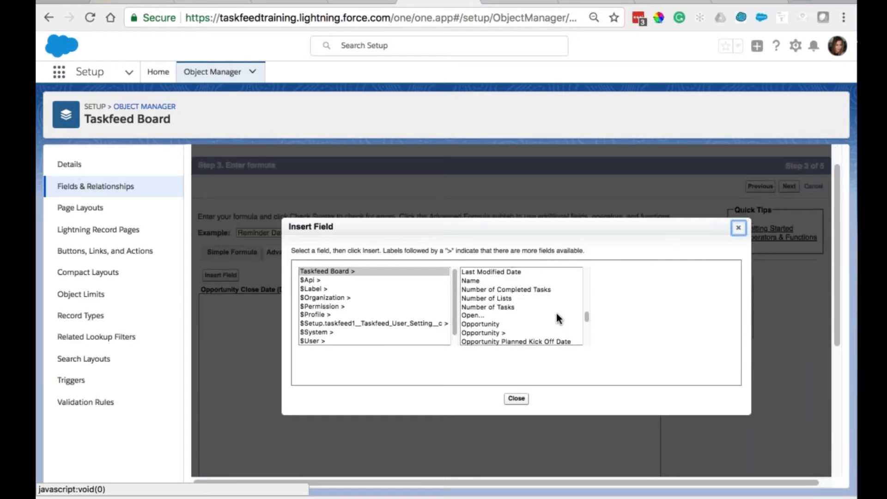
click(492, 331)
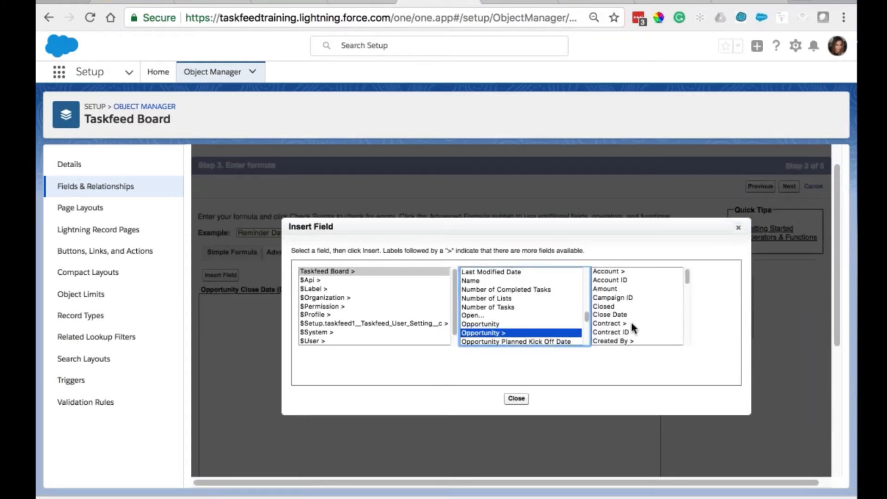
click(618, 315)
click(663, 325)
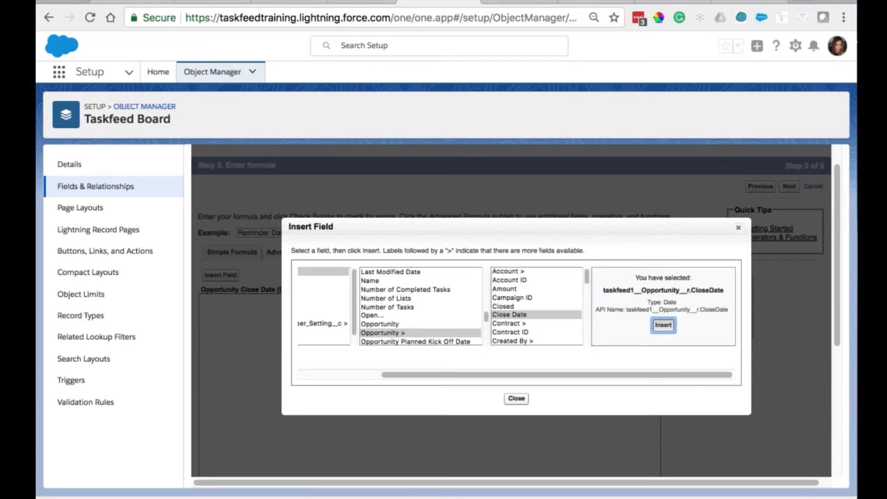
- Check the syntax of the Opportunity Close Date formula
scroll(417, 367, down, 5)
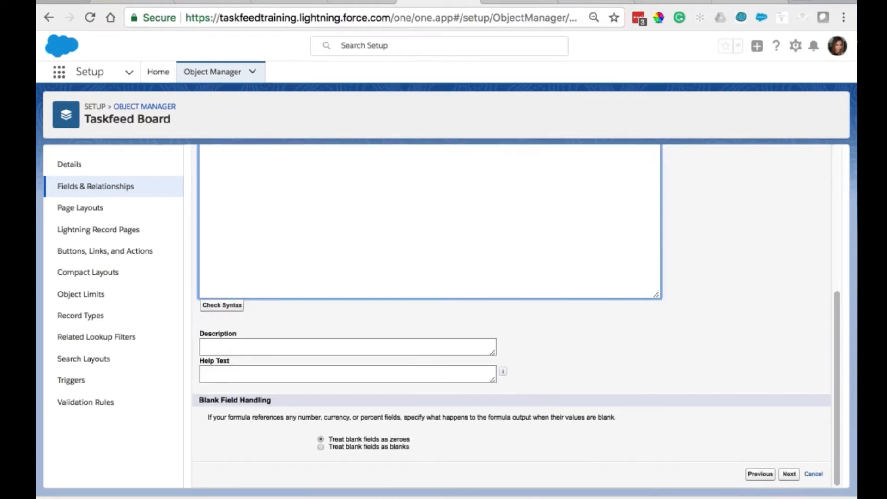
click(216, 314)
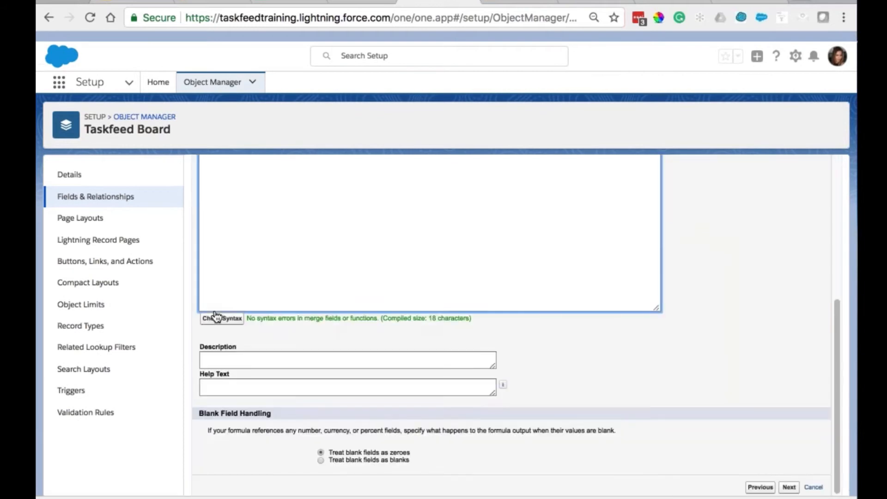
scroll(217, 318, down, 2)
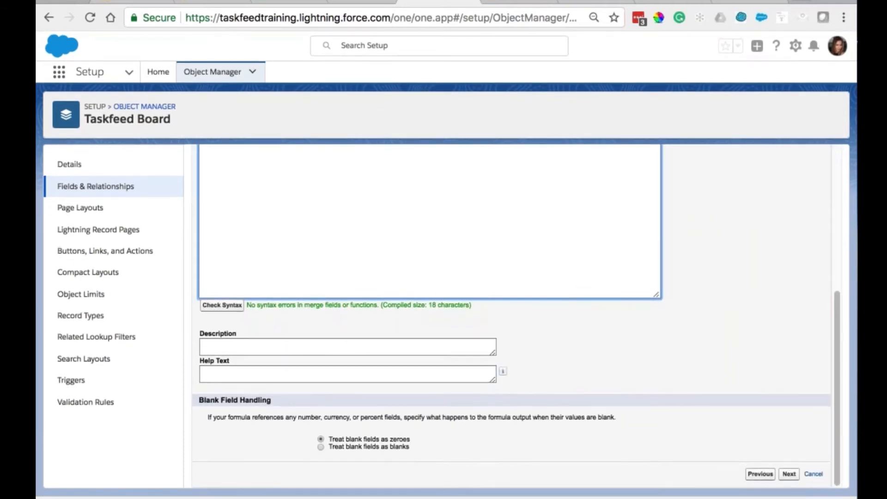
- Accept the default field-level security and page layout for the Opportunity Close Date field and save it
click(788, 474)
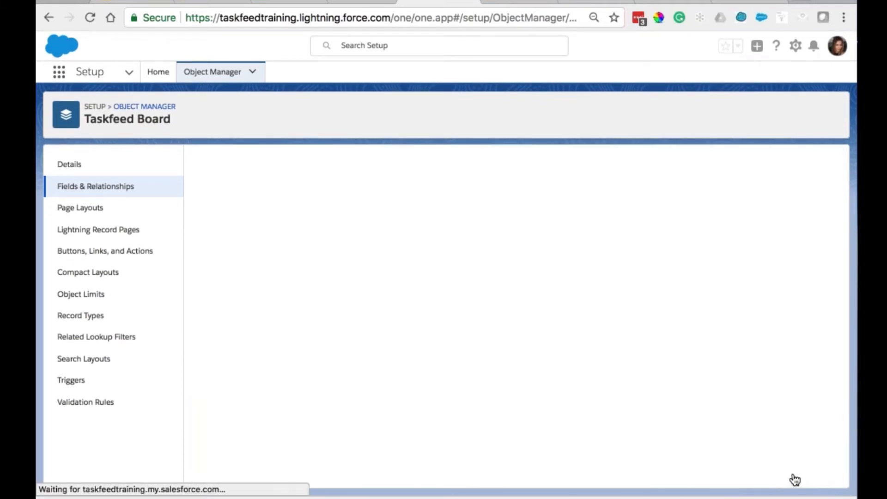
scroll(622, 199, down, 3)
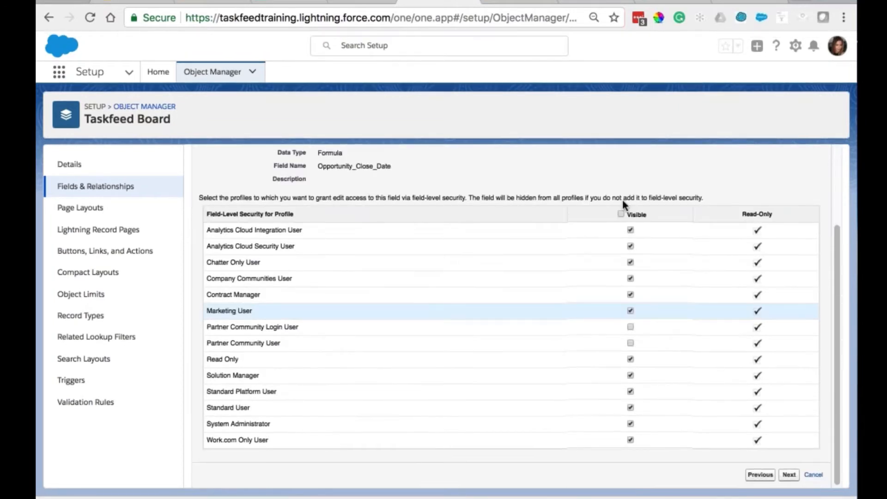
click(789, 475)
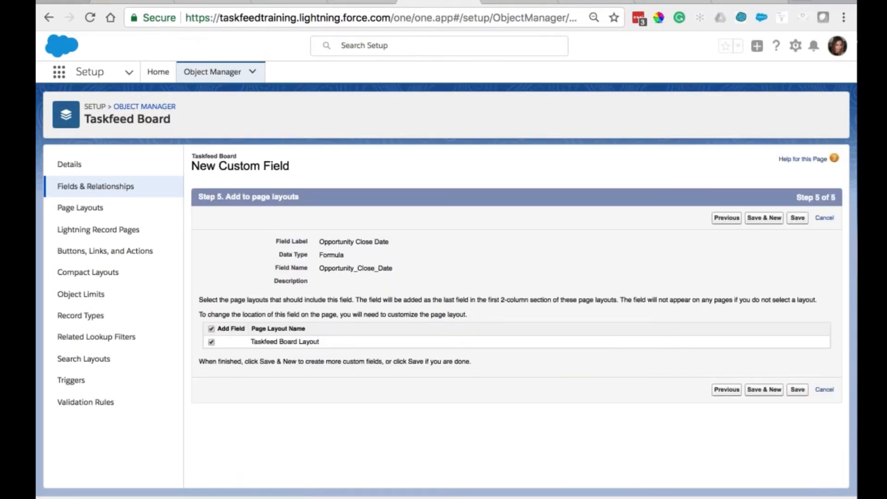
click(798, 390)
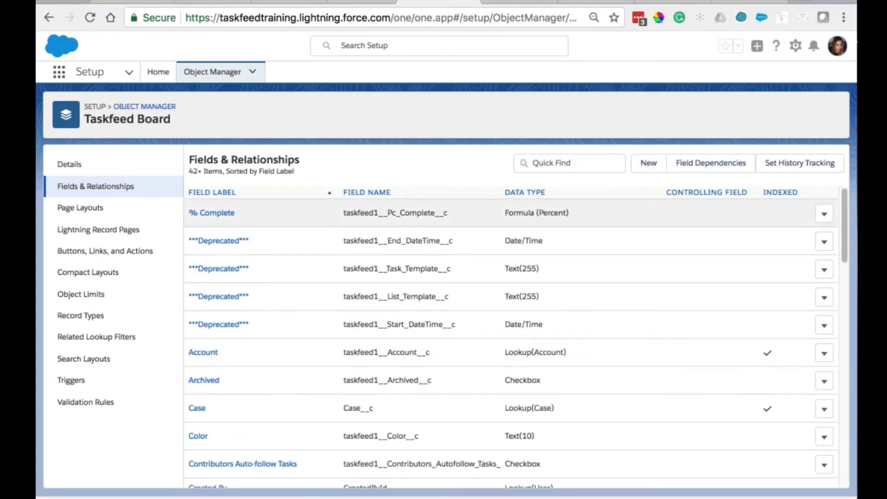
- Find the Opportunity Close Date field in the Taskfeed Board field list and copy its API name
scroll(508, 296, down, 18)
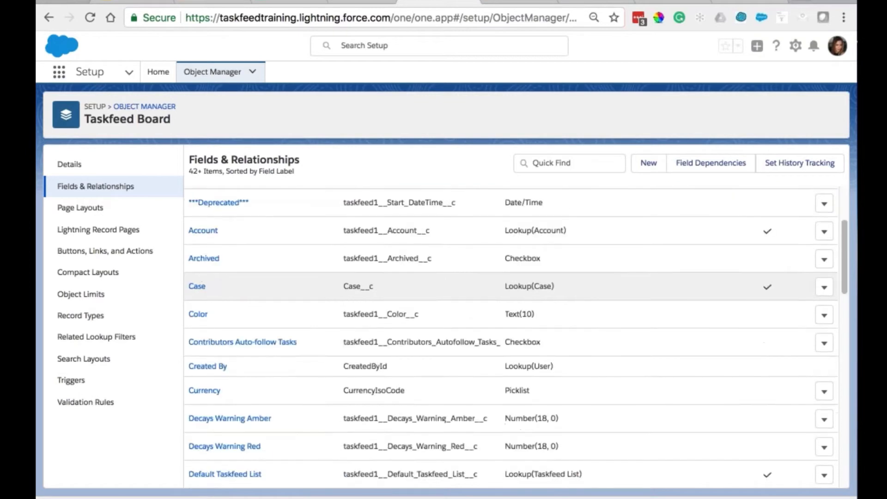
scroll(509, 278, down, 3)
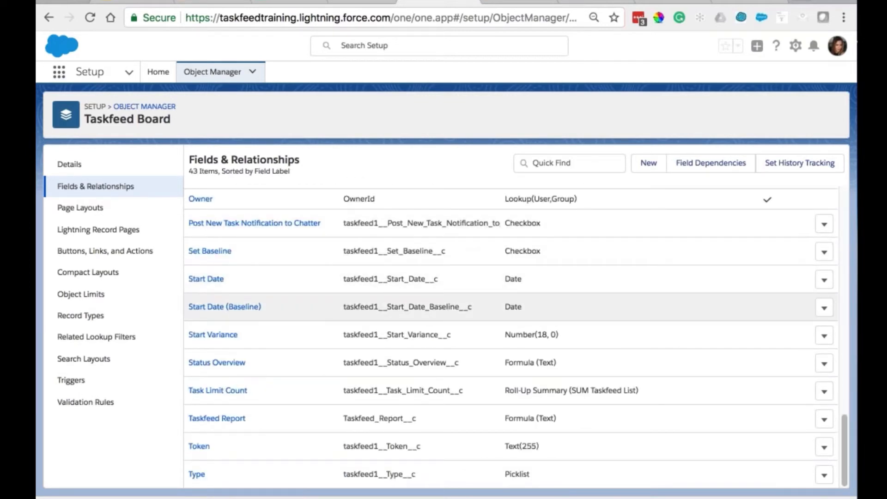
scroll(509, 307, up, 5)
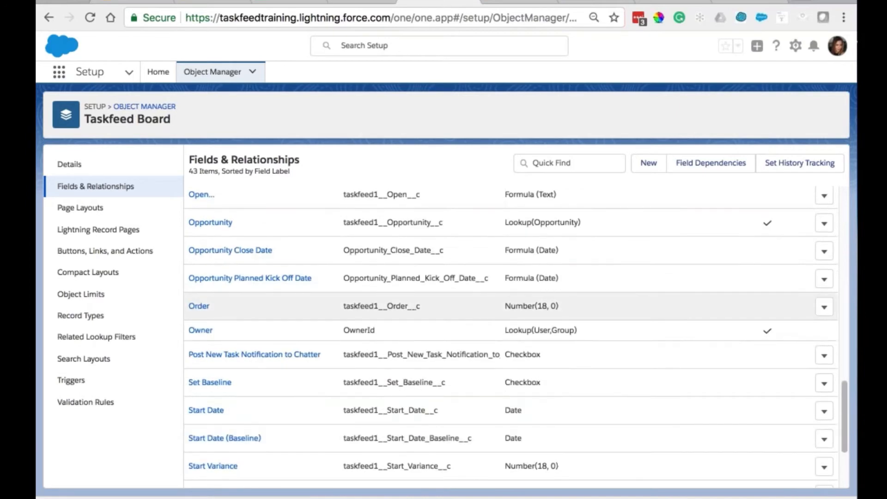
double_click(441, 250)
key(ctrl+c)
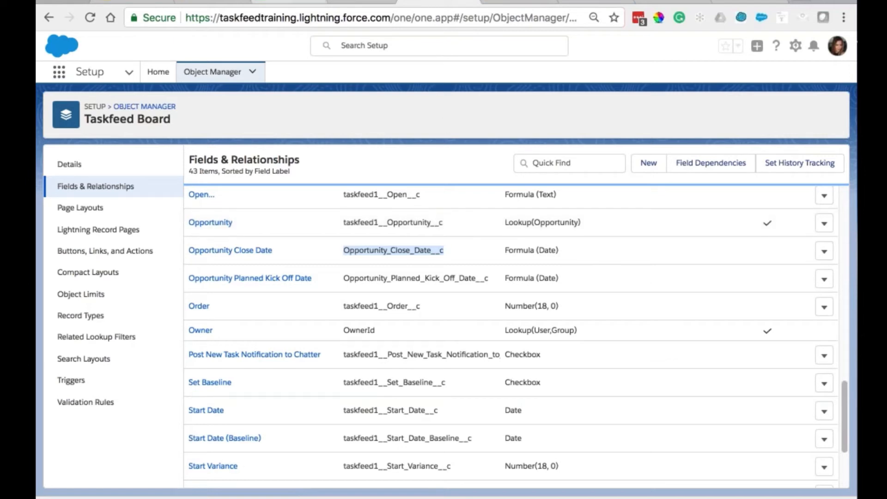
- In the Webinar Taskfeed Templates spreadsheet, replace the Internal Handover task's Start Date with Opportunity_Close_Date__c
click(283, 1)
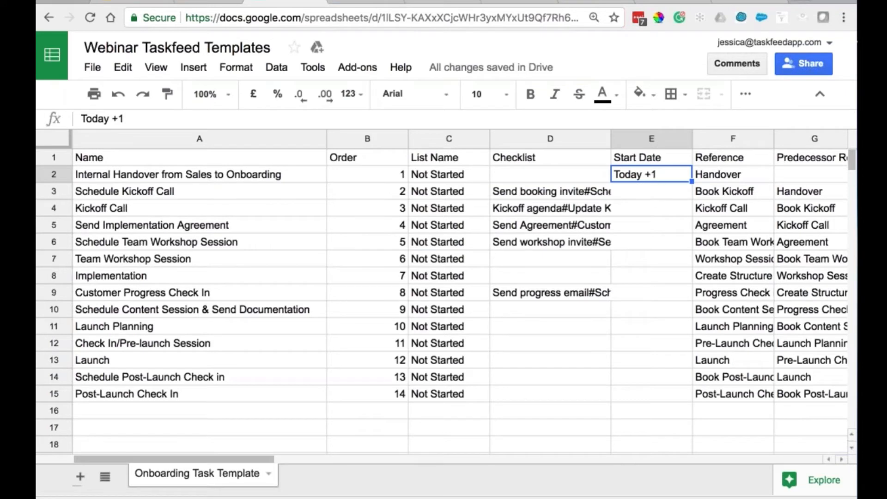
double_click(651, 174)
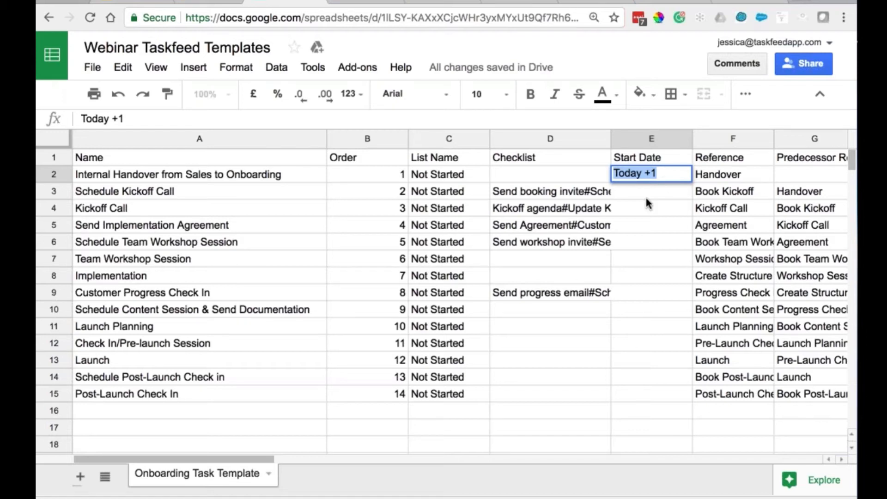
key(ctrl+v)
click(730, 240)
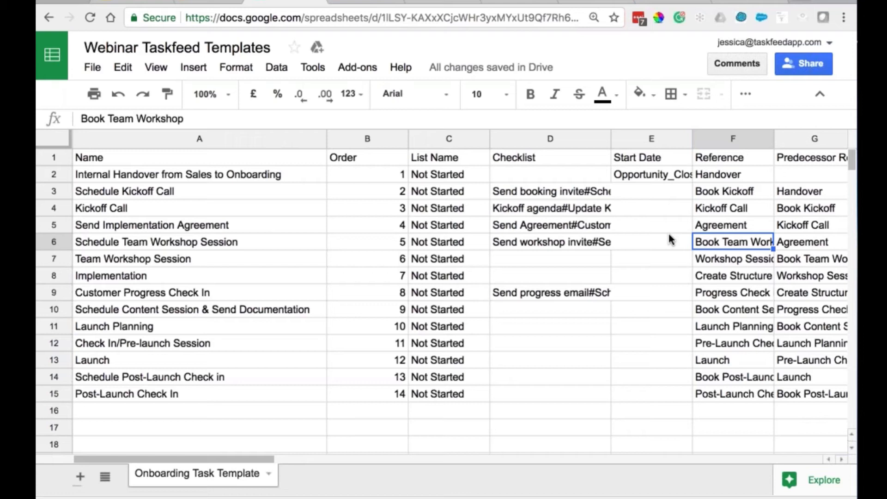
click(628, 175)
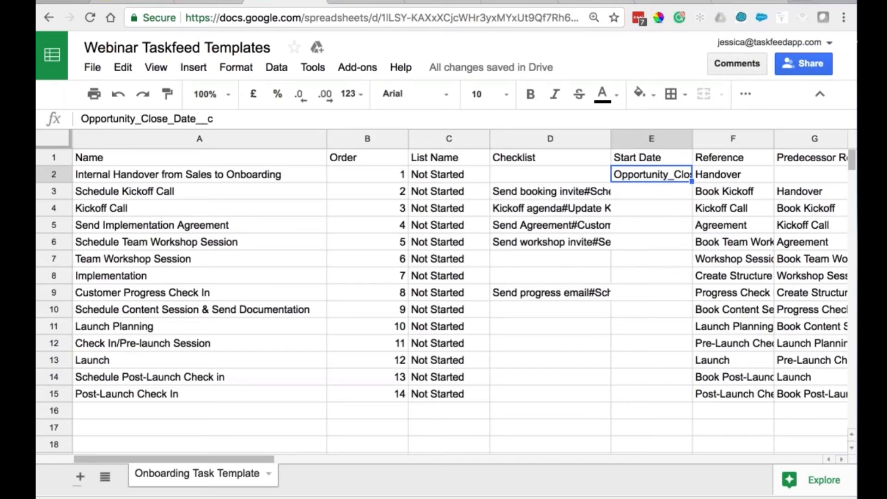
- Download the Onboarding Task Template sheet as a CSV file
click(96, 68)
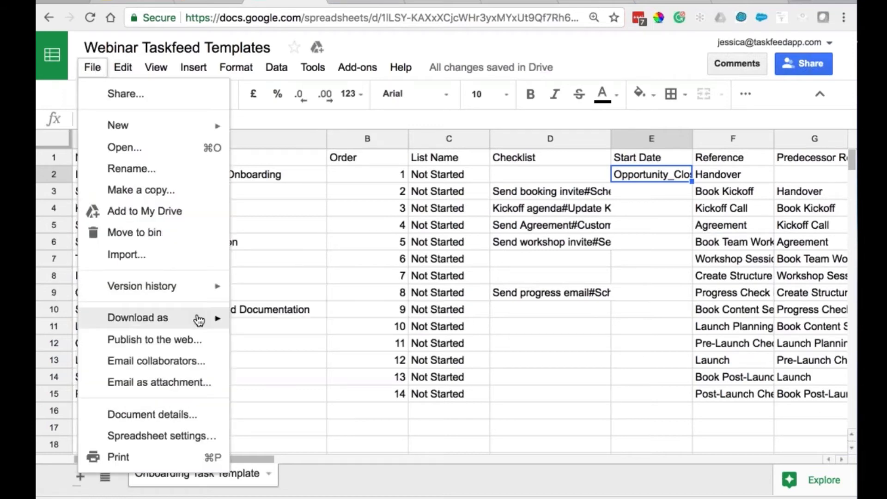
mouse_move(199, 318)
click(363, 410)
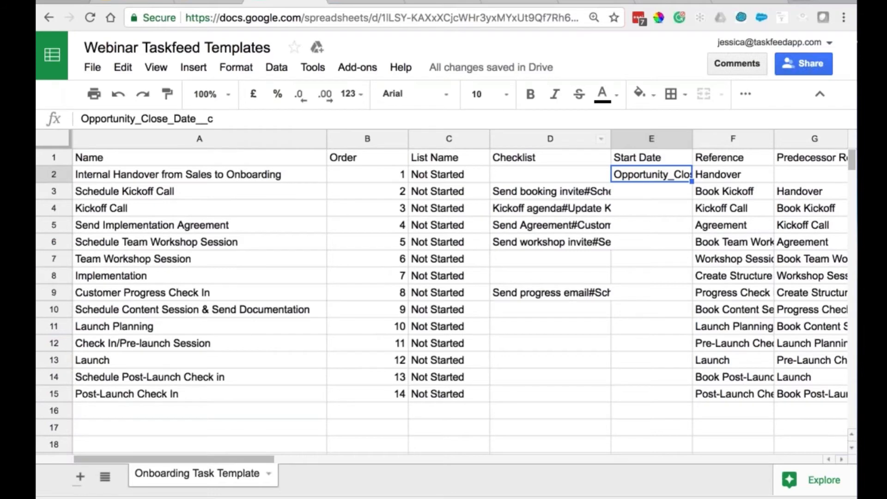
- Back in Salesforce, review the Acme Widget Design board, the board list and the Universal Containers-200 Widgets opportunity's close date
click(432, 5)
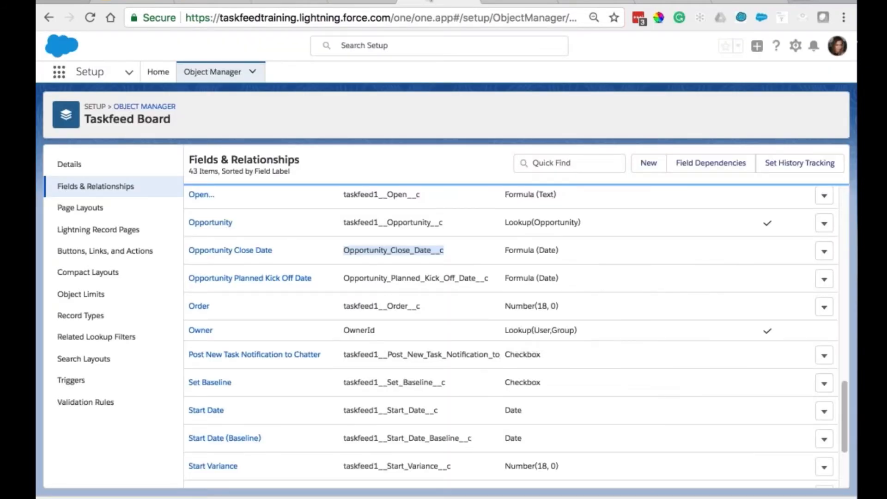
click(466, 2)
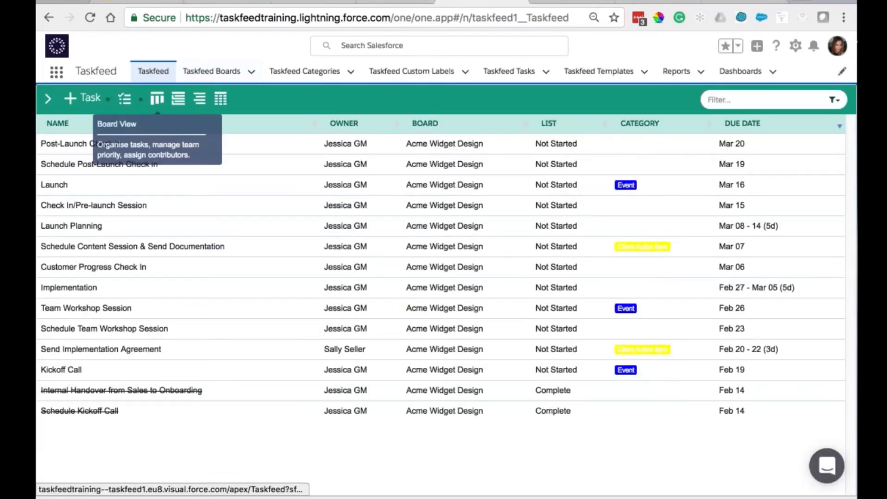
click(157, 98)
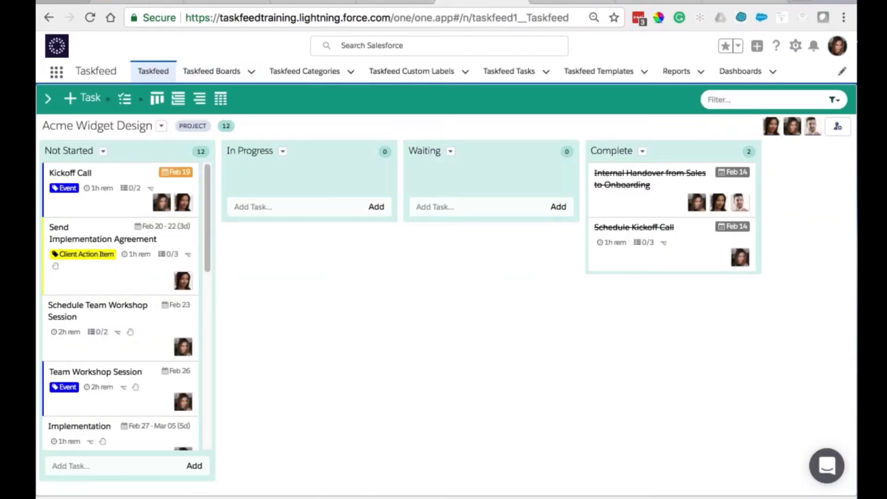
click(389, 2)
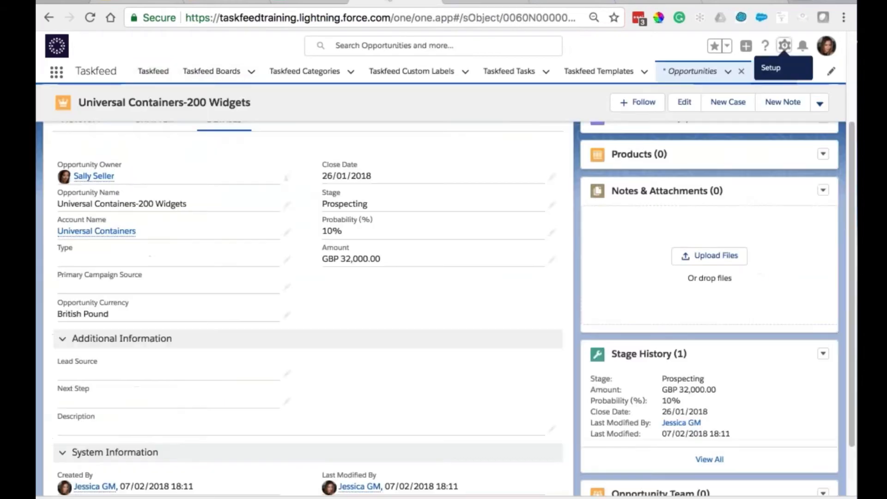
click(486, 2)
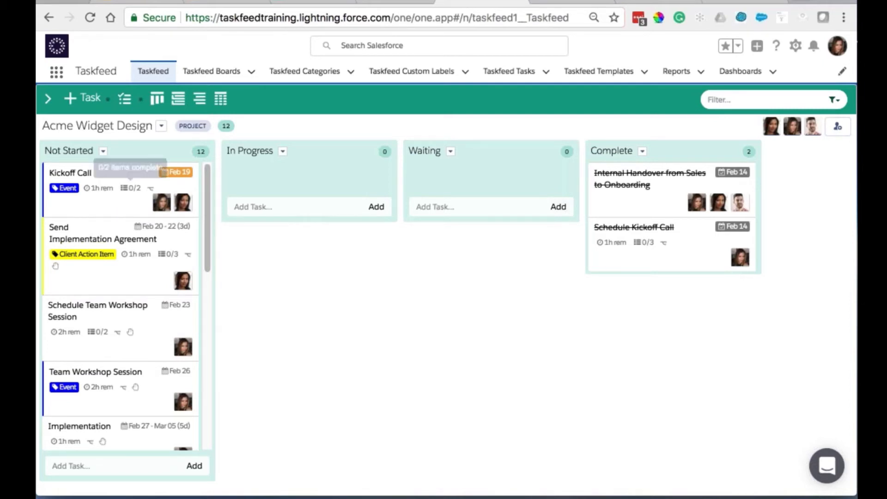
mouse_move(184, 177)
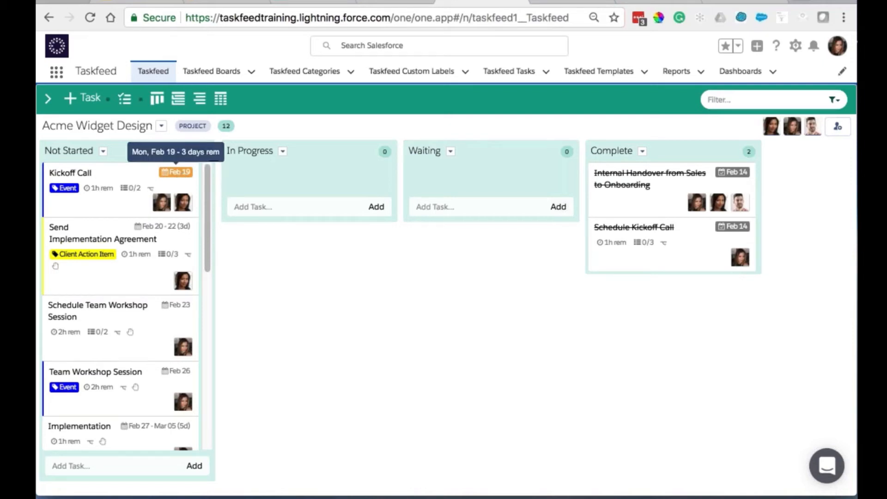
click(48, 99)
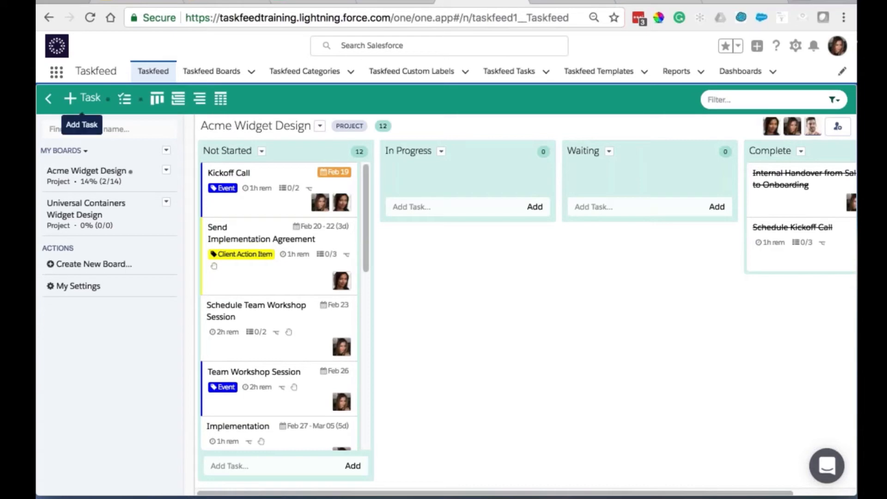
- Open the Quick Implementation record in Taskfeed Templates and look over its current task preview
click(90, 17)
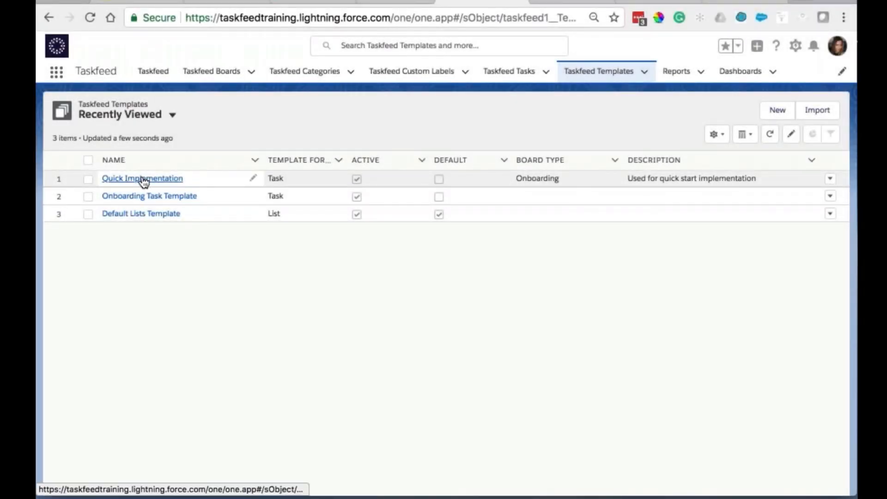
click(143, 179)
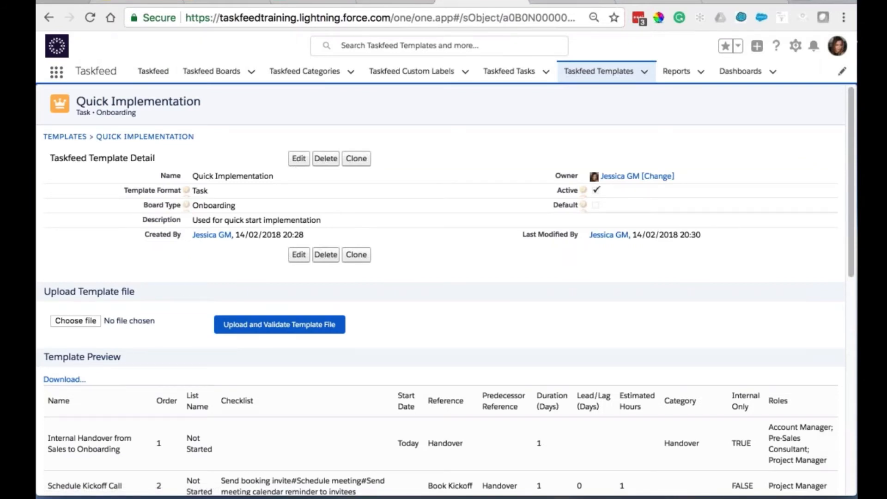
scroll(444, 290, down, 10)
scroll(116, 368, up, 10)
- Upload and validate "Webinar Taskfeed Templates - Onboarding Task Template (2).csv" as the Quick Implementation template file
click(74, 319)
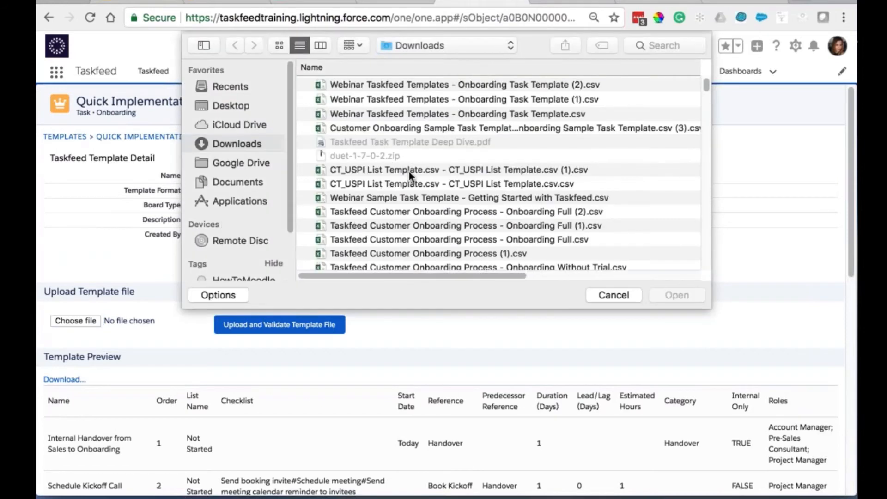
click(551, 83)
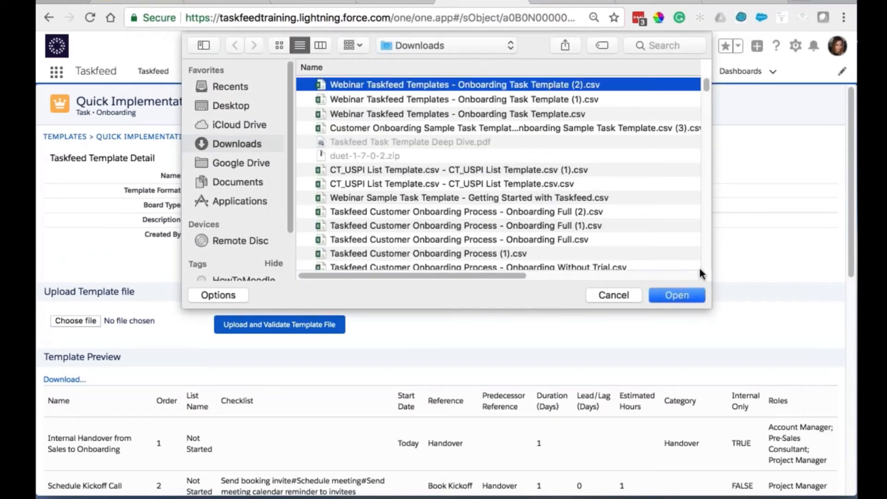
click(678, 296)
click(274, 326)
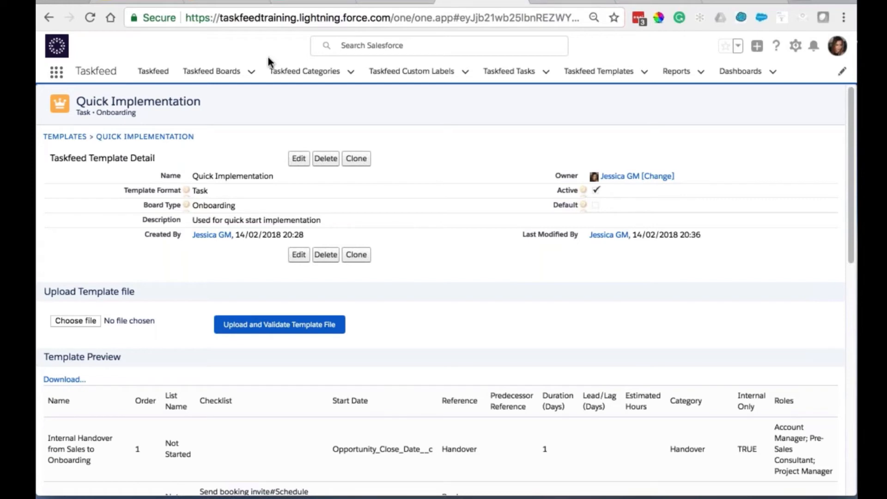
- Start a new Taskfeed board named "Universal Containers Onboarding" with the type Onboarding
click(160, 78)
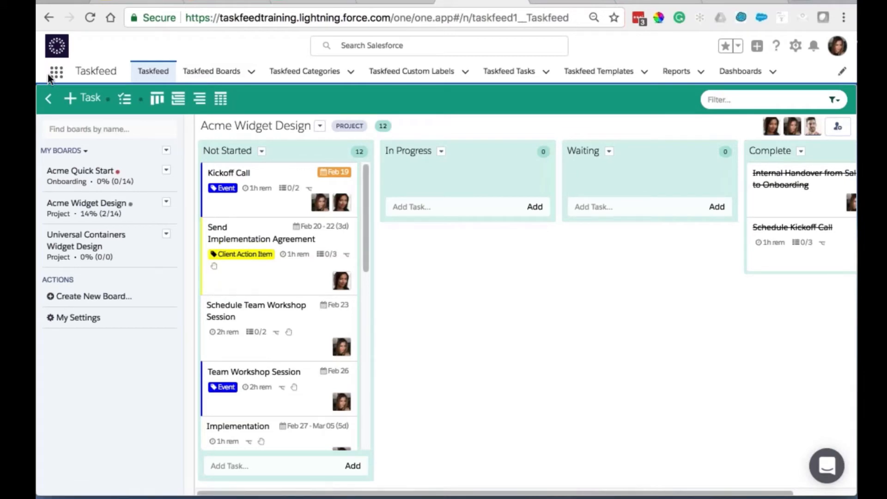
click(89, 297)
text(Univer)
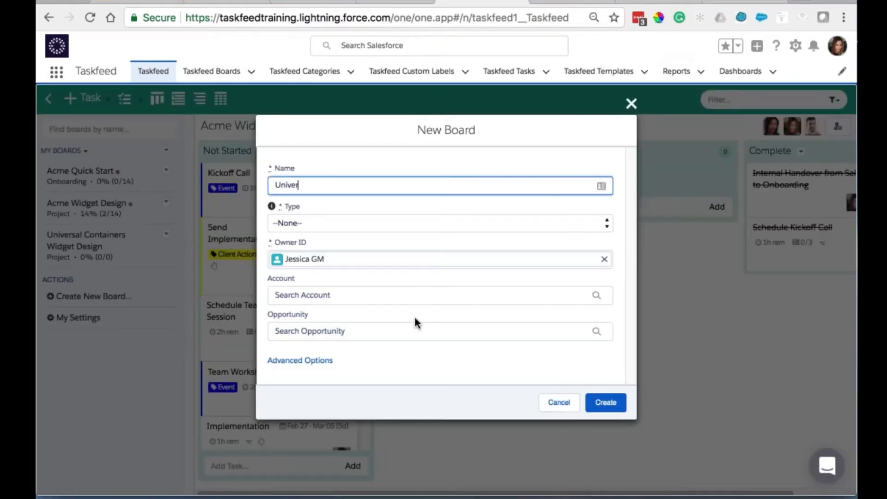
text(sal Containers Onboarding)
click(367, 224)
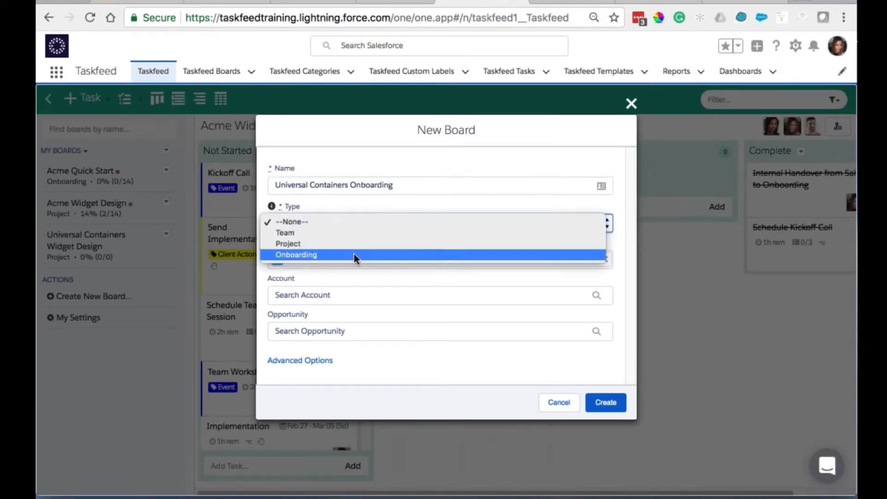
click(354, 255)
- Link the new board to the Universal Containers account and the Universal Containers-200 Widgets opportunity, and create it
click(354, 295)
text(Un)
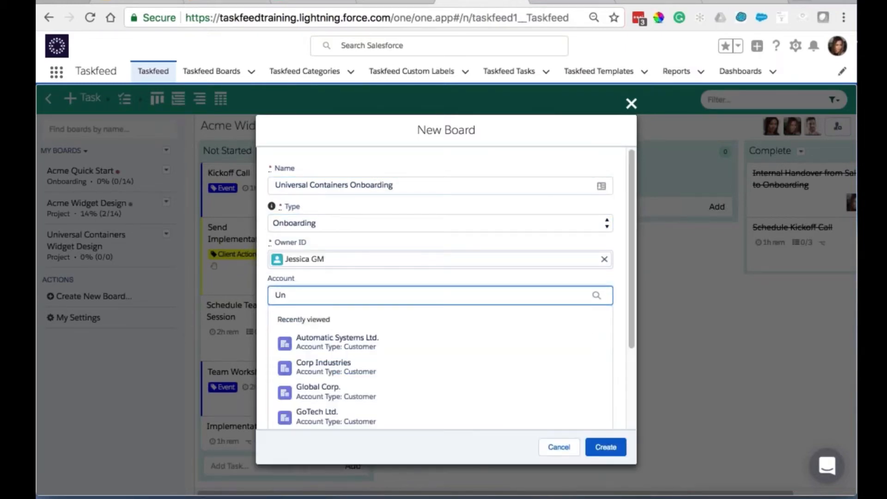
click(322, 335)
click(317, 330)
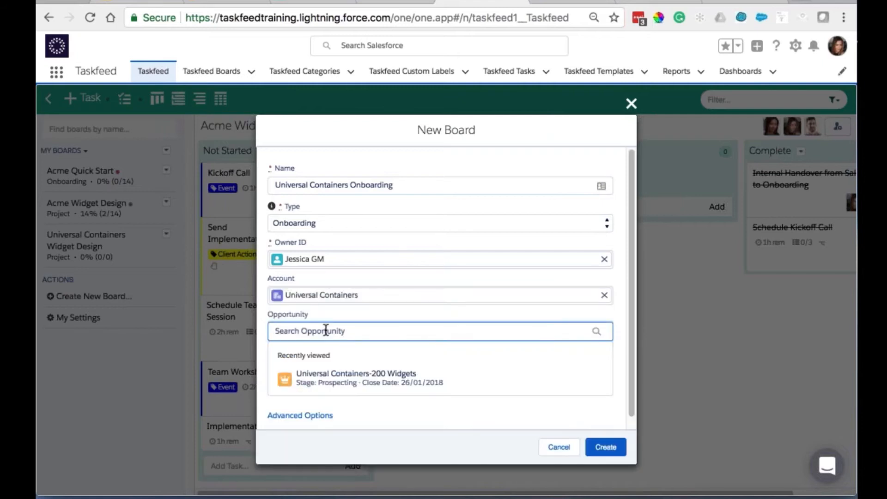
click(356, 377)
click(606, 402)
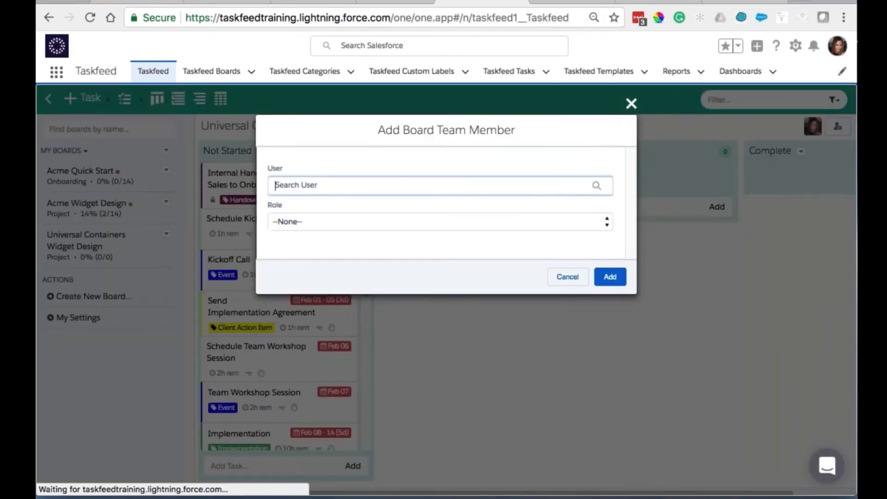
- Add the Data Analyst user to the Universal Containers Onboarding board as a team member
text(Dann)
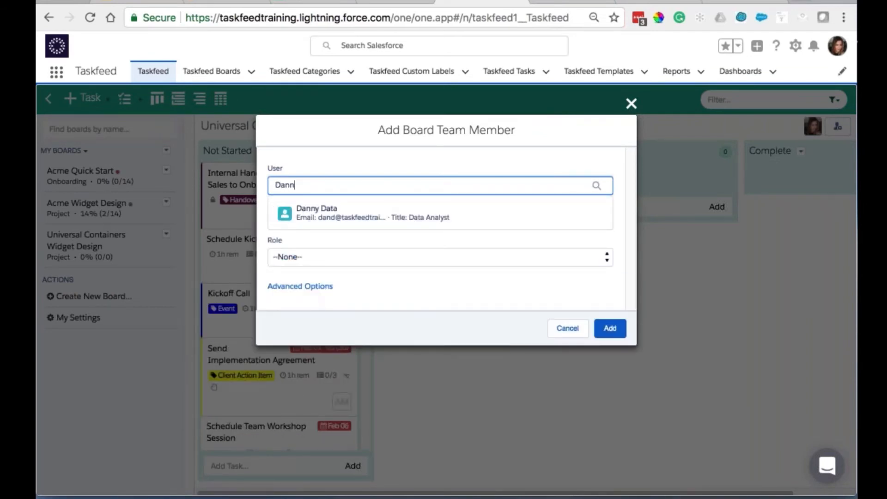
click(361, 213)
click(346, 216)
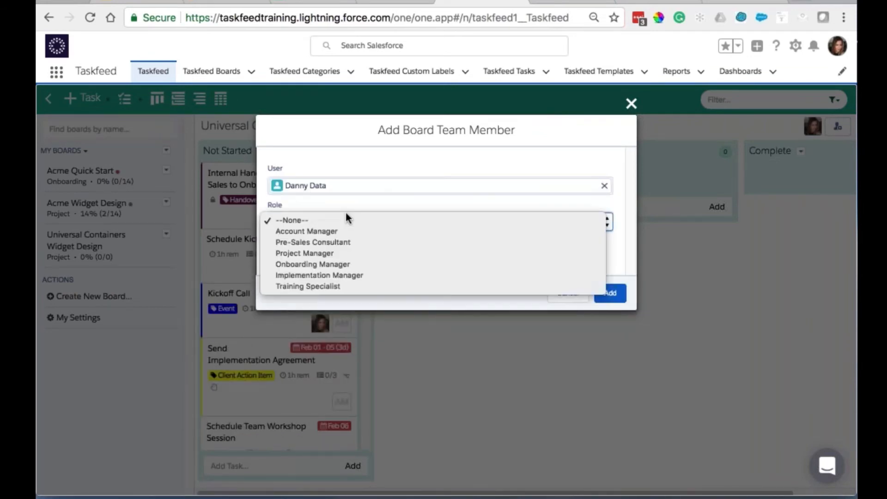
key(Return)
click(610, 293)
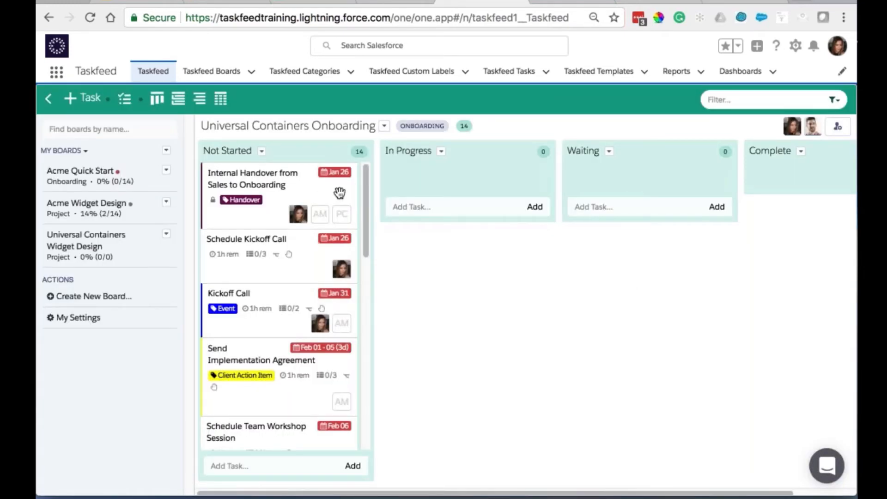
- Review the due dates of the tasks in the Not Started list of the Universal Containers Onboarding board
mouse_move(346, 175)
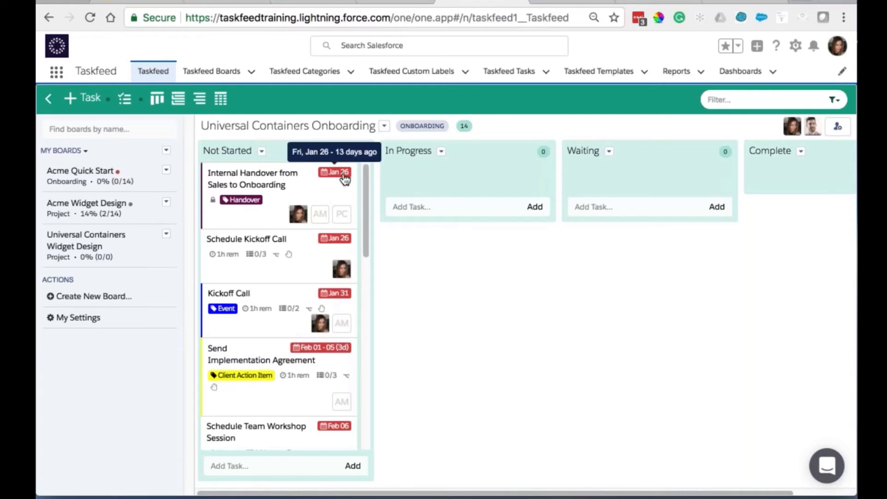
scroll(346, 178, down, 4)
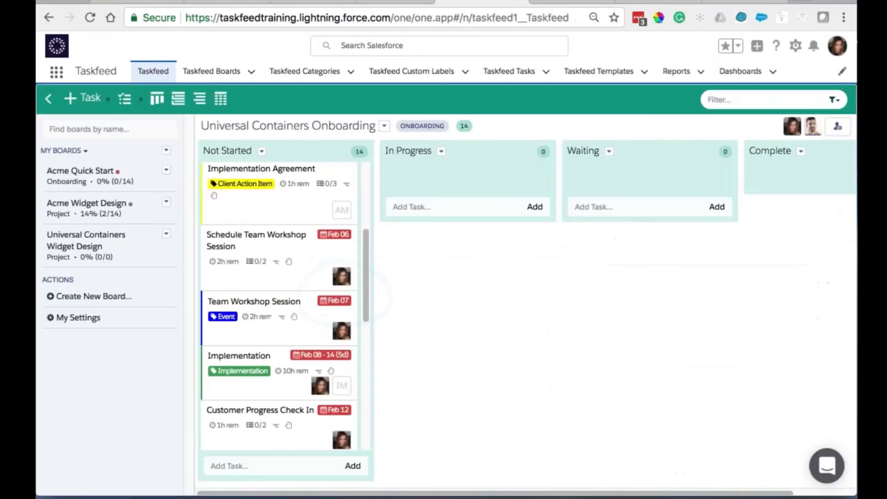
scroll(279, 305, up, 4)
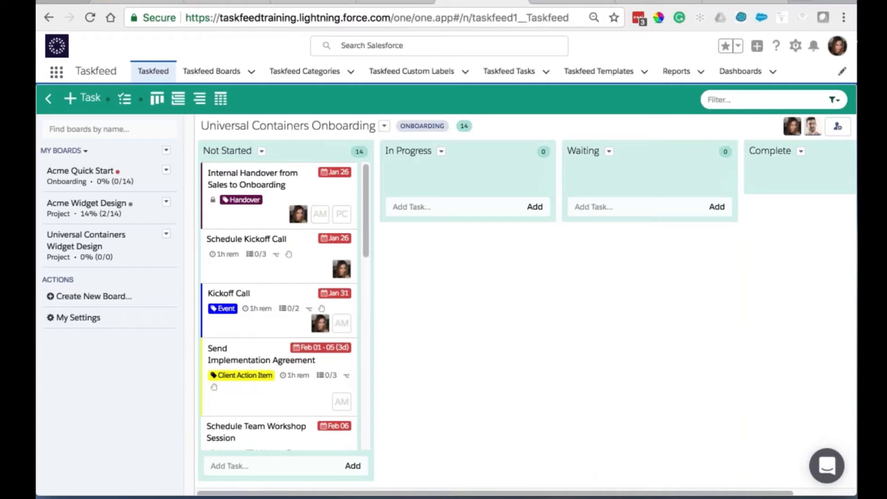
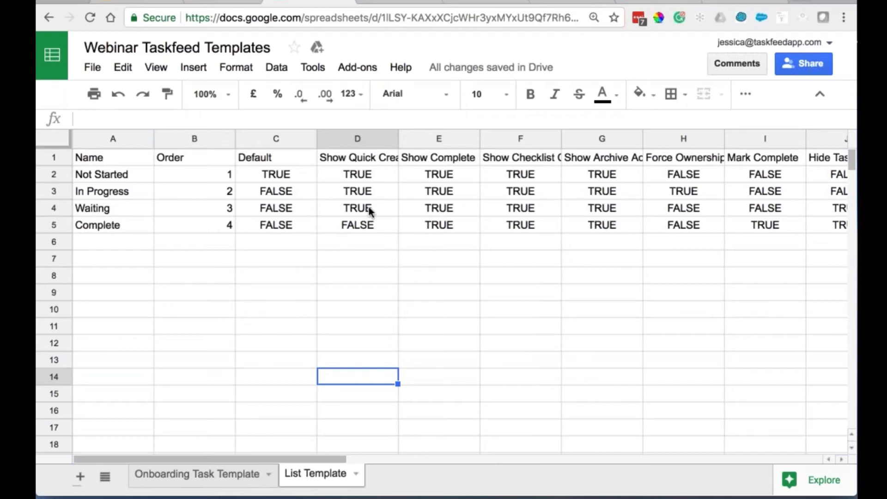
- Look over the List Template sheet in Google Sheets and the List Template Cheat Sheet article, ending back on the sheet
scroll(368, 206, right, 2)
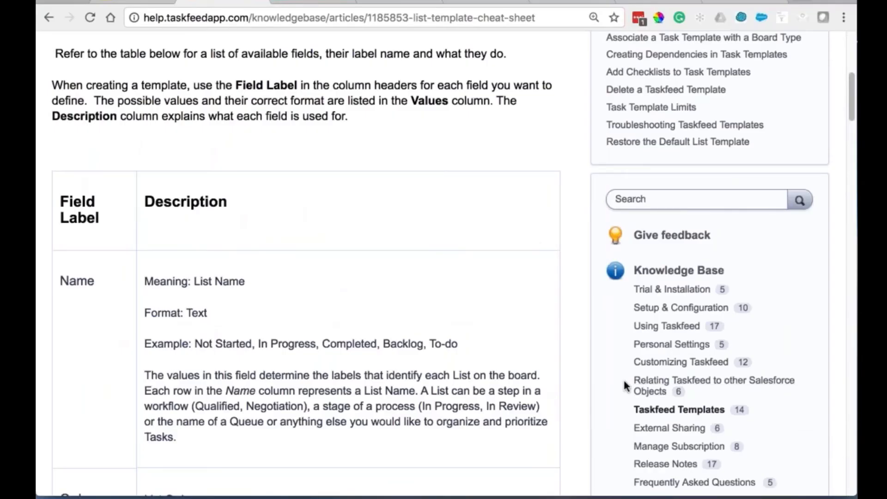
scroll(341, 269, up, 8)
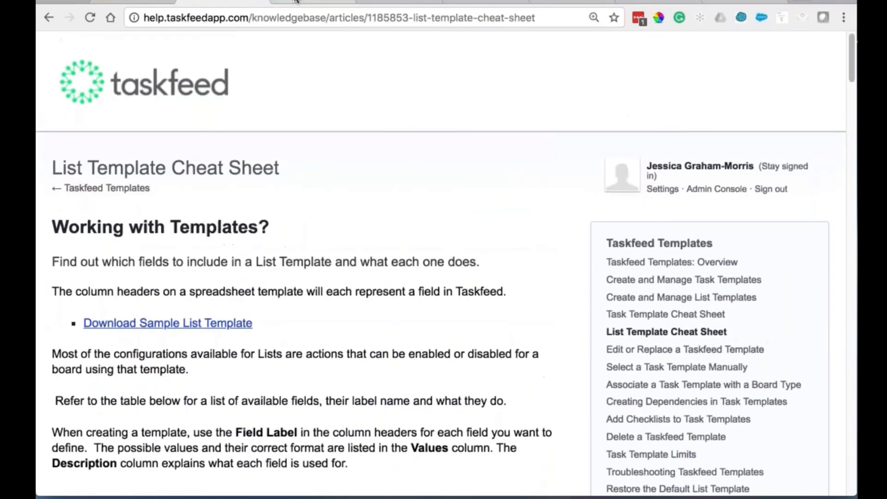
click(295, 1)
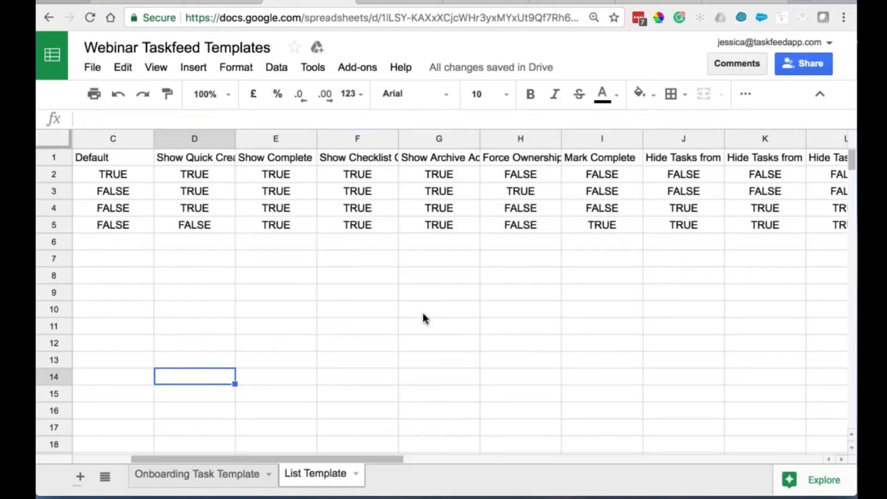
- Add a "Background Color" column header in cell O1 of the List Template sheet
scroll(423, 315, right, 4)
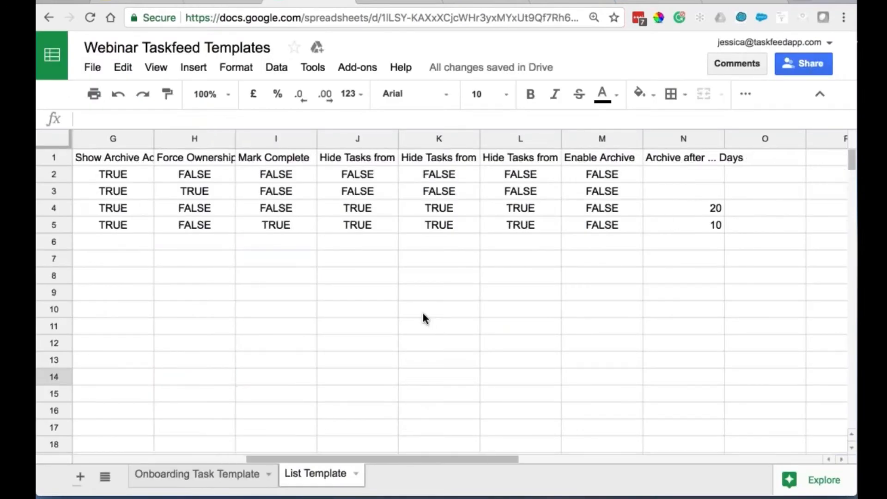
click(758, 155)
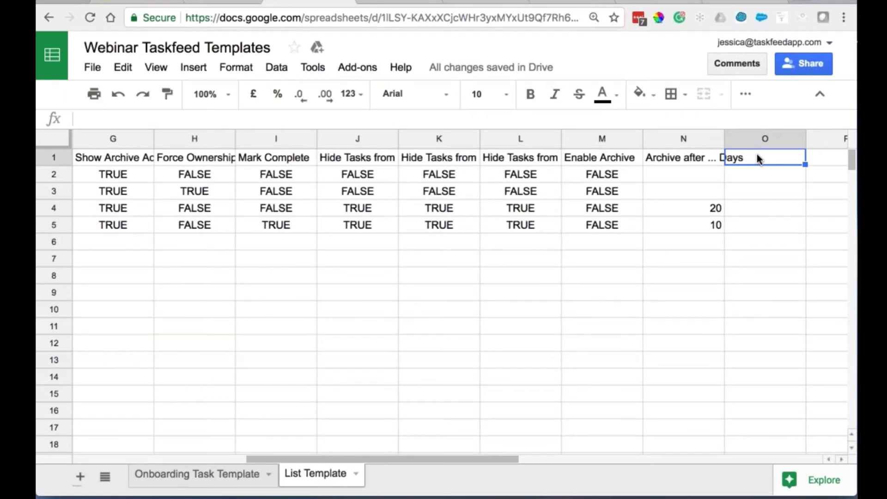
text(Bac)
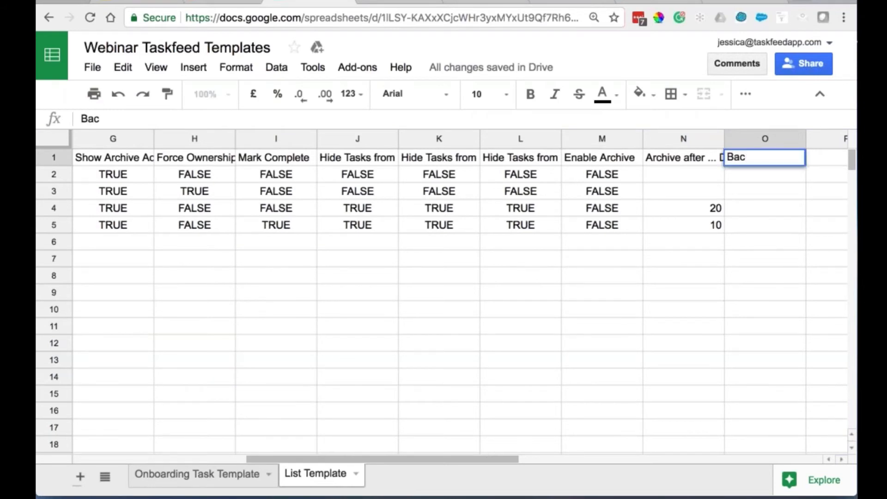
text(kground Color)
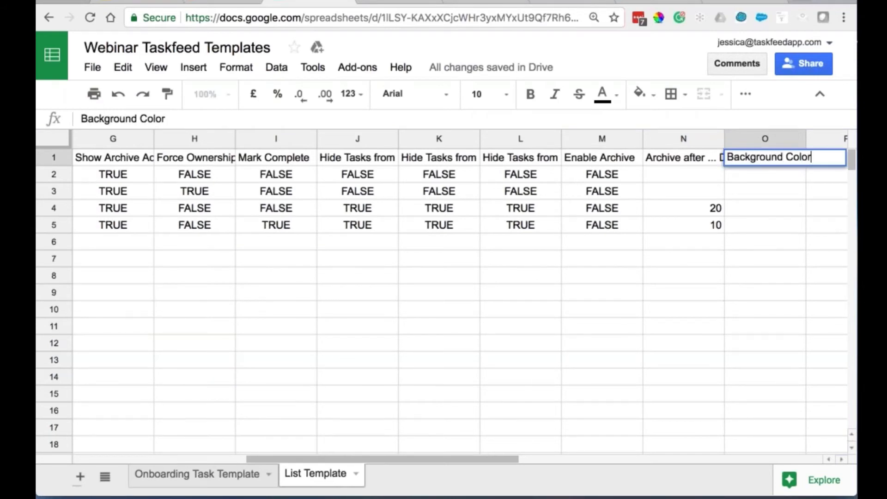
click(769, 181)
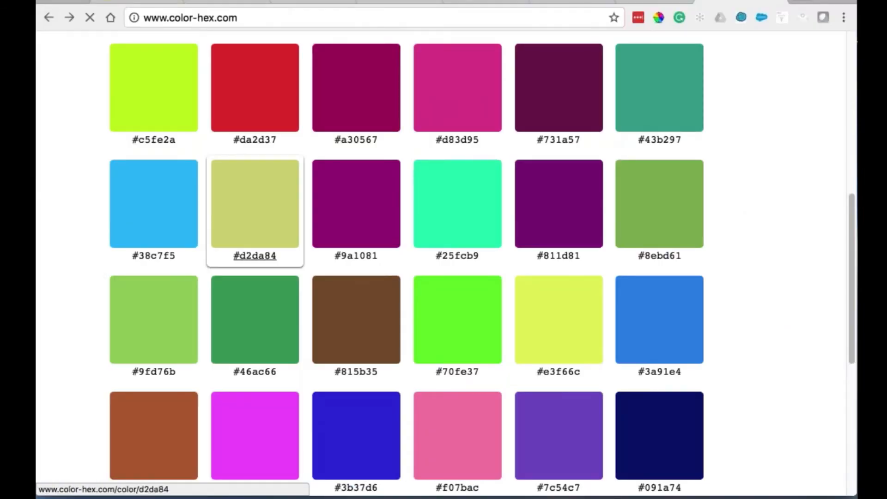
- Copy the hex code #38c7f5 from color-hex.com and paste it as values only into the first list's Background Color cell, O2
drag(131, 255, 183, 262)
key(super+c)
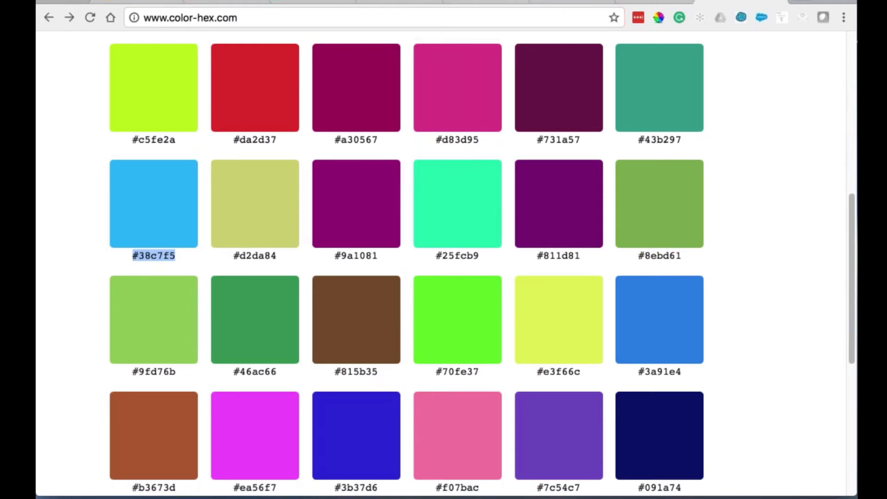
click(311, 3)
right_click(745, 174)
mouse_move(788, 259)
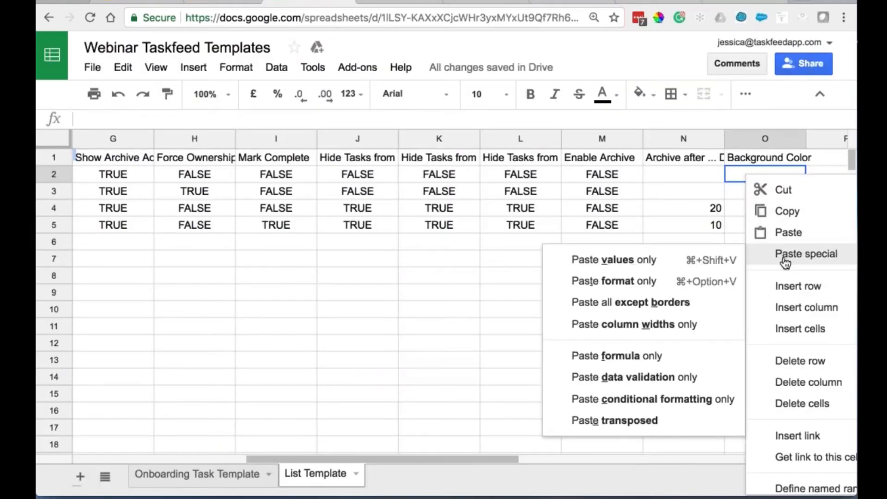
click(640, 259)
- Copy the hex code #7c54c7 from color-hex.com and paste it as values only into the second list's Background Color cell, O3
click(744, 191)
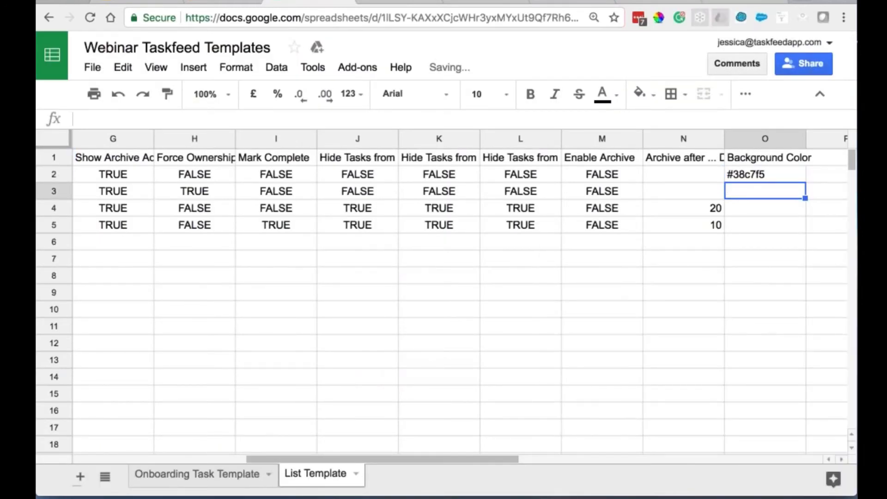
click(734, 3)
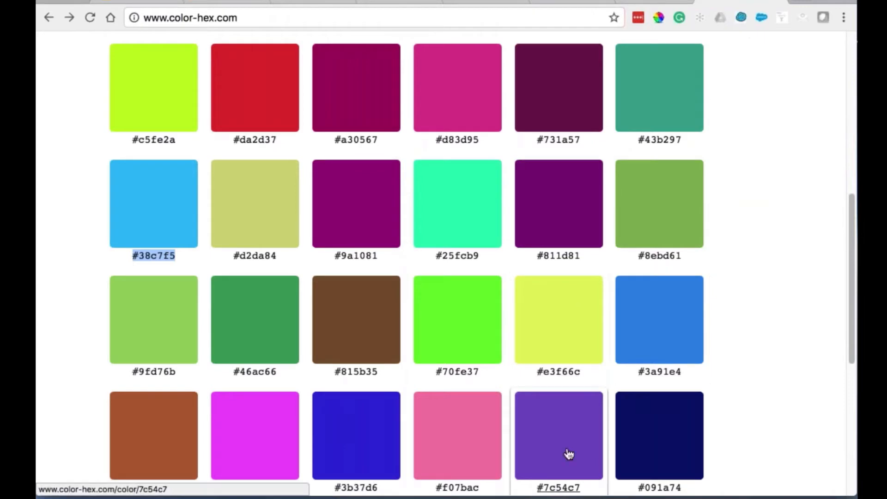
scroll(569, 451, down, 3)
drag(534, 349, 583, 347)
key(super+c)
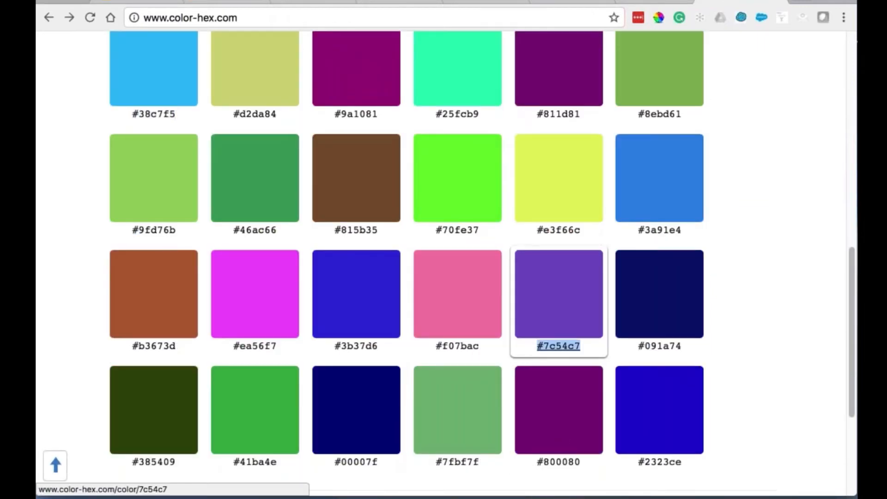
click(324, 4)
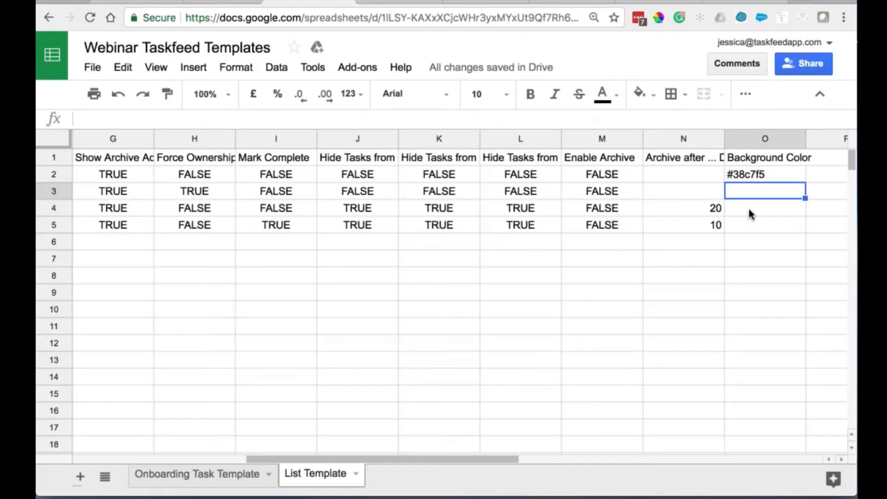
right_click(746, 192)
mouse_move(783, 272)
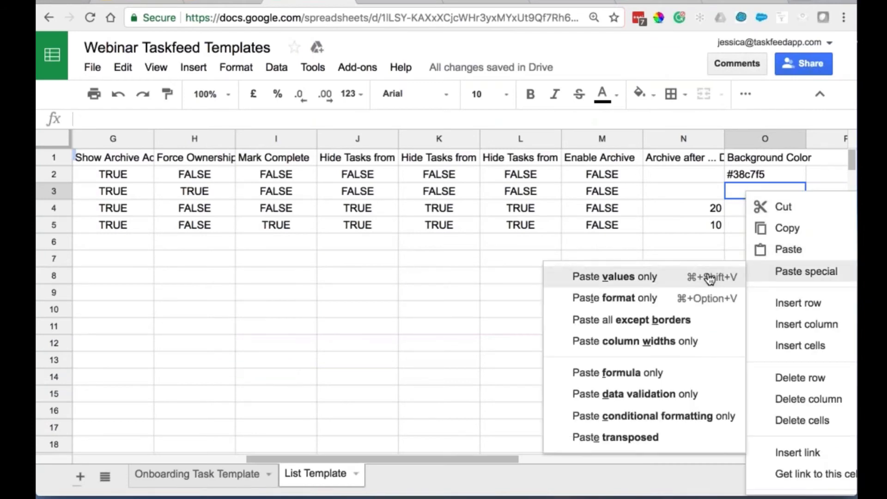
click(596, 277)
click(450, 295)
- Rename the four lists in the Name column as "To do", "Doing", "On Hold" and "Done"
scroll(448, 296, left, 3)
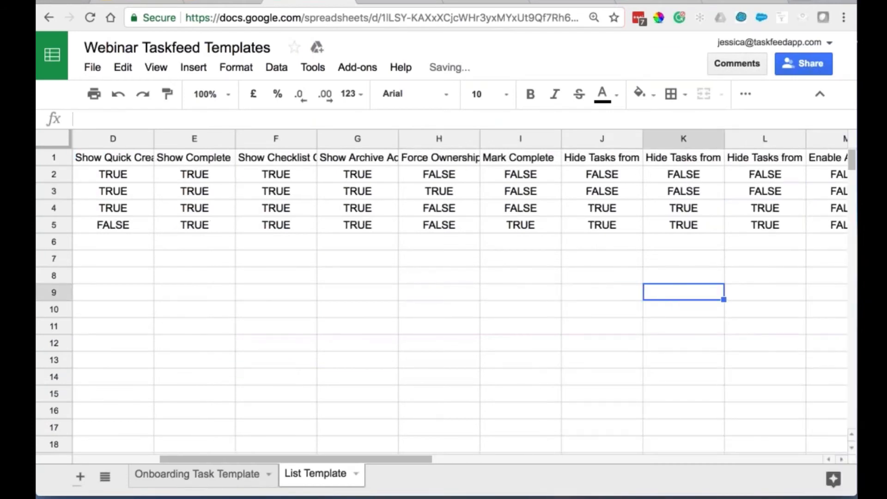
scroll(213, 296, left, 3)
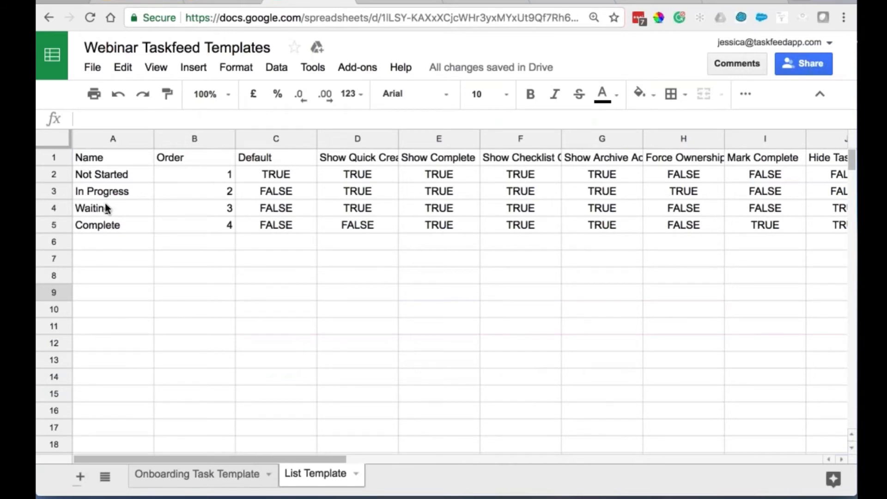
click(93, 193)
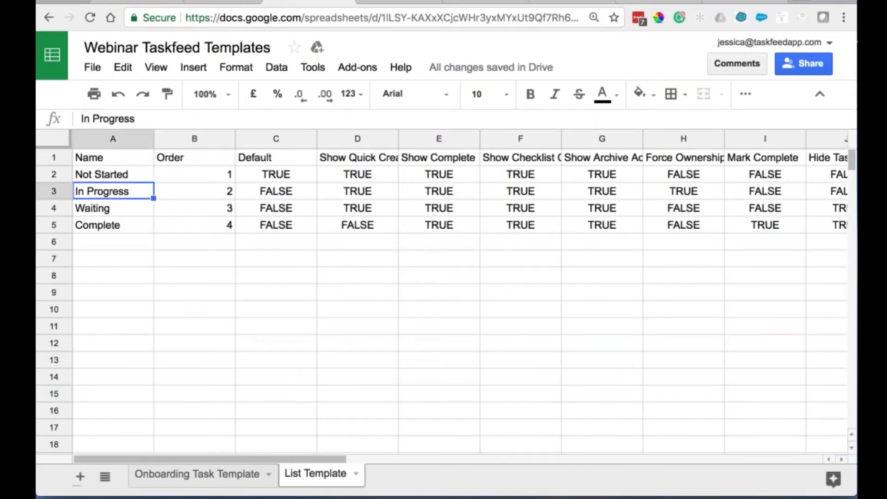
click(94, 174)
text(To do)
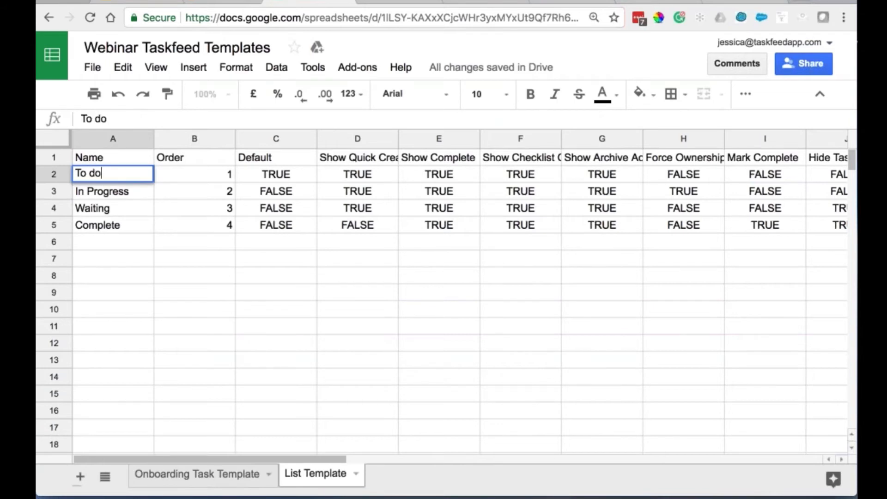
click(86, 191)
text(Doing)
key(Return)
text(On Hold)
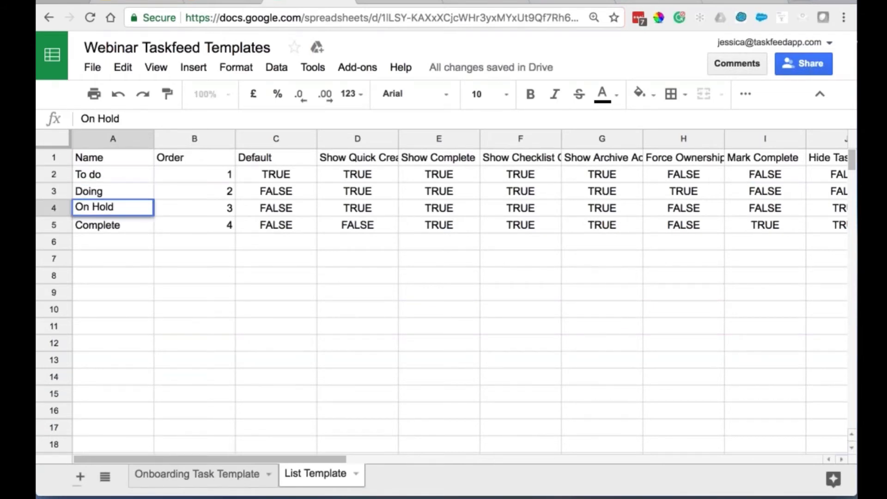
click(84, 229)
text(Done)
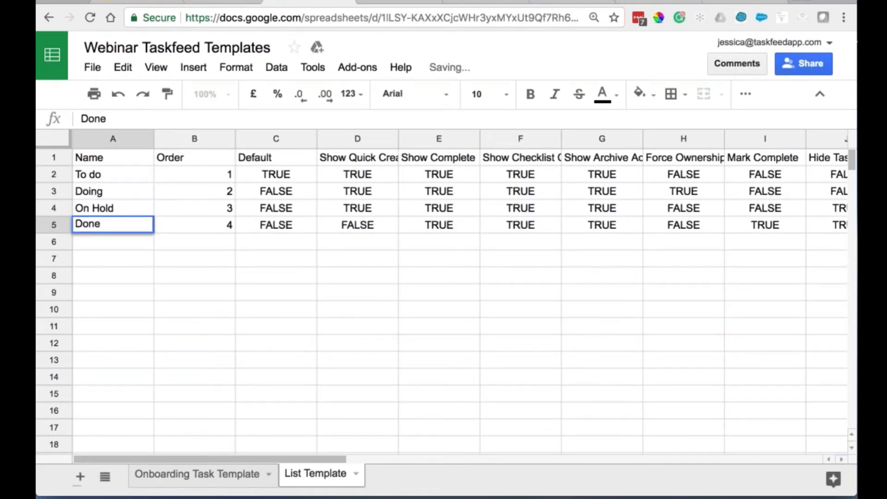
click(195, 292)
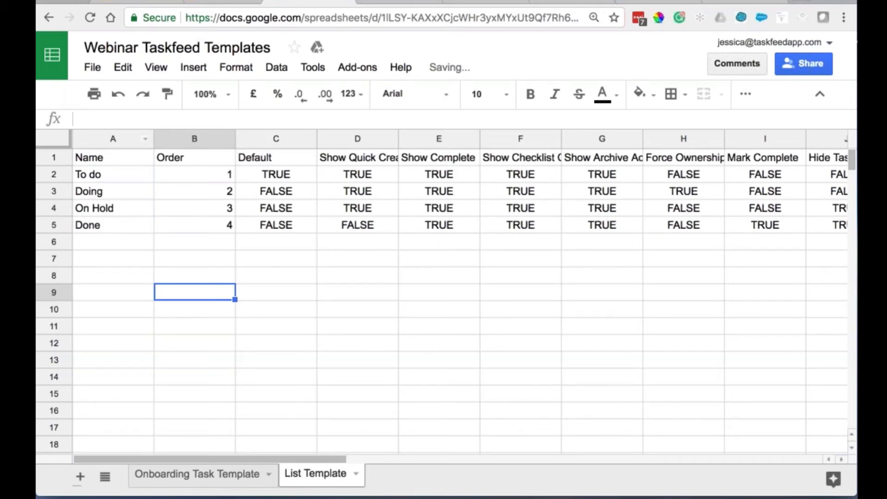
- Download the List Template sheet as a comma-separated values (.csv) file
click(92, 68)
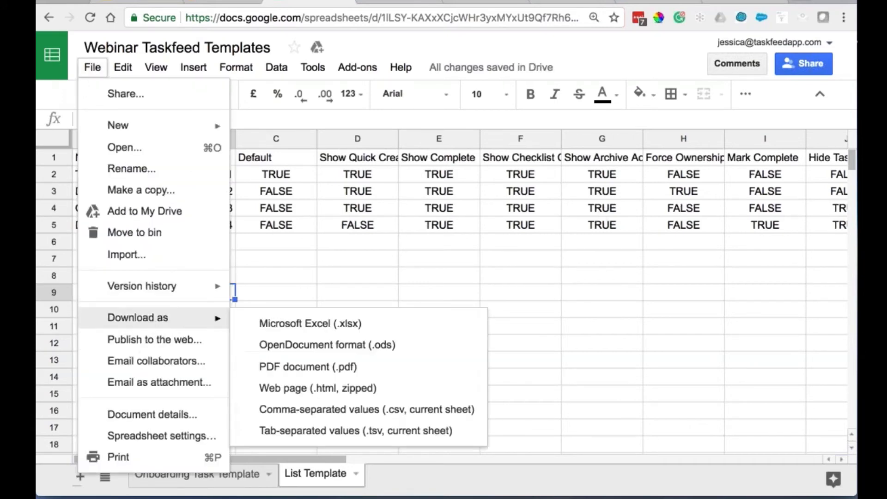
mouse_move(152, 318)
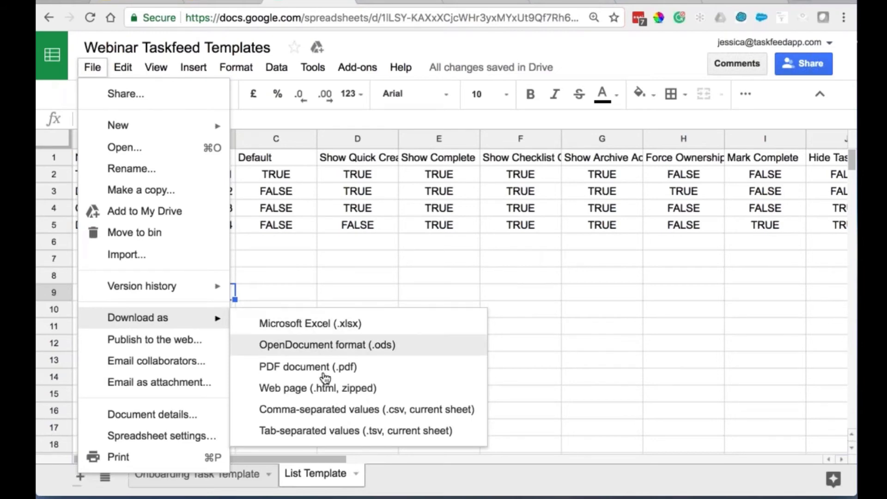
click(337, 410)
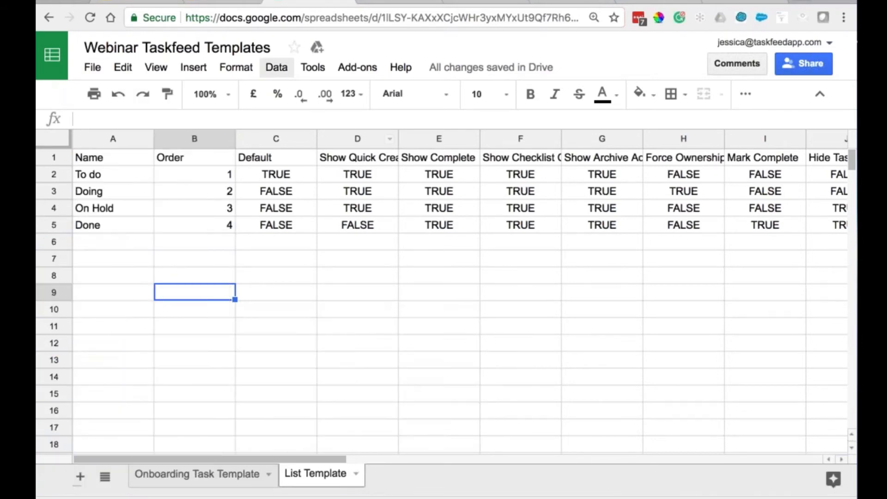
- In Salesforce, create and save a new Taskfeed template named "Onboarding Lists" with List format and the Onboarding board type
click(398, 2)
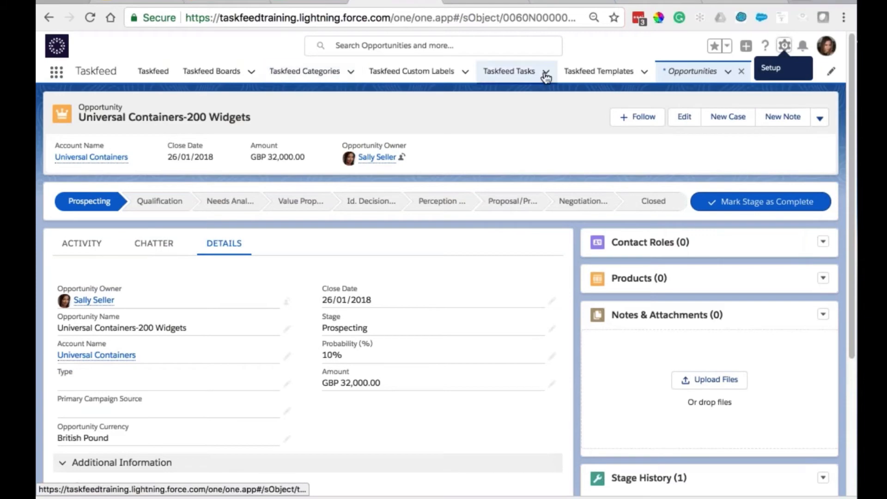
click(615, 74)
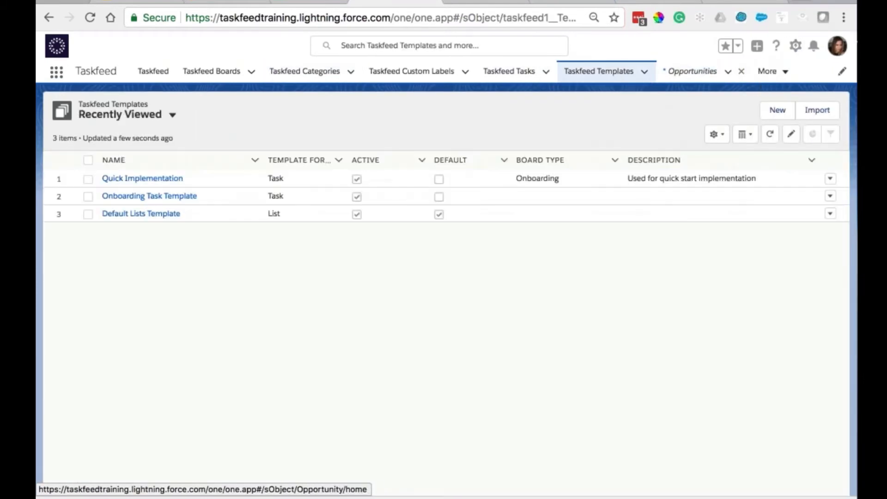
click(778, 110)
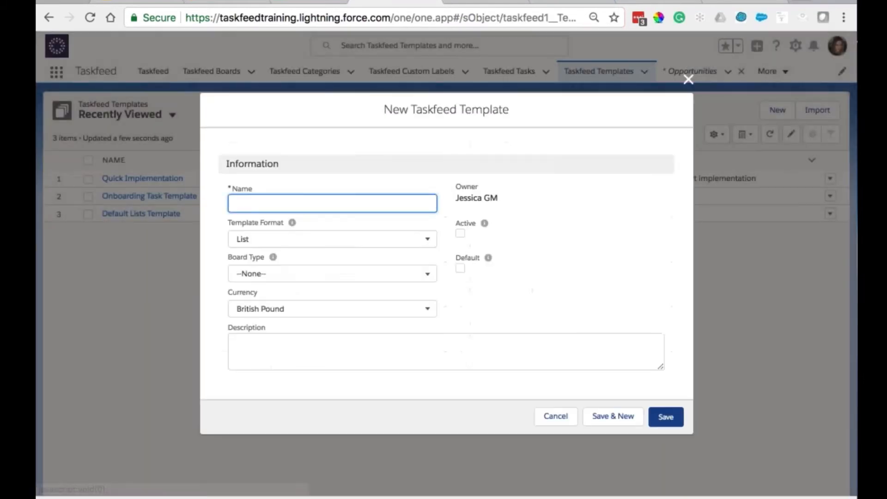
text(Onboardin)
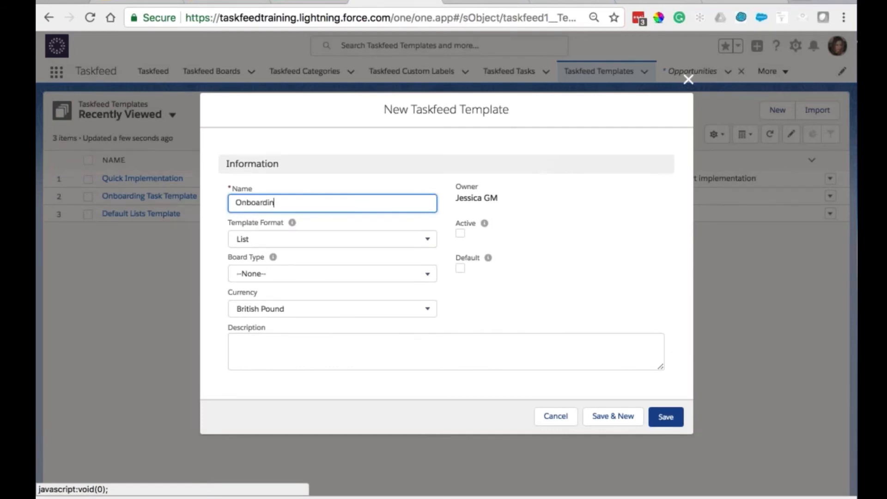
text(g Lists)
click(345, 241)
click(344, 241)
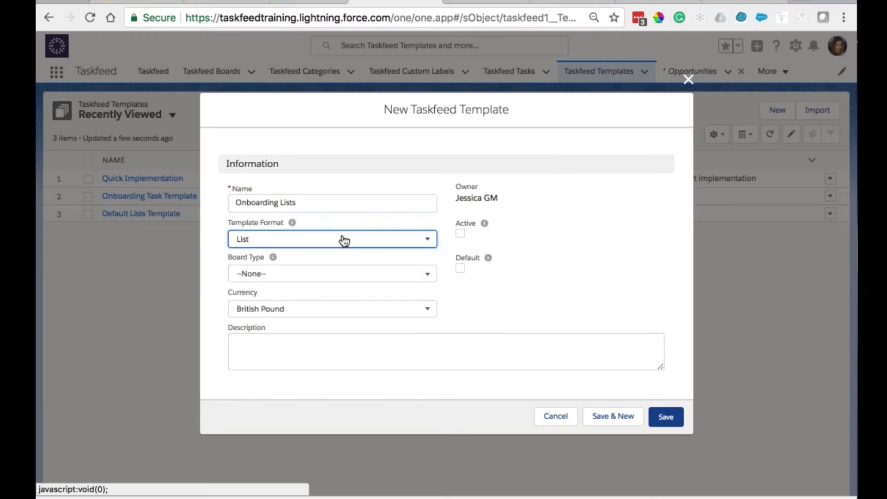
click(344, 273)
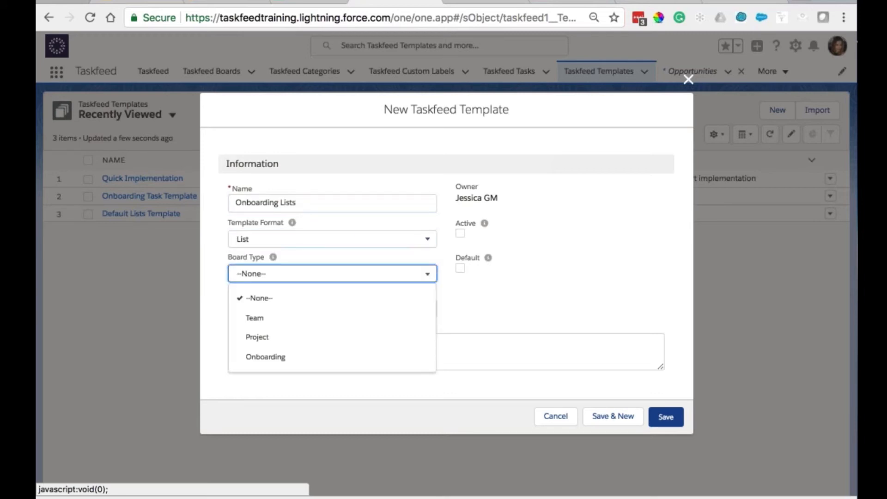
click(280, 358)
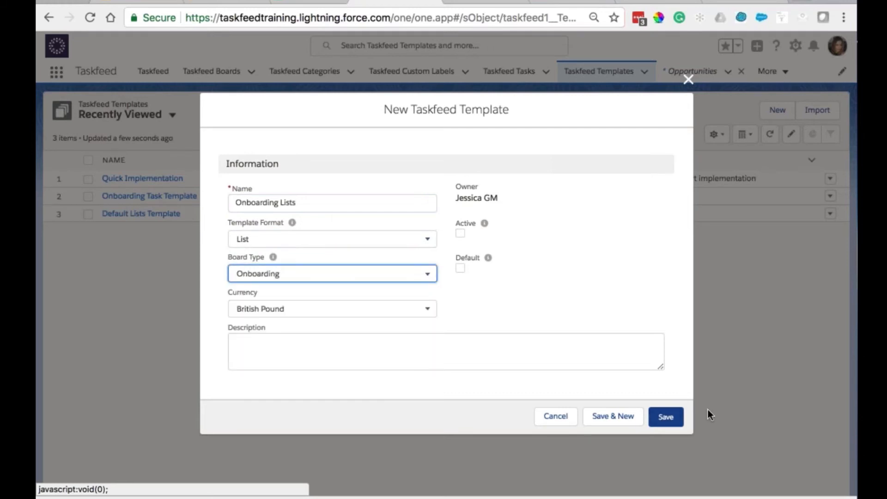
click(666, 416)
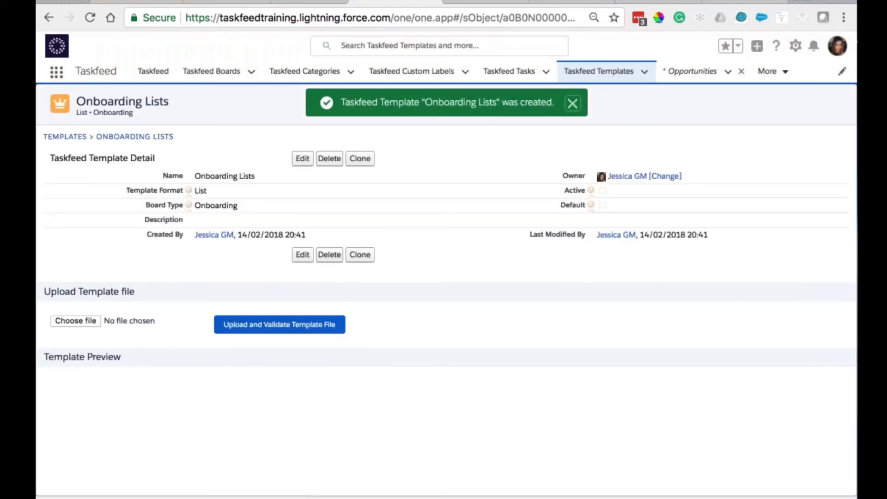
- Upload and validate "Webinar Taskfeed Templates - List Template.csv" as the template file for Onboarding Lists
click(77, 320)
click(413, 84)
click(677, 295)
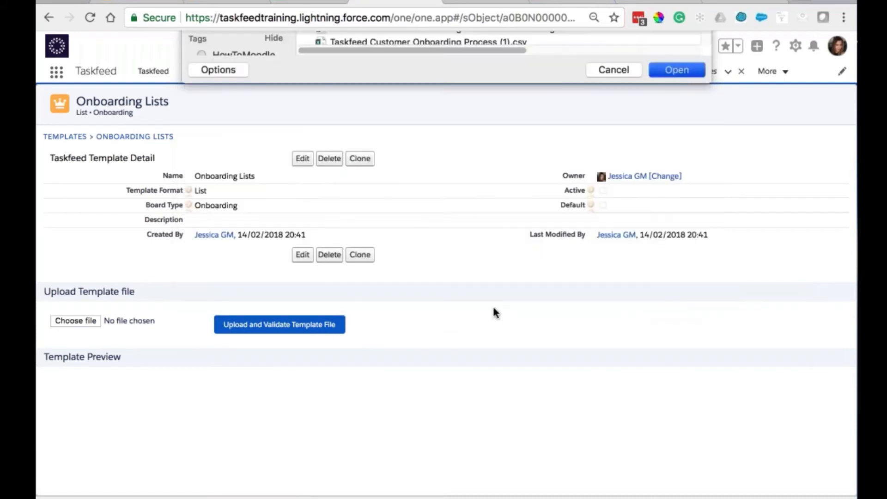
click(323, 329)
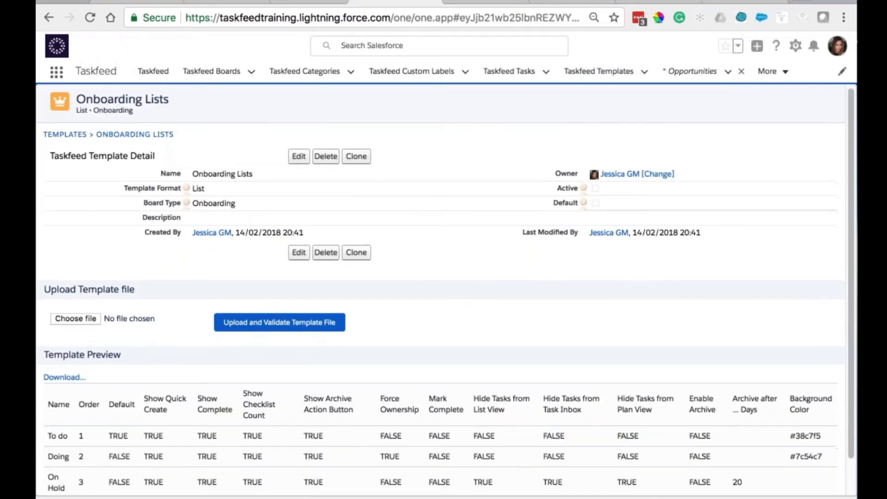
- Mark the Onboarding Lists template as Active and save the record
scroll(443, 277, down, 2)
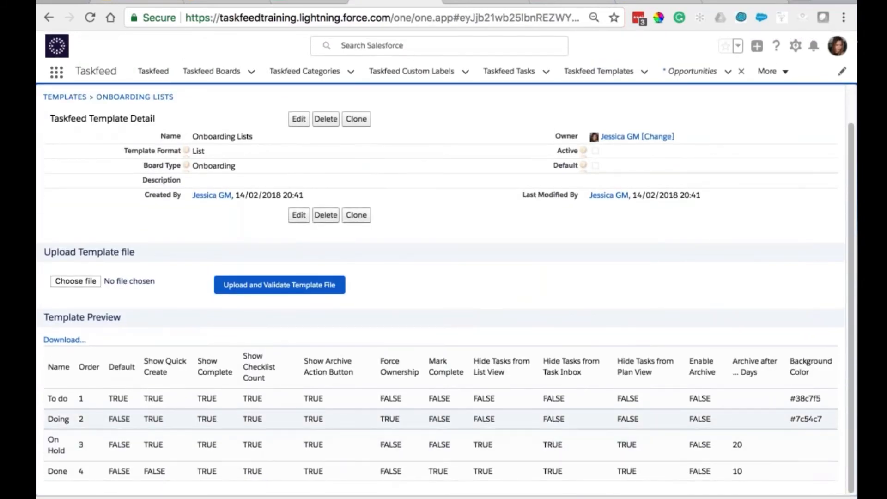
double_click(593, 149)
click(594, 149)
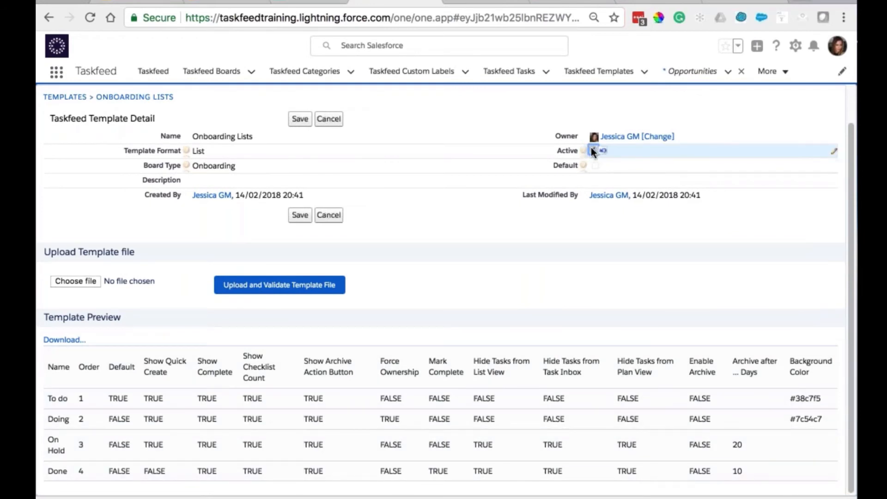
click(300, 214)
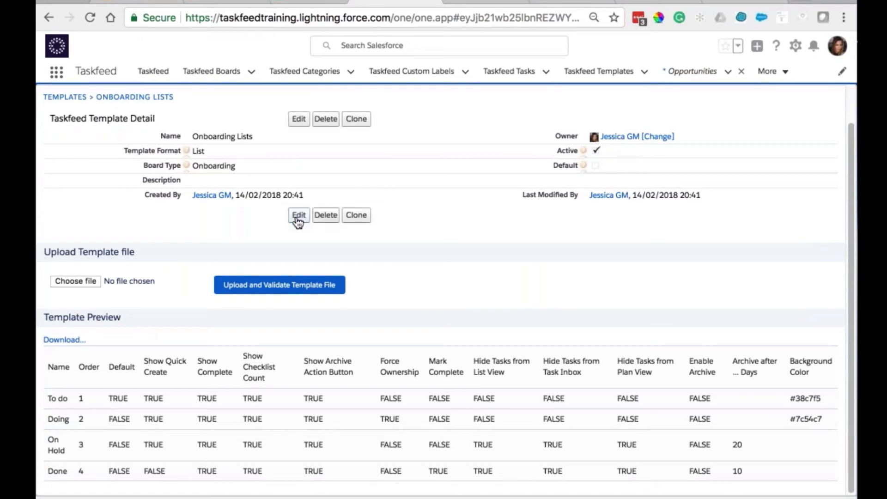
- View the Taskfeed board, switch to the Google Sheets templates, and compare the task sheet's List Name values with the List Template names
click(152, 74)
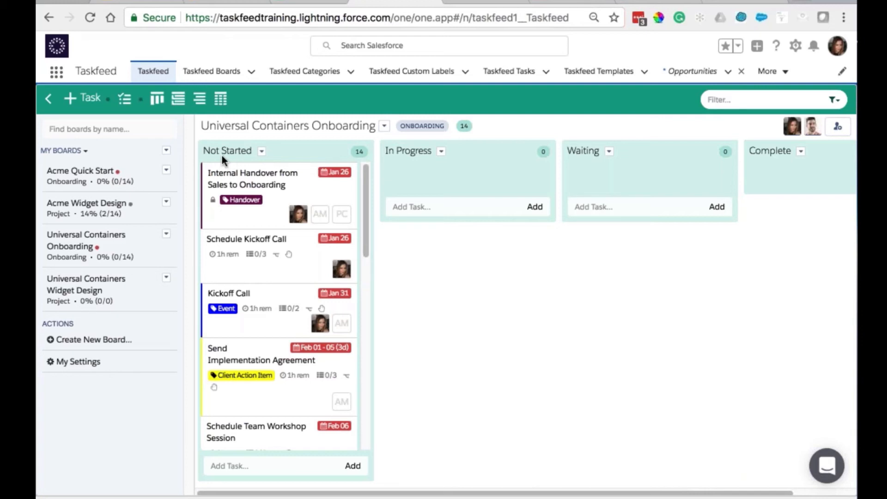
click(308, 2)
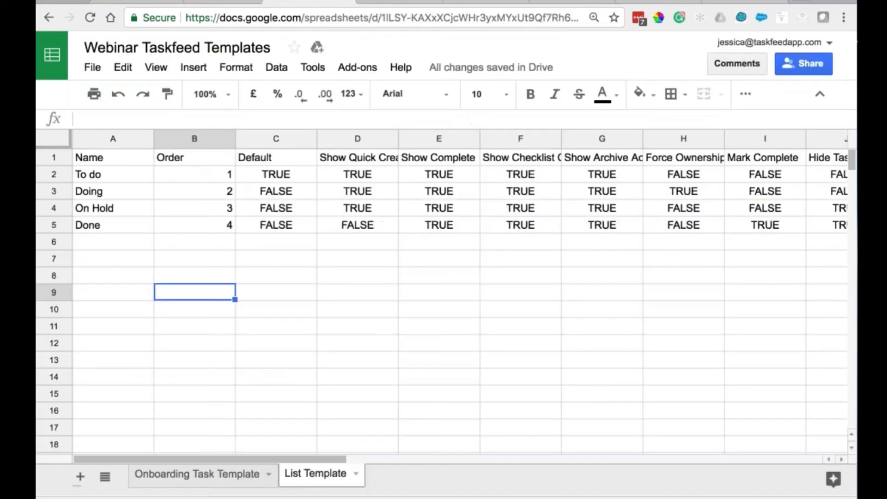
click(198, 473)
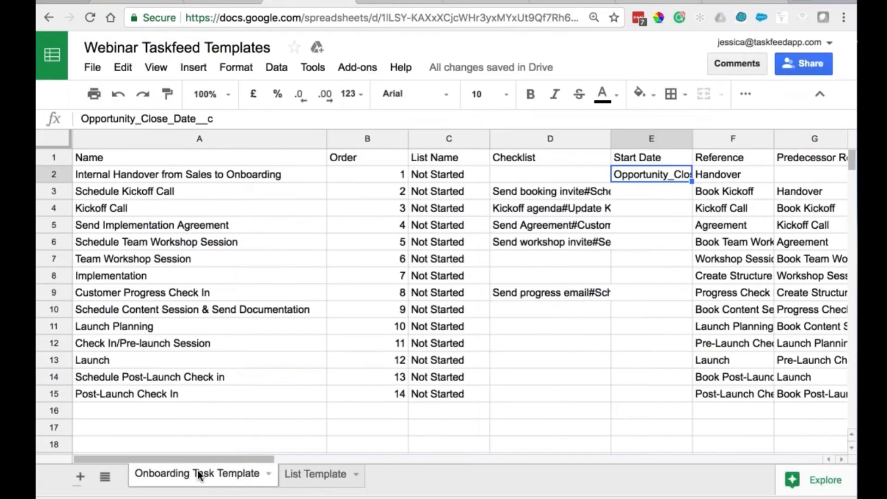
click(461, 174)
click(316, 474)
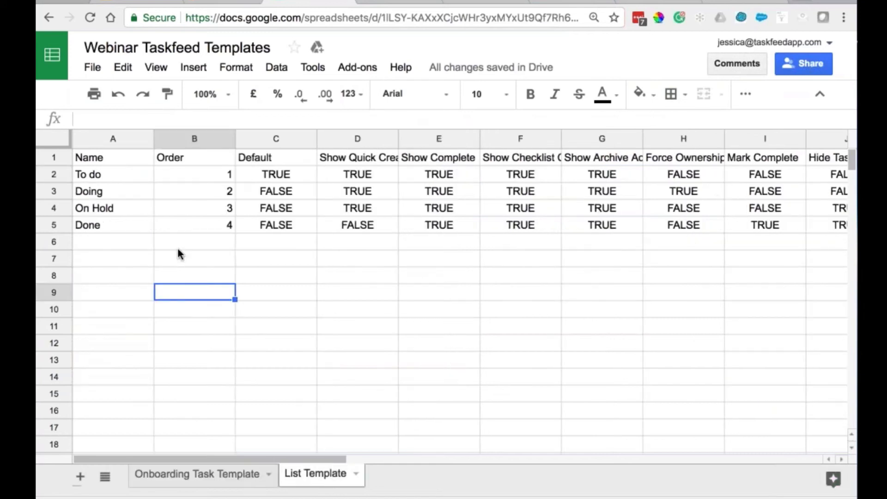
click(81, 175)
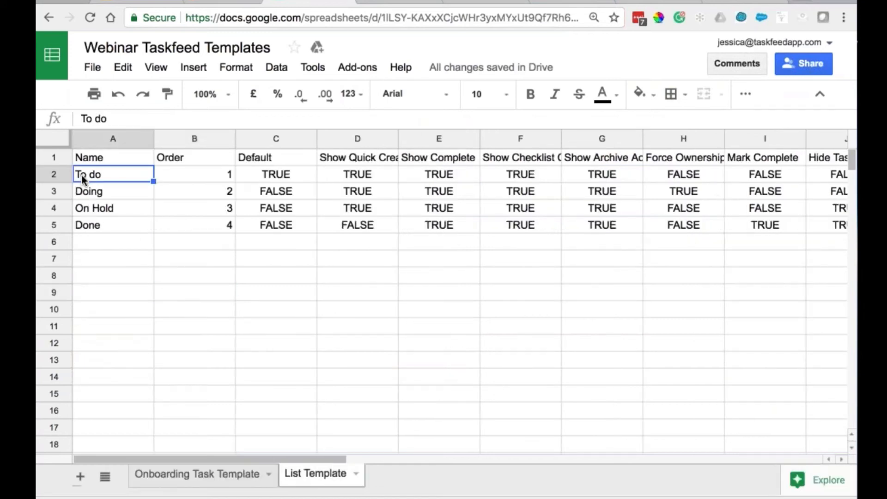
- In the Onboarding Task Template sheet, set List Name cell C2 to "To do" and fill it down through C15
click(206, 476)
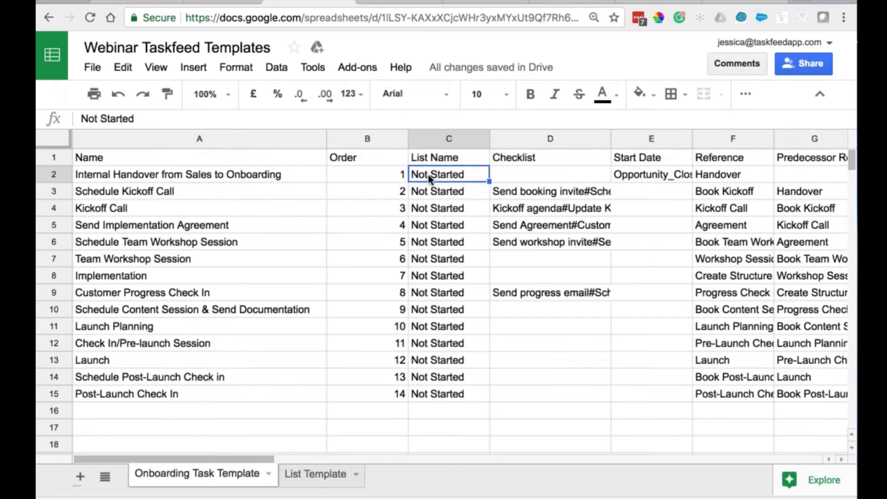
key(BackSpace)
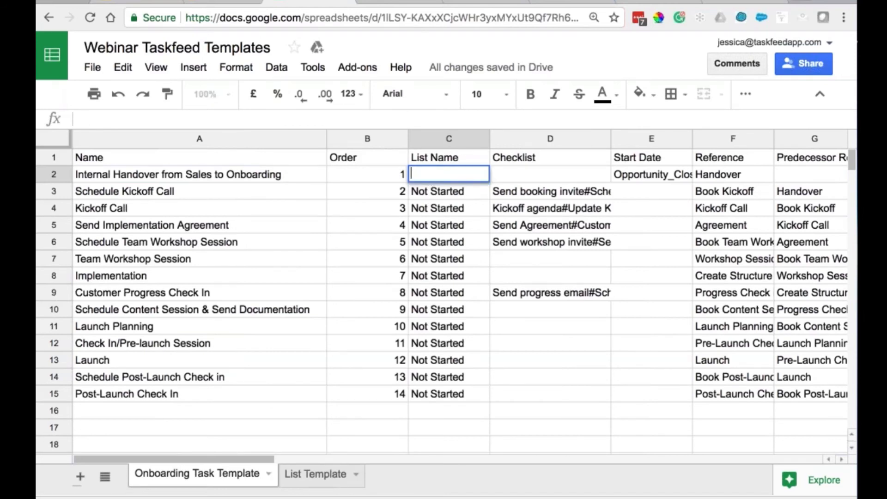
text(To Do)
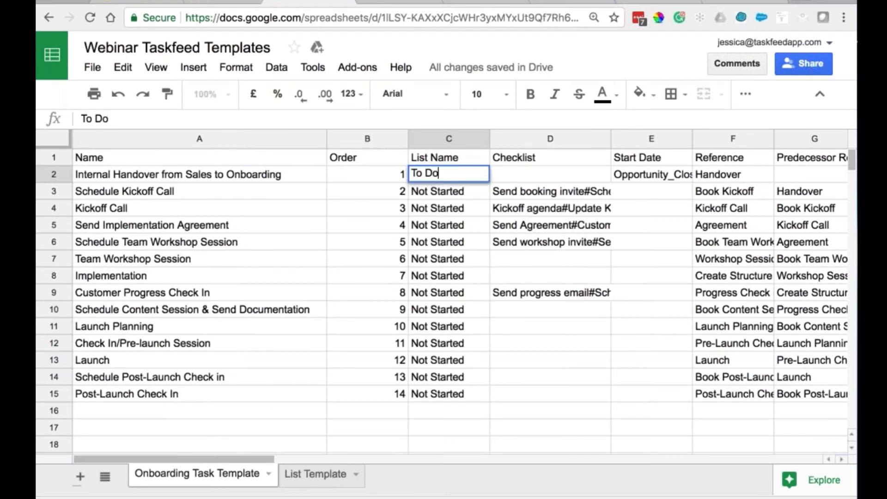
click(322, 474)
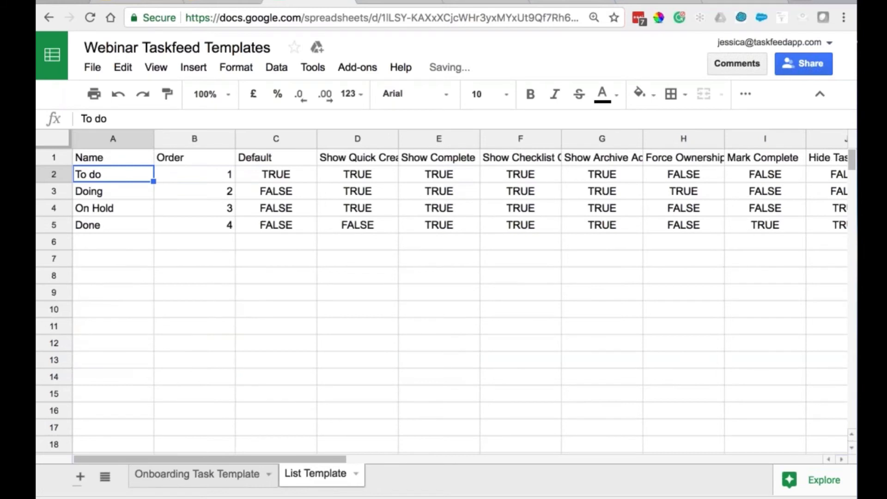
click(230, 476)
double_click(449, 174)
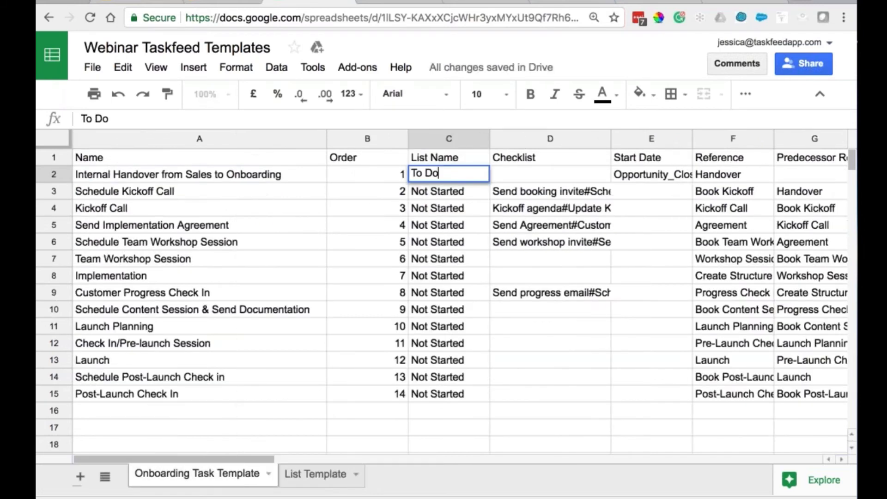
key(BackSpace)
key(BackSpace)
text(do)
key(Return)
click(447, 177)
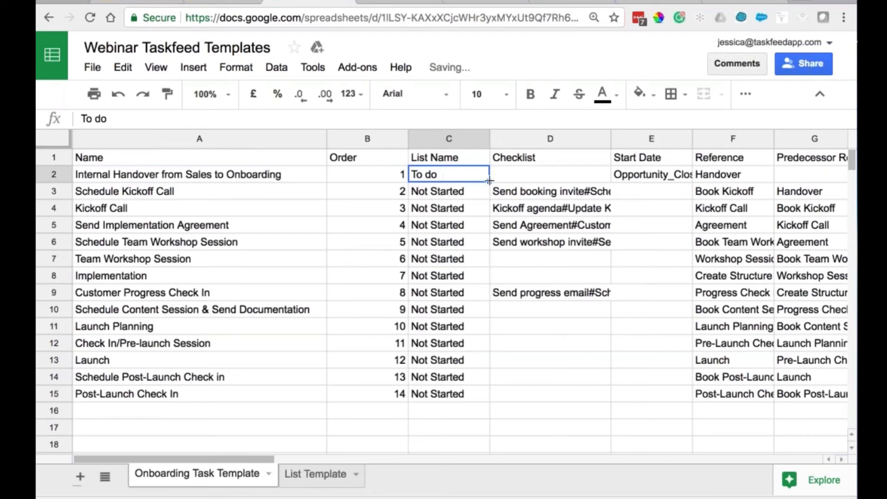
drag(489, 180, 476, 395)
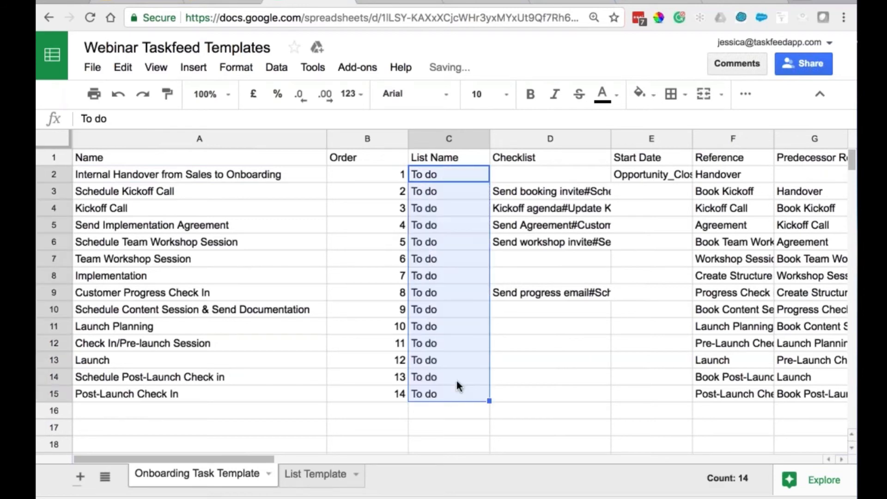
- Download the Onboarding Task Template sheet as a comma-separated values (.csv) file
click(131, 227)
click(92, 67)
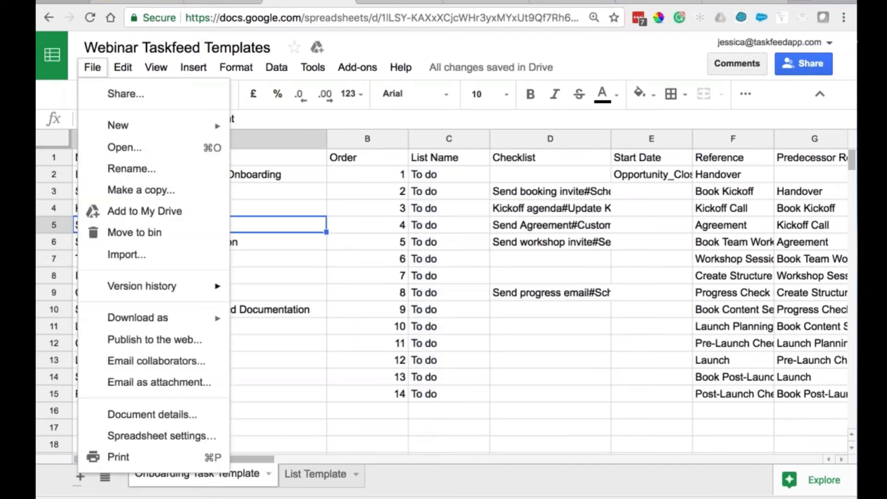
mouse_move(139, 313)
click(317, 420)
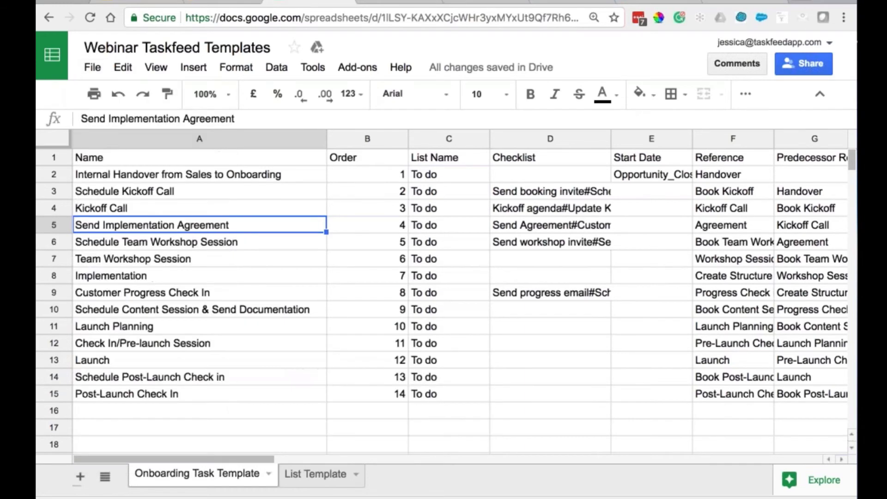
- In Salesforce, upload and validate "Webinar Taskfeed Templates - Onboarding Task Template (3).csv" in the Onboarding Task Template record and review its preview
click(463, 4)
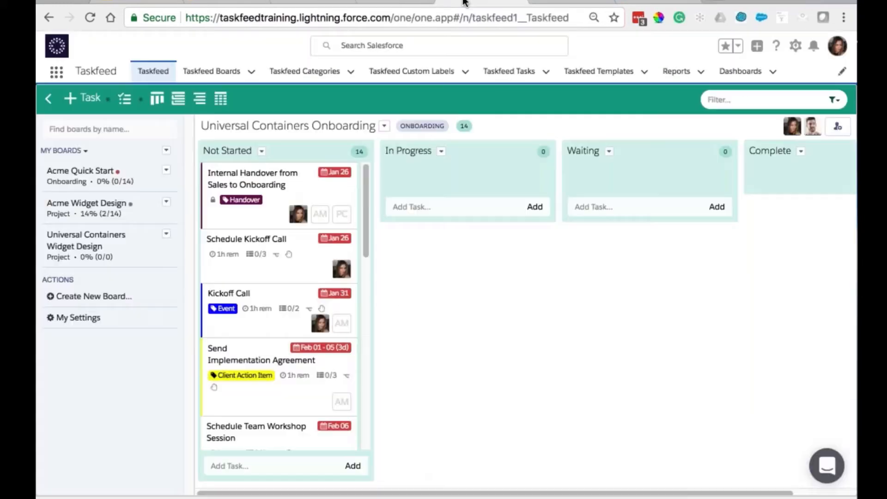
click(599, 71)
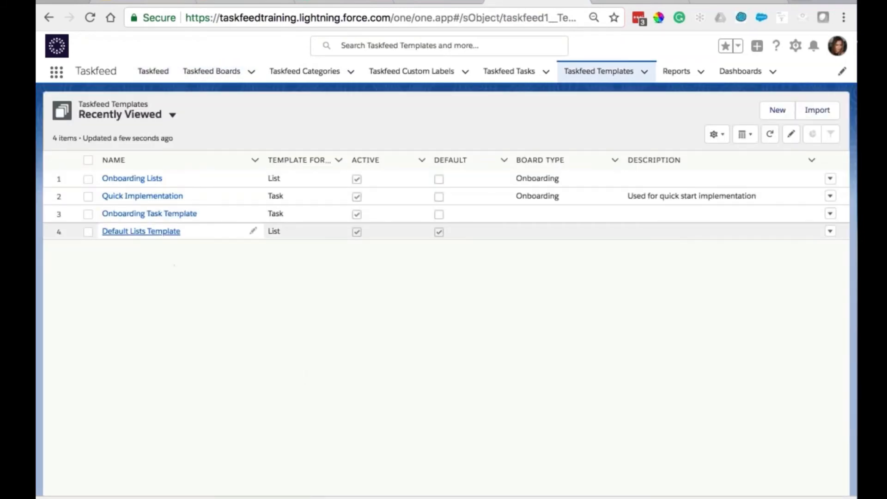
click(154, 213)
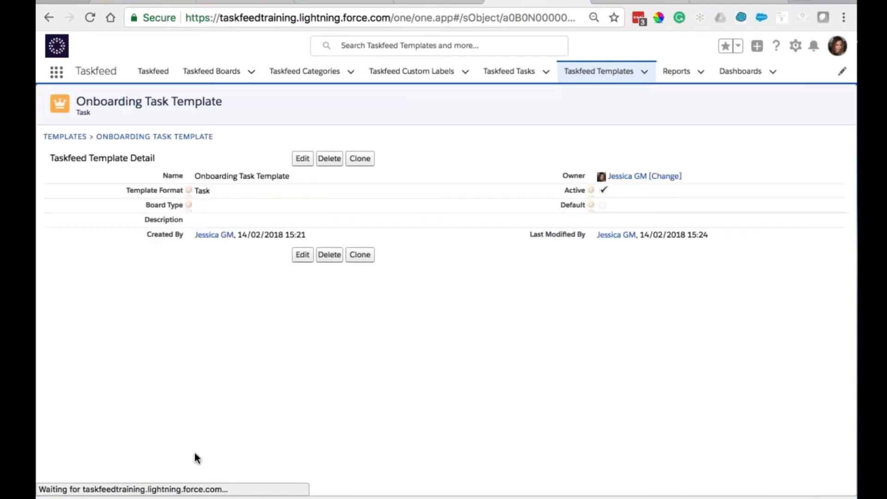
click(60, 323)
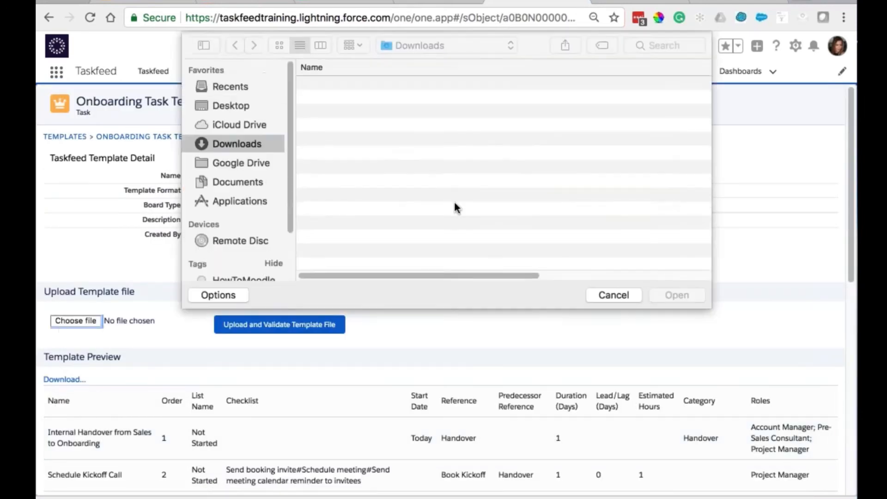
click(418, 86)
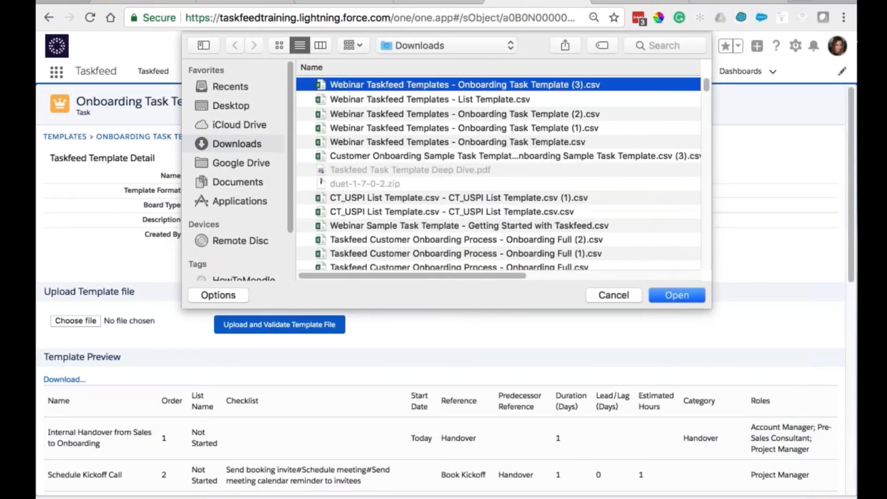
click(677, 295)
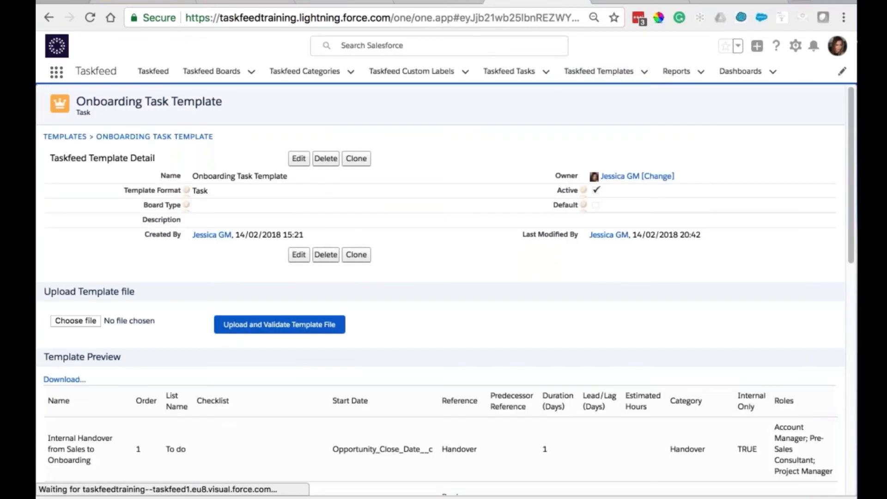
scroll(256, 314, down, 6)
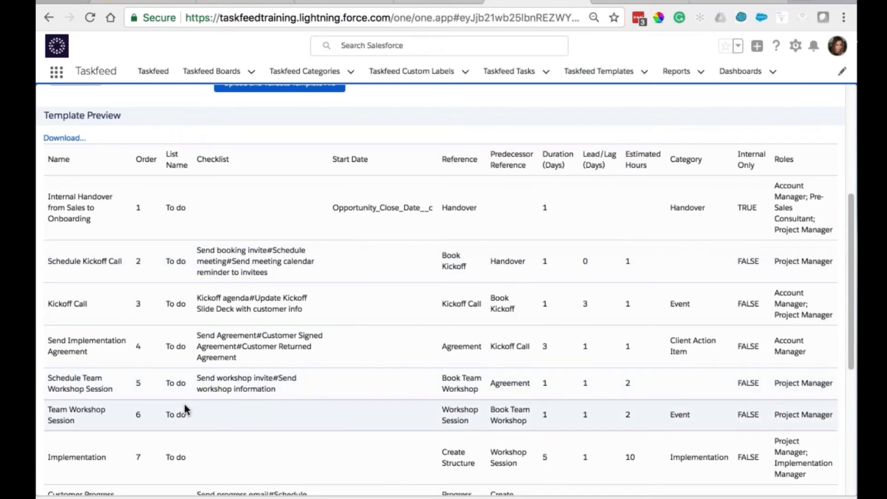
scroll(184, 412, up, 5)
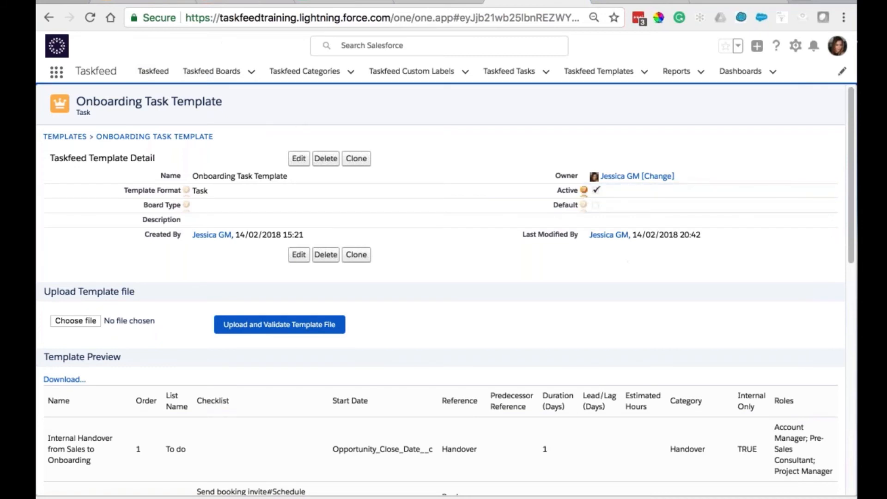
- Create the Onboarding board "Universal Containers Onboarding Year 2" for account Universal Containers and opportunity Universal Containers-200 Widgets, adding a team member entry without user or role
click(154, 71)
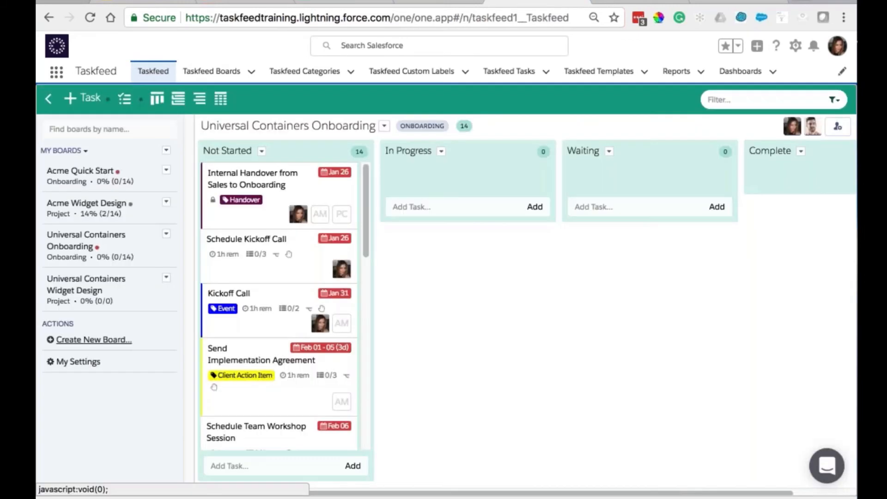
click(94, 340)
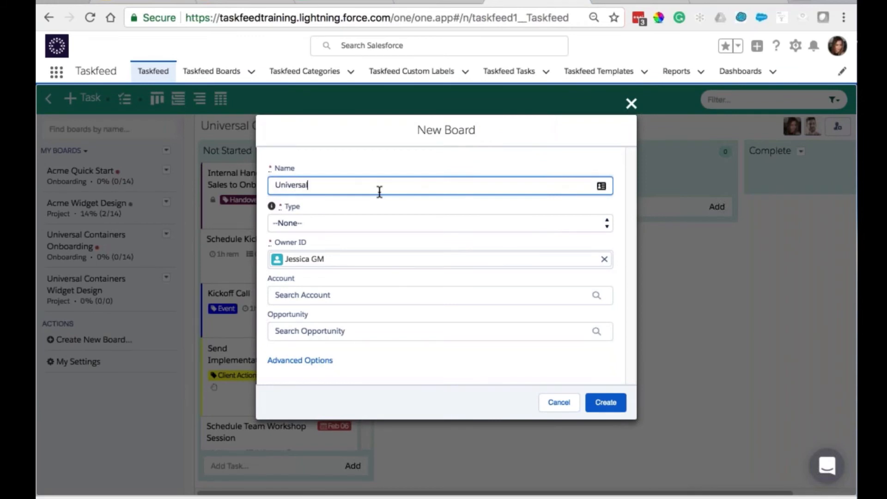
text(Universal Containers Onboarding Year 2)
click(332, 223)
click(334, 251)
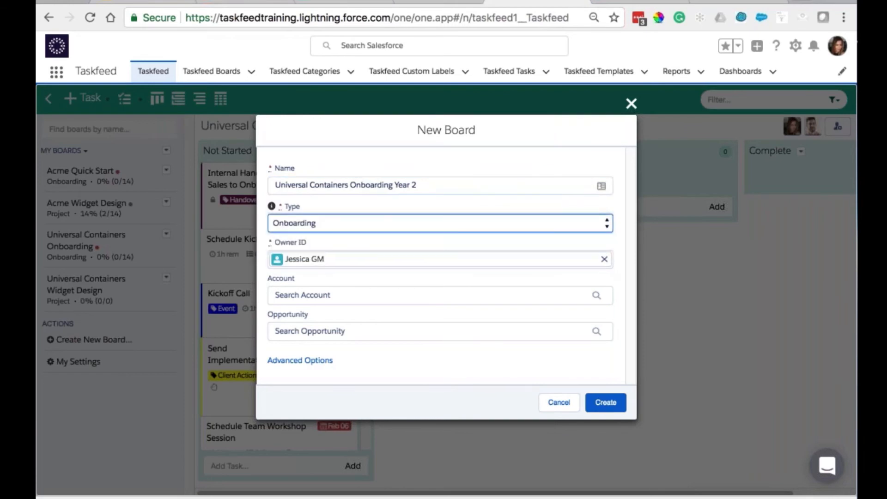
click(319, 295)
text(Uni)
click(307, 318)
click(436, 331)
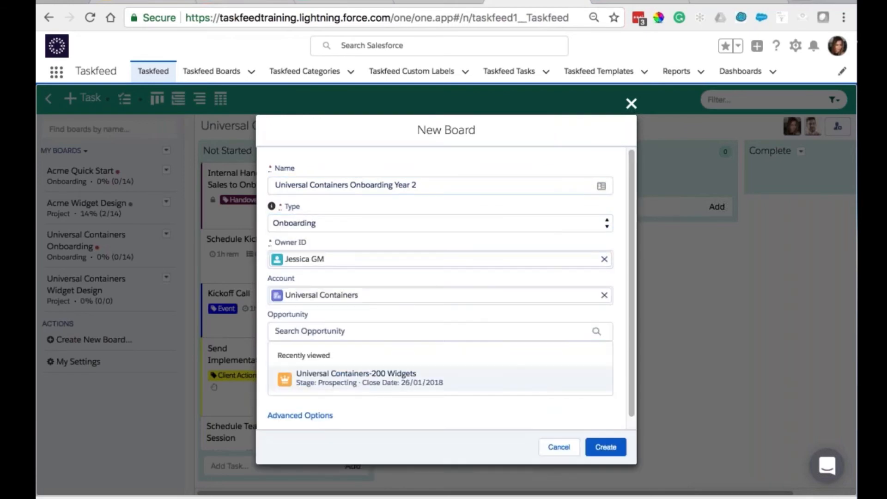
click(366, 371)
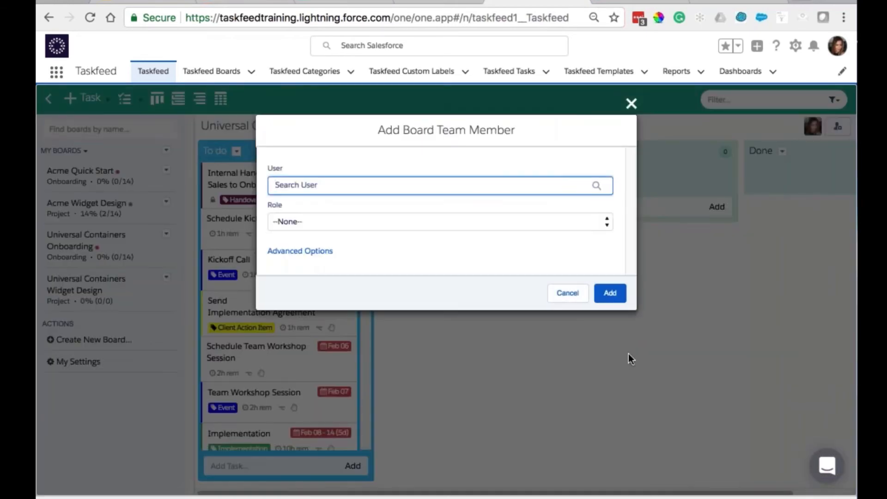
click(617, 294)
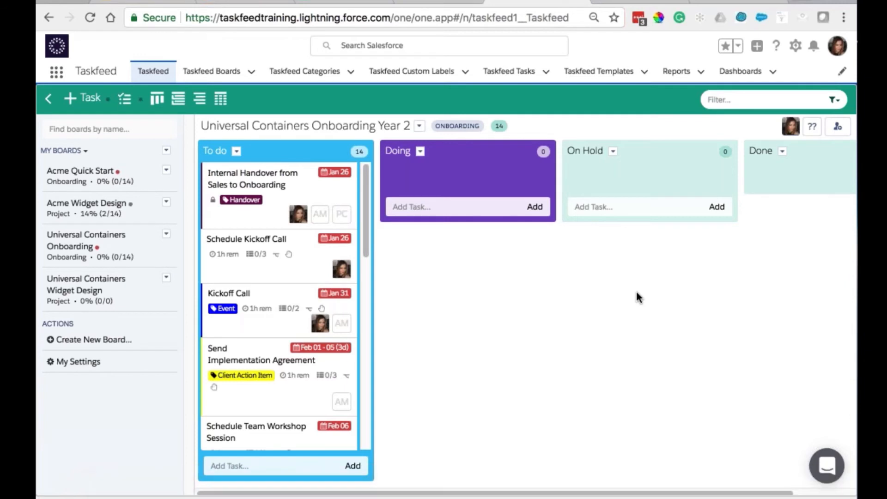
- Review the new Year 2 board's lists and the template tasks in its To do list
scroll(636, 297, right, 3)
scroll(637, 297, left, 3)
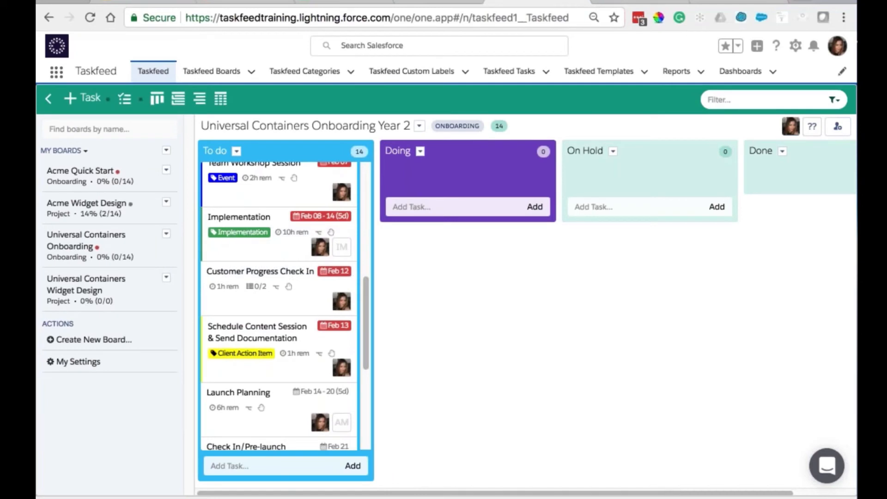
click(305, 277)
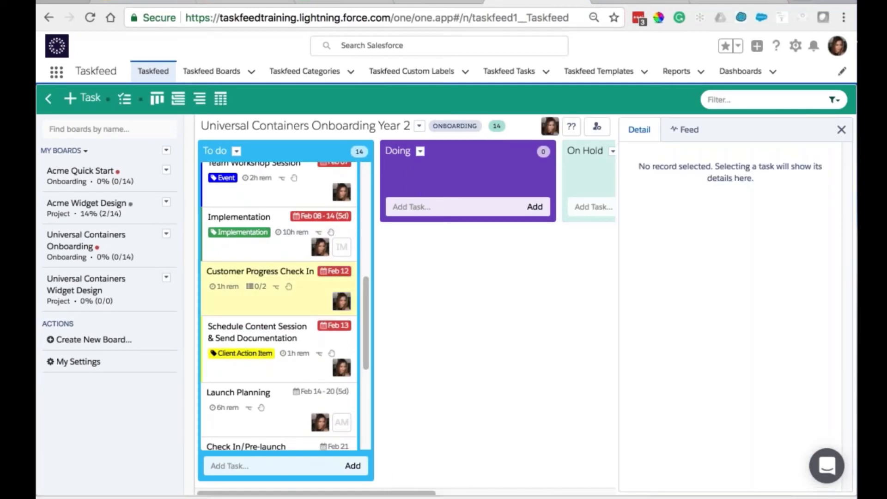
click(840, 131)
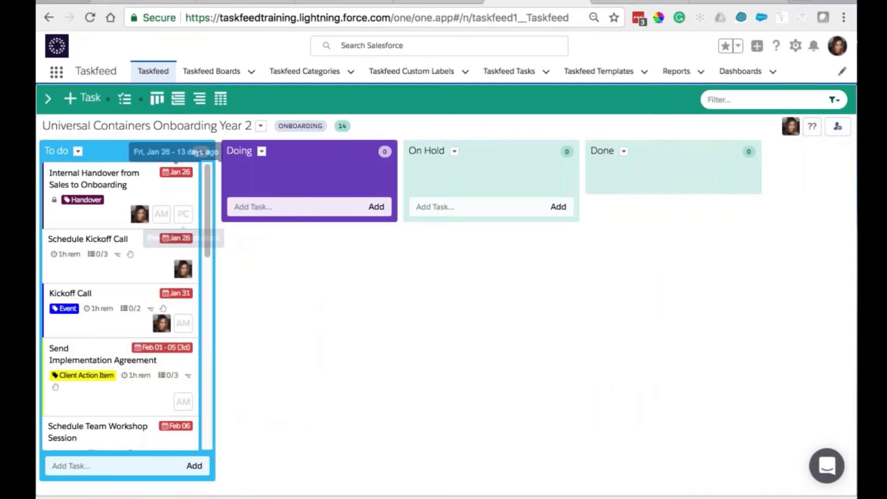
scroll(162, 259, down, 10)
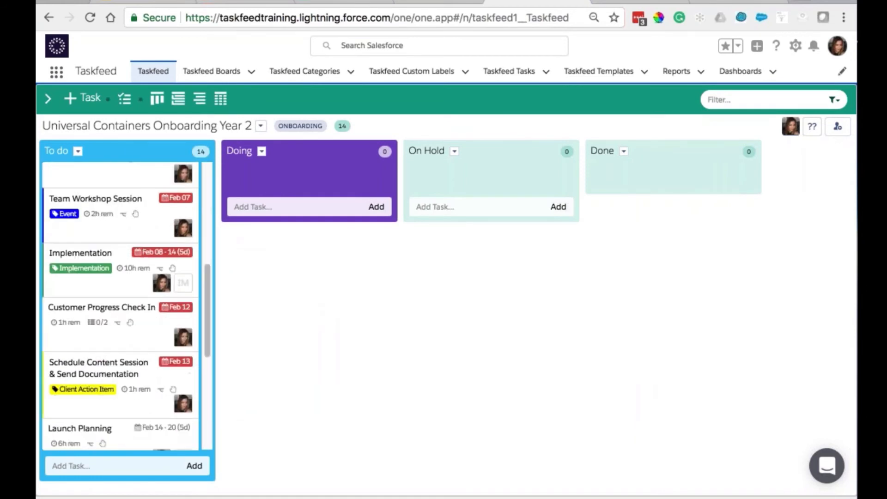
scroll(162, 258, up, 10)
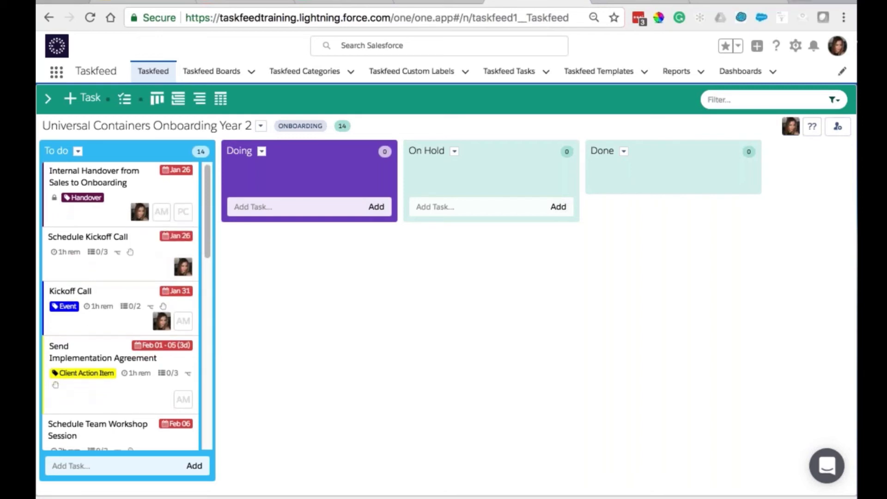
scroll(162, 240, down, 5)
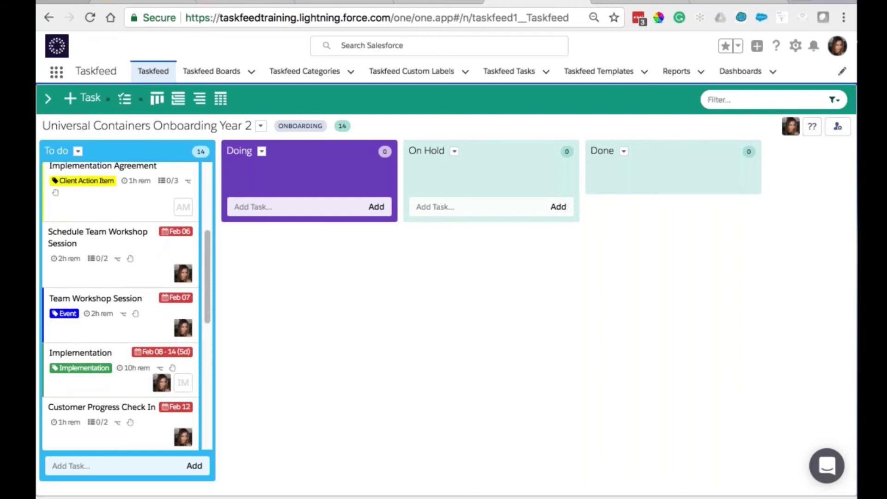
scroll(120, 305, up, 2)
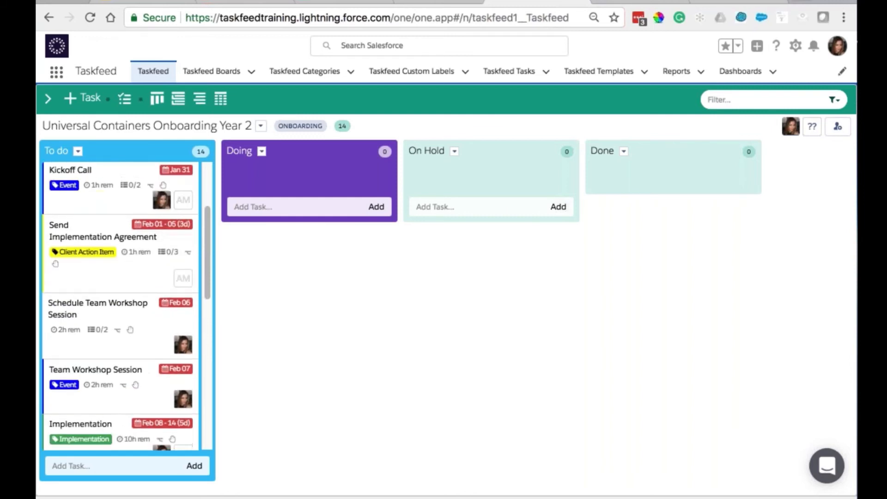
- Mark the Kickoff Call task complete from the board's Plan View
click(200, 98)
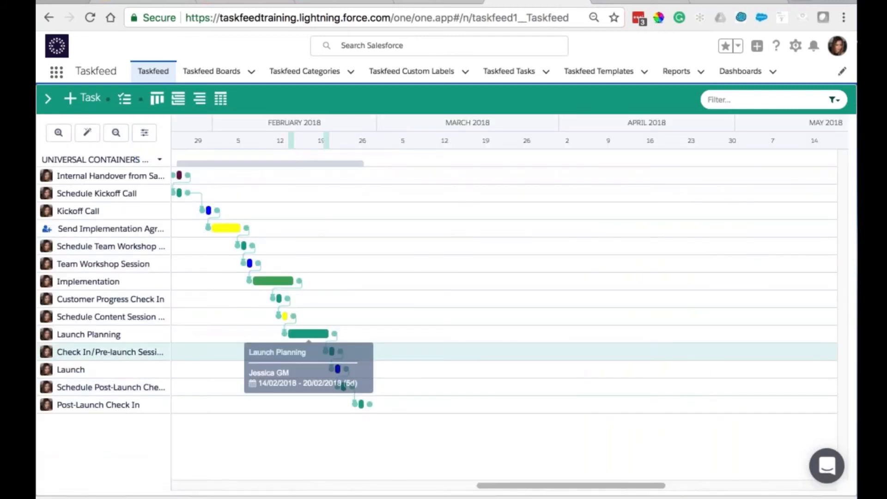
scroll(287, 245, left, 3)
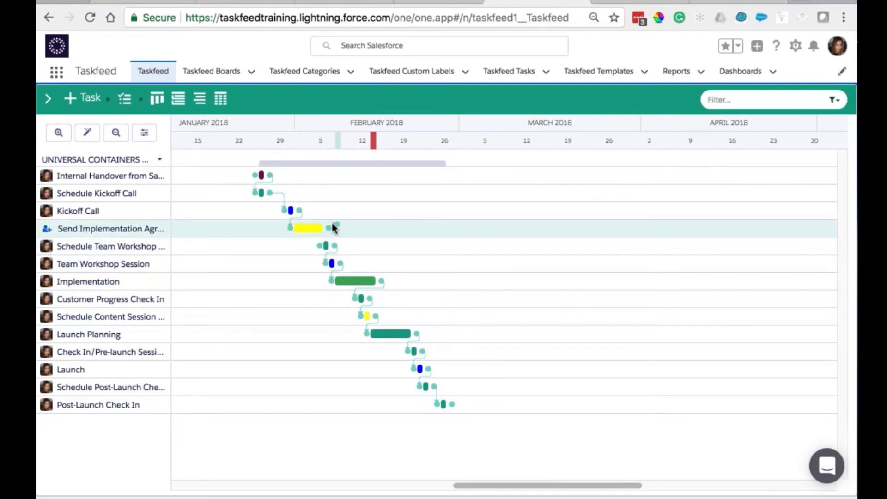
click(326, 246)
click(291, 211)
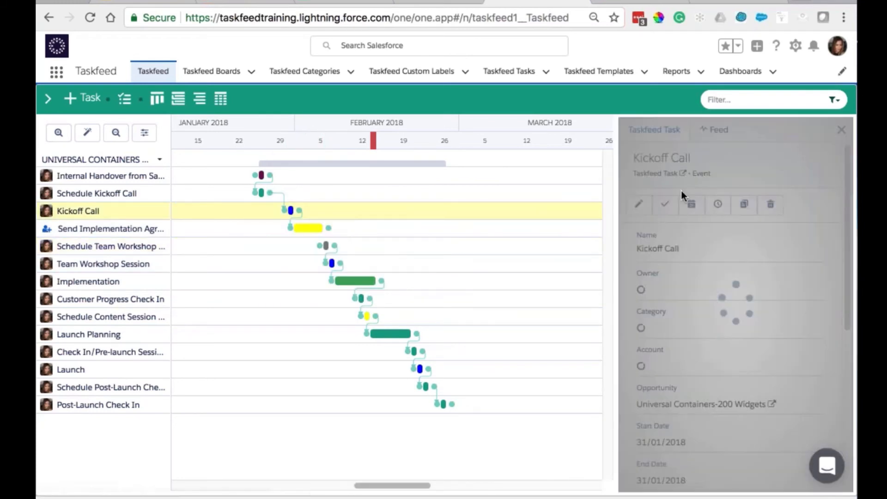
click(665, 204)
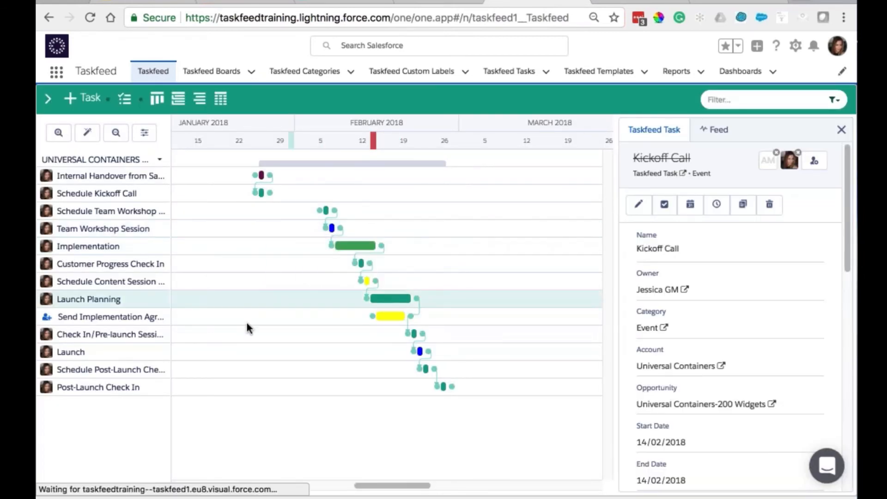
- Mark the Team Workshop Session task complete in the Plan View
click(123, 231)
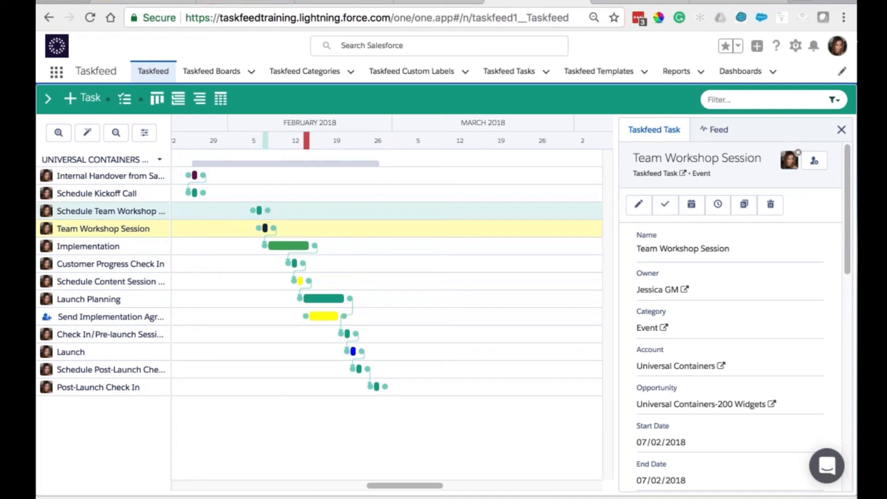
click(265, 229)
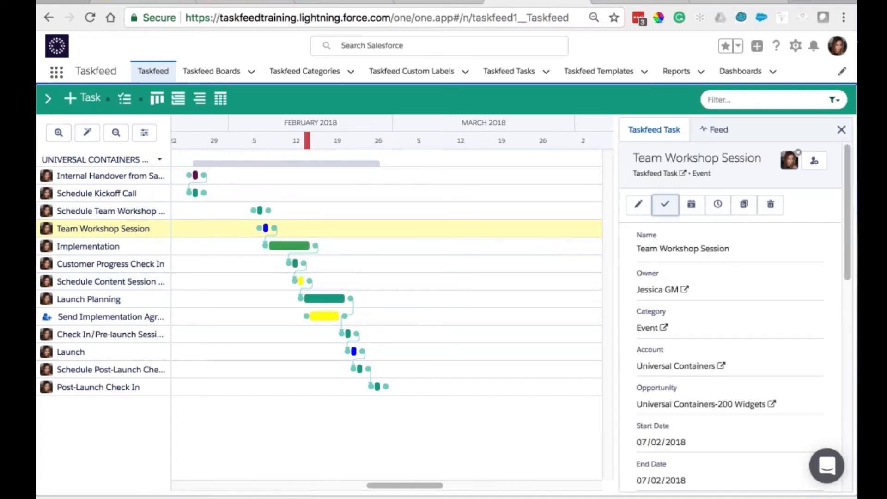
click(665, 204)
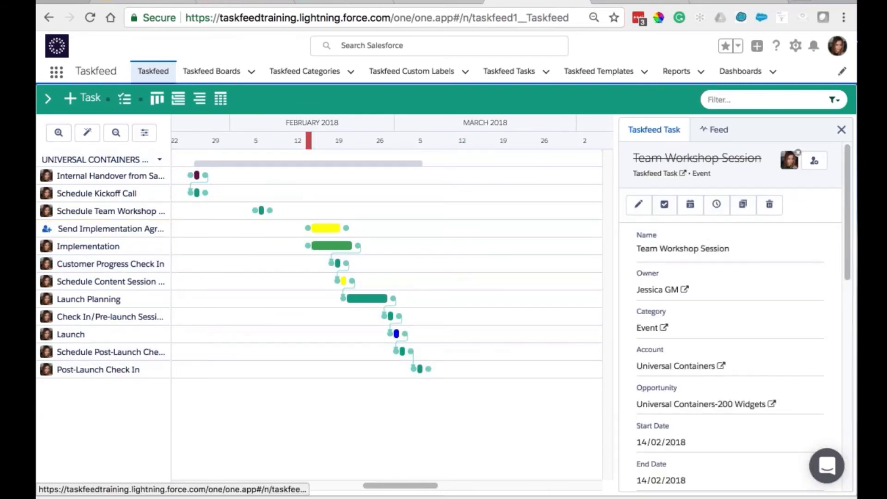
- Check the two completed tasks in the task list and in the Done list of the Board View, and close the task details
scroll(109, 316, down, 1)
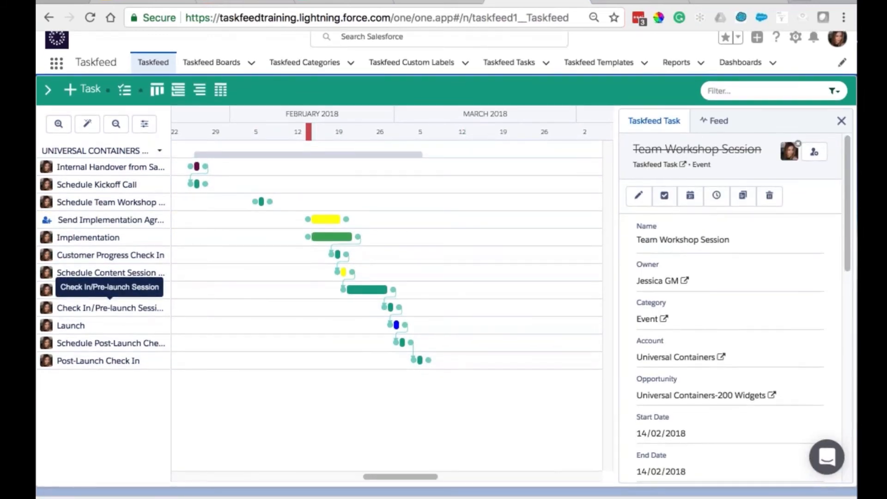
scroll(109, 305, up, 1)
click(124, 89)
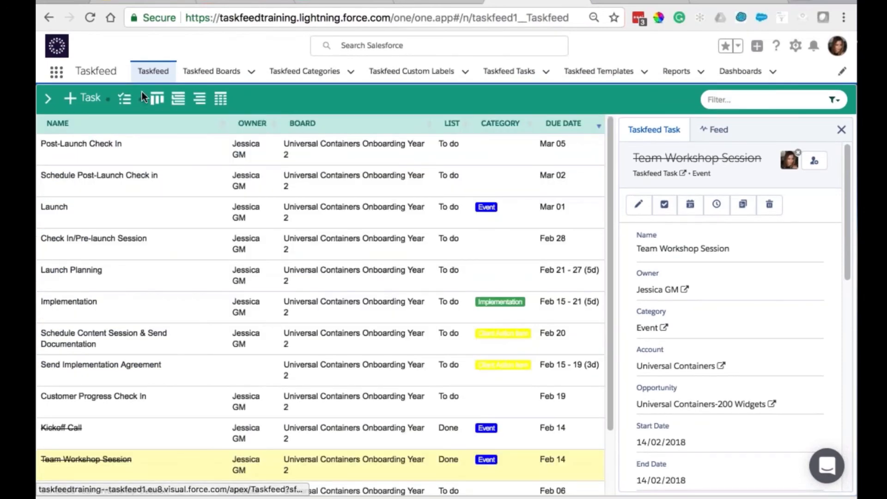
click(157, 98)
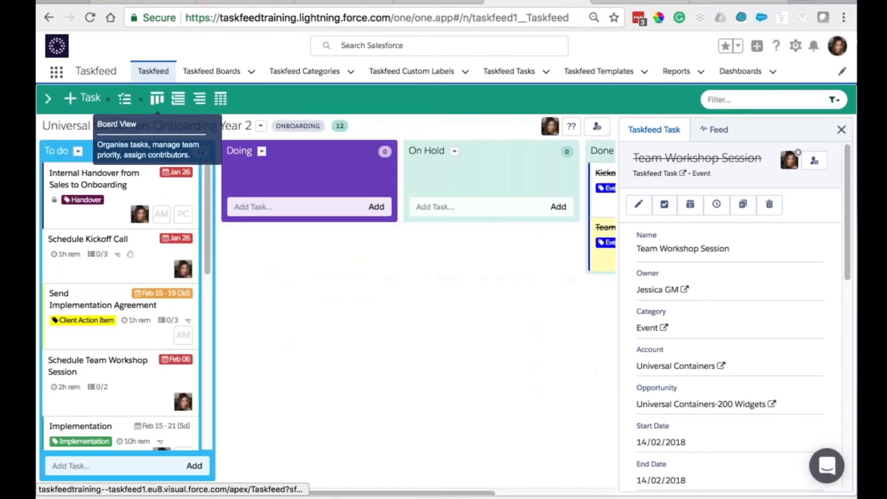
scroll(323, 300, right, 3)
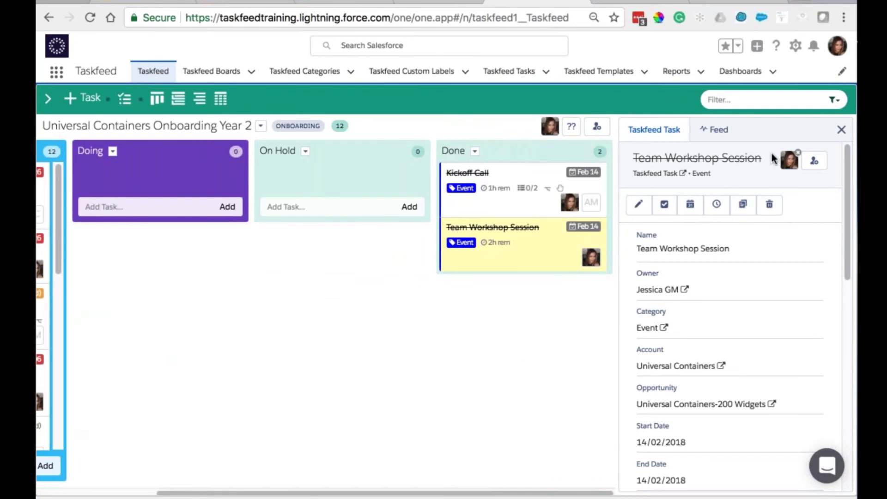
click(842, 130)
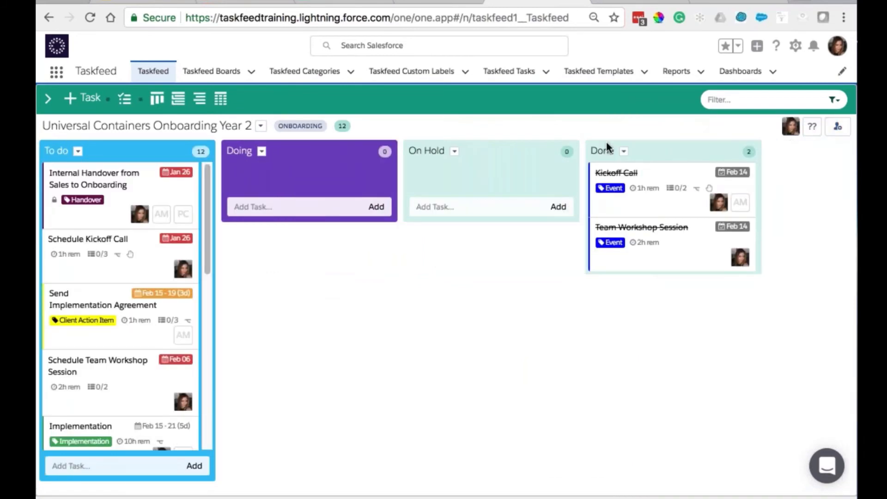
- Turn off Hide Tasks from Plan View for the Done list and check the completed tasks in the Plan View
click(624, 151)
click(645, 182)
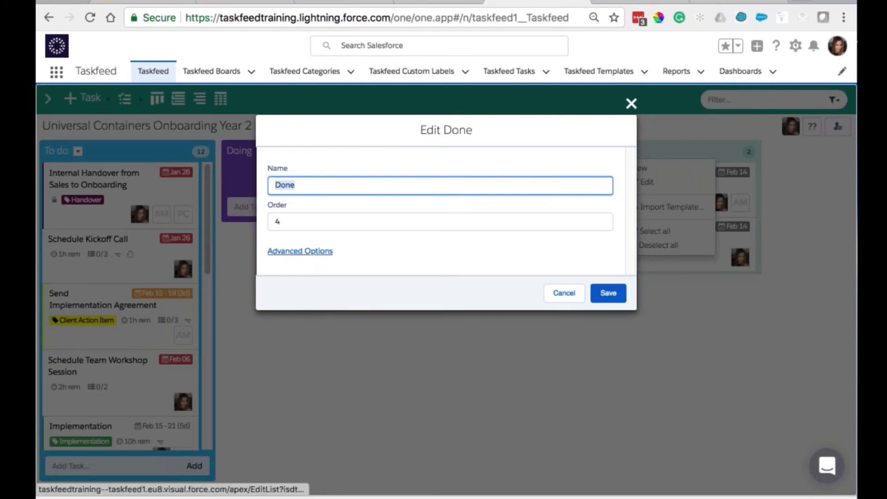
click(299, 251)
scroll(300, 251, down, 3)
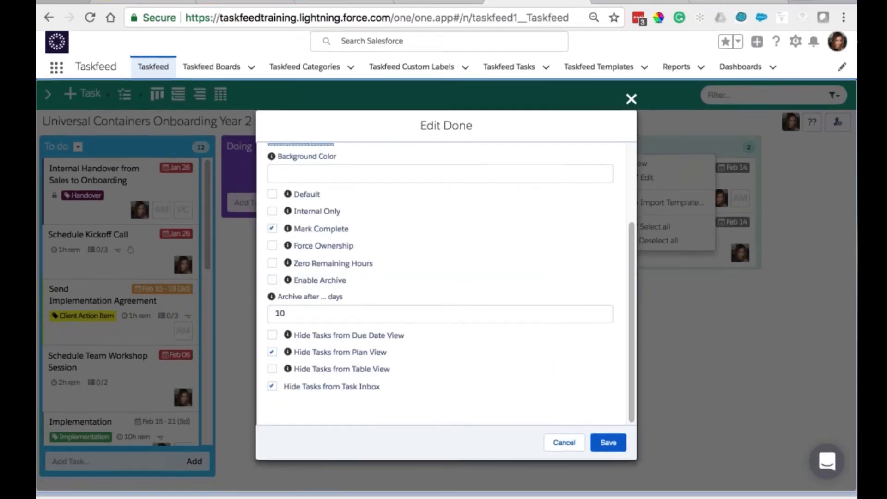
click(273, 356)
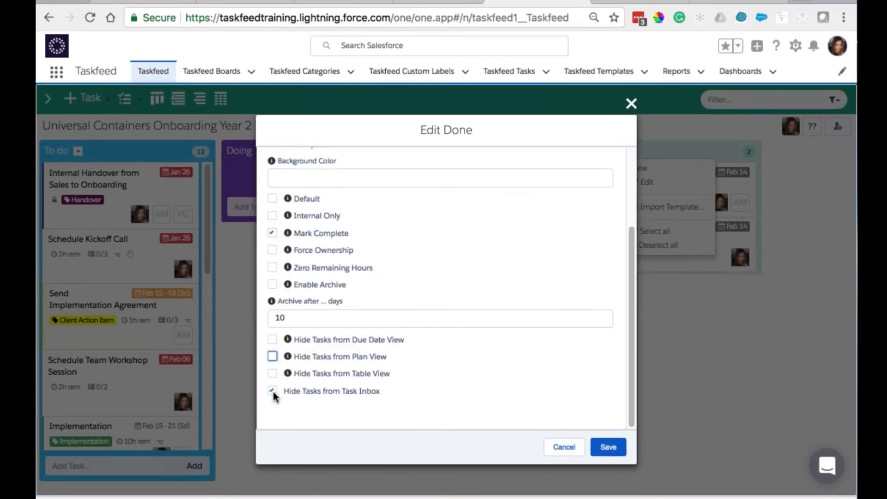
click(609, 447)
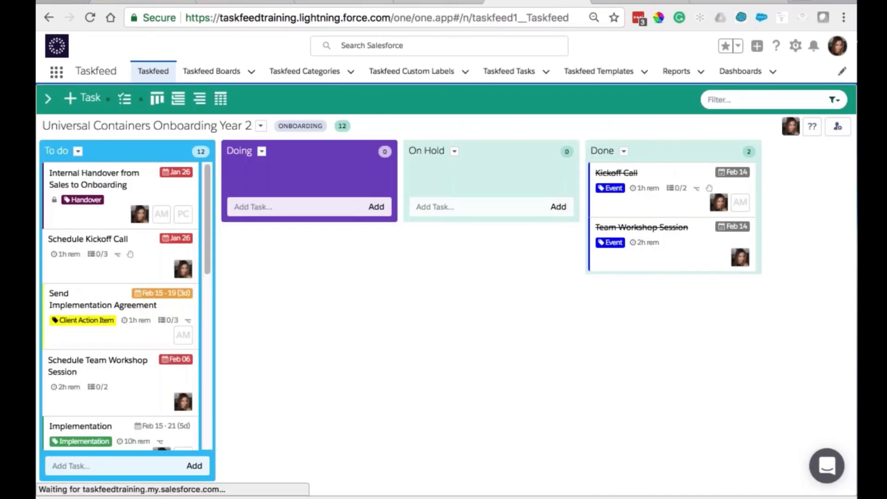
click(200, 99)
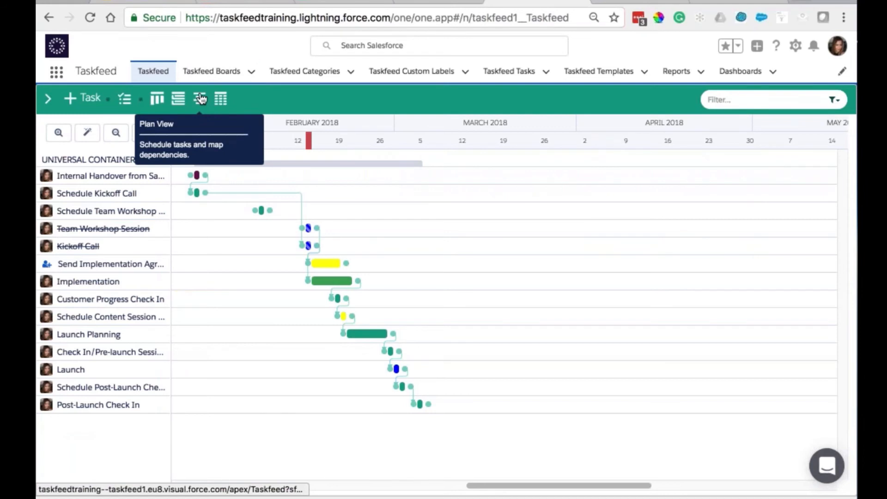
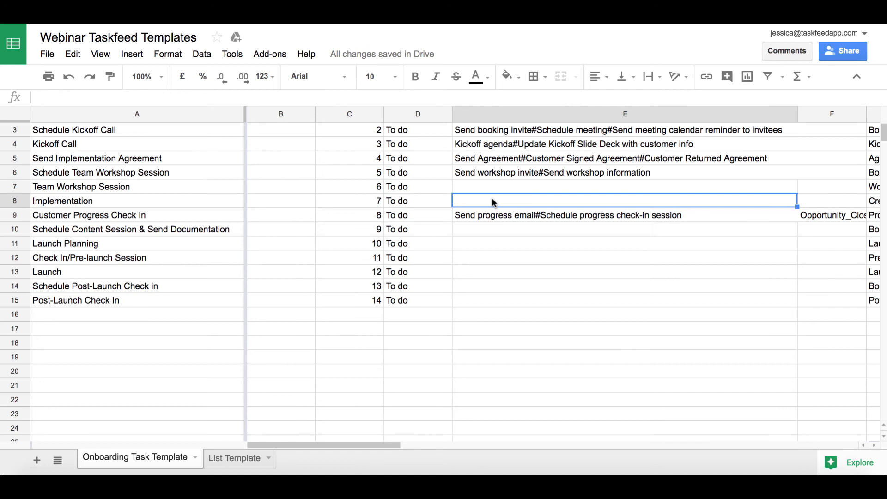
- Fill the Implementation row's checklist cell with "Review Implementation Plan#Prepare Deployment Document#Create Change Sets#Deploy Change Sets"
text(R)
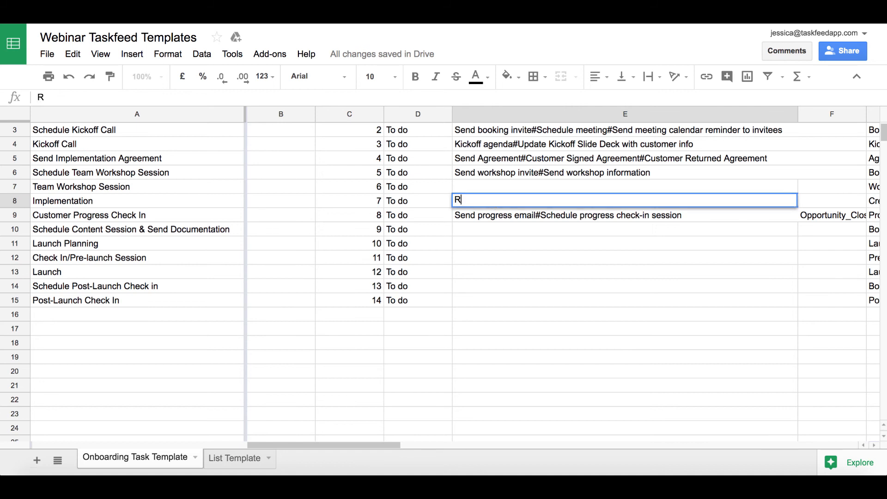
text(eview Implementatio)
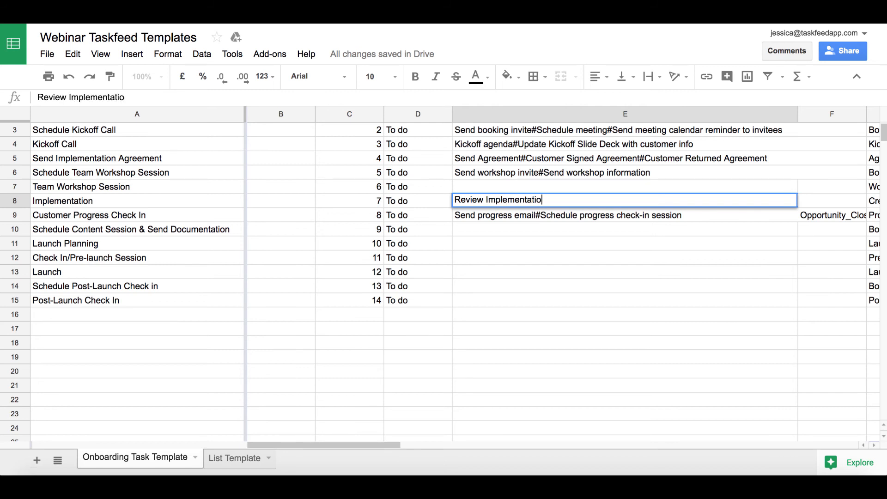
text(n Plan)
key(BackSpace)
text(#)
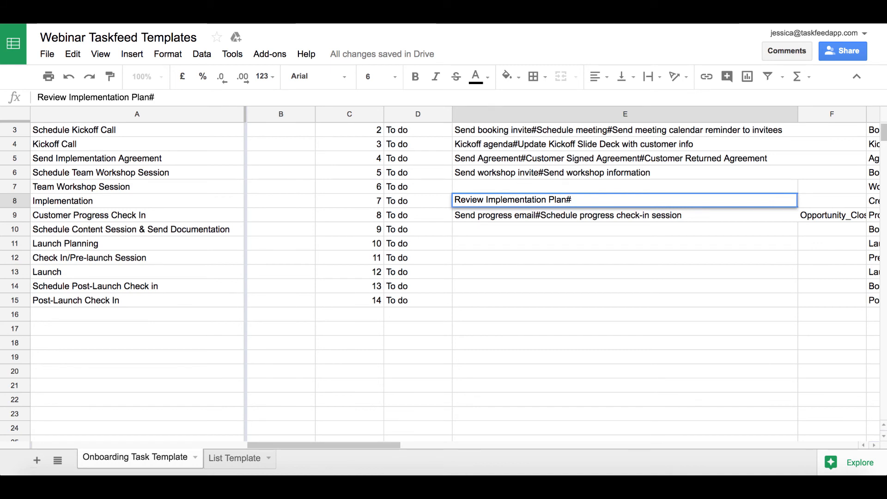
text(Prepare Deplo)
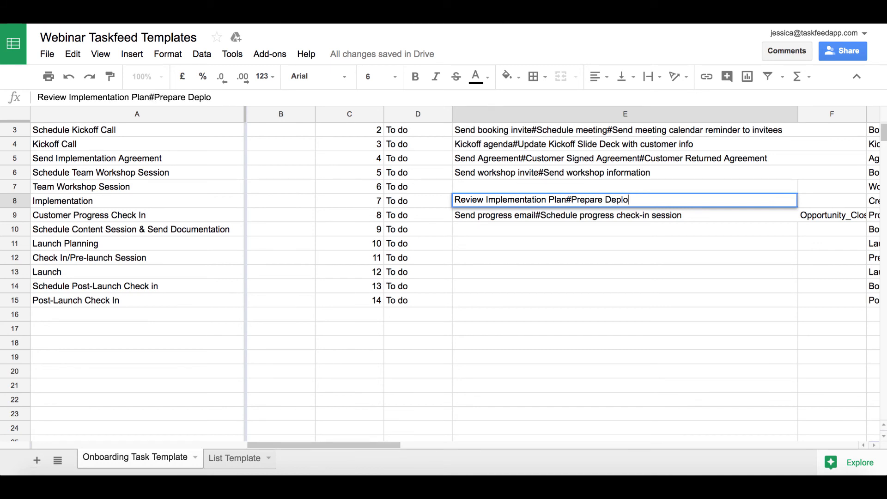
text(yment Document#)
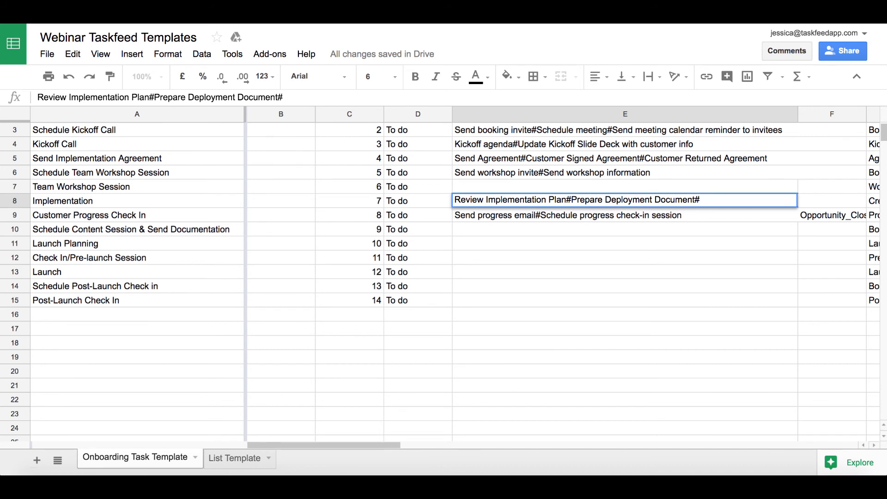
text(Create Change Sets)
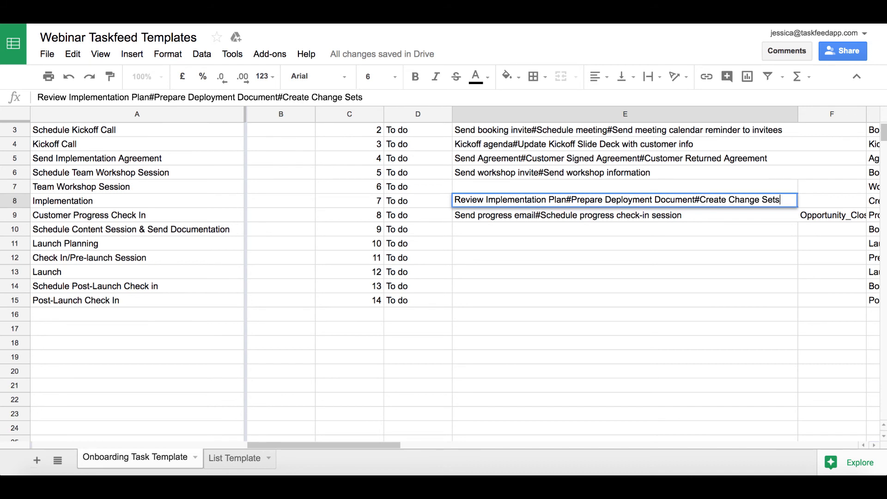
text(#Deploy Change Sets)
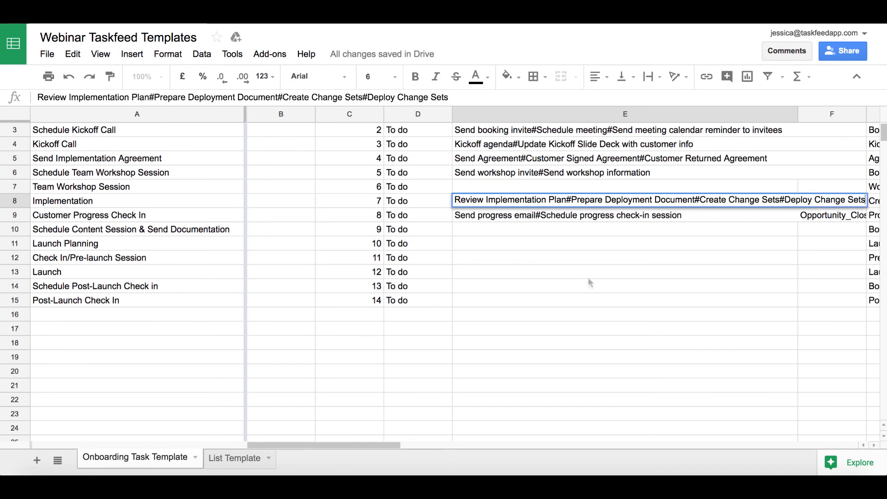
click(589, 279)
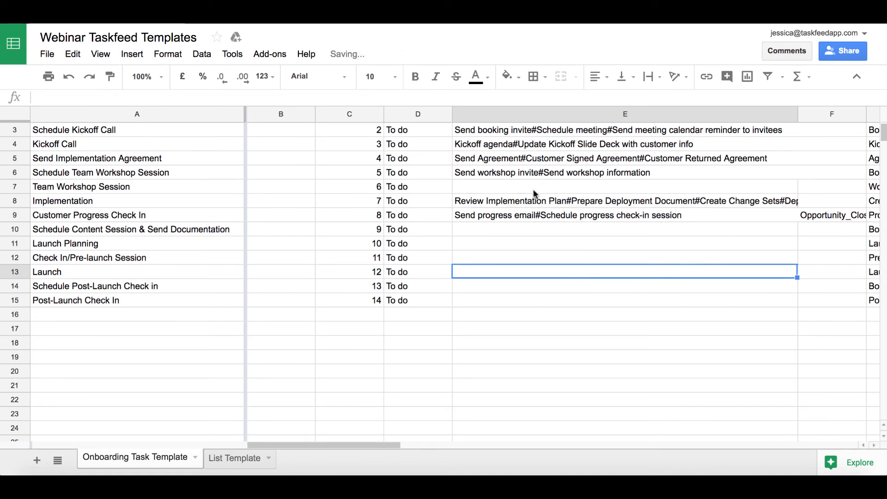
click(537, 200)
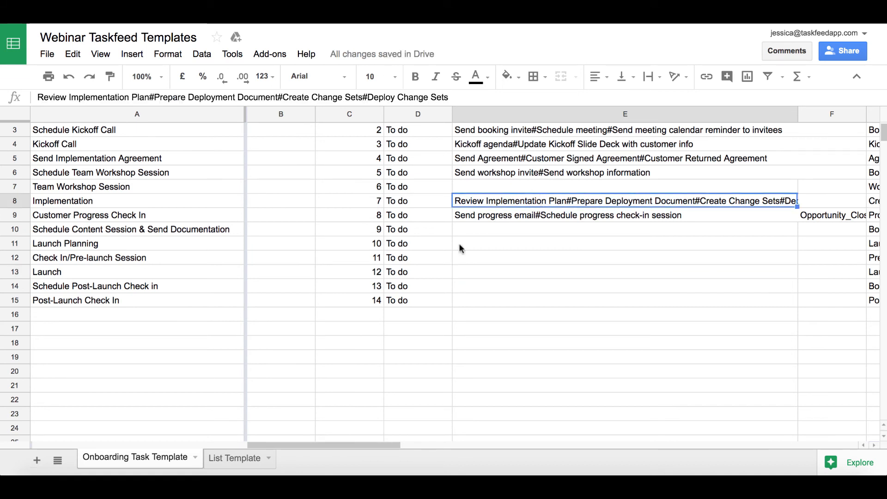
- Download the Onboarding Task Template sheet as a comma-separated values (.csv) file
click(45, 55)
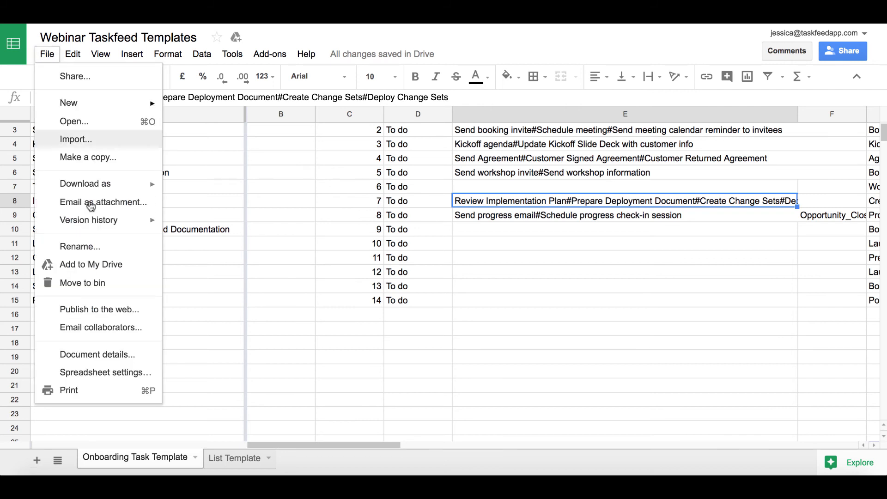
mouse_move(137, 187)
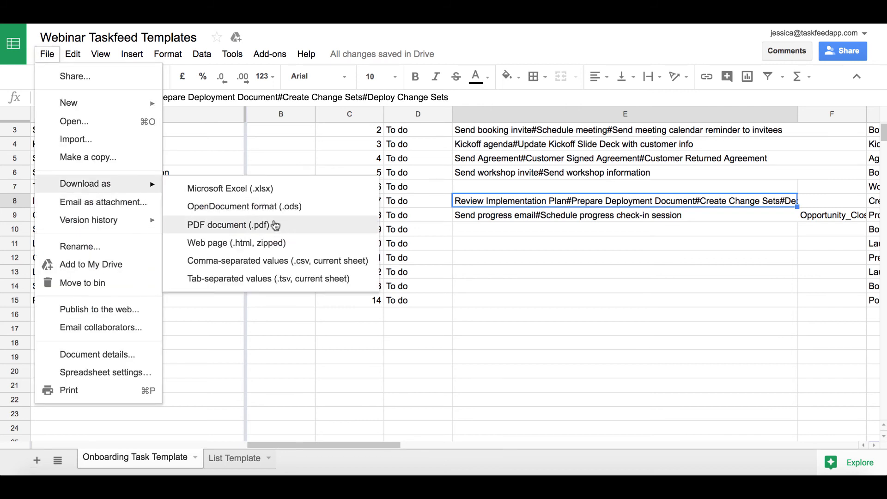
click(287, 264)
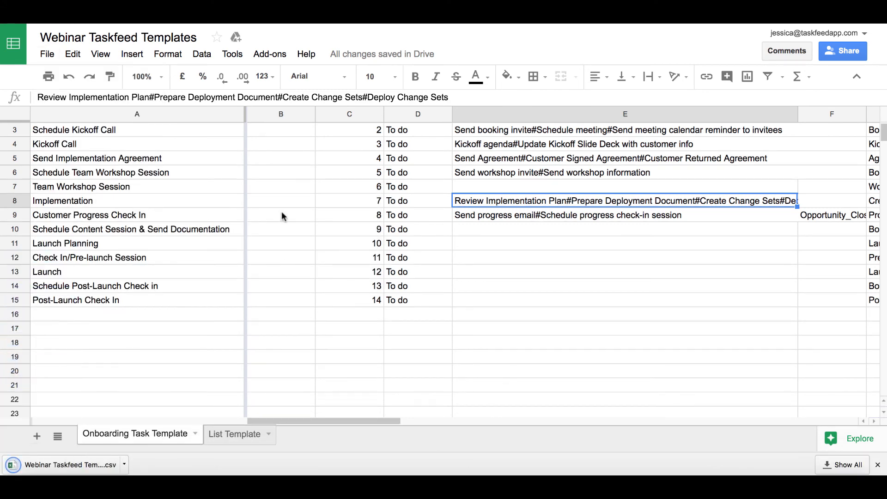
- Switch to Taskfeed, upload and validate "Webinar Taskfeed Templates - Onboarding Task Template (5).csv" in the Onboarding Task Template, and review the template preview
key(ctrl+Tab)
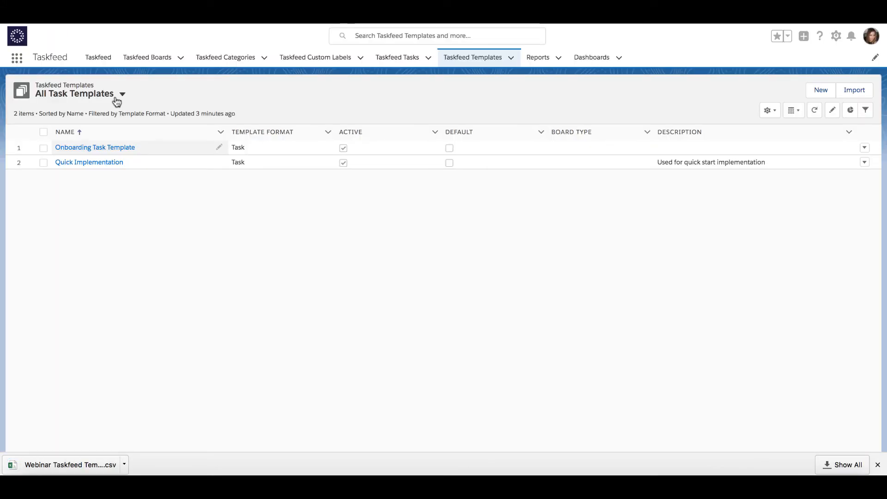
click(85, 148)
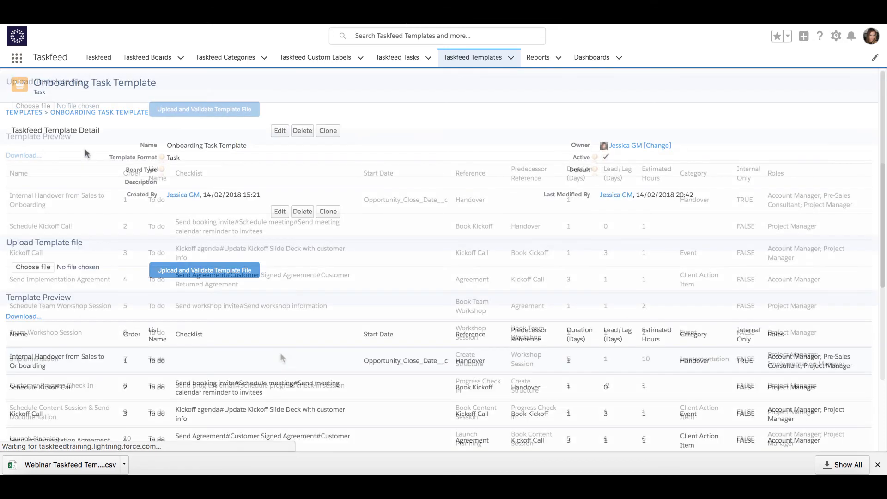
click(37, 106)
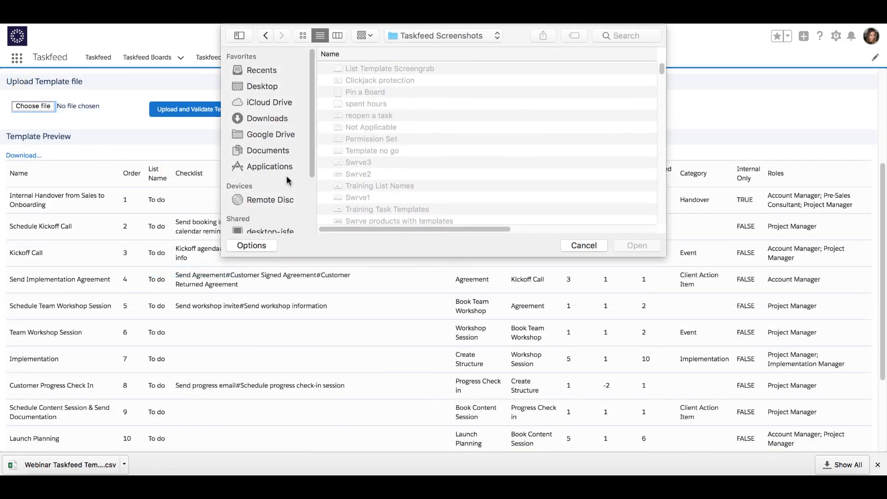
click(267, 119)
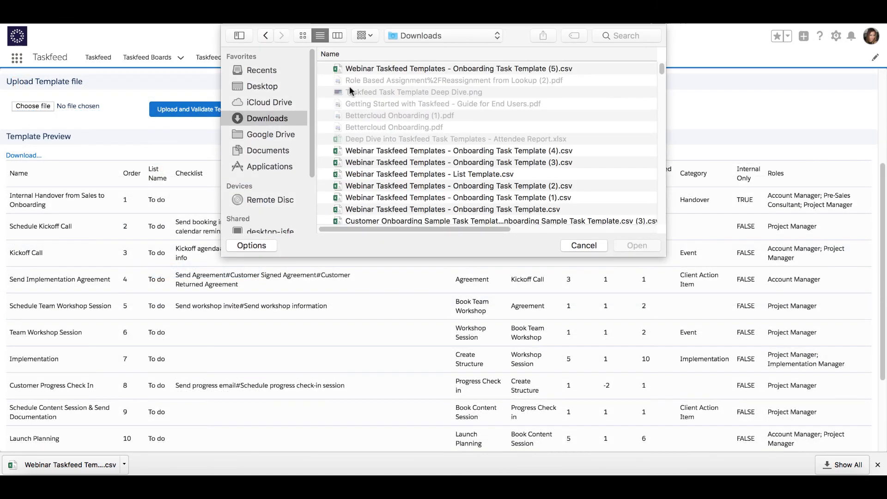
click(369, 68)
click(637, 245)
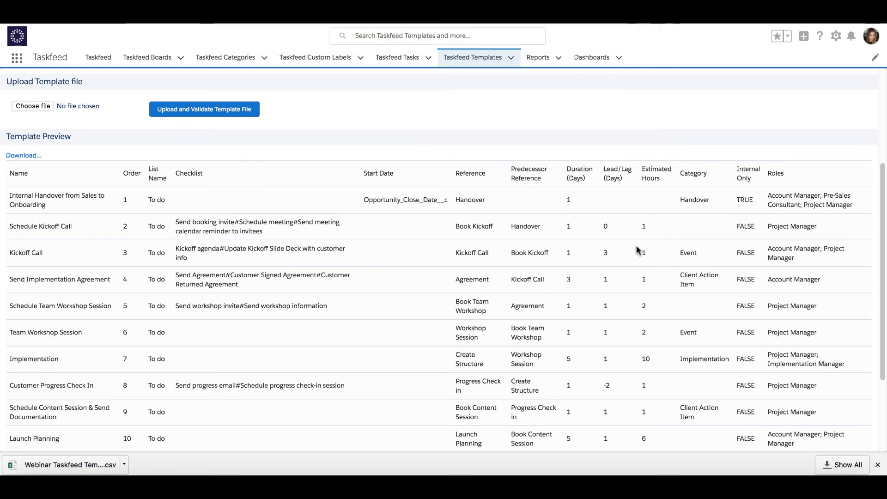
click(226, 113)
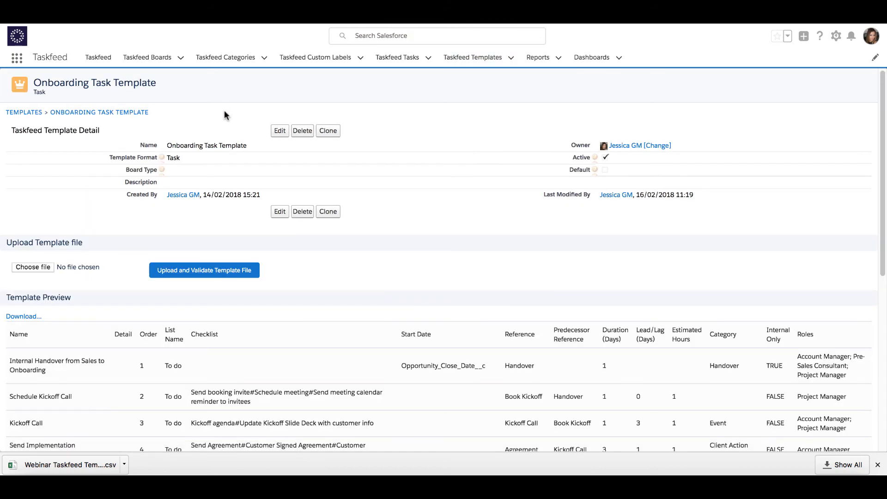
scroll(396, 360, down, 1)
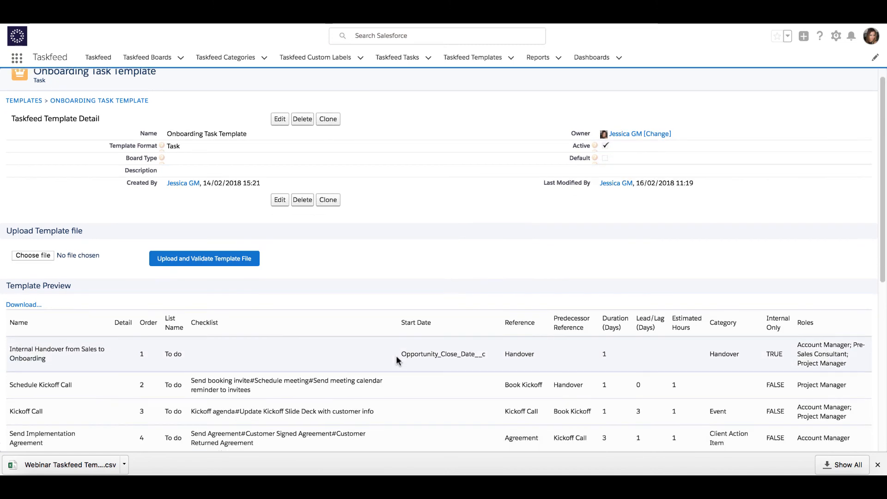
scroll(395, 356, down, 5)
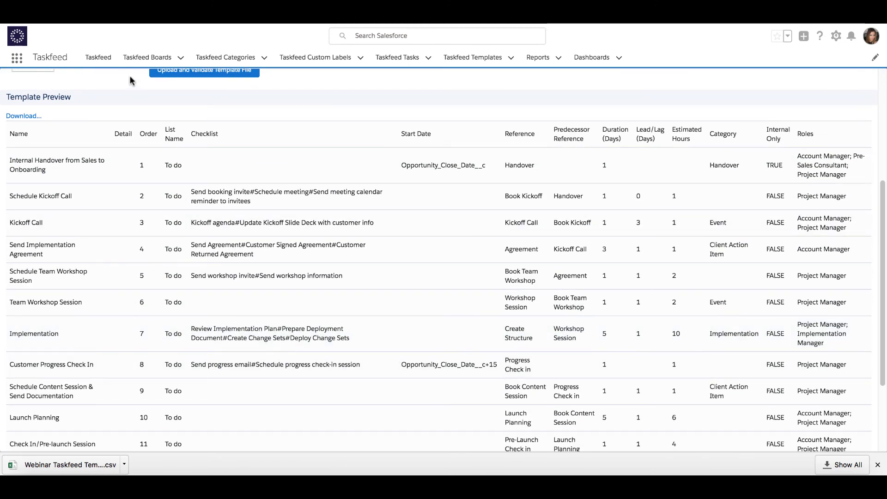
- Create a new Taskfeed board named Acme Implementation with the type Onboarding
click(97, 63)
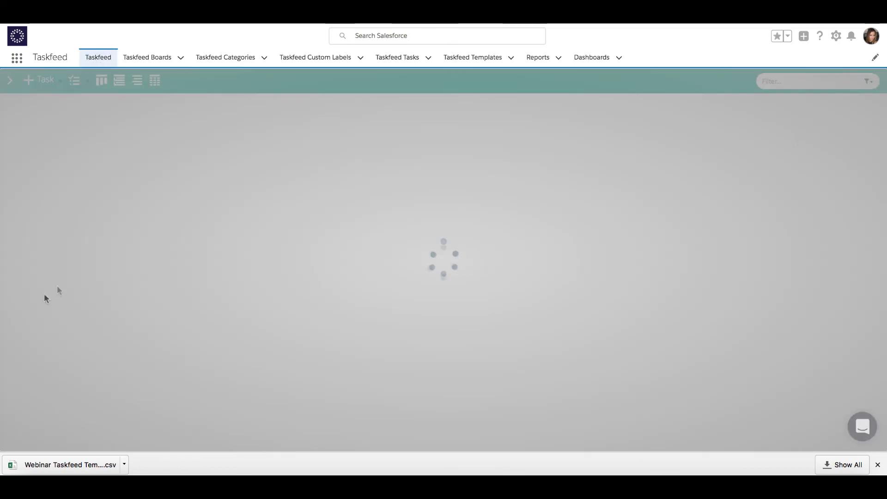
click(42, 356)
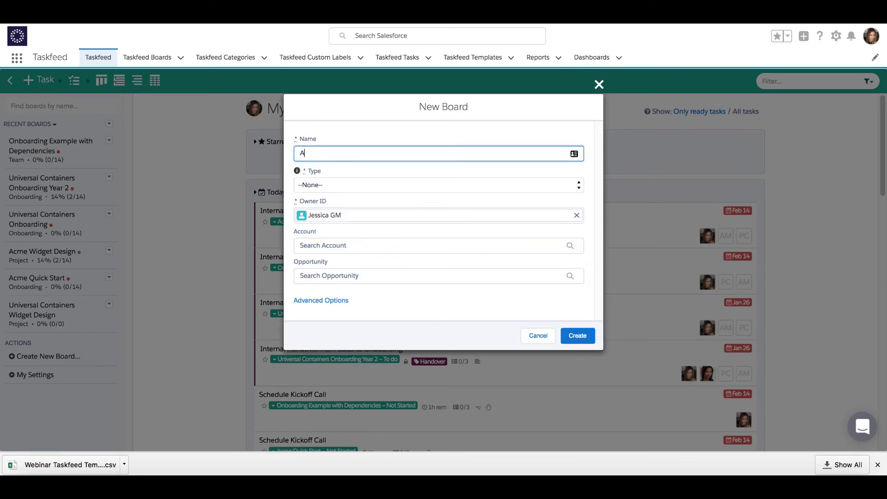
click(317, 184)
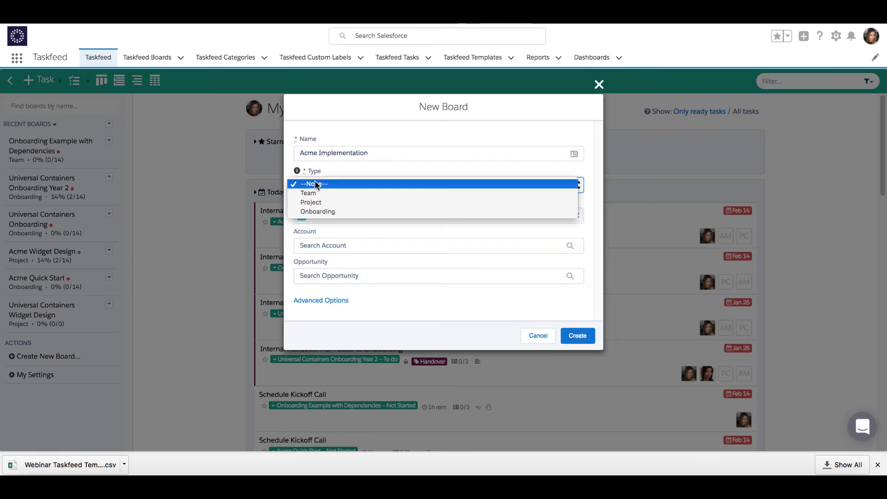
click(324, 213)
click(583, 336)
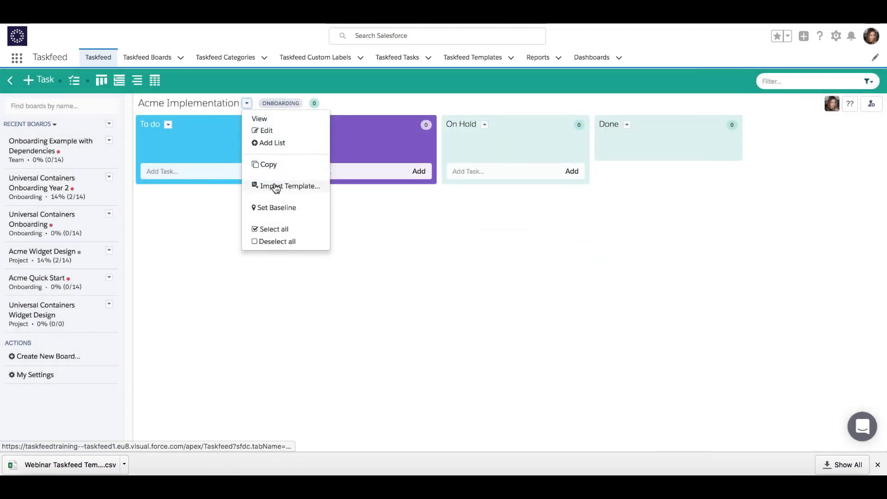
- Import the Onboarding Task Template into the Acme Implementation board
click(276, 186)
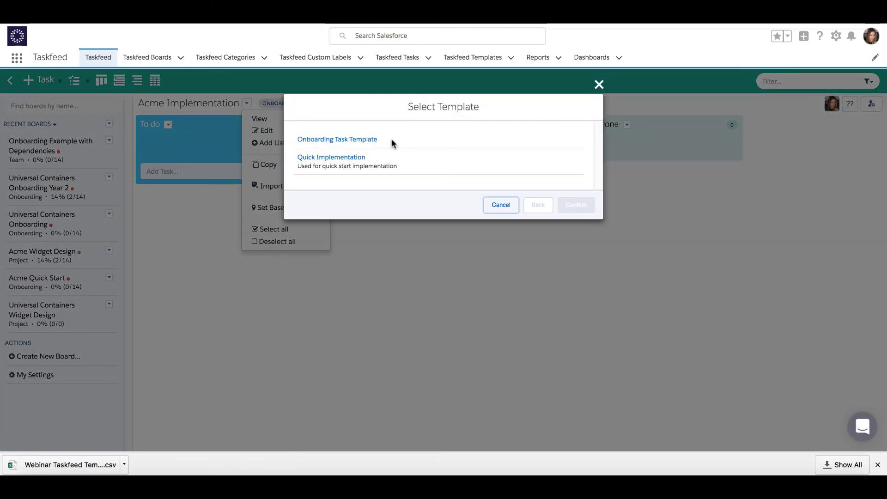
click(365, 140)
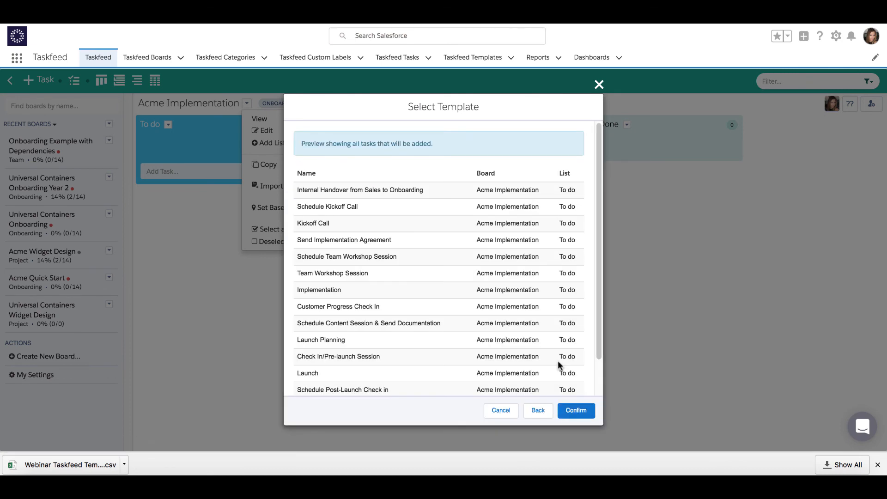
click(585, 411)
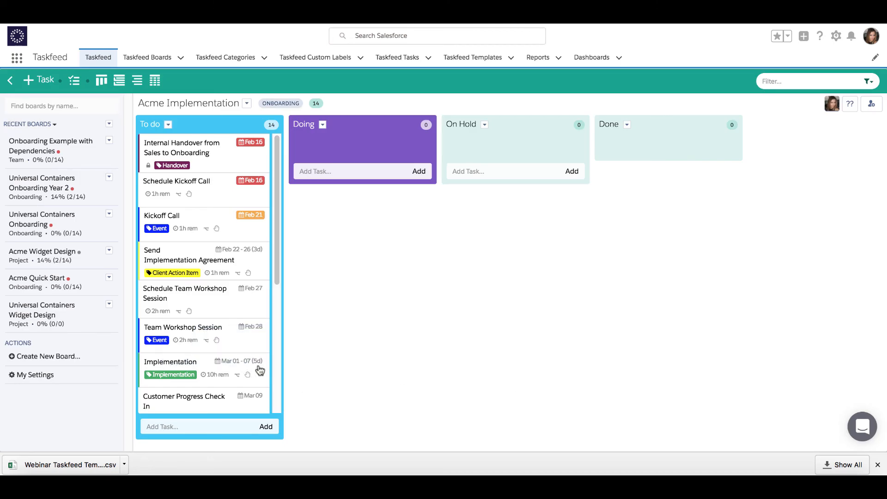
- Open the Implementation task in the To do list and check its checklist items
scroll(220, 363, down, 5)
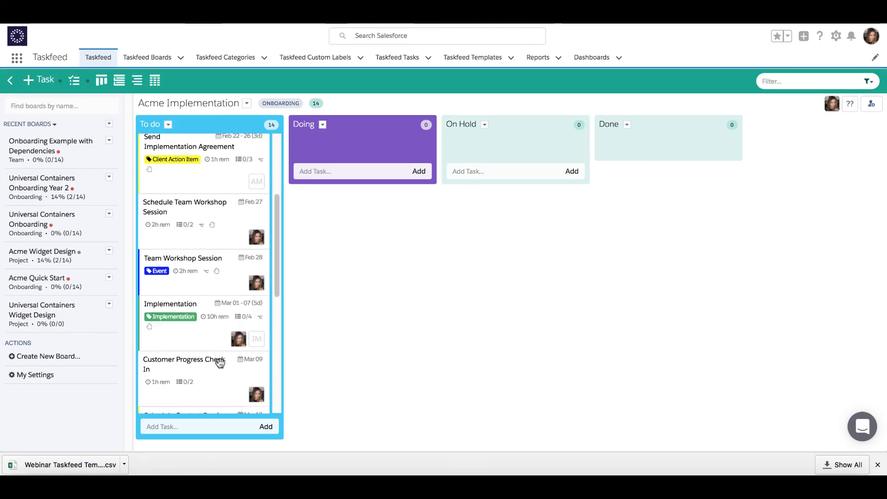
click(216, 244)
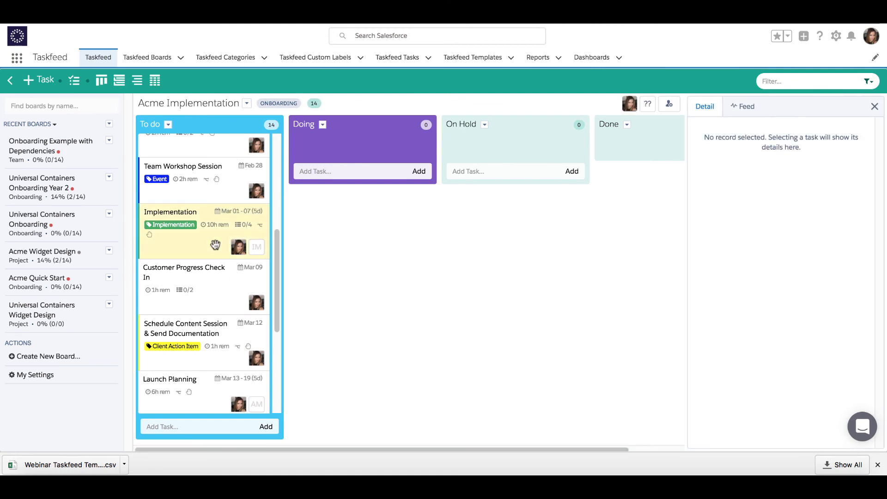
scroll(808, 315, down, 5)
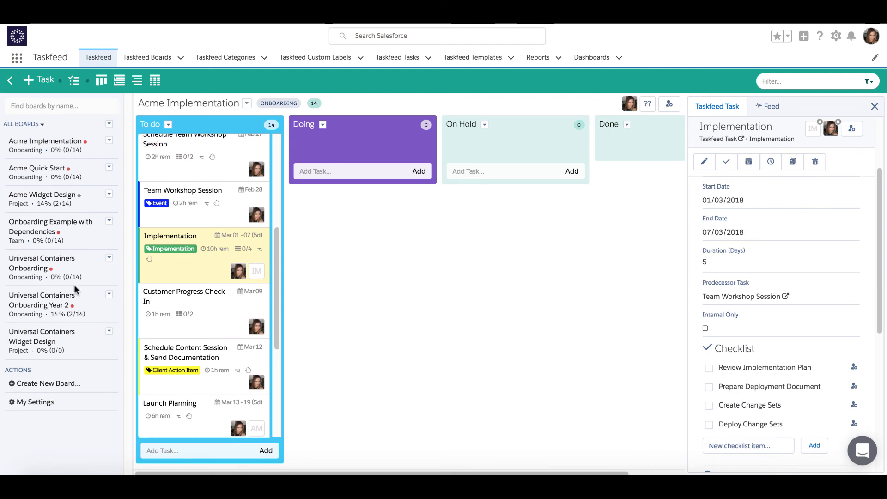
- Add the checklist items "Review Implementation Plan" and "Create Change Sets" to the Implementation task on the Universal Containers Onboarding board
click(46, 259)
click(199, 296)
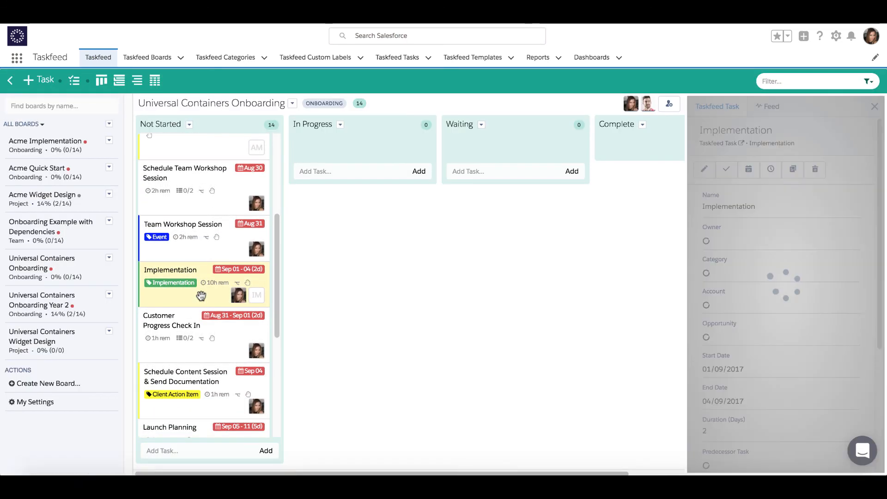
scroll(780, 365, down, 5)
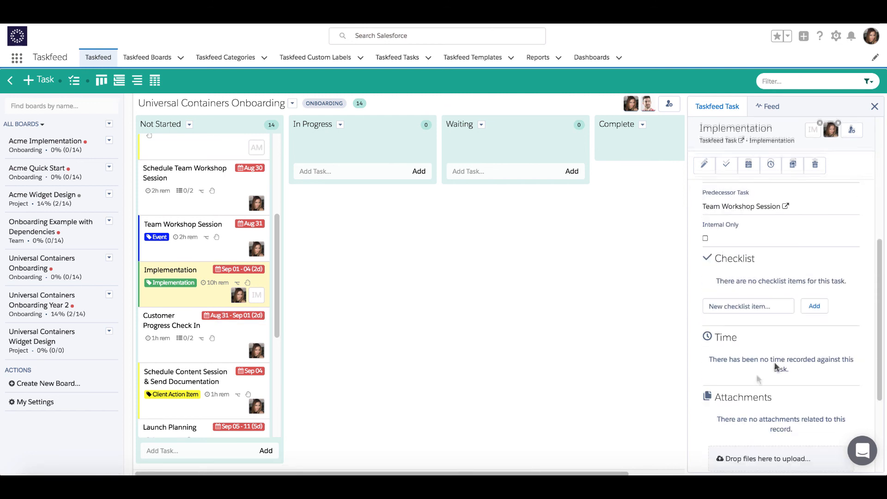
click(747, 306)
text(Review )
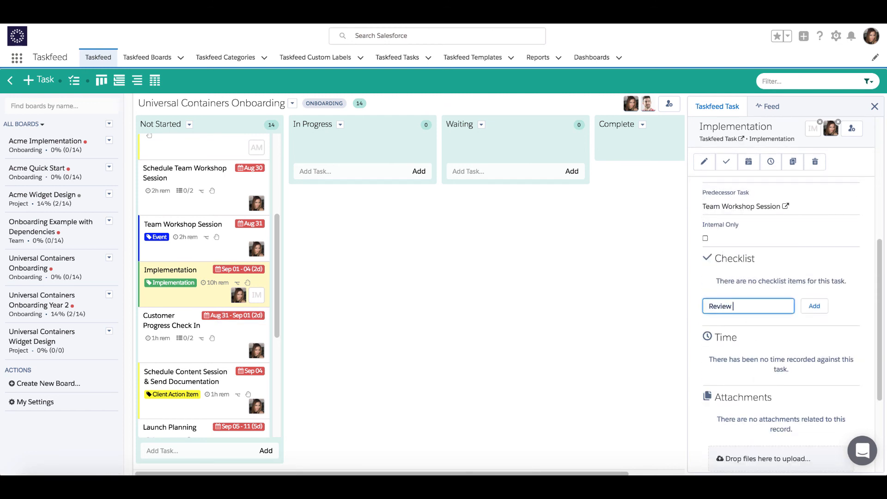
text(Implementation Plan)
click(815, 305)
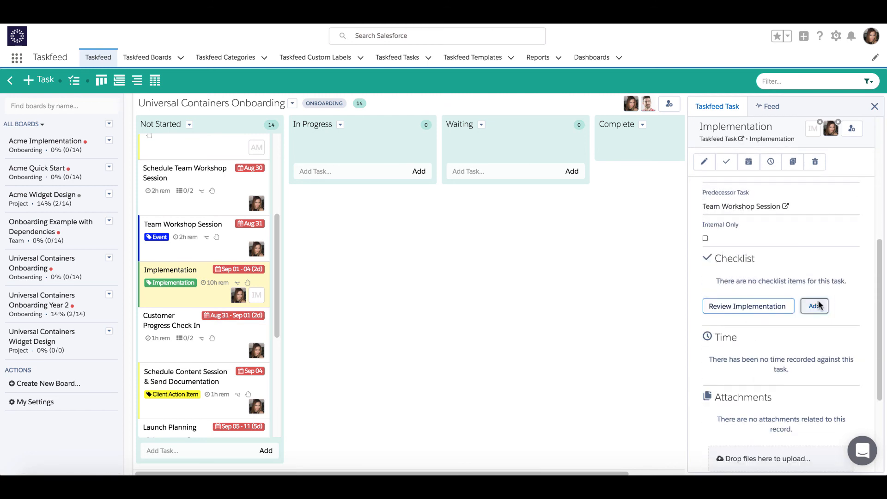
text(Create Change Sets)
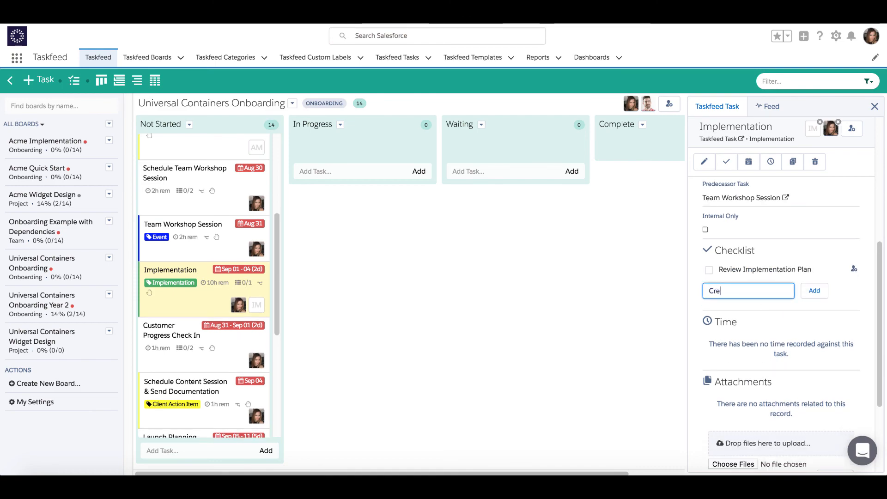
click(815, 292)
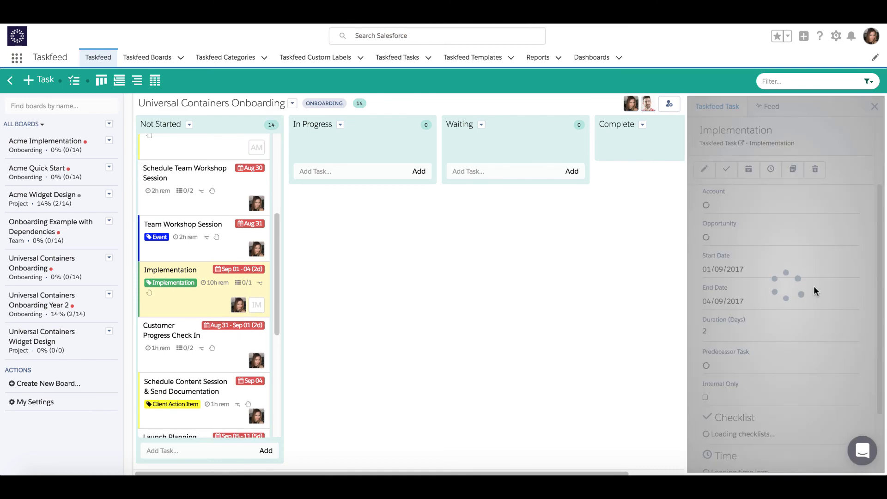
- Add the checklist item "Do this other thing" to the Internal Handover from Sales to Onboarding task on the Universal Containers Onboarding Year 2 board
click(701, 302)
text(D)
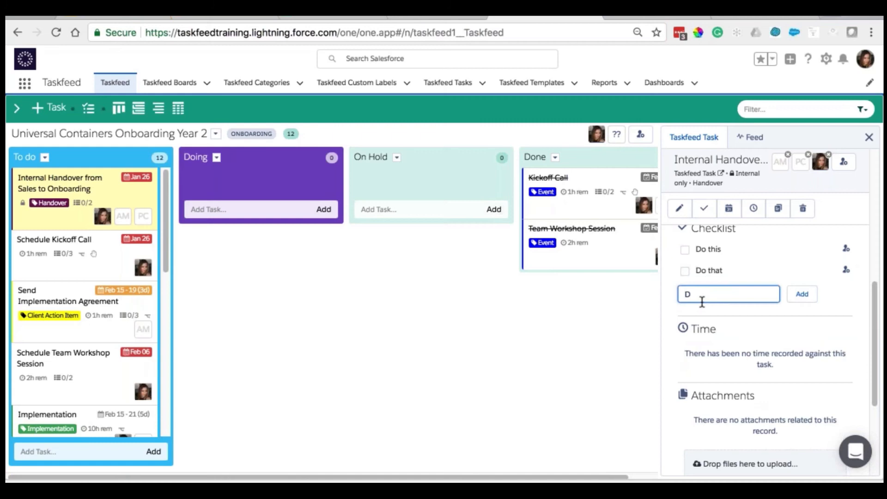
text(o this other thing)
key(Return)
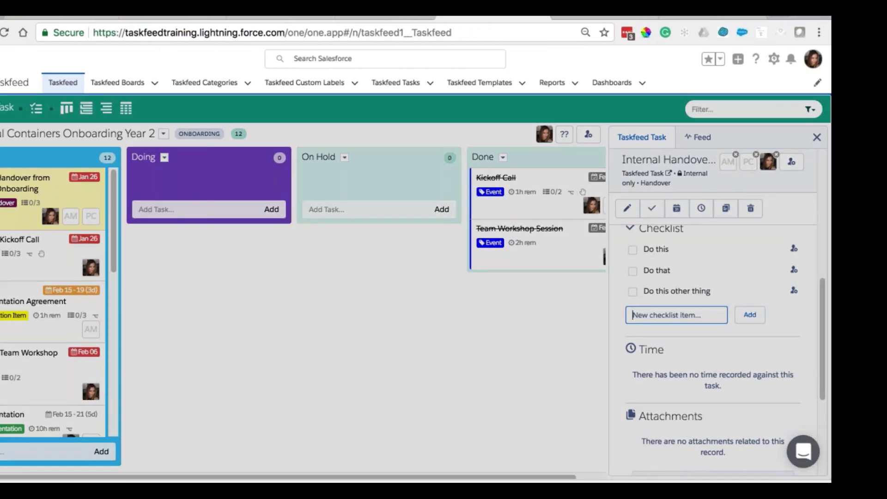
- Assign the "Do this" checklist item to another user by looking up the new owner's name
click(794, 248)
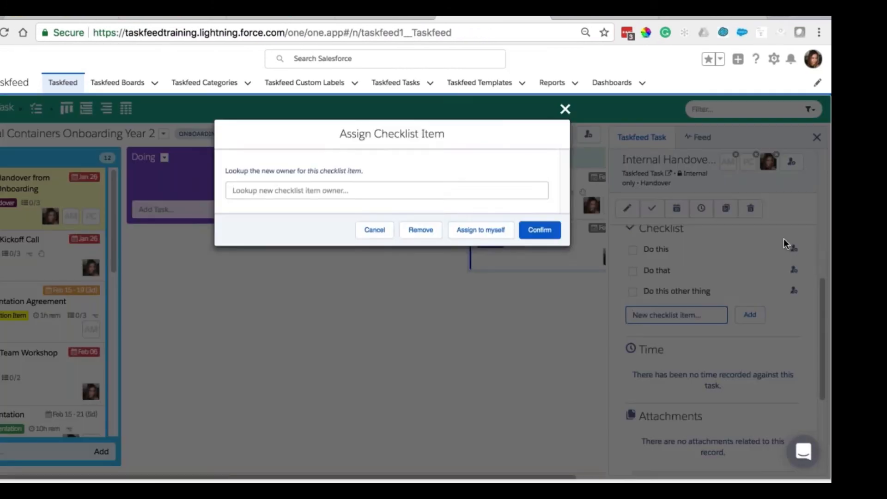
text(S)
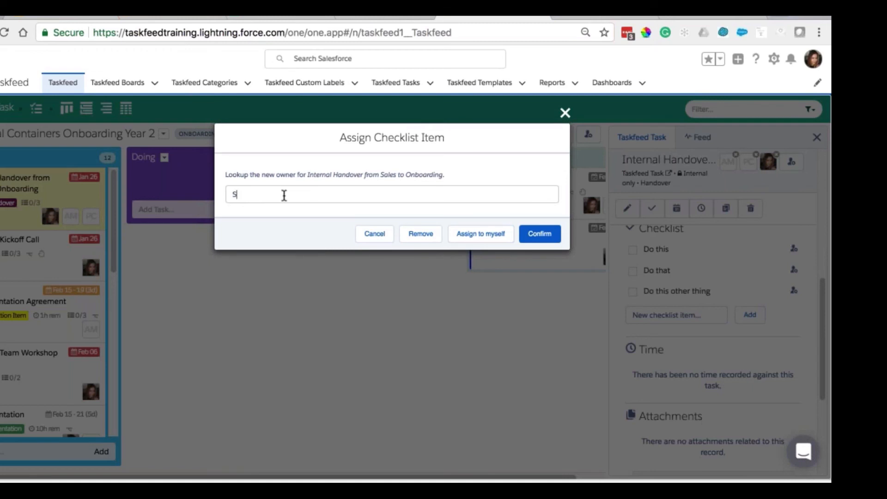
text(all)
click(280, 224)
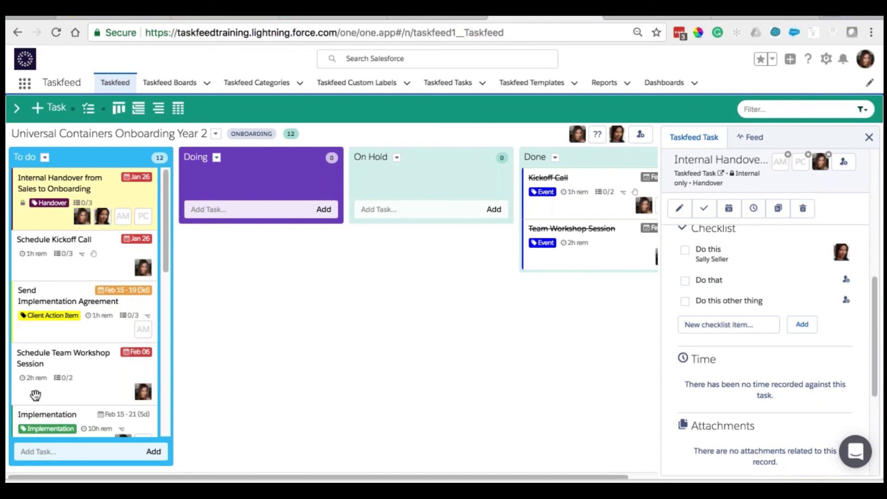
- Examine the attachments, feed and checklist sections of the Internal Handover from Sales to Onboarding task
scroll(719, 389, down, 5)
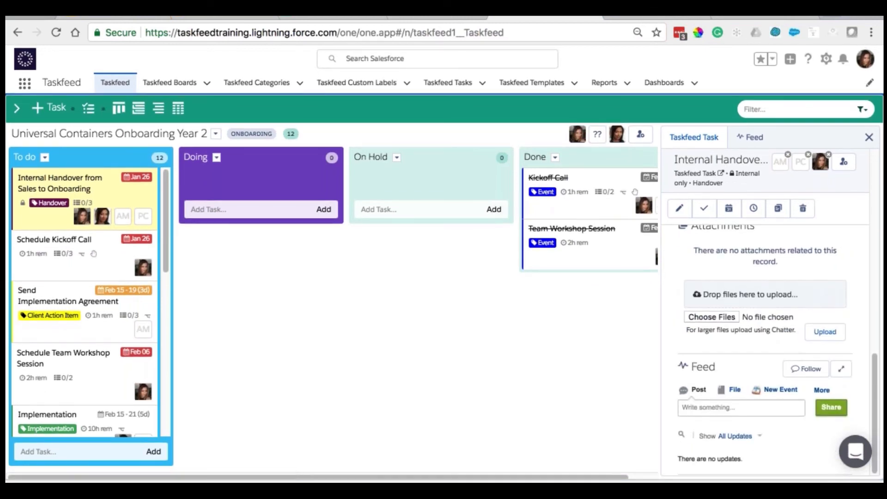
click(708, 406)
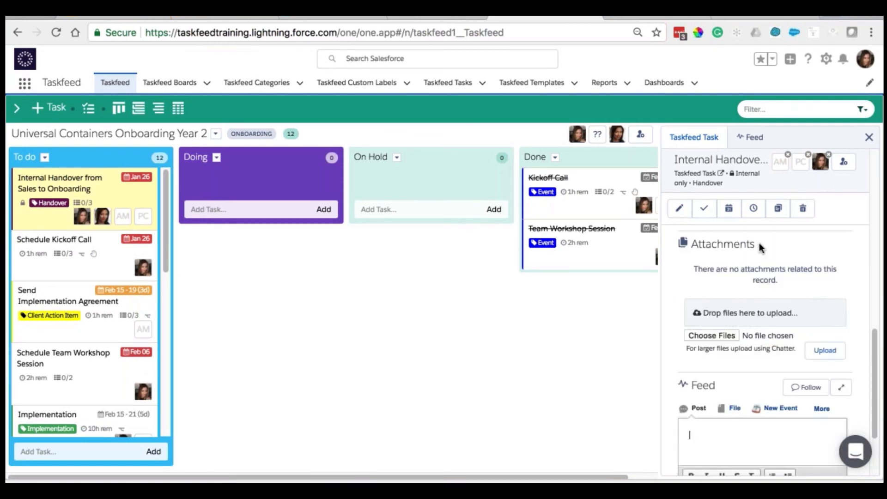
scroll(759, 242, up, 5)
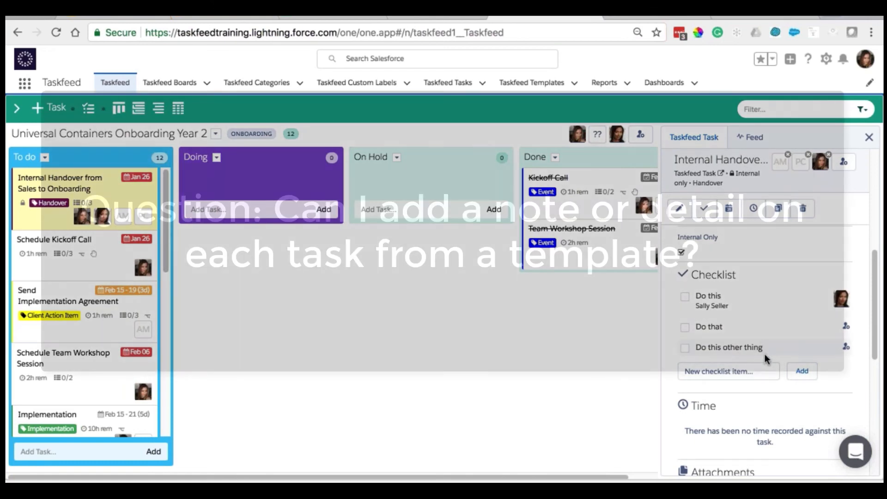
scroll(764, 354, down, 8)
scroll(762, 416, down, 5)
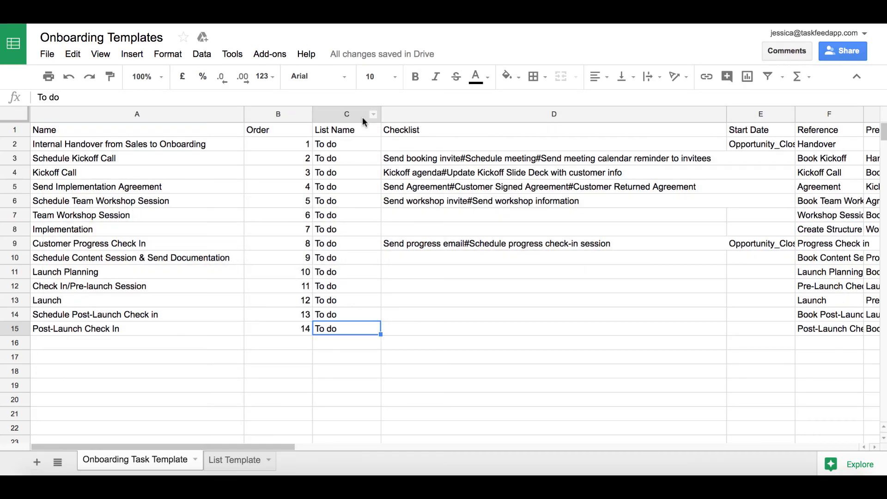
- Insert a column after List Name in the Onboarding Task Template sheet and head it "Detail"
click(361, 115)
right_click(361, 114)
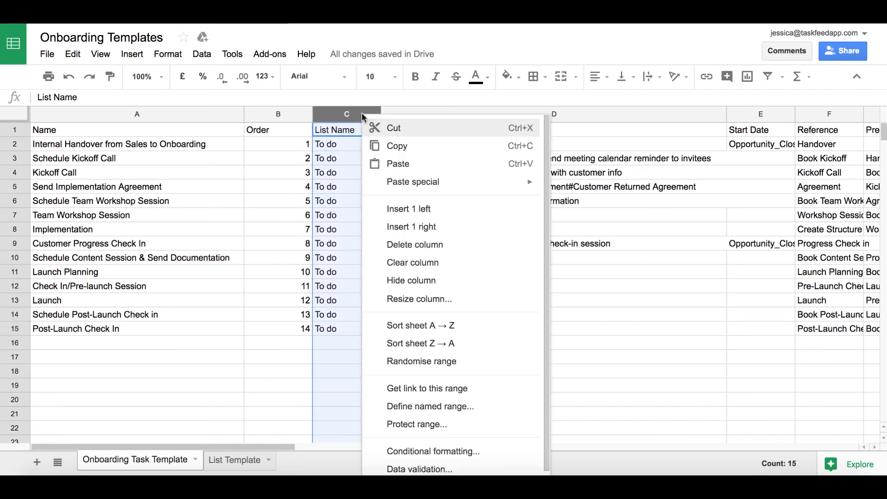
click(414, 225)
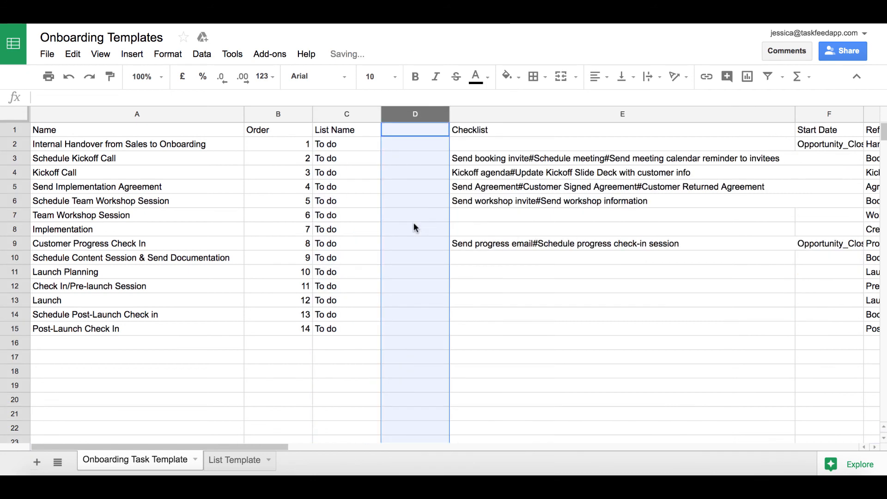
click(413, 130)
text(Det)
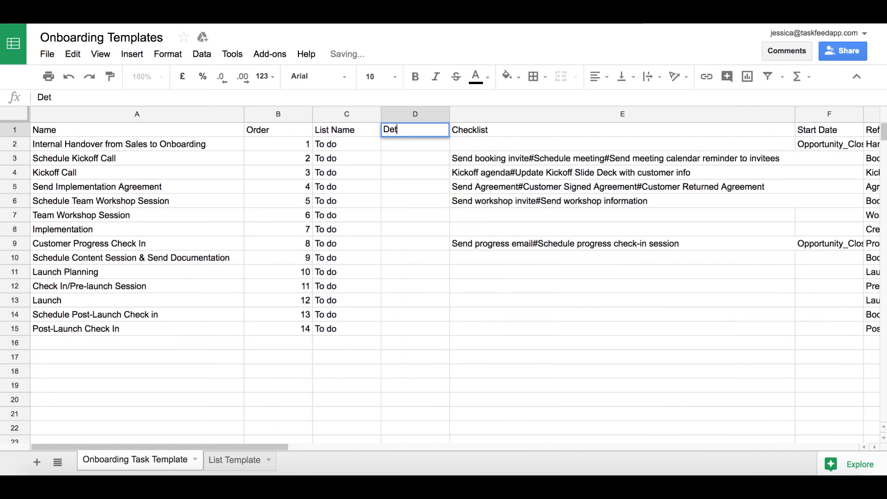
text(ail)
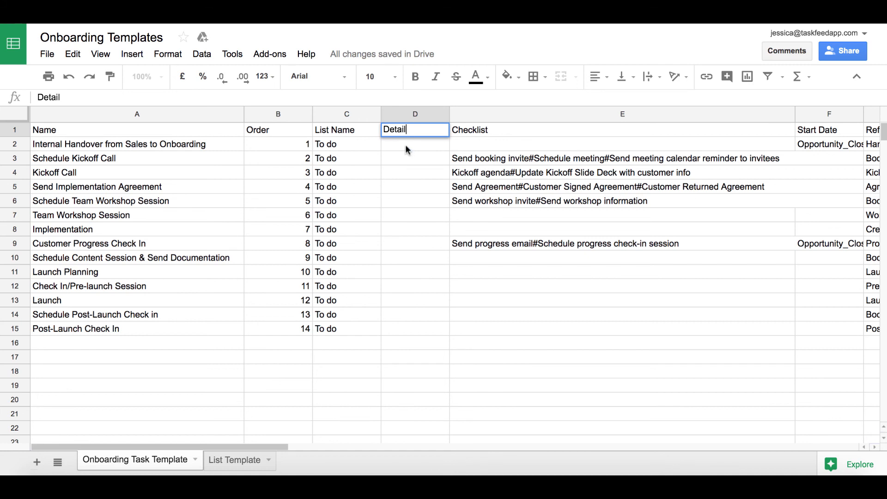
- Enter "Internal meeting to discuss details about the sales; the customer and metrics for success" in D2 and "Meeting with customer to discuss the plan" in D3
click(406, 146)
text(Internal meeting to discuss details about the sales; the customer and metrics for success)
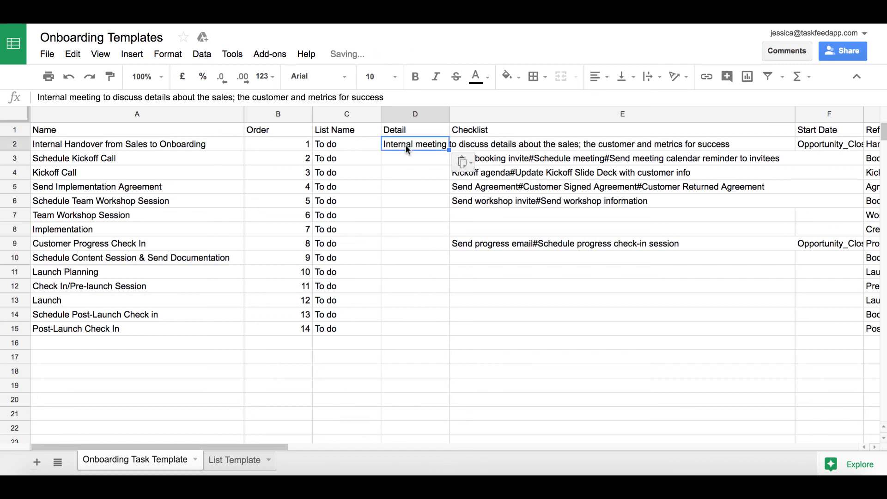
click(398, 159)
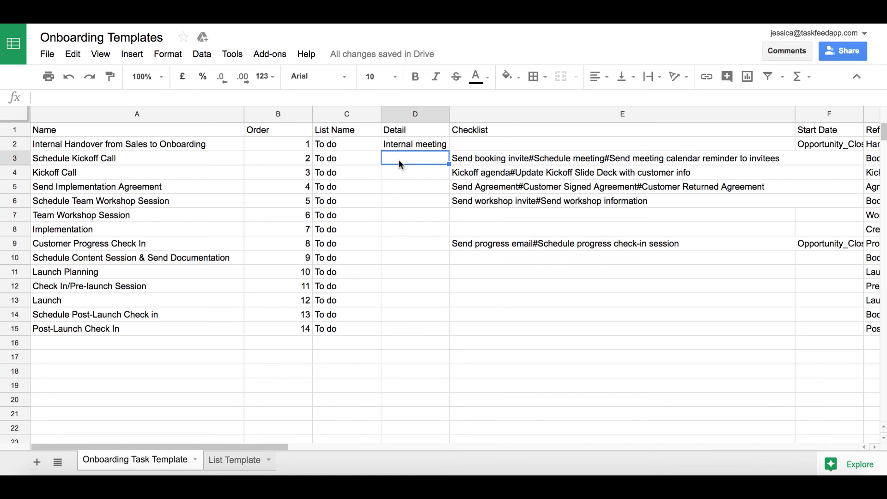
text(Meeting fith customer to discus)
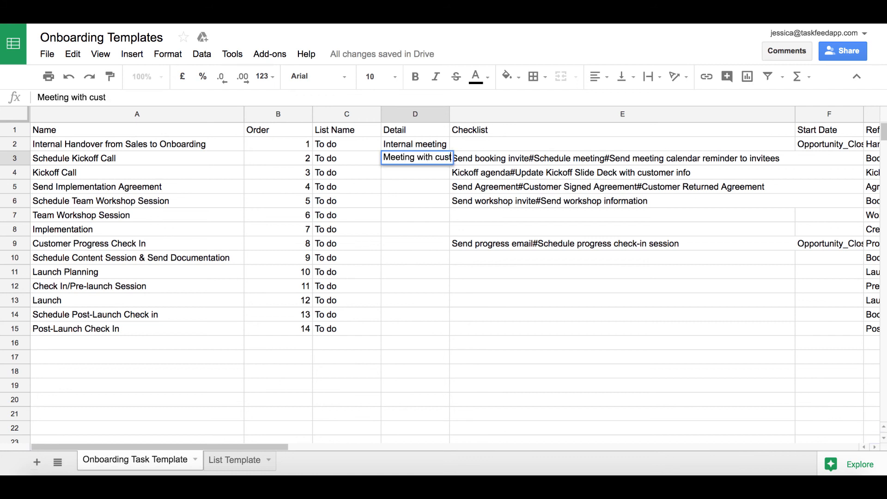
text(s the plan)
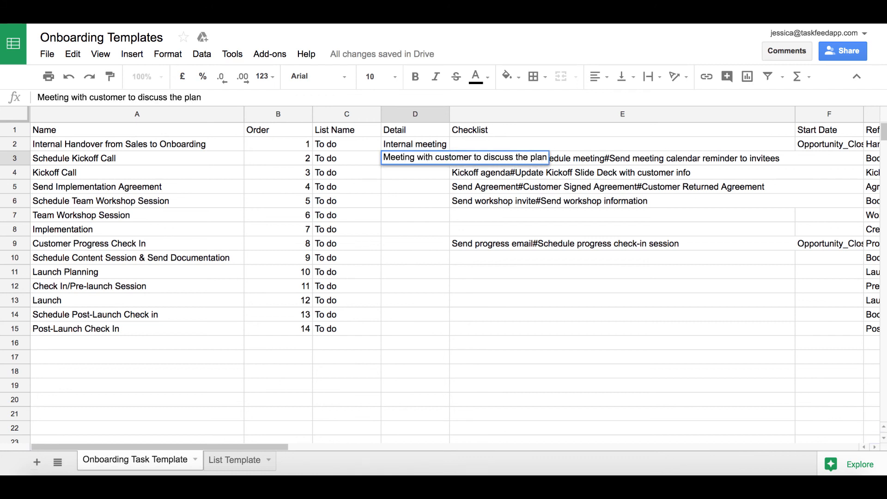
key(Return)
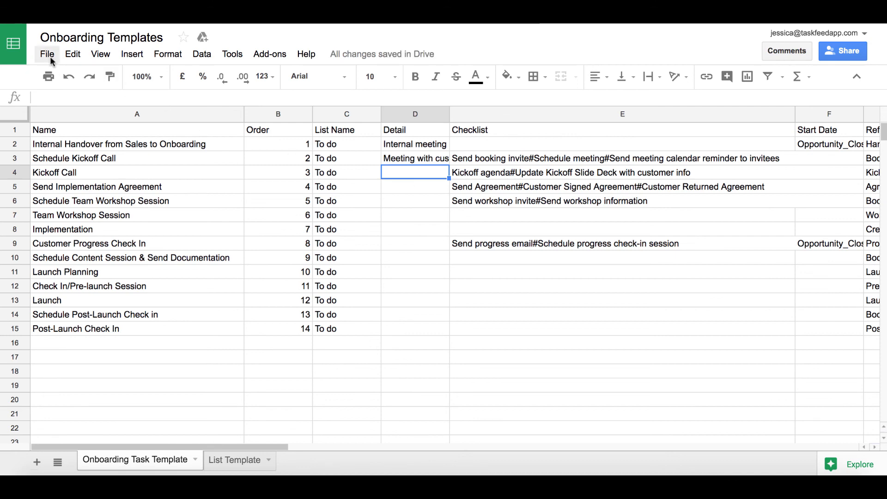
- Download the Onboarding Task Template sheet as a CSV file
click(47, 54)
mouse_move(116, 183)
click(249, 262)
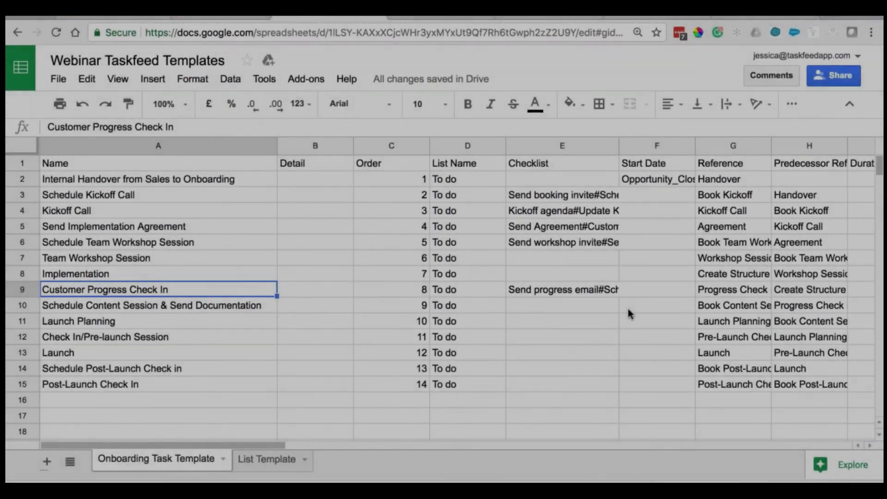
- Clear the predecessor reference and the lead/lag days of the Customer Progress Check In task in Webinar Taskfeed Templates
click(789, 290)
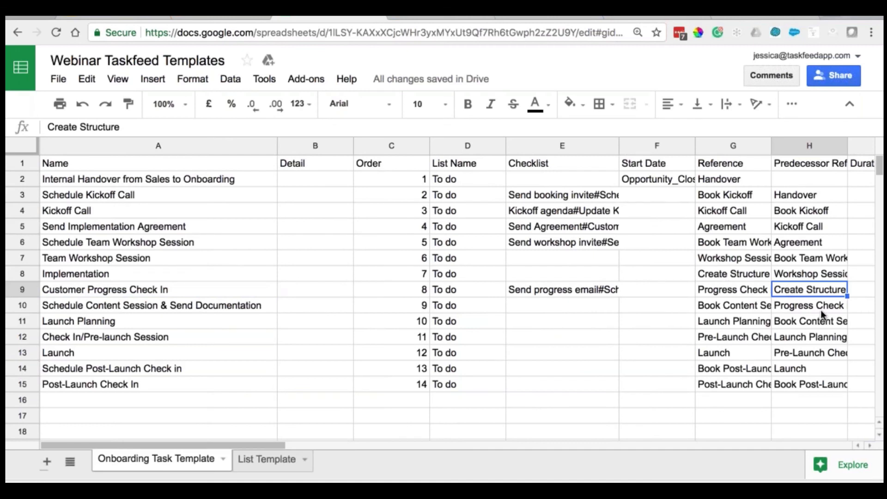
text(n)
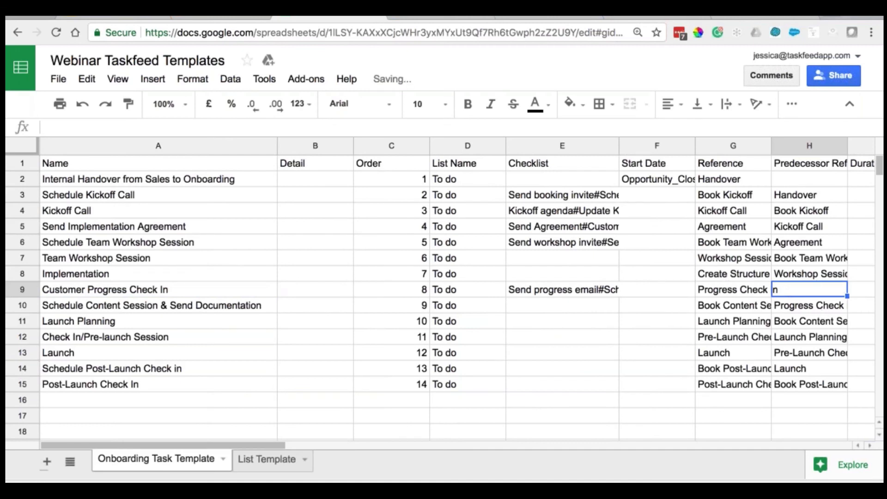
click(738, 294)
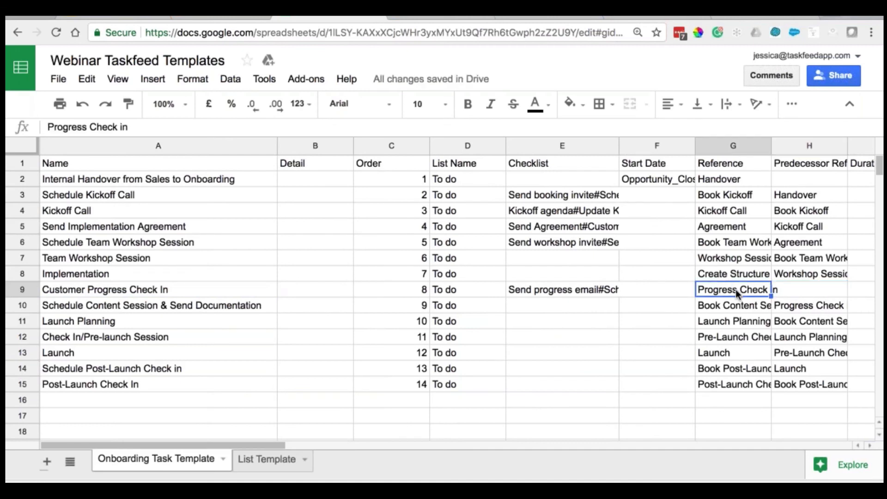
click(803, 290)
scroll(740, 317, right, 3)
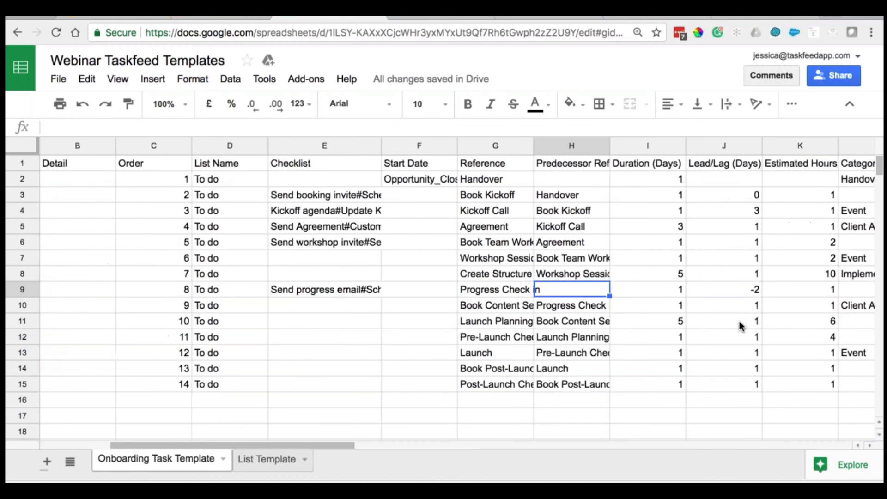
click(521, 289)
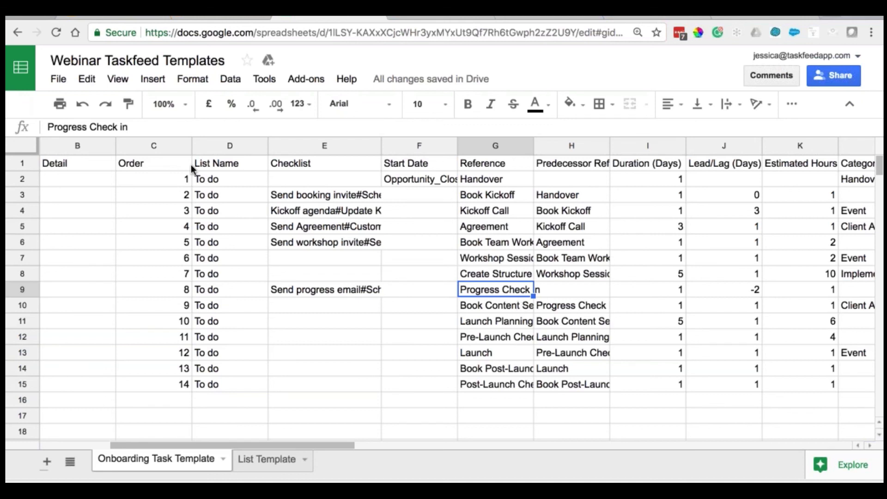
click(578, 288)
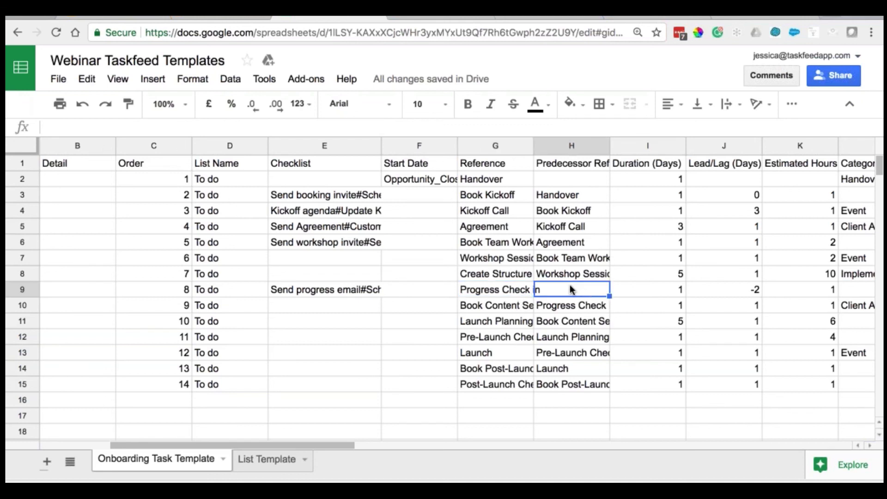
click(753, 291)
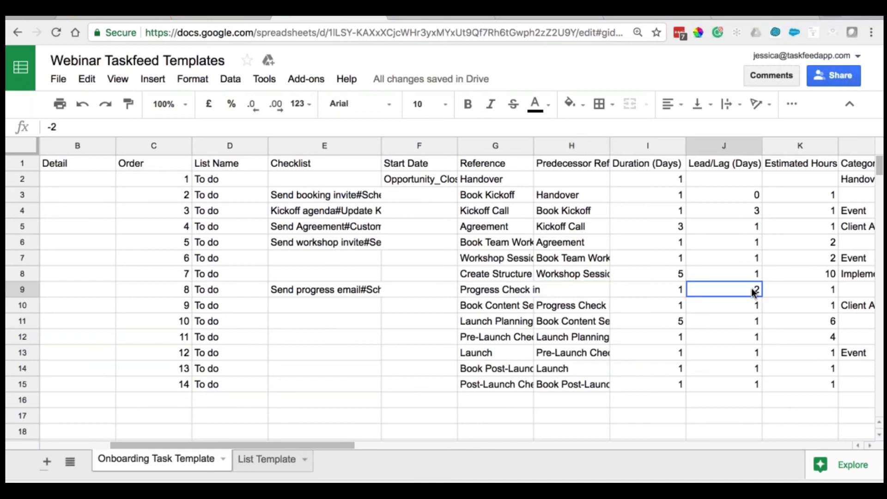
key(Delete)
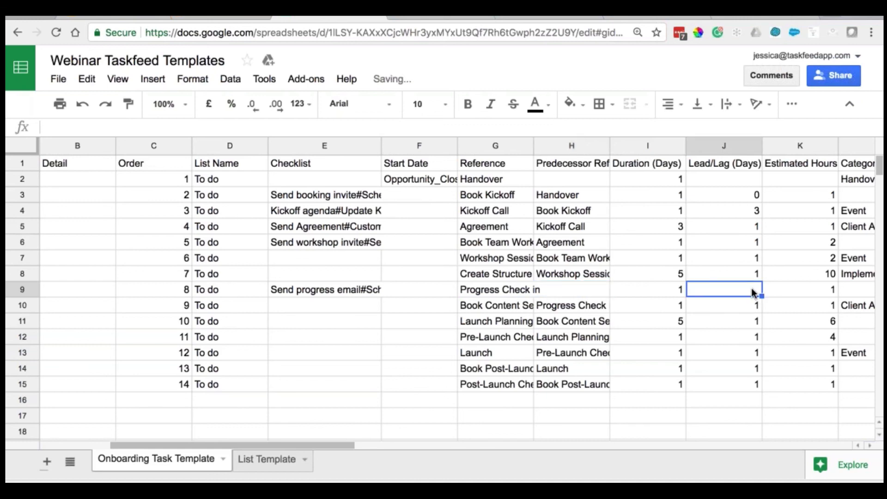
- Set the Start Date of the Customer Progress Check In task to Opportunity_Close_Date__c+15
click(669, 295)
scroll(669, 294, left, 5)
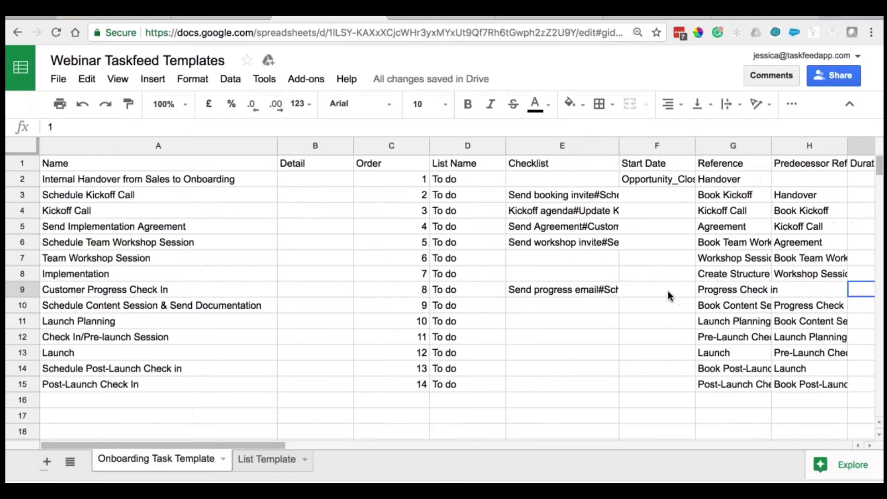
click(667, 290)
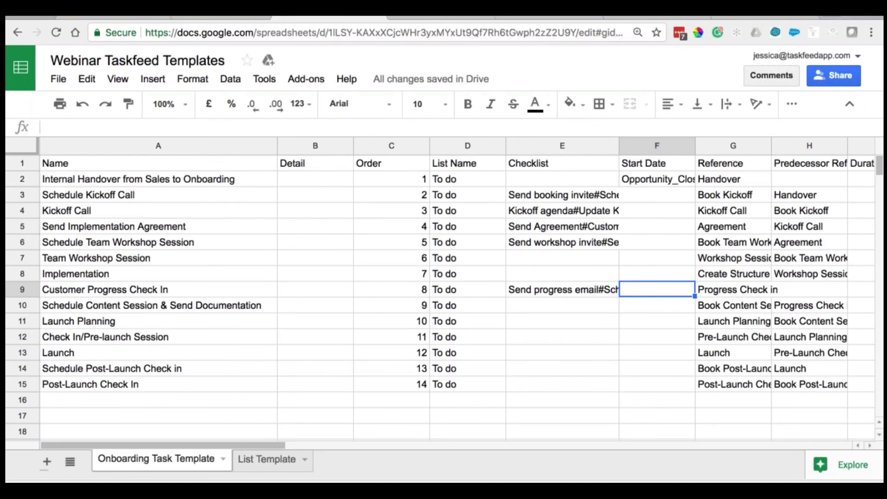
click(656, 179)
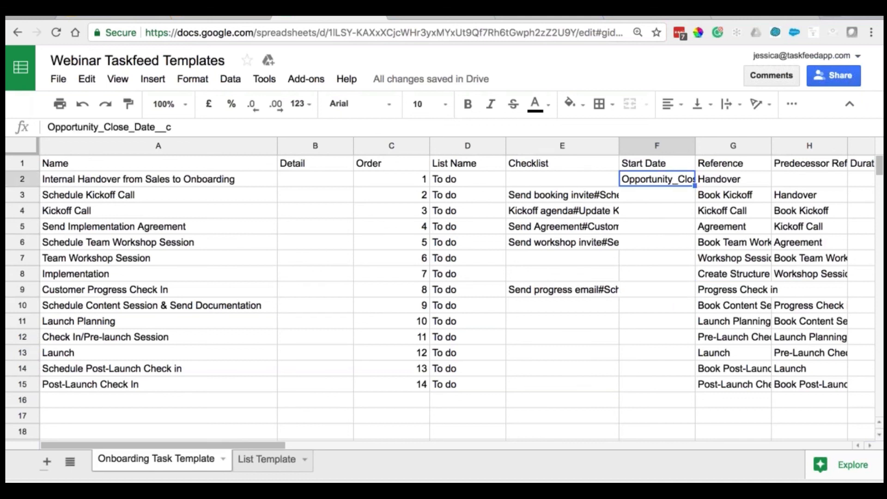
key(ctrl+c)
click(682, 290)
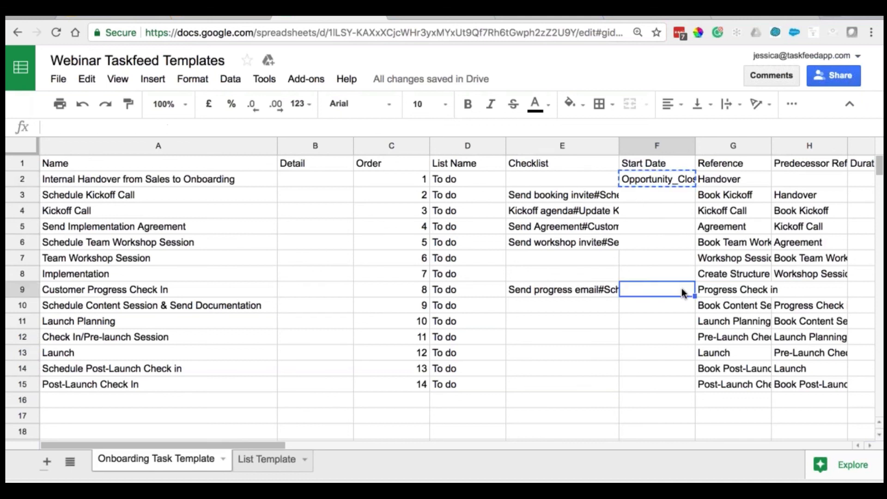
key(ctrl+v)
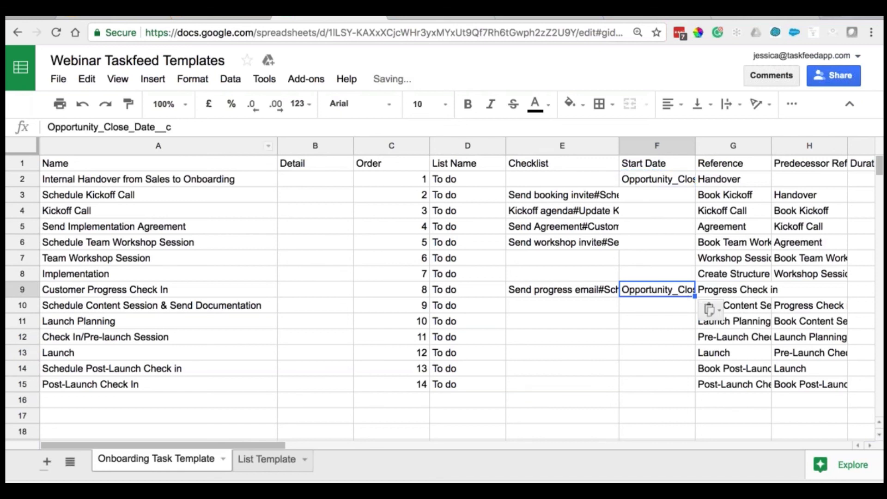
key(Return)
text(+15)
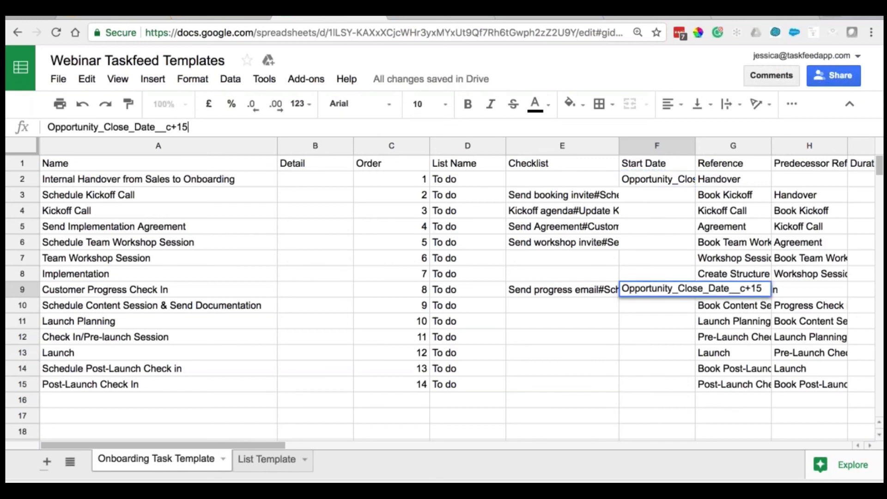
click(295, 296)
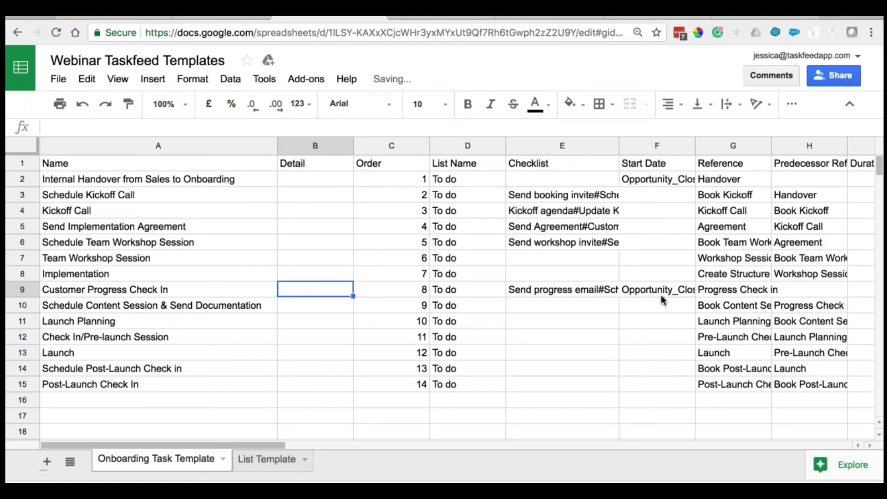
- Download the updated Onboarding Task Template sheet with the Customer Progress Check In start date as a CSV file
click(57, 80)
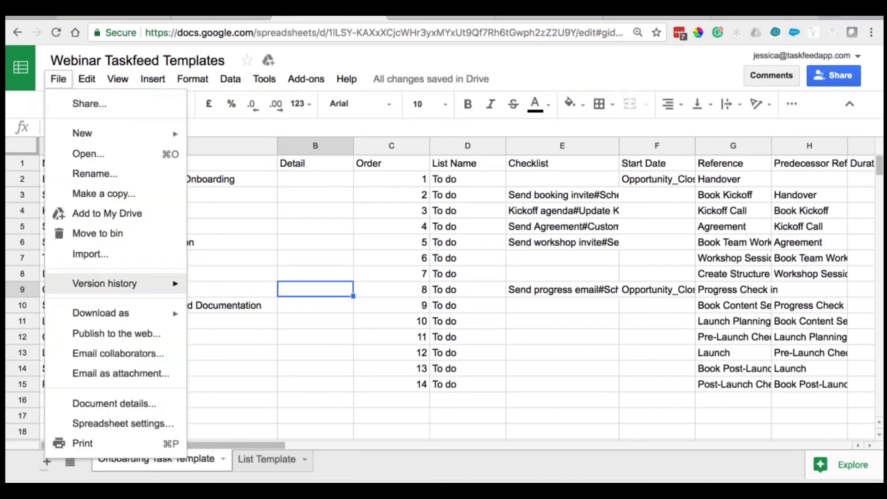
mouse_move(127, 317)
click(282, 398)
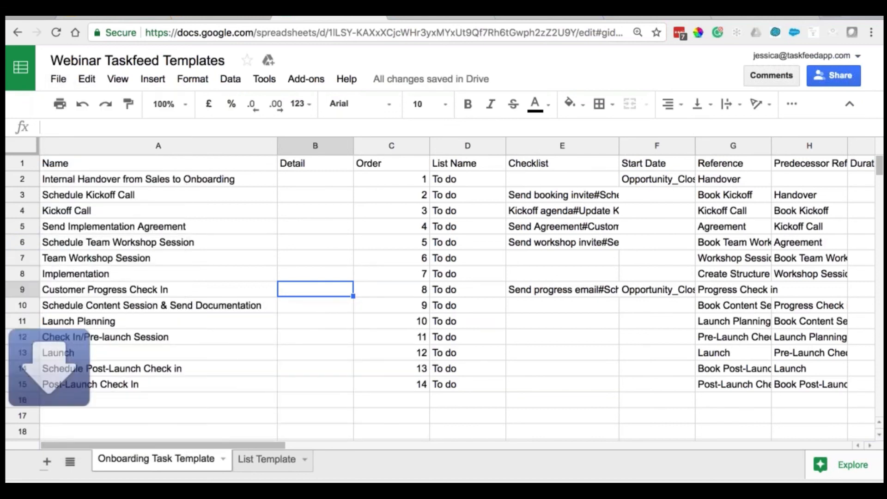
- Switch to Taskfeed and create a template named "Onboarding 2" with the Task template format
click(425, 18)
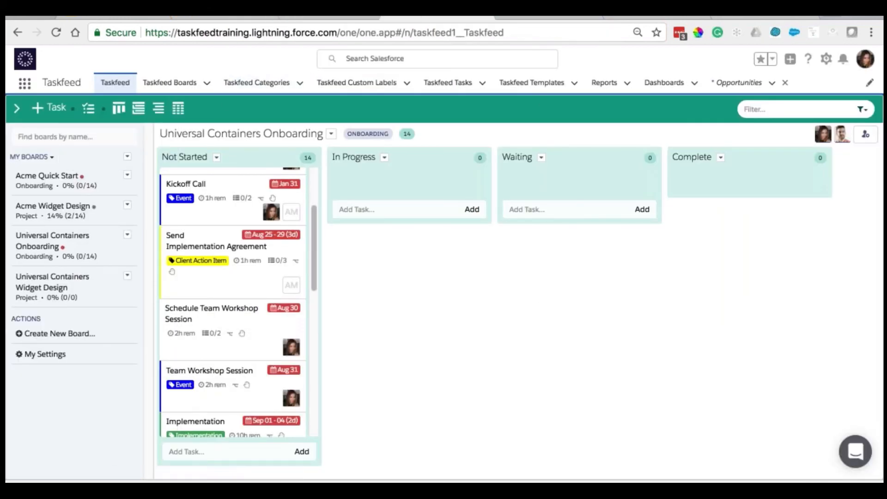
click(531, 82)
click(809, 119)
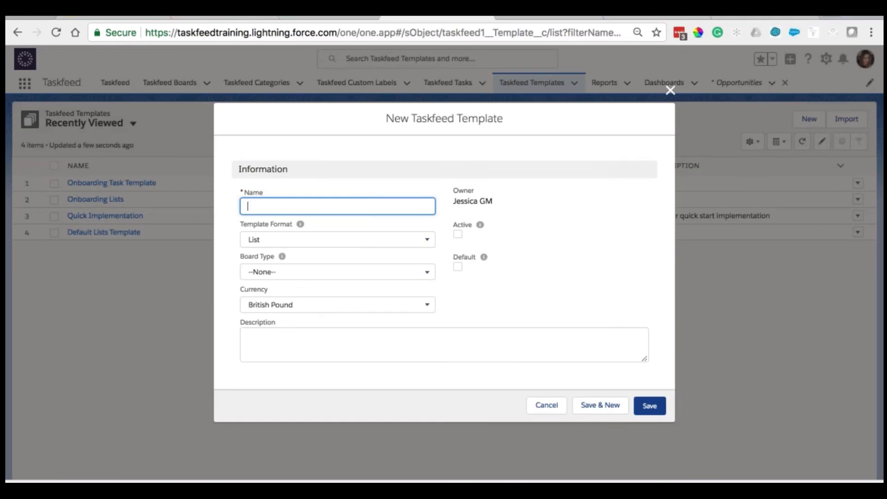
text(Onboarding 2)
click(379, 240)
click(357, 279)
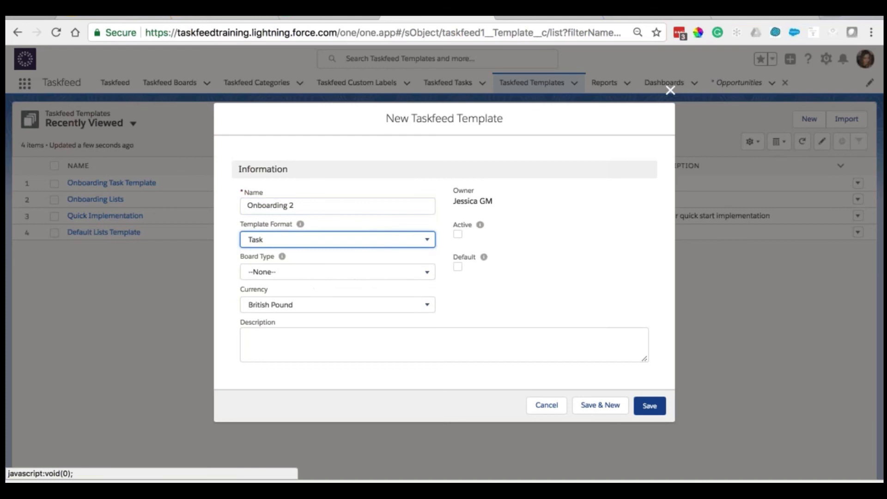
click(650, 405)
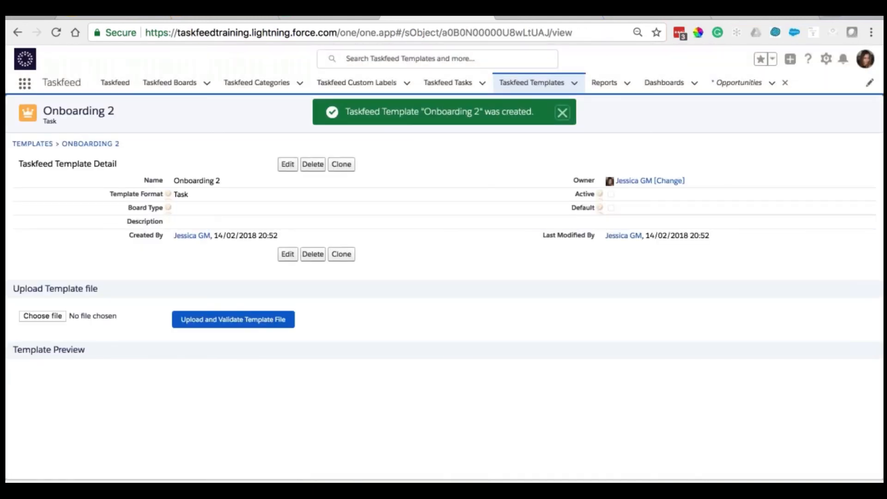
- Upload and validate "Webinar Taskfeed Templates - Onboarding Task Template (4).csv" as the file for the Onboarding 2 template
click(51, 317)
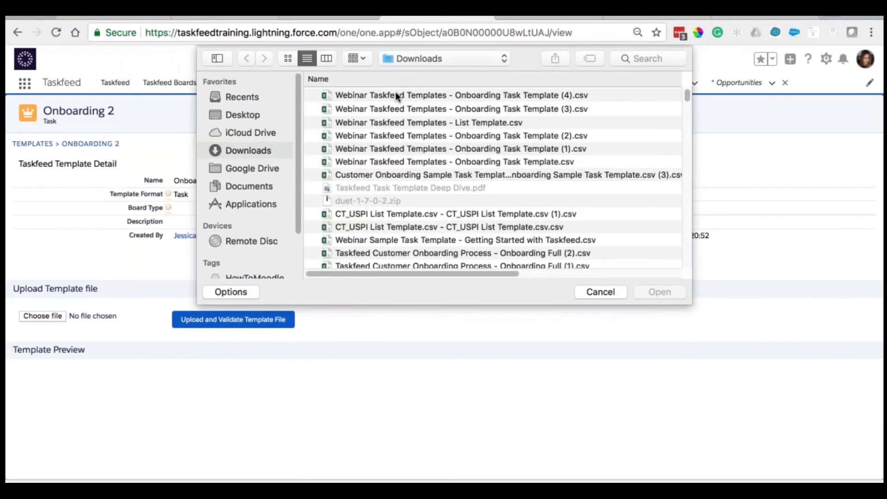
click(416, 95)
click(649, 292)
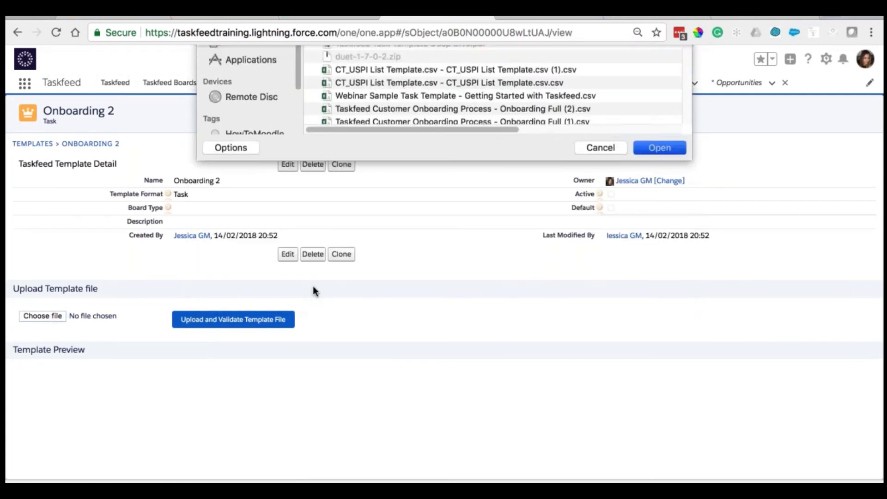
click(233, 319)
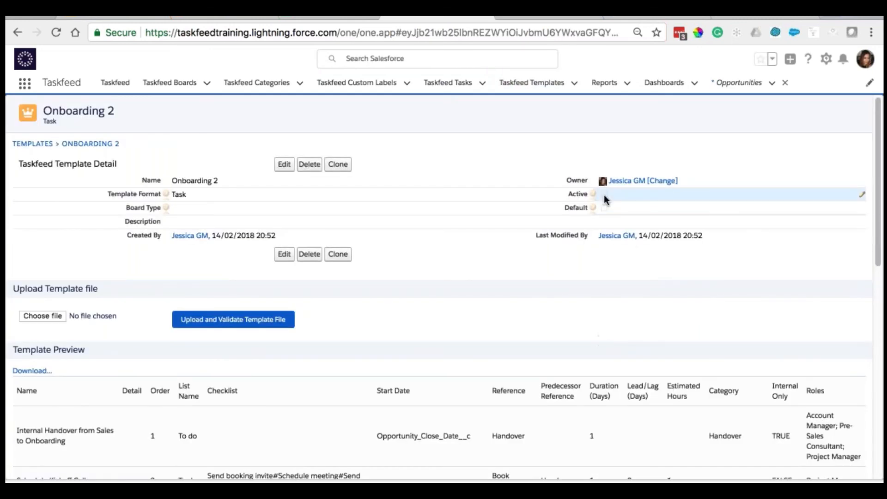
- Mark the Onboarding 2 template as active and save it
double_click(604, 195)
click(602, 194)
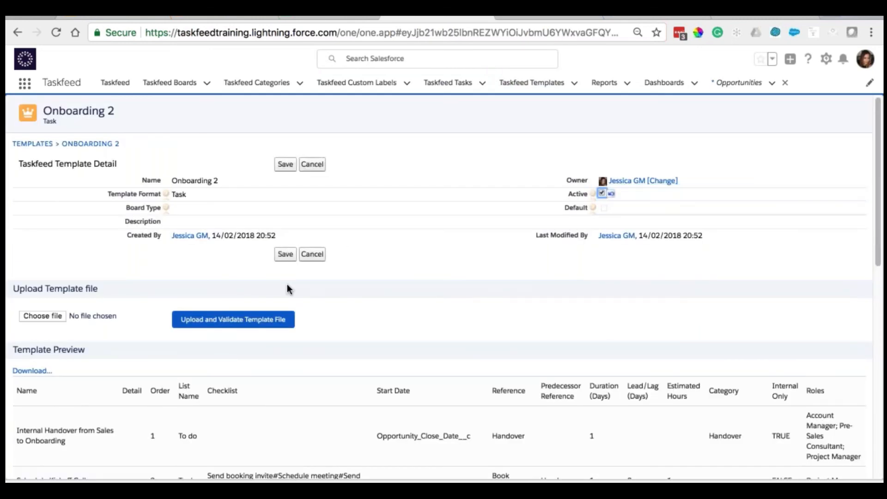
click(285, 254)
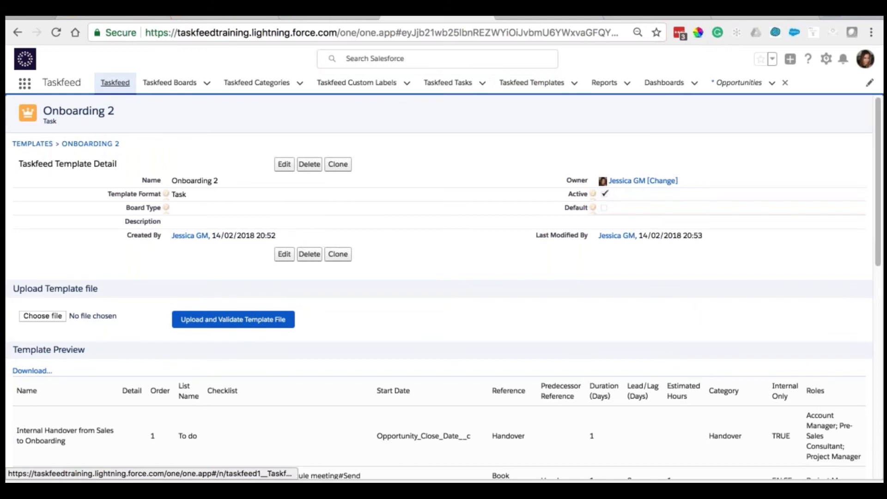
- Create a Team board named "Onboarding Example with Dependencies" without adding team members, and close its details
click(115, 82)
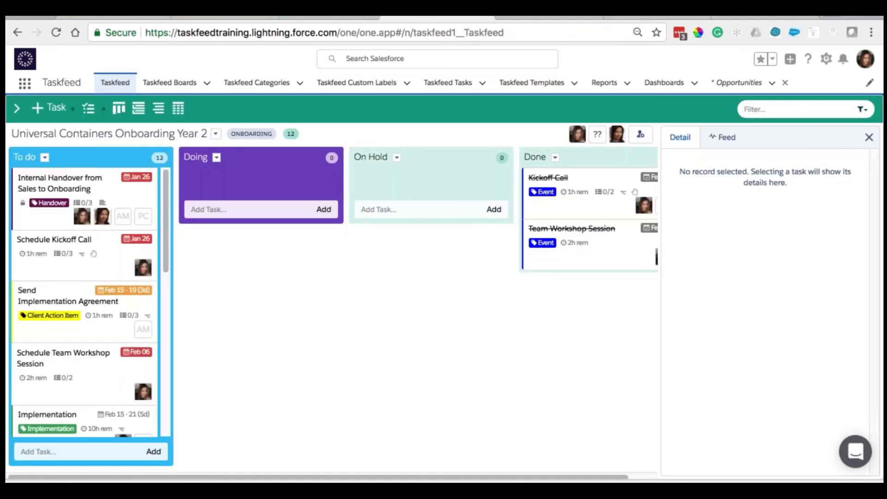
click(17, 108)
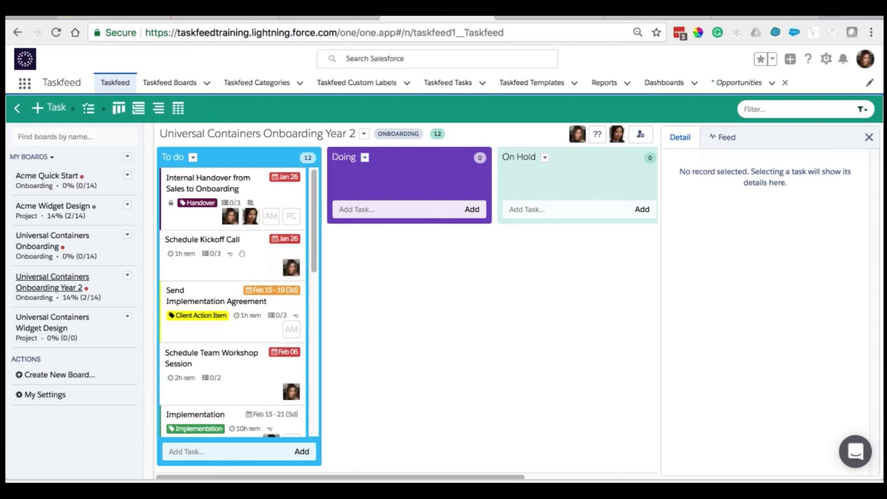
click(46, 375)
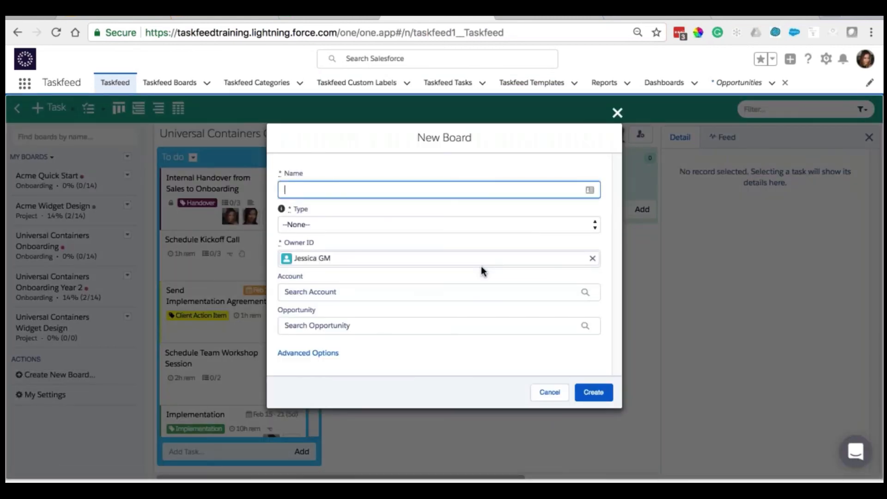
text(Onboarding Example with )
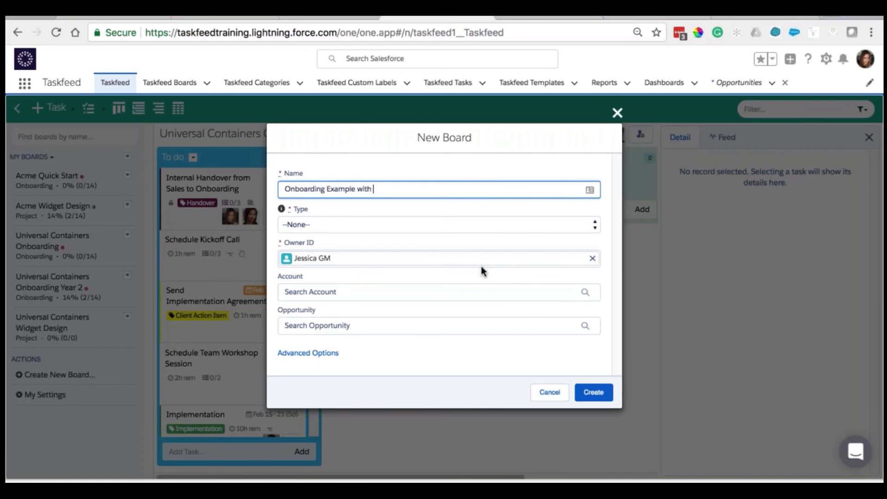
text(Dependencies)
click(384, 226)
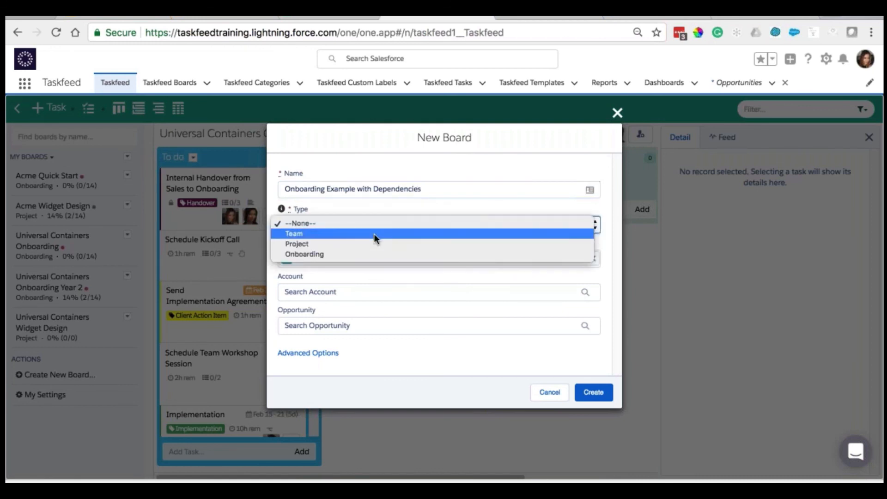
click(373, 234)
click(601, 384)
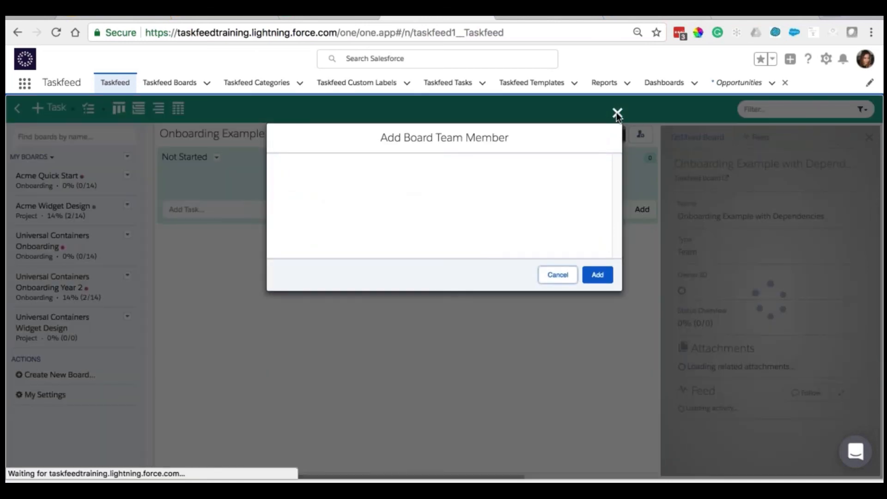
click(617, 113)
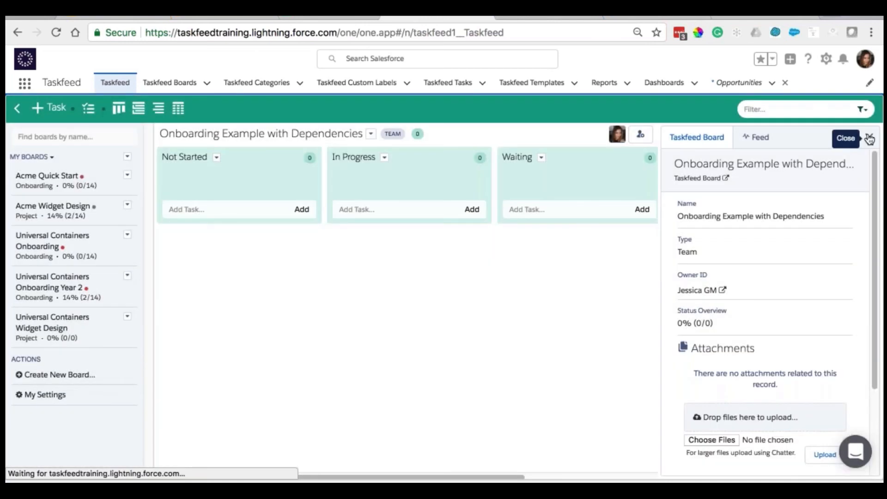
click(869, 139)
- Import all tasks of the Onboarding 2 template into the Onboarding Example with Dependencies board
click(372, 133)
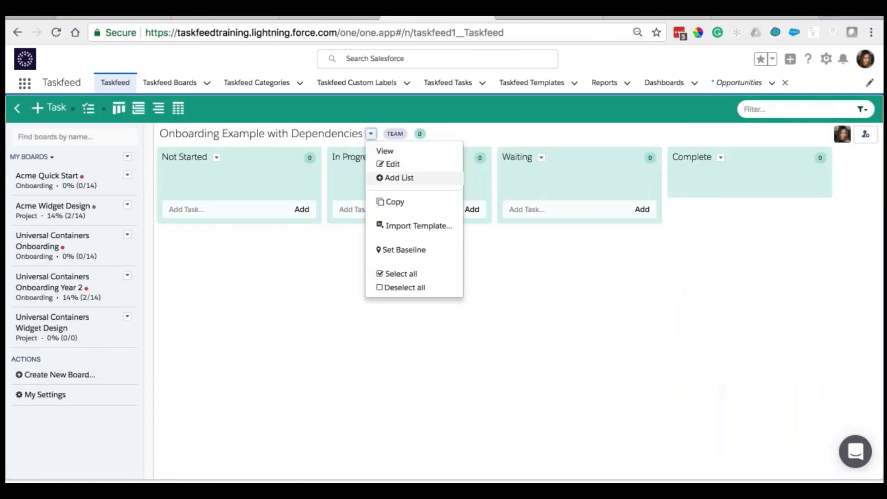
click(416, 225)
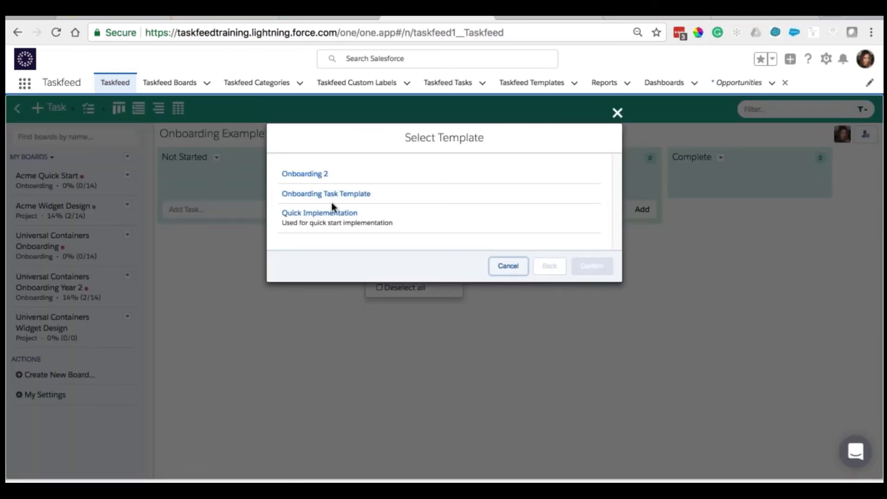
click(307, 174)
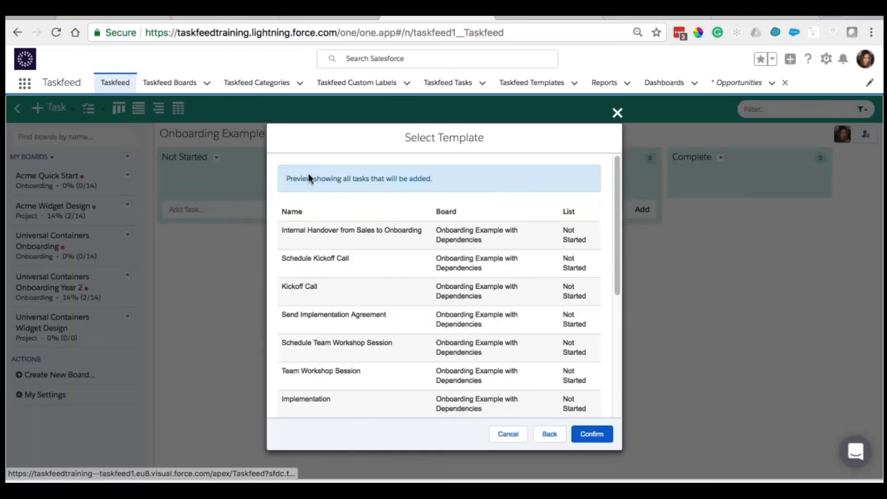
click(600, 438)
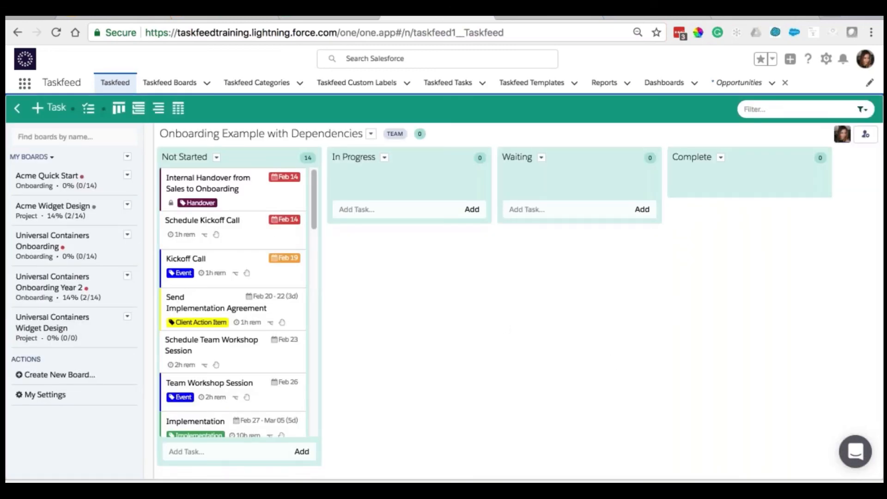
- Compare the Customer Progress Check In task's dates and checklist on the board with its row in the template sheet
scroll(233, 300, down, 5)
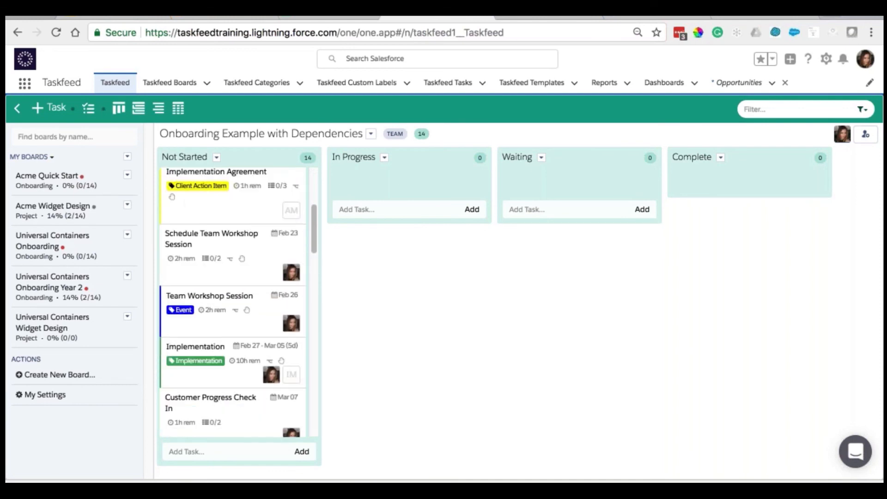
click(323, 19)
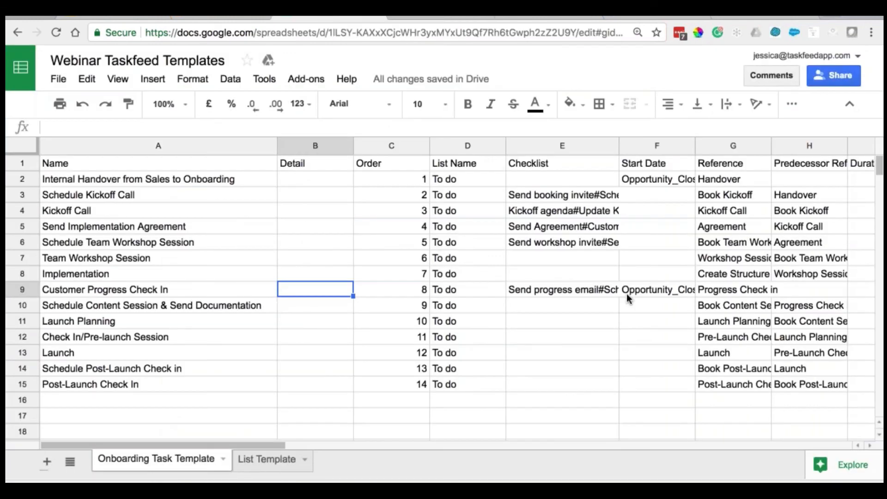
click(512, 291)
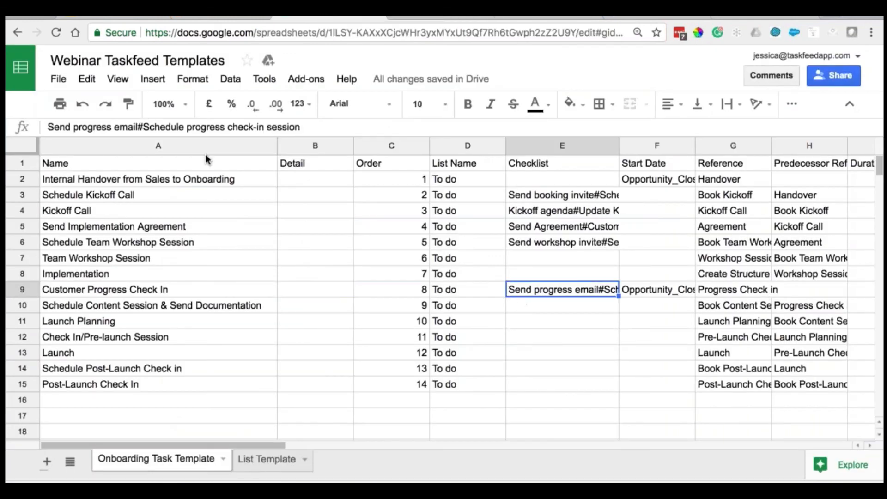
click(416, 19)
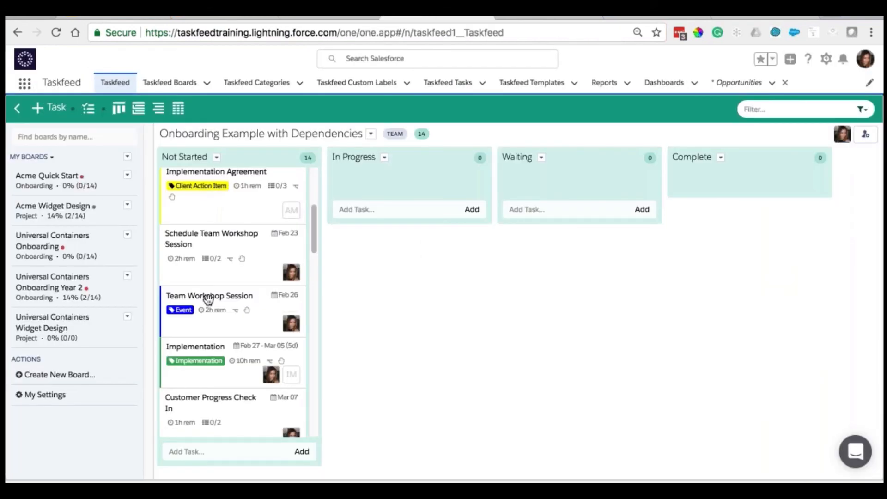
scroll(208, 299, down, 3)
click(210, 328)
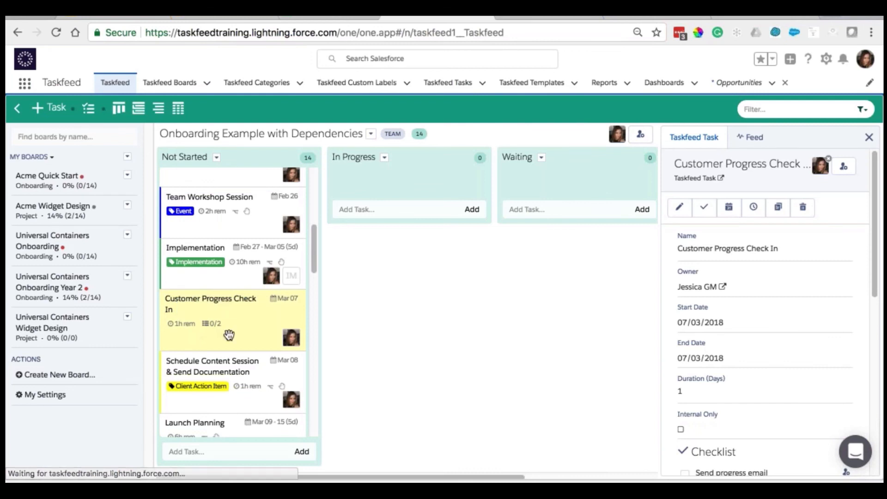
scroll(238, 320, up, 10)
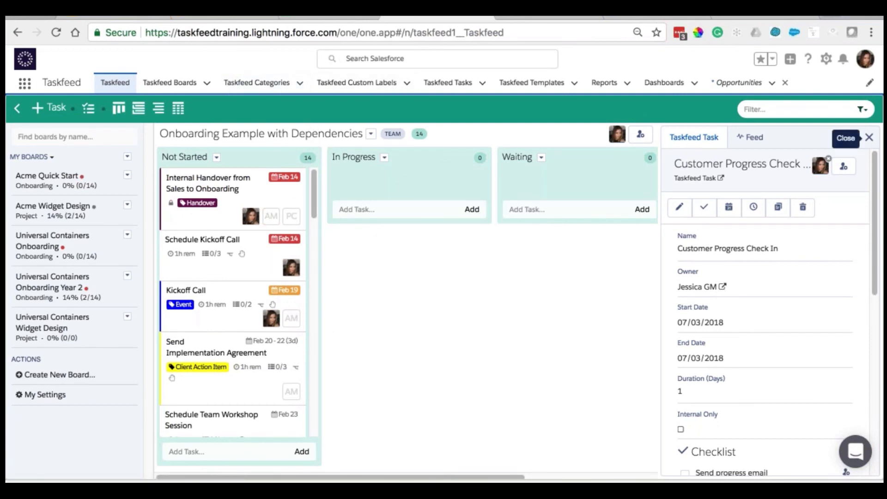
- Close the task details and show the Onboarding Example with Dependencies board in Plan View
click(869, 137)
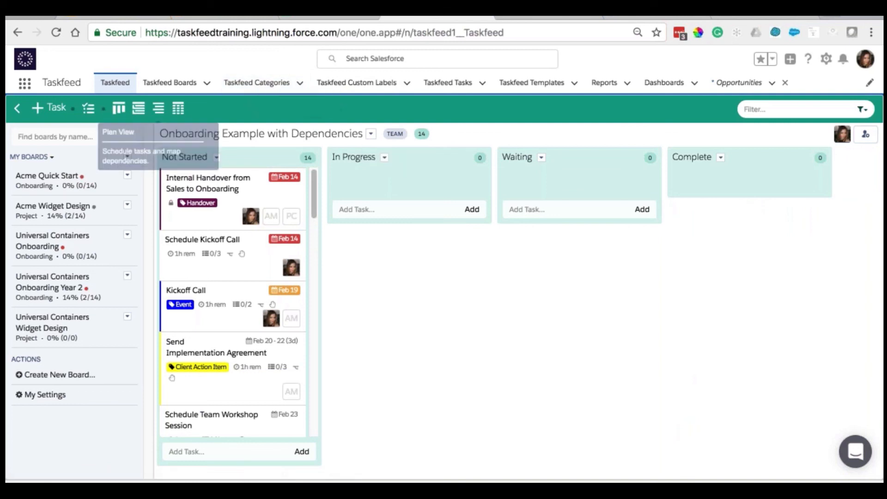
click(159, 108)
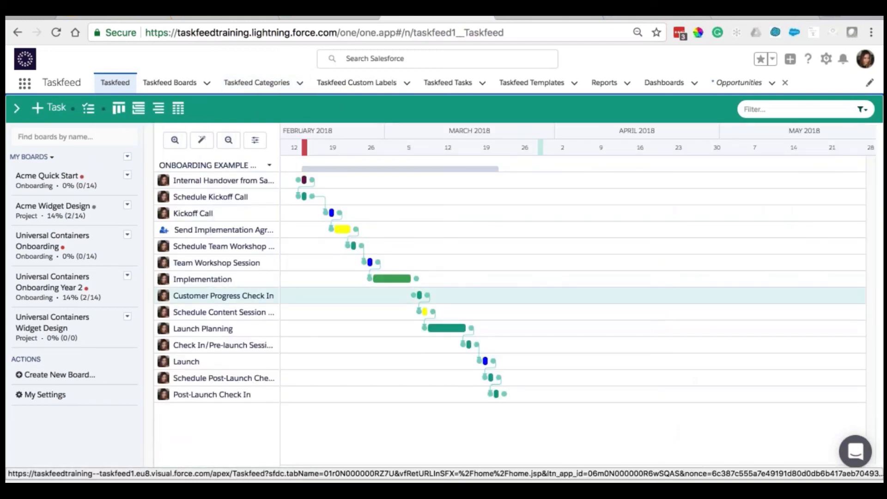